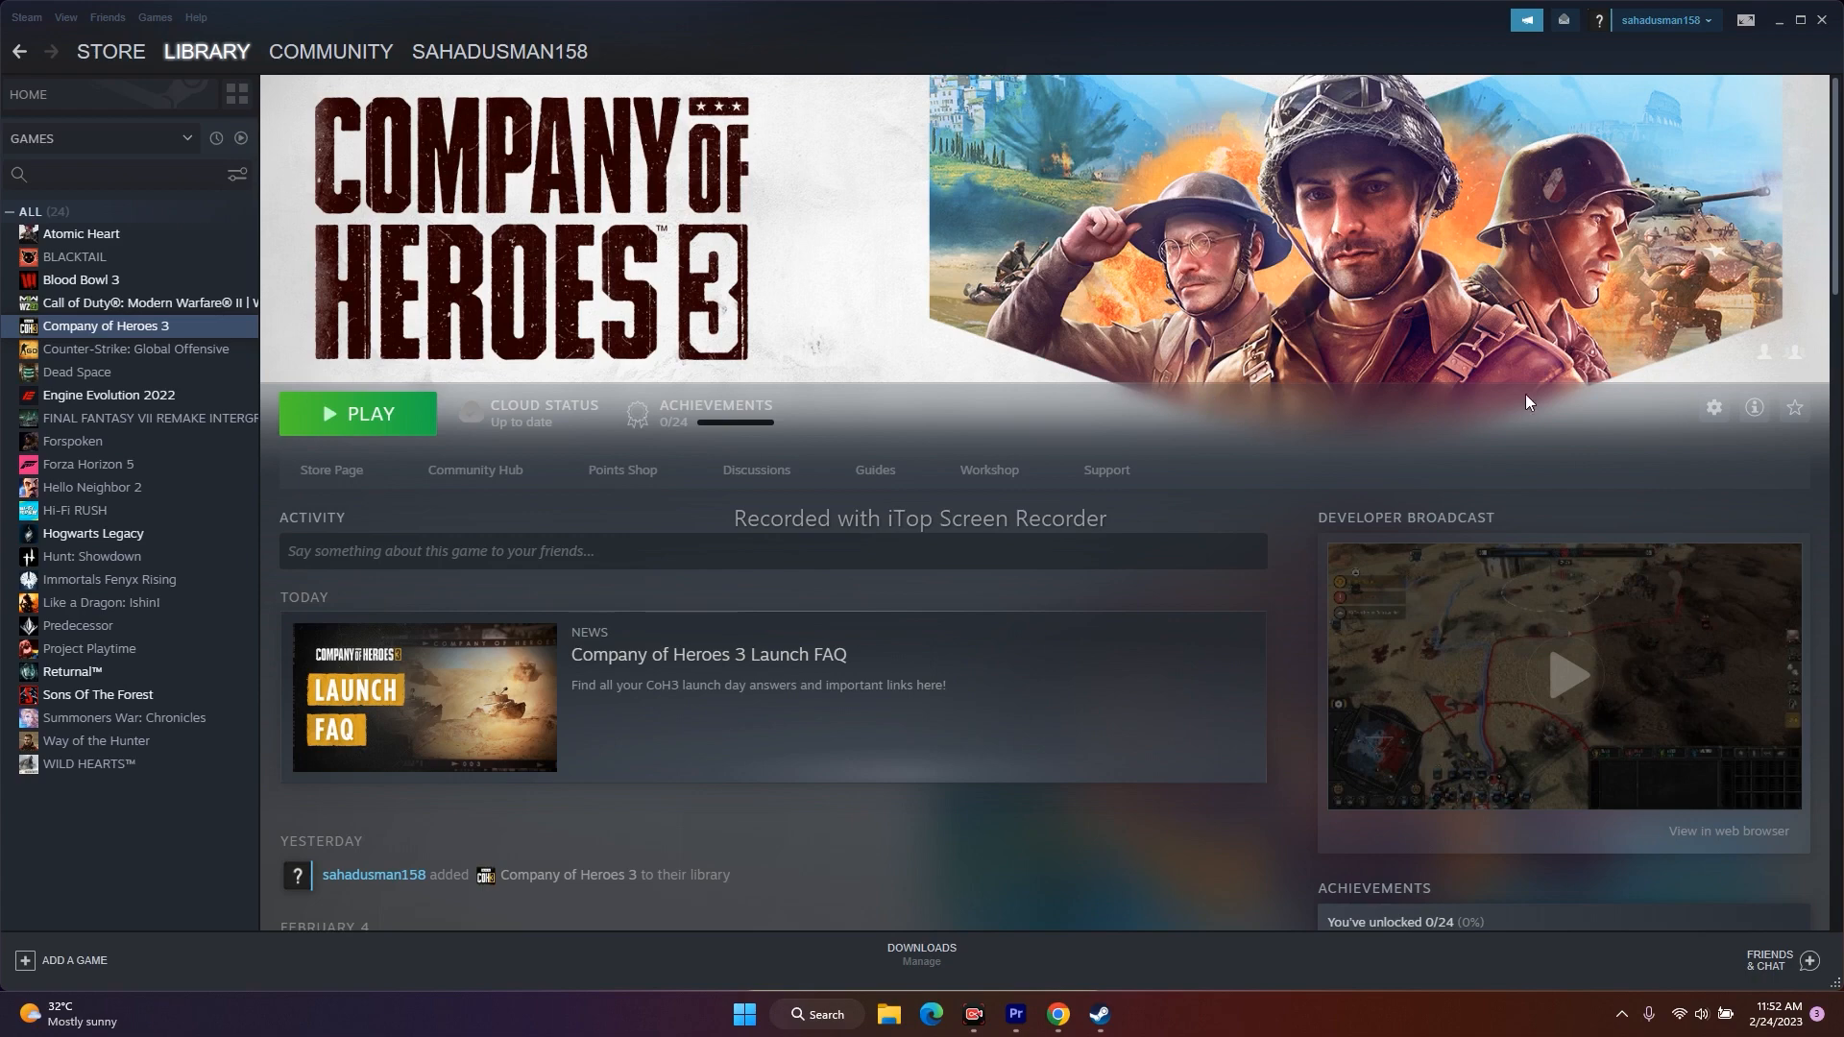
Bring up the Windows power options and dismiss them.
click(746, 1014)
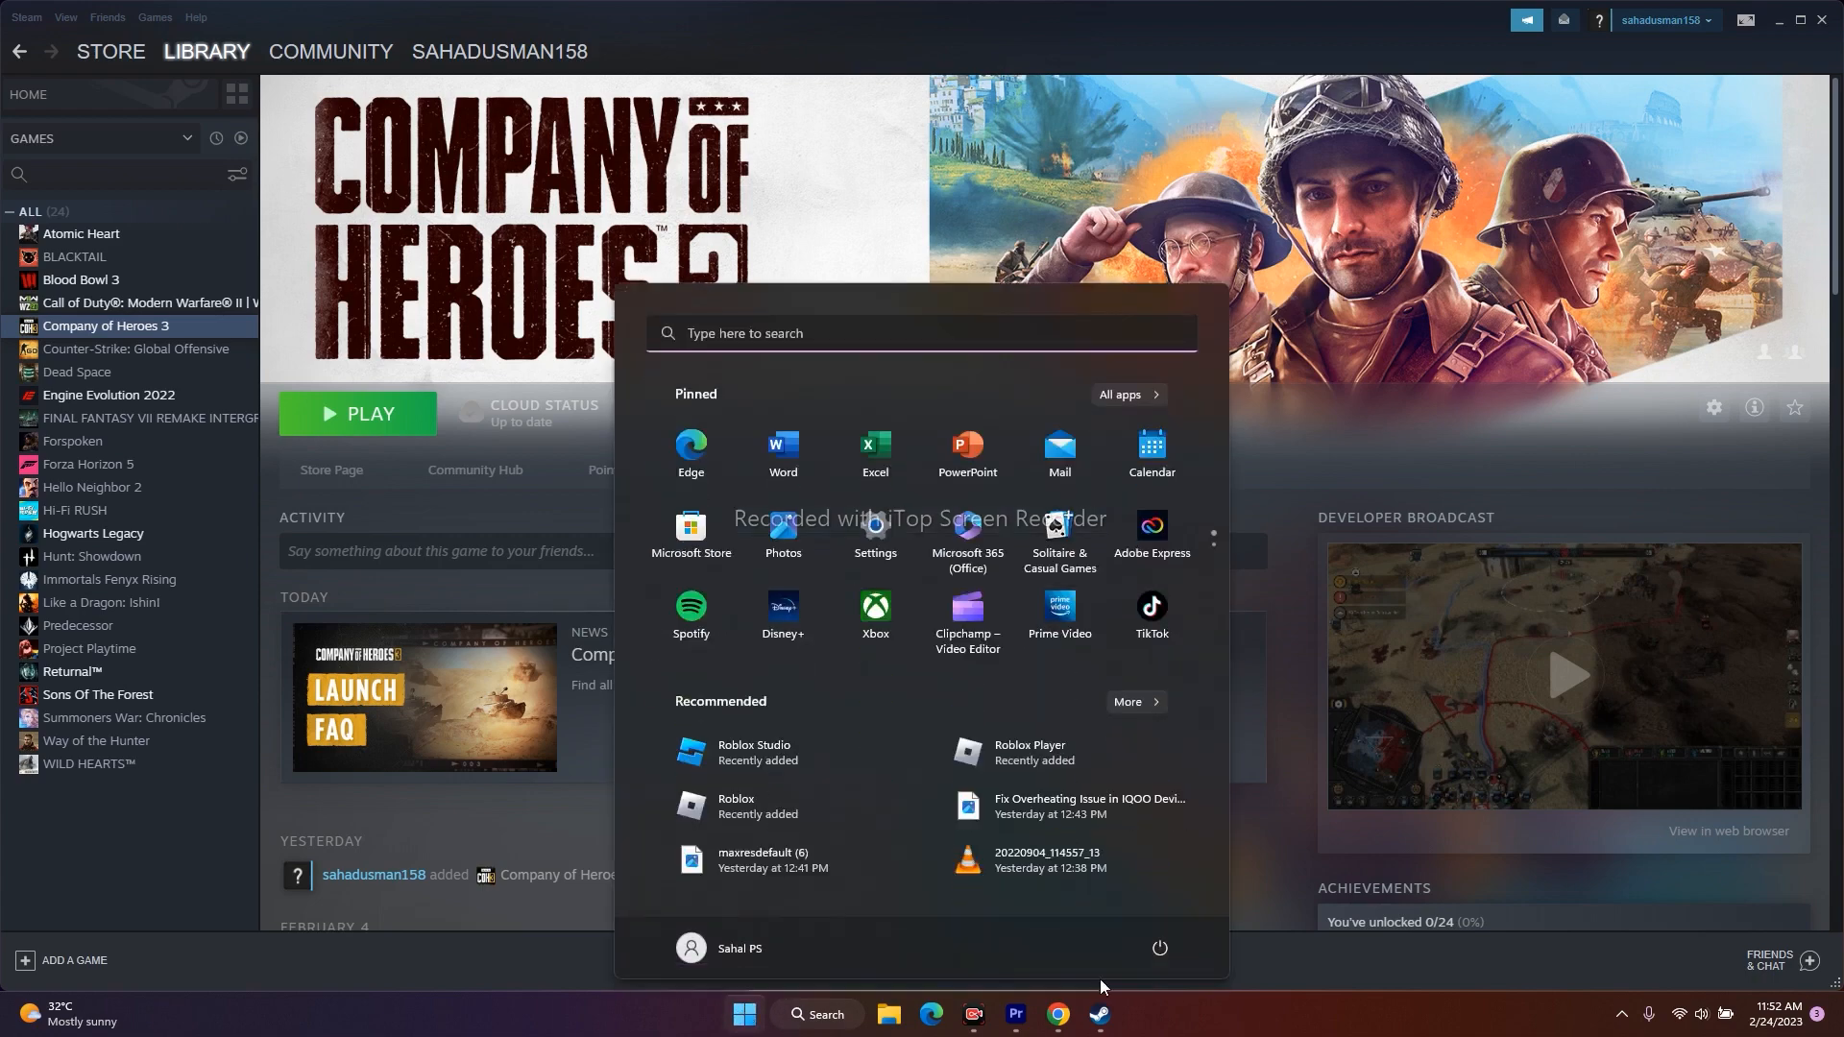
click(1153, 956)
click(1168, 911)
click(611, 890)
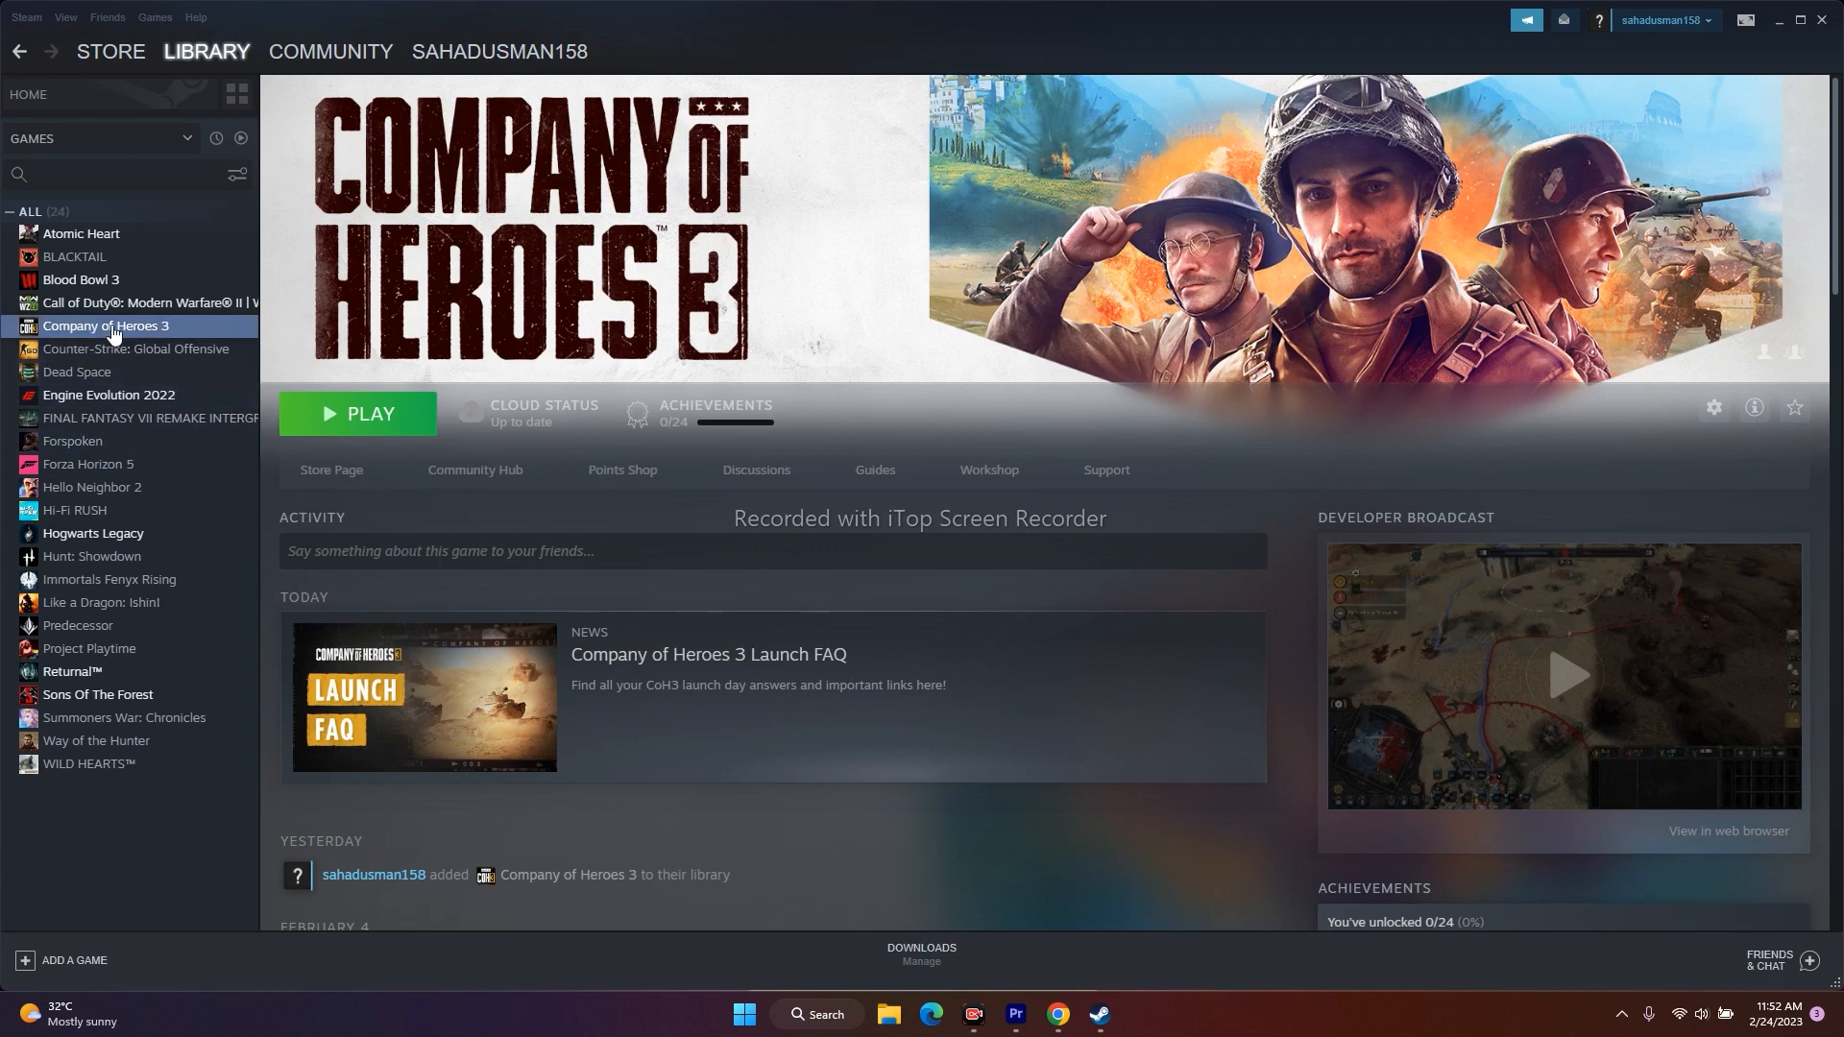
Verify the integrity of the Company of Heroes 3 game files from its local files properties and close the properties.
right_click(151, 331)
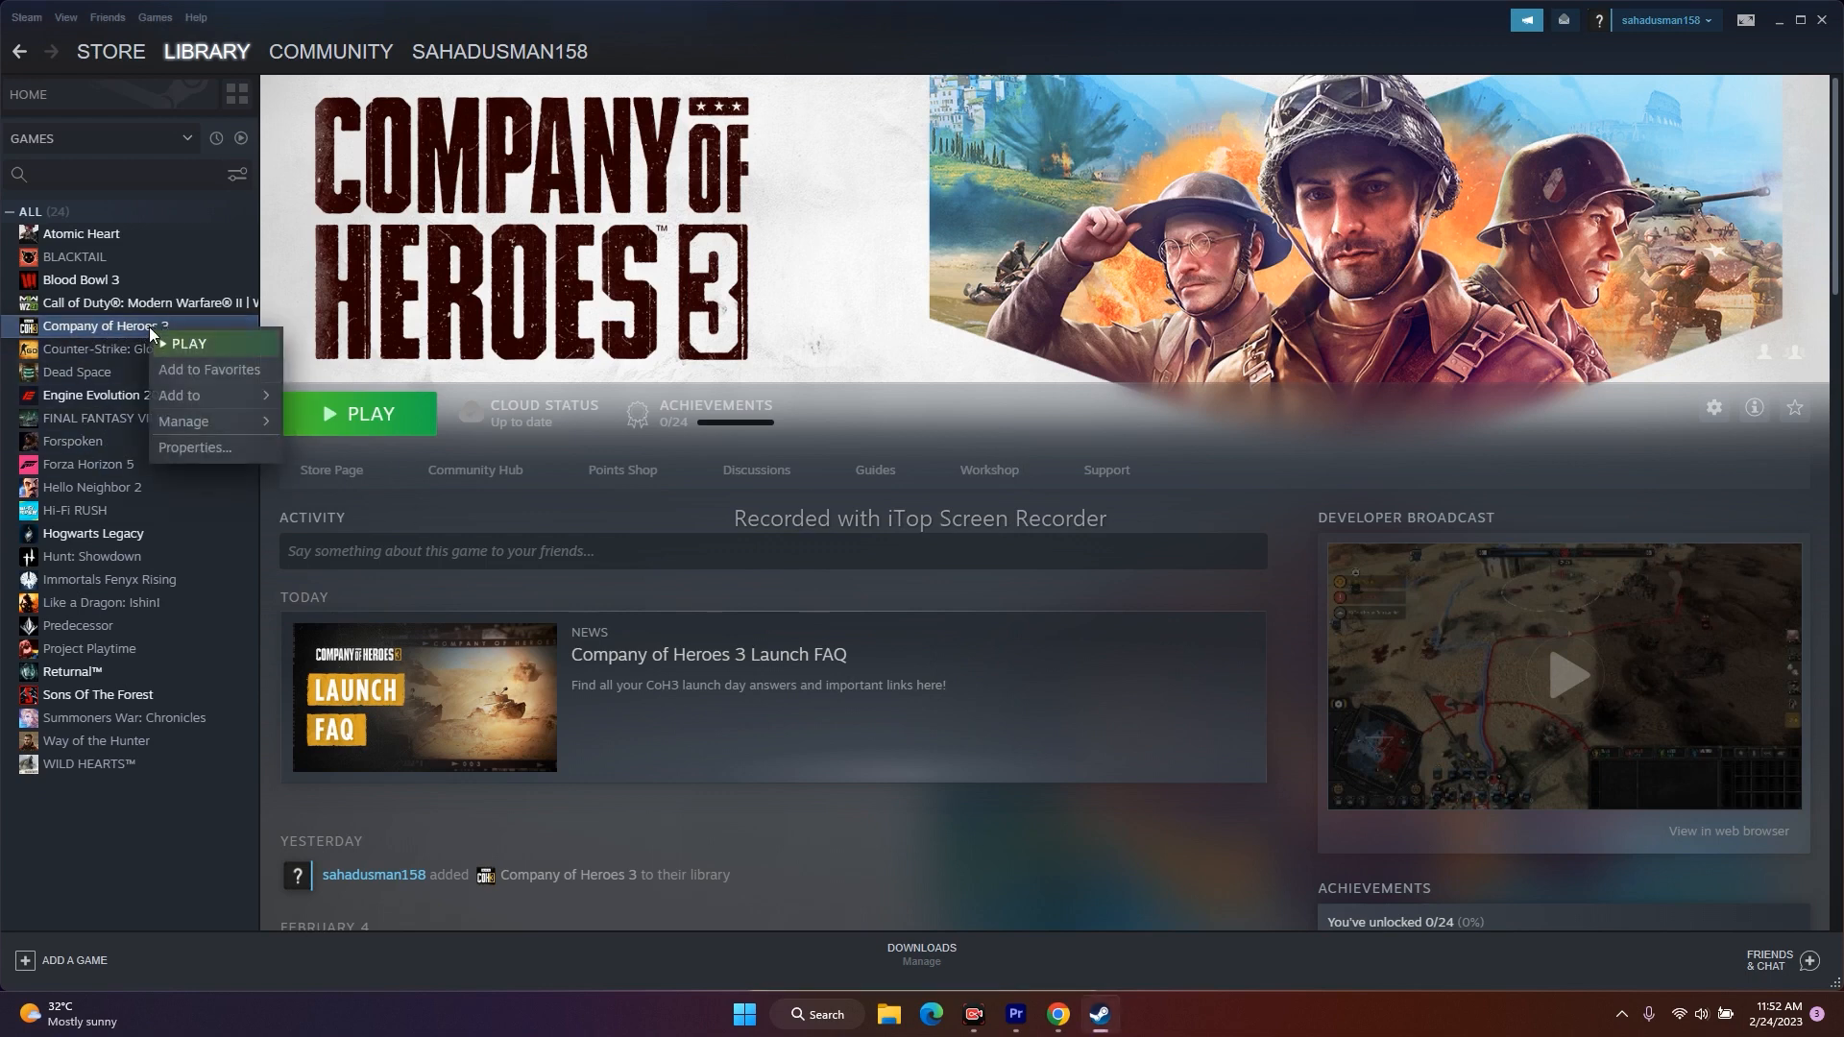
click(171, 448)
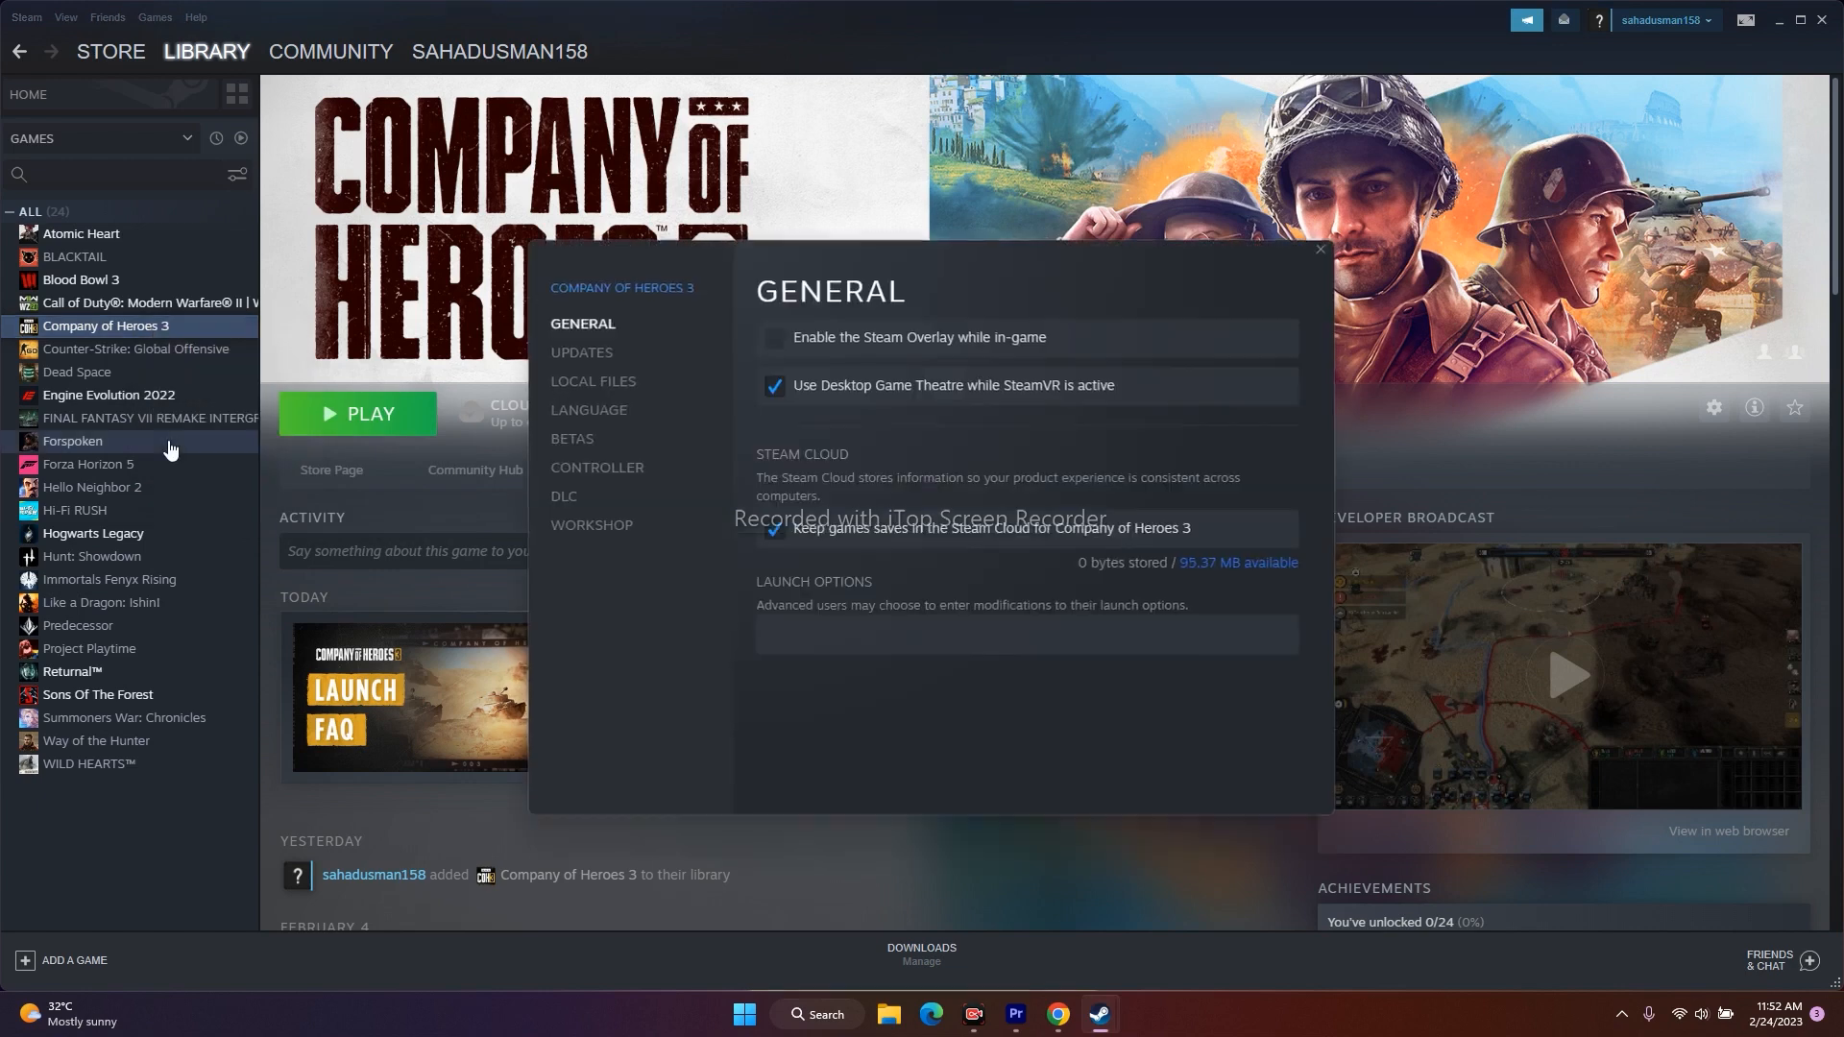
click(636, 384)
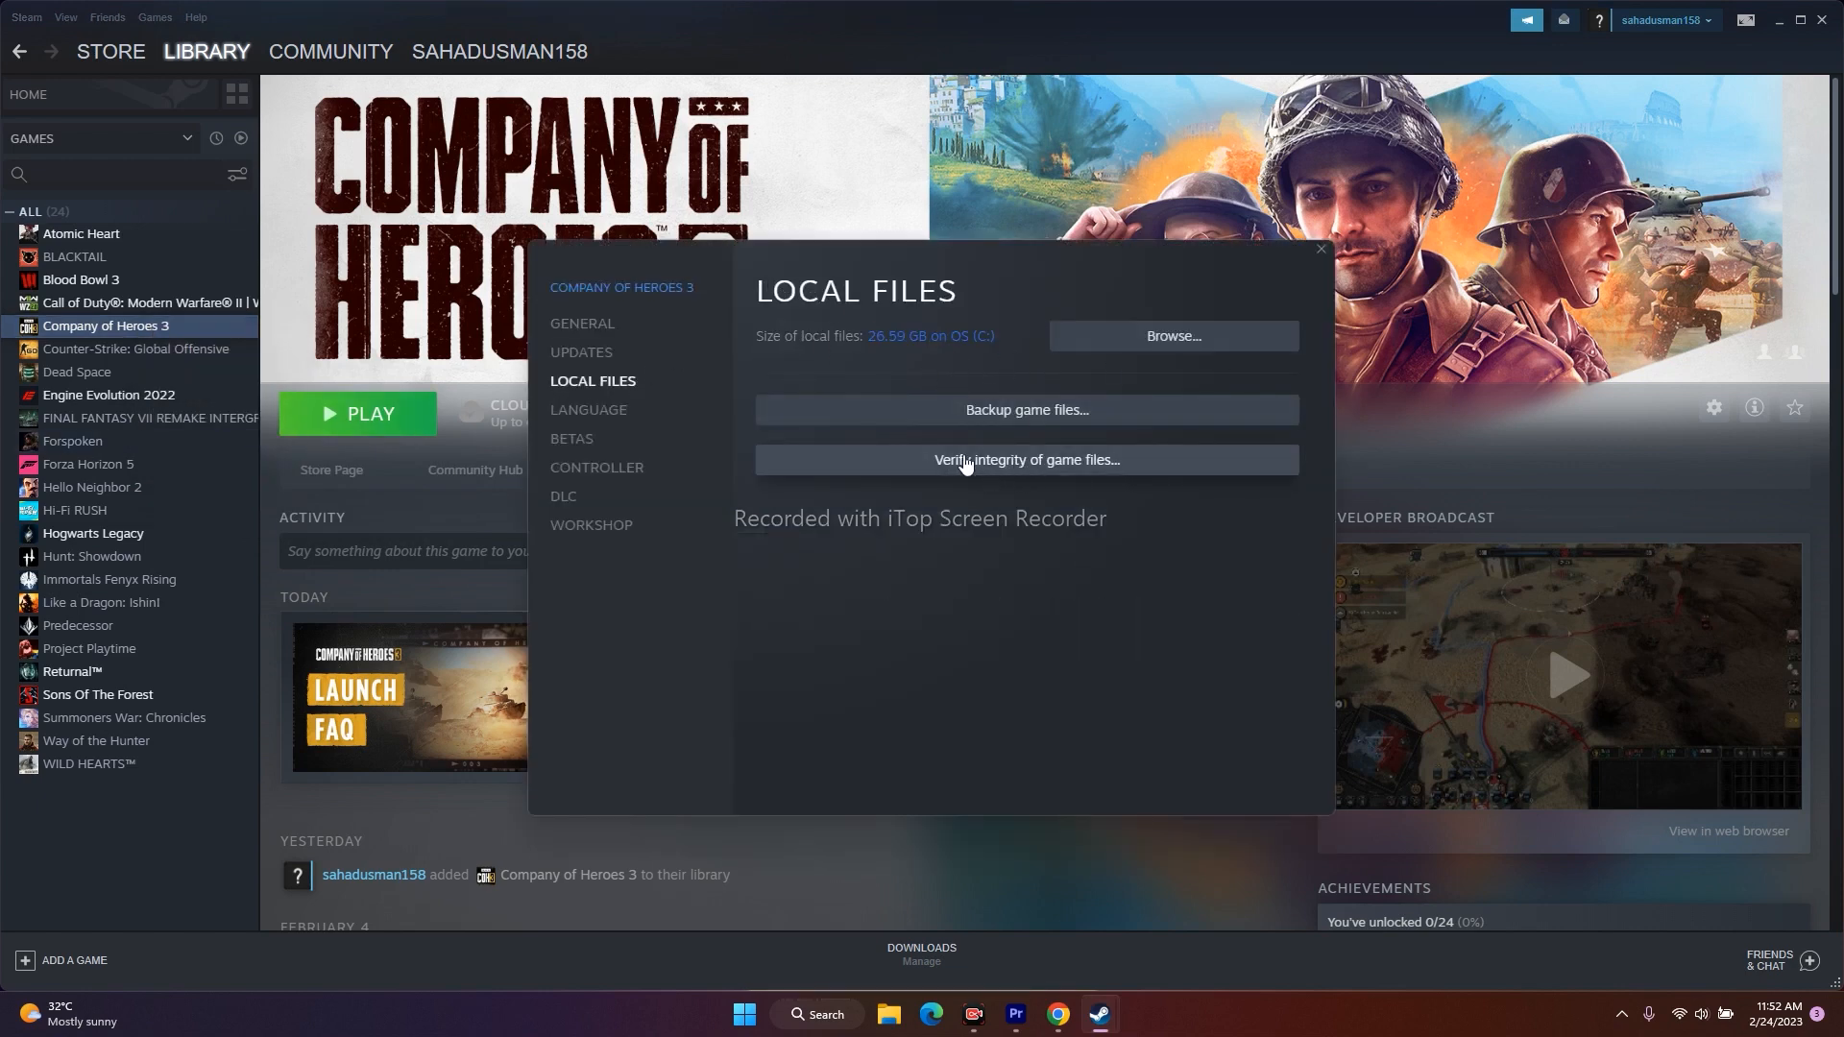
click(1033, 464)
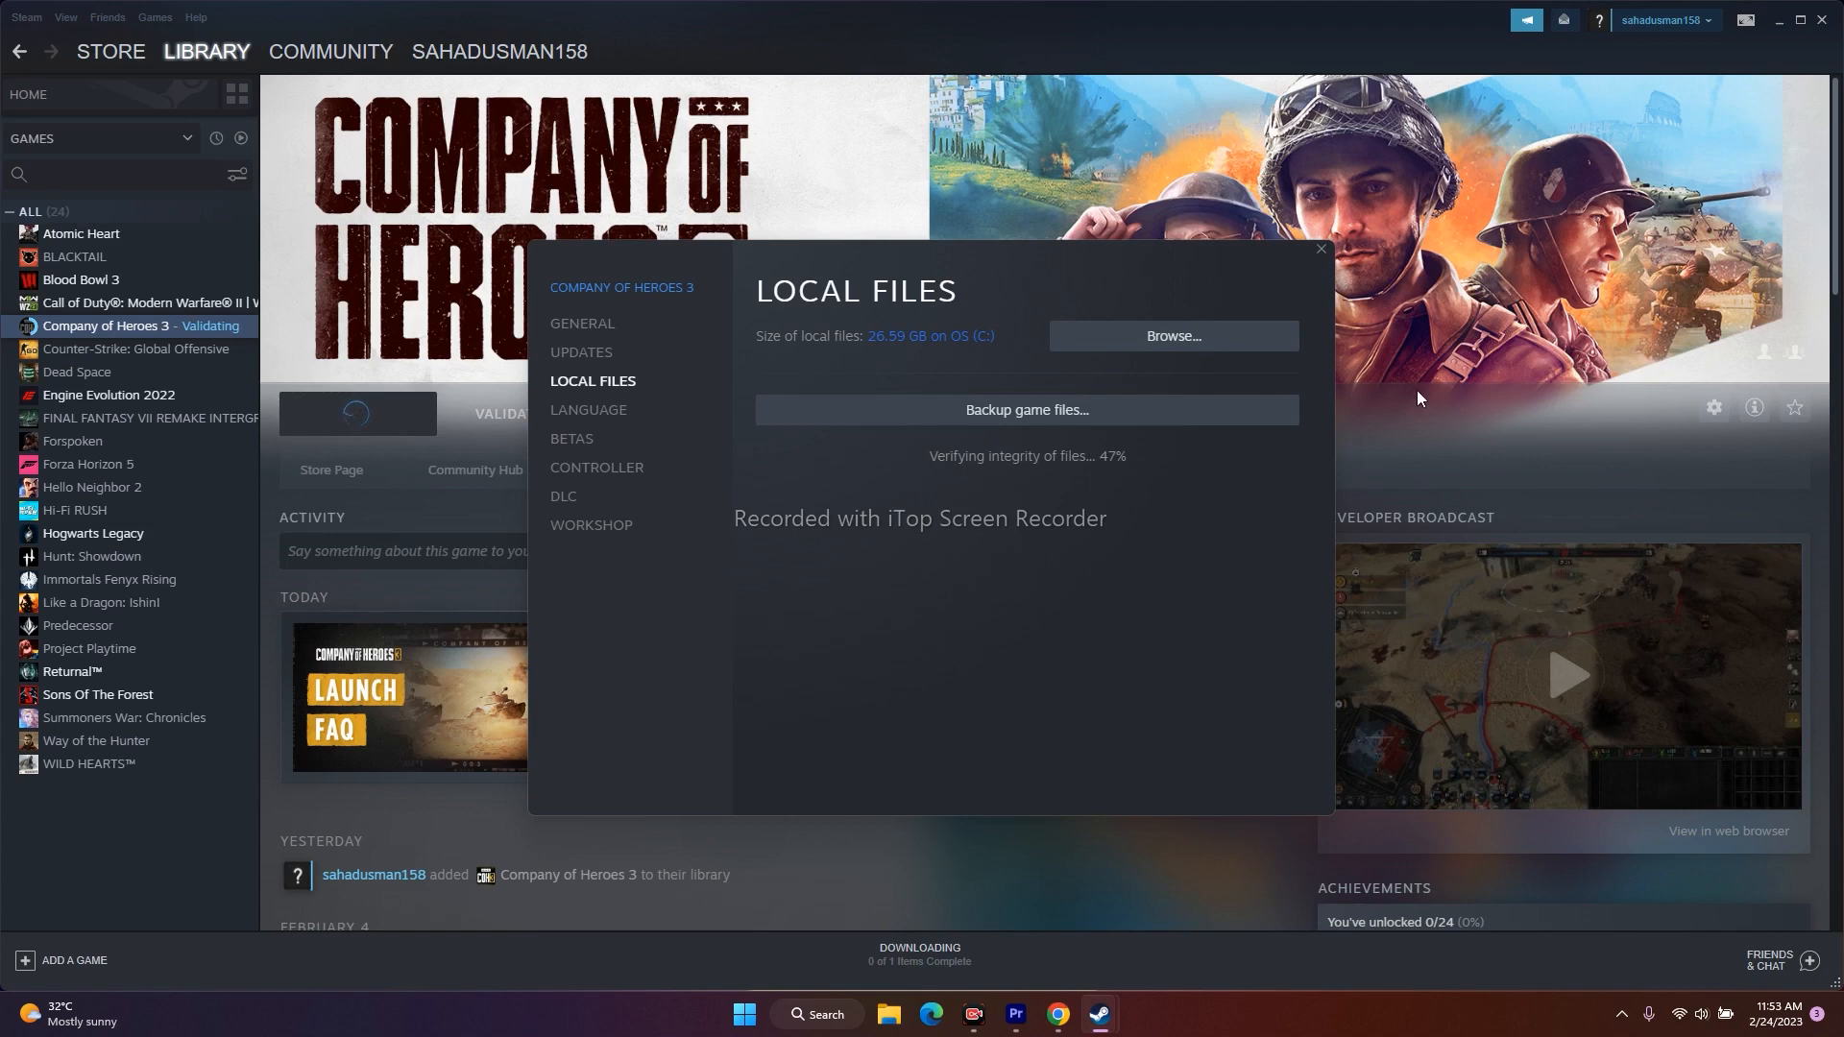
click(1414, 438)
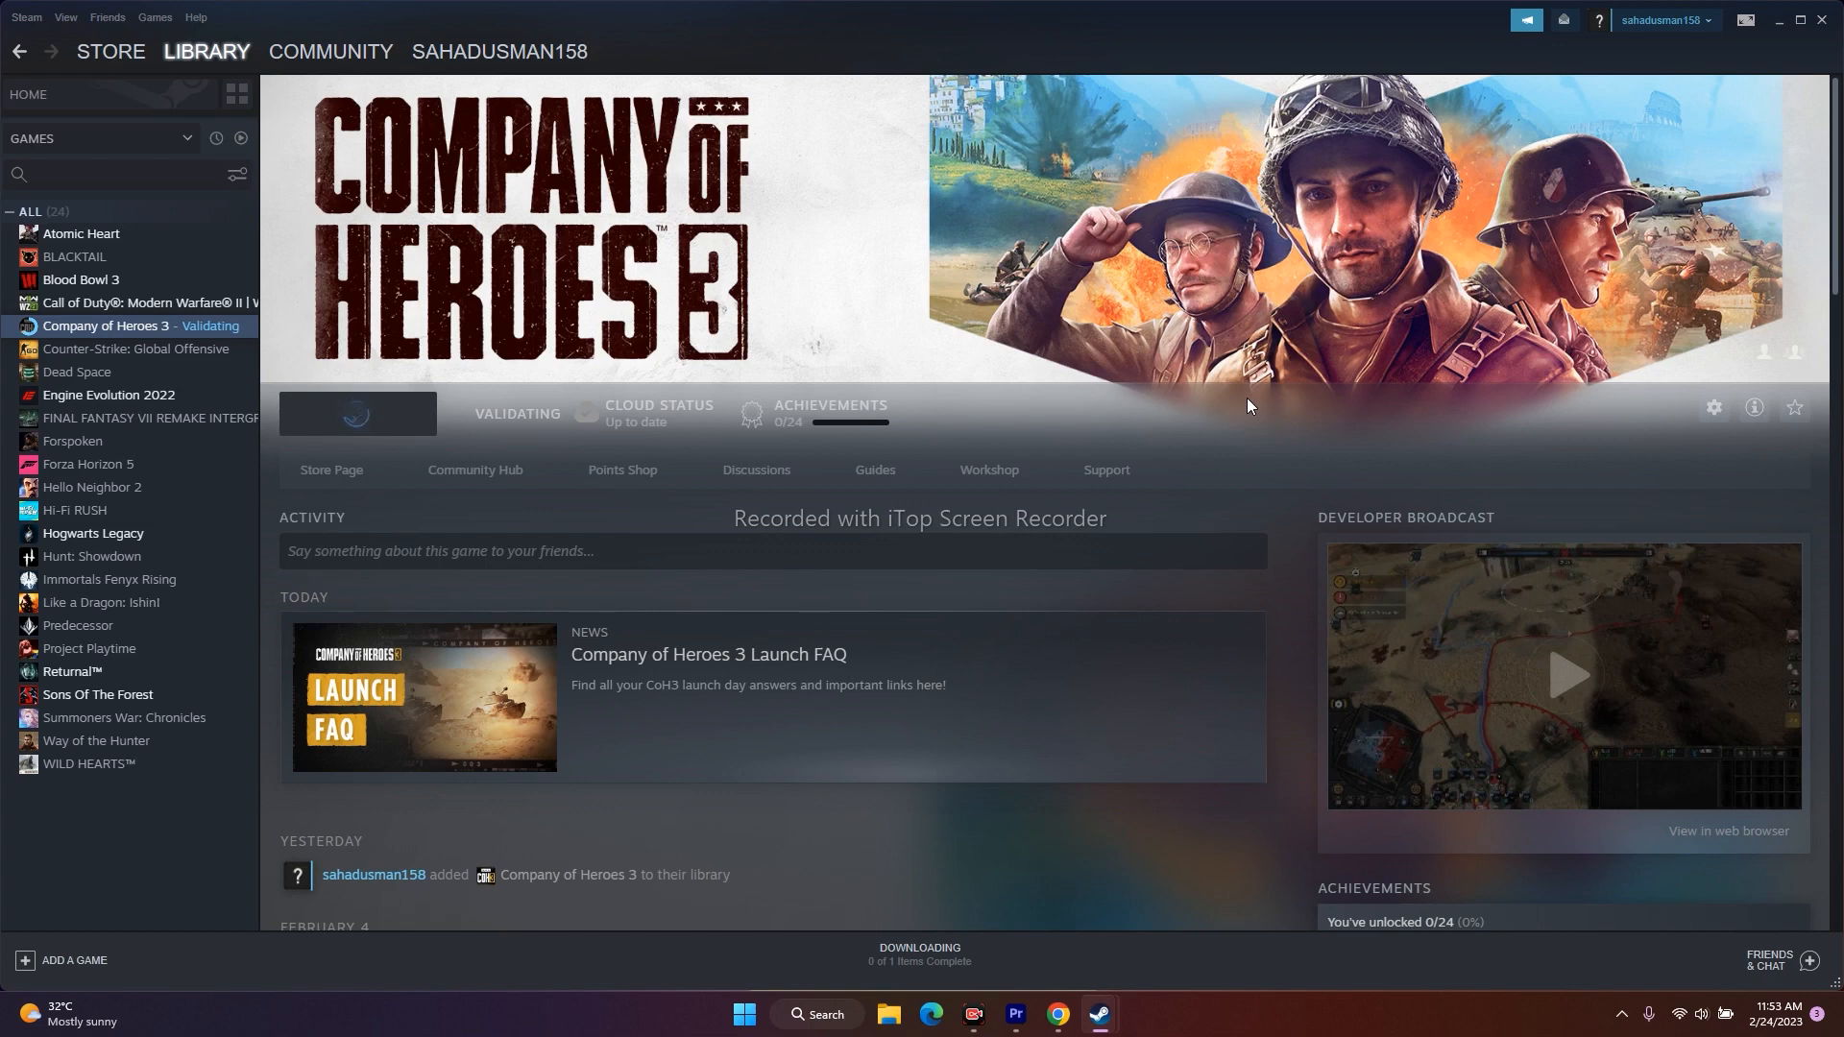
Enter -dx12 as the launch option in the general properties of Company of Heroes 3.
right_click(154, 326)
click(189, 416)
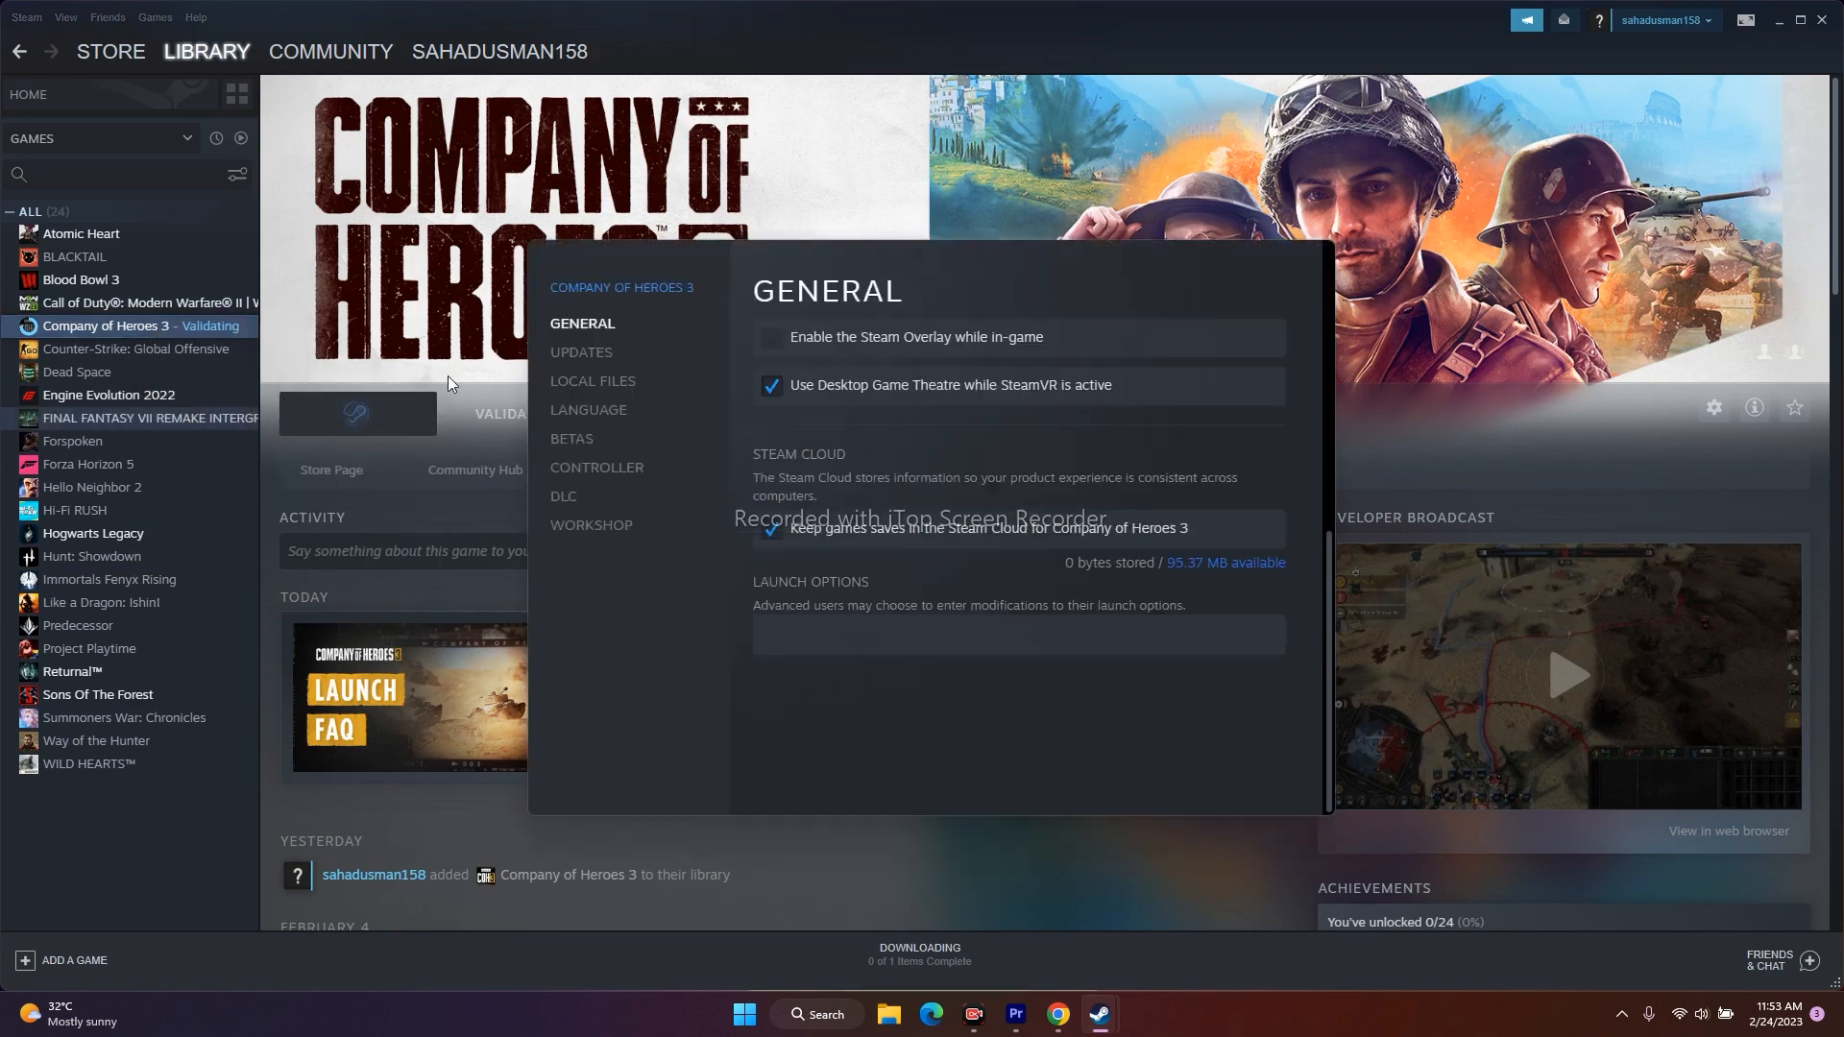
click(794, 623)
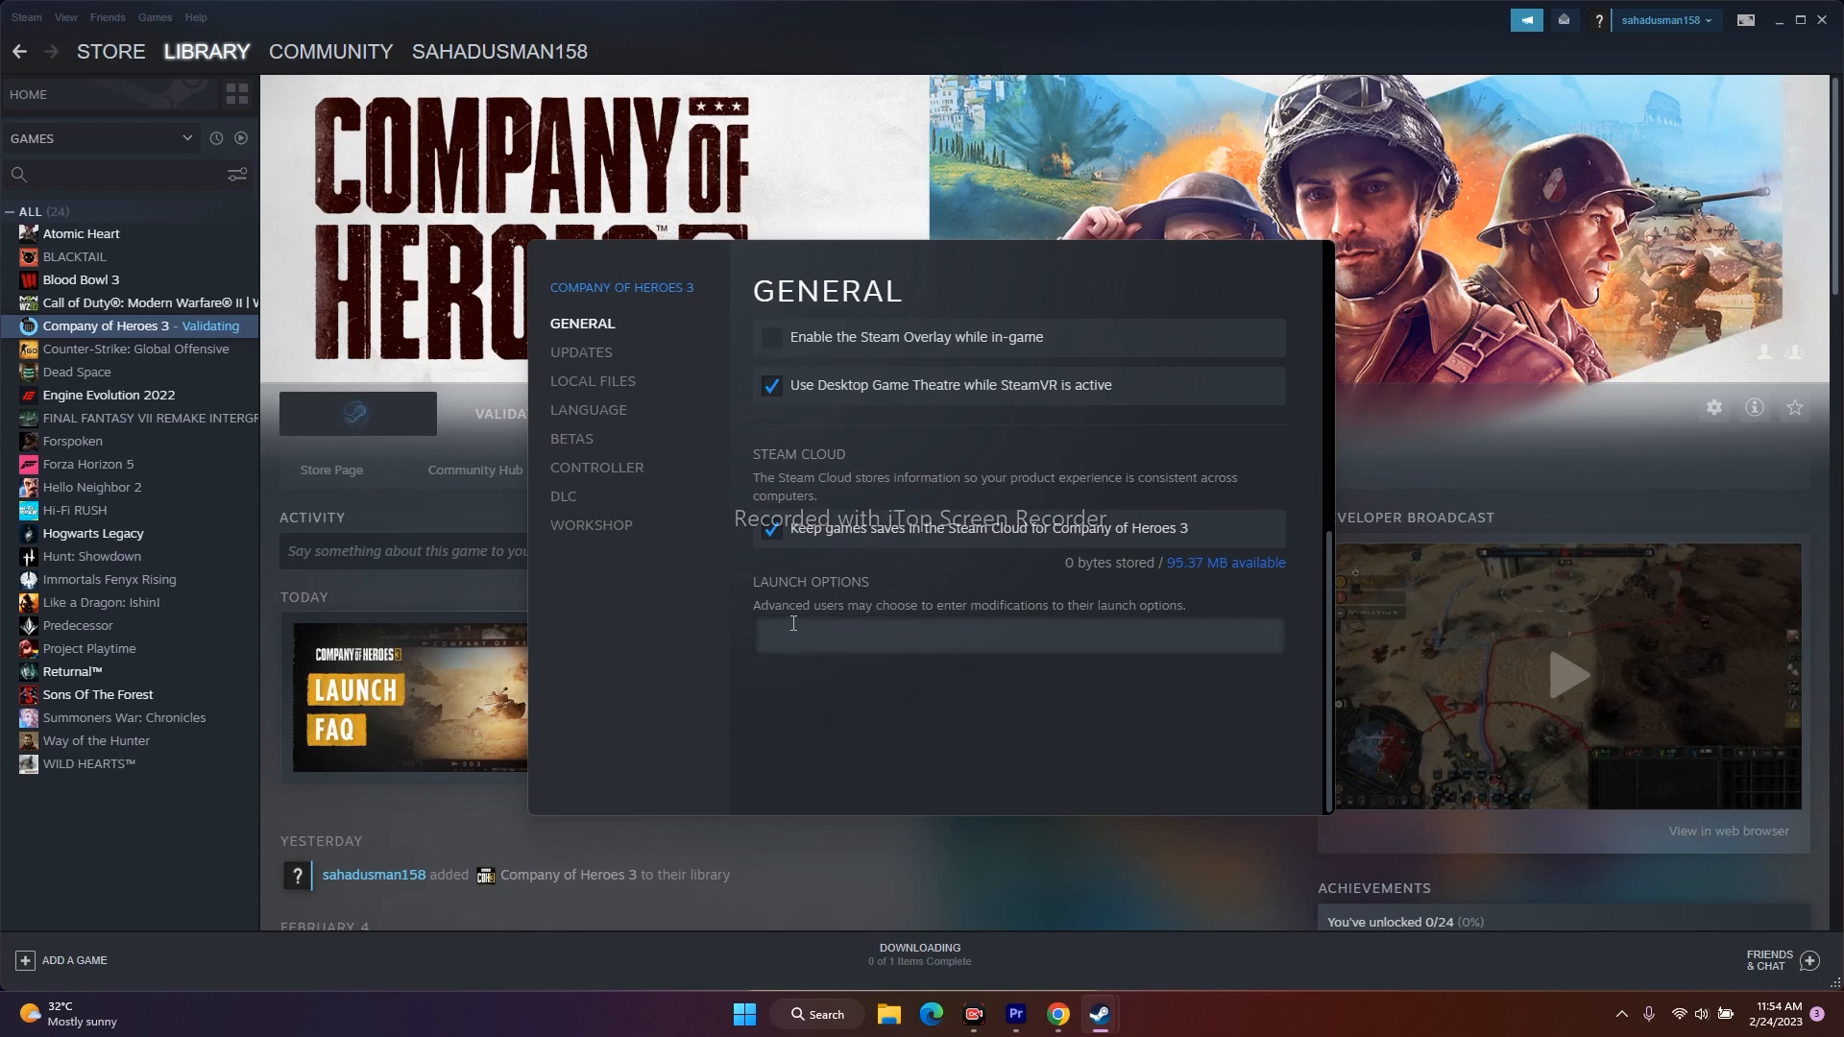
text(-dx11)
key(BackSpace)
text(2)
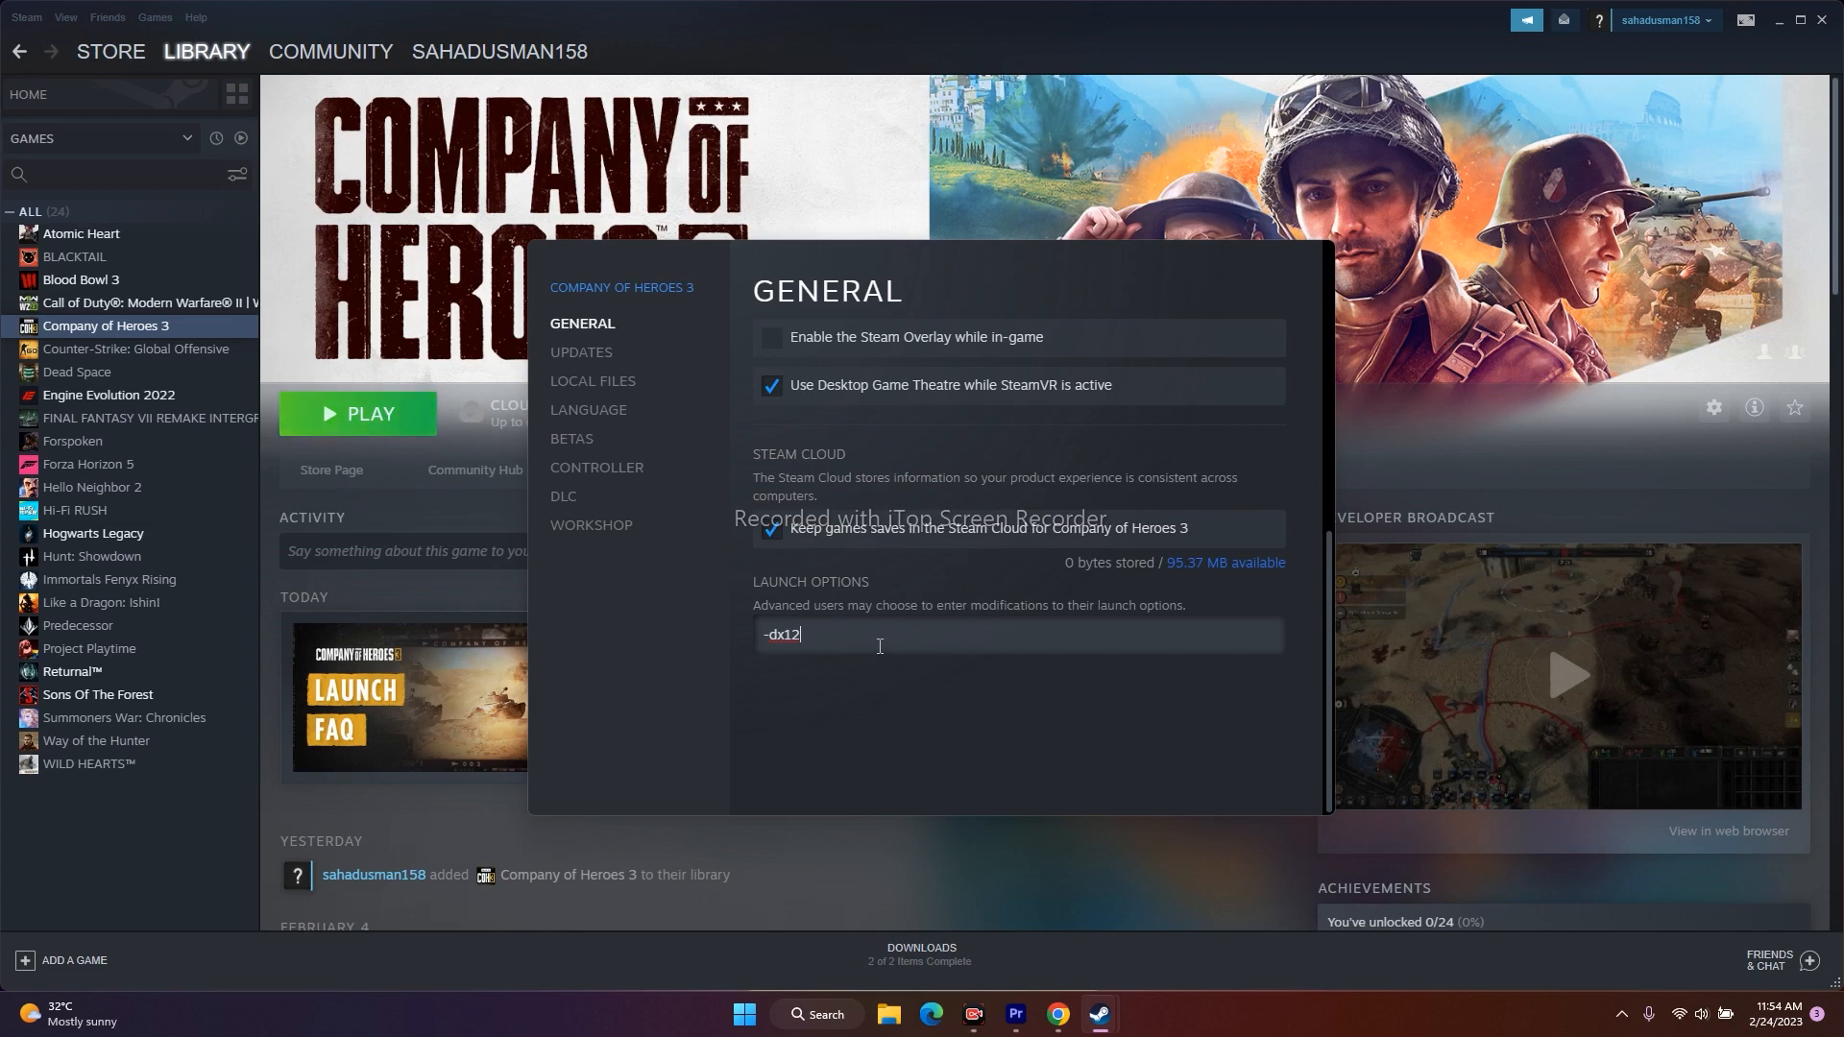
Try -d3d11 as the game's launch option, clear the launch options and leave the properties.
key(BackSpace)
key(BackSpace)
text(3d11)
key(BackSpace)
key(BackSpace)
key(BackSpace)
key(BackSpace)
key(BackSpace)
key(BackSpace)
click(482, 586)
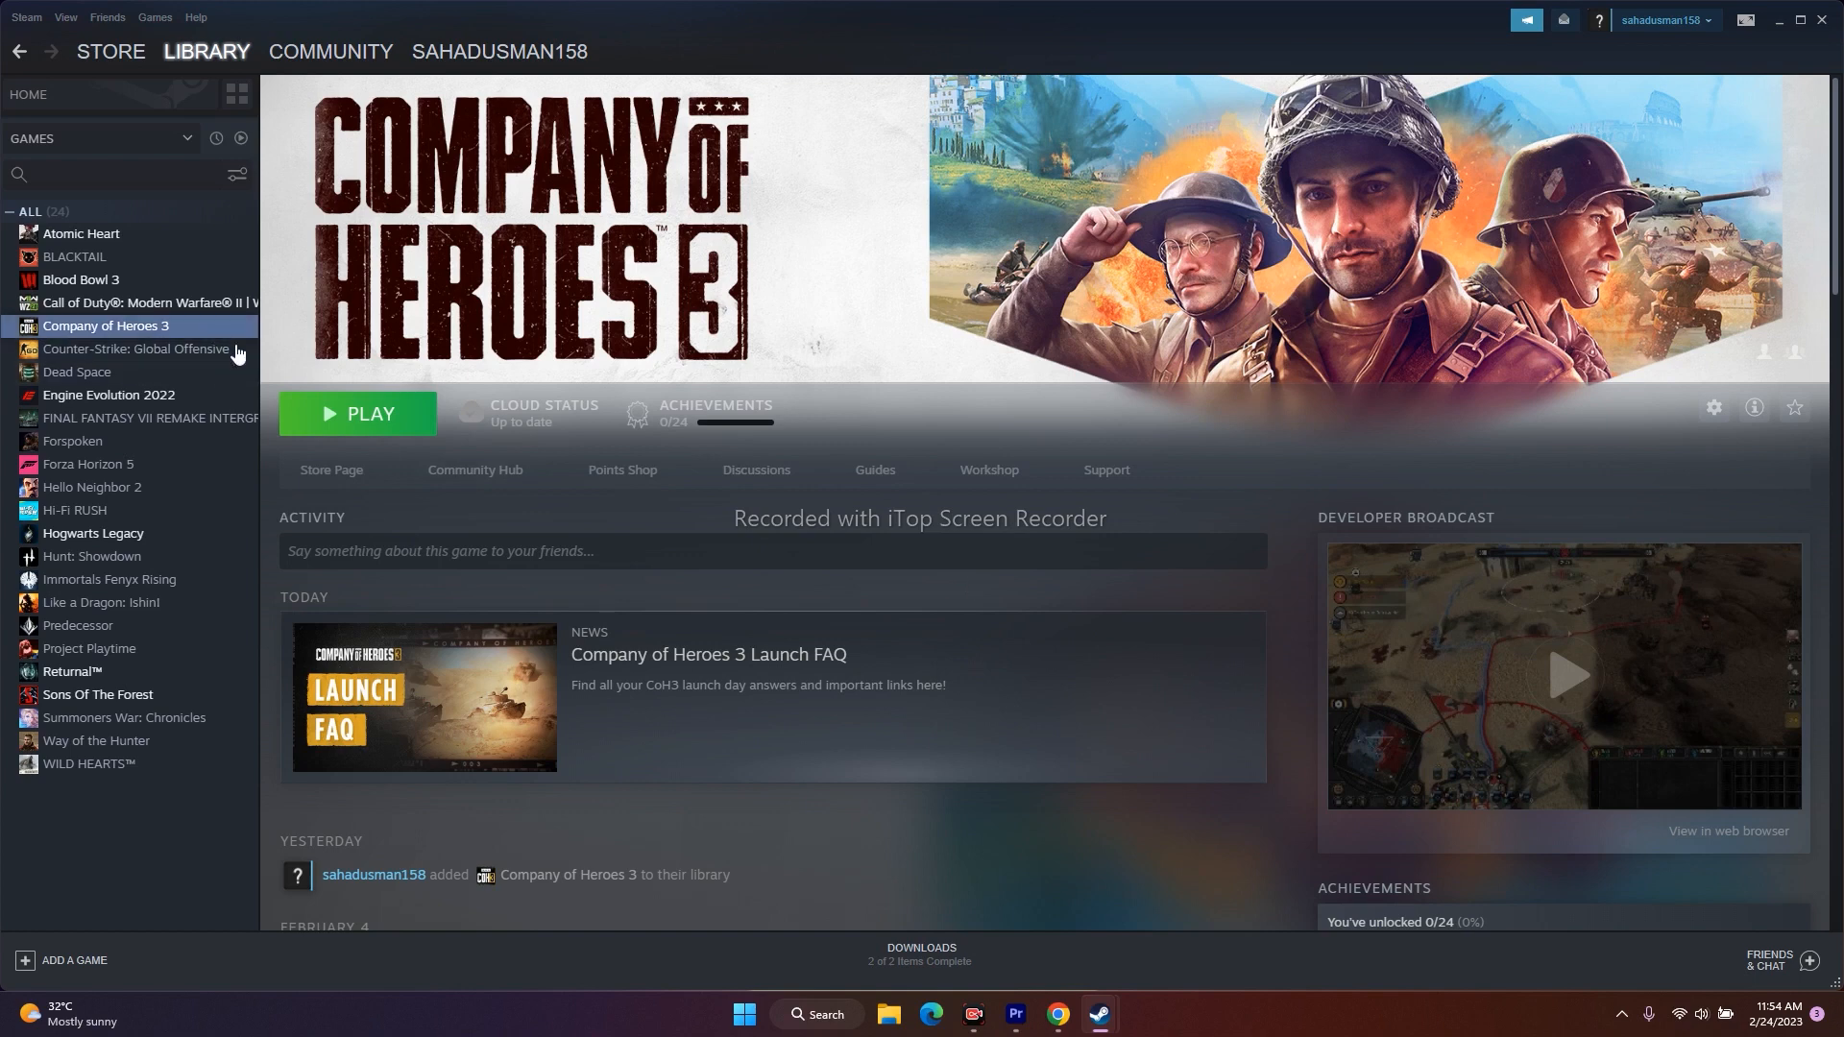
Open the installation folder of Company of Heroes 3 from its local files properties and maximize the folder window.
right_click(129, 333)
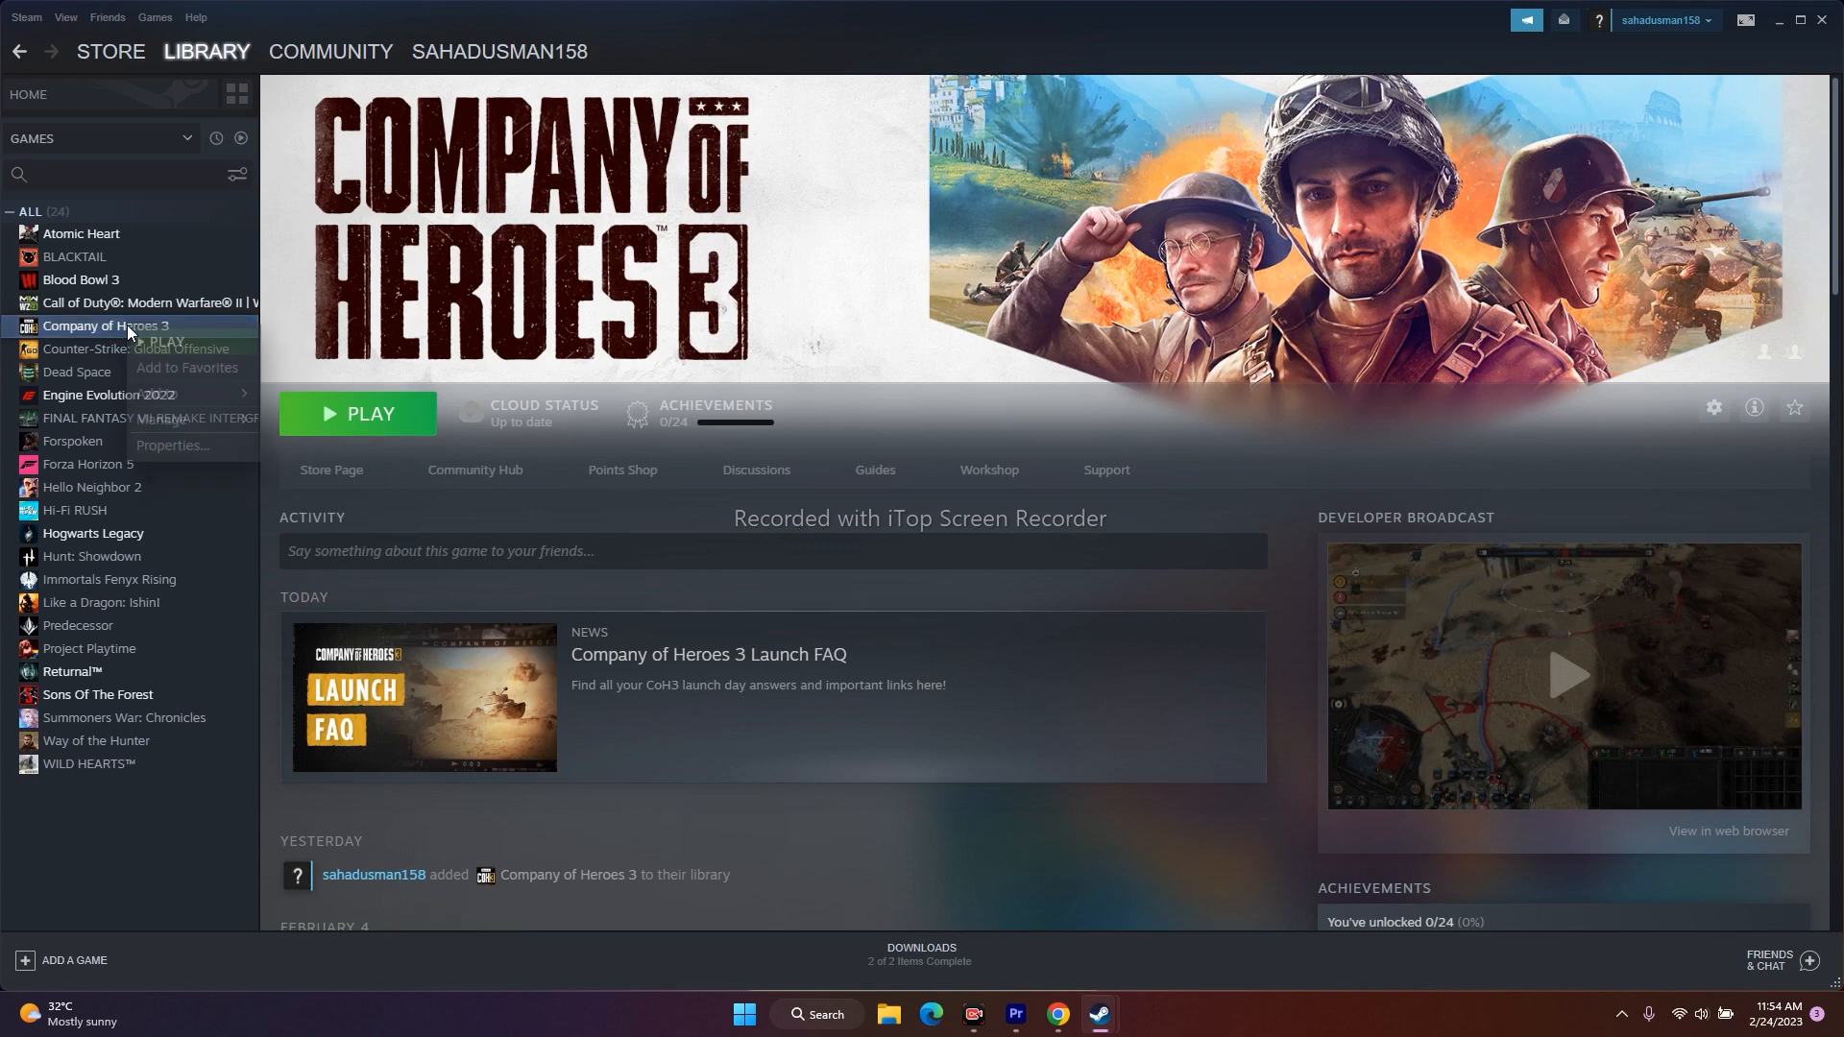
click(165, 440)
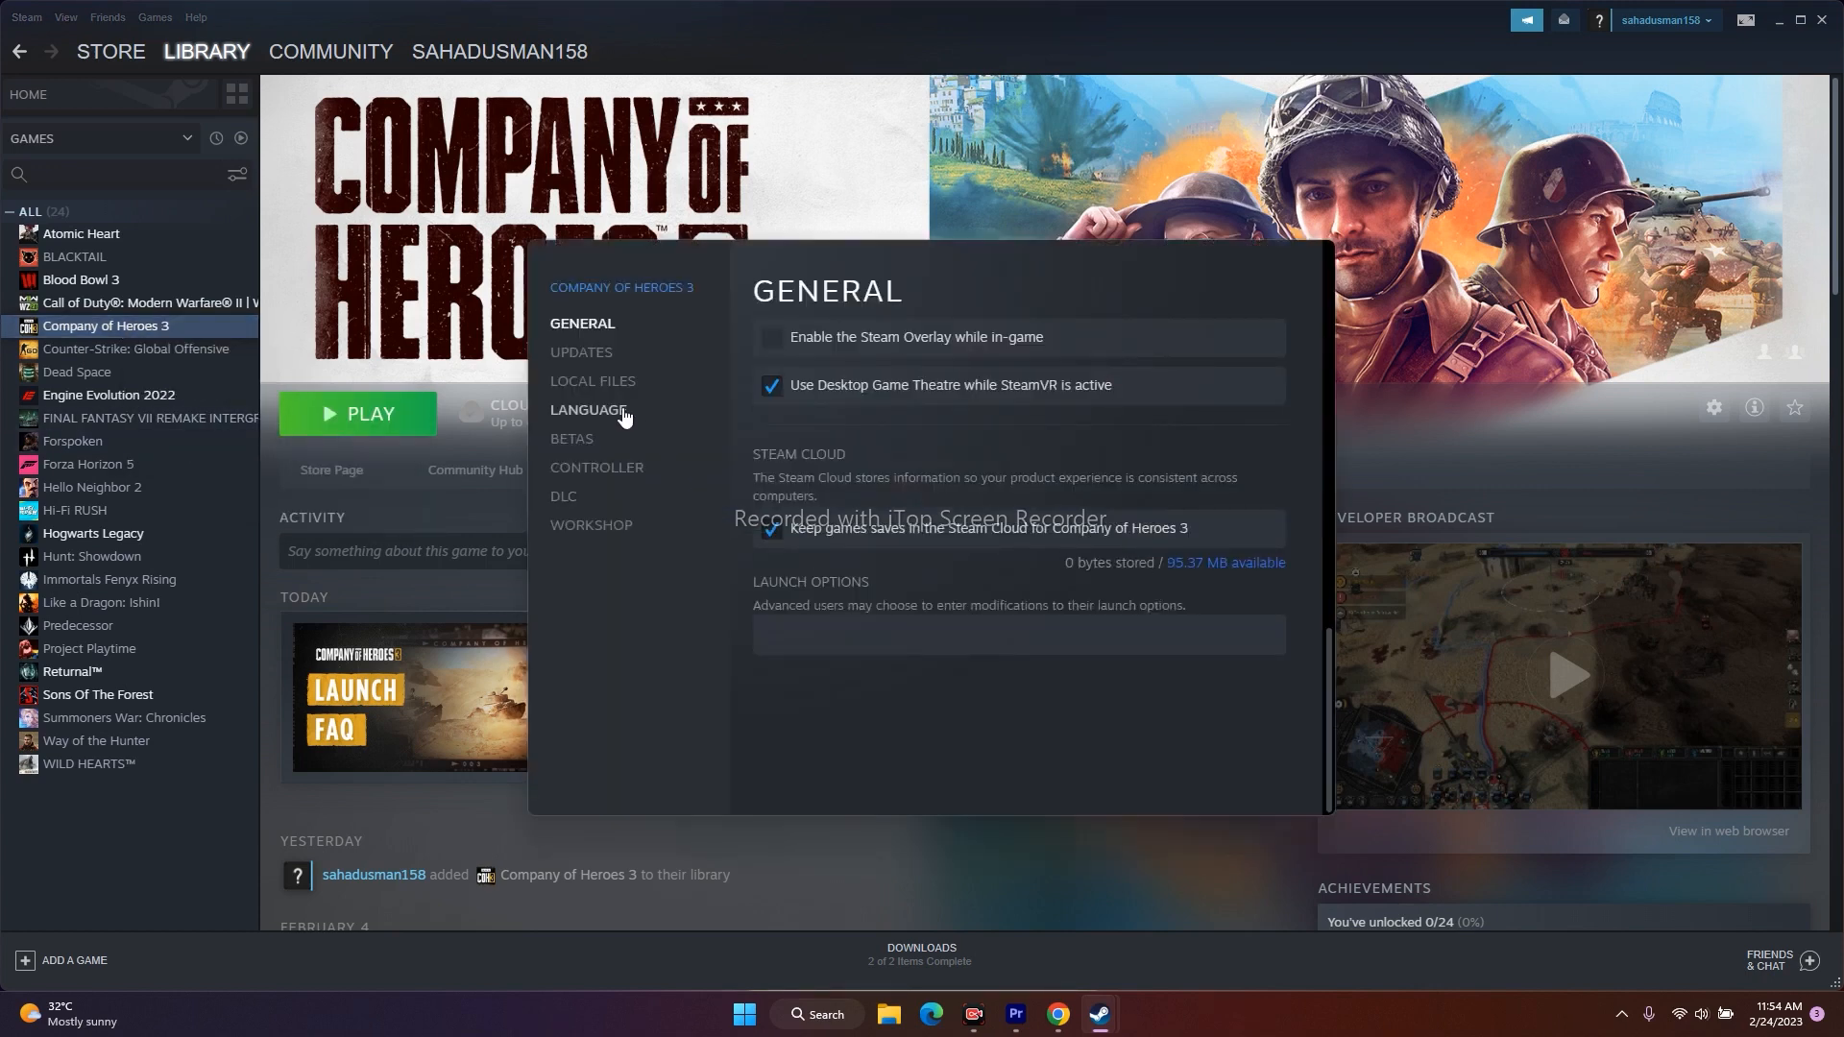
click(615, 383)
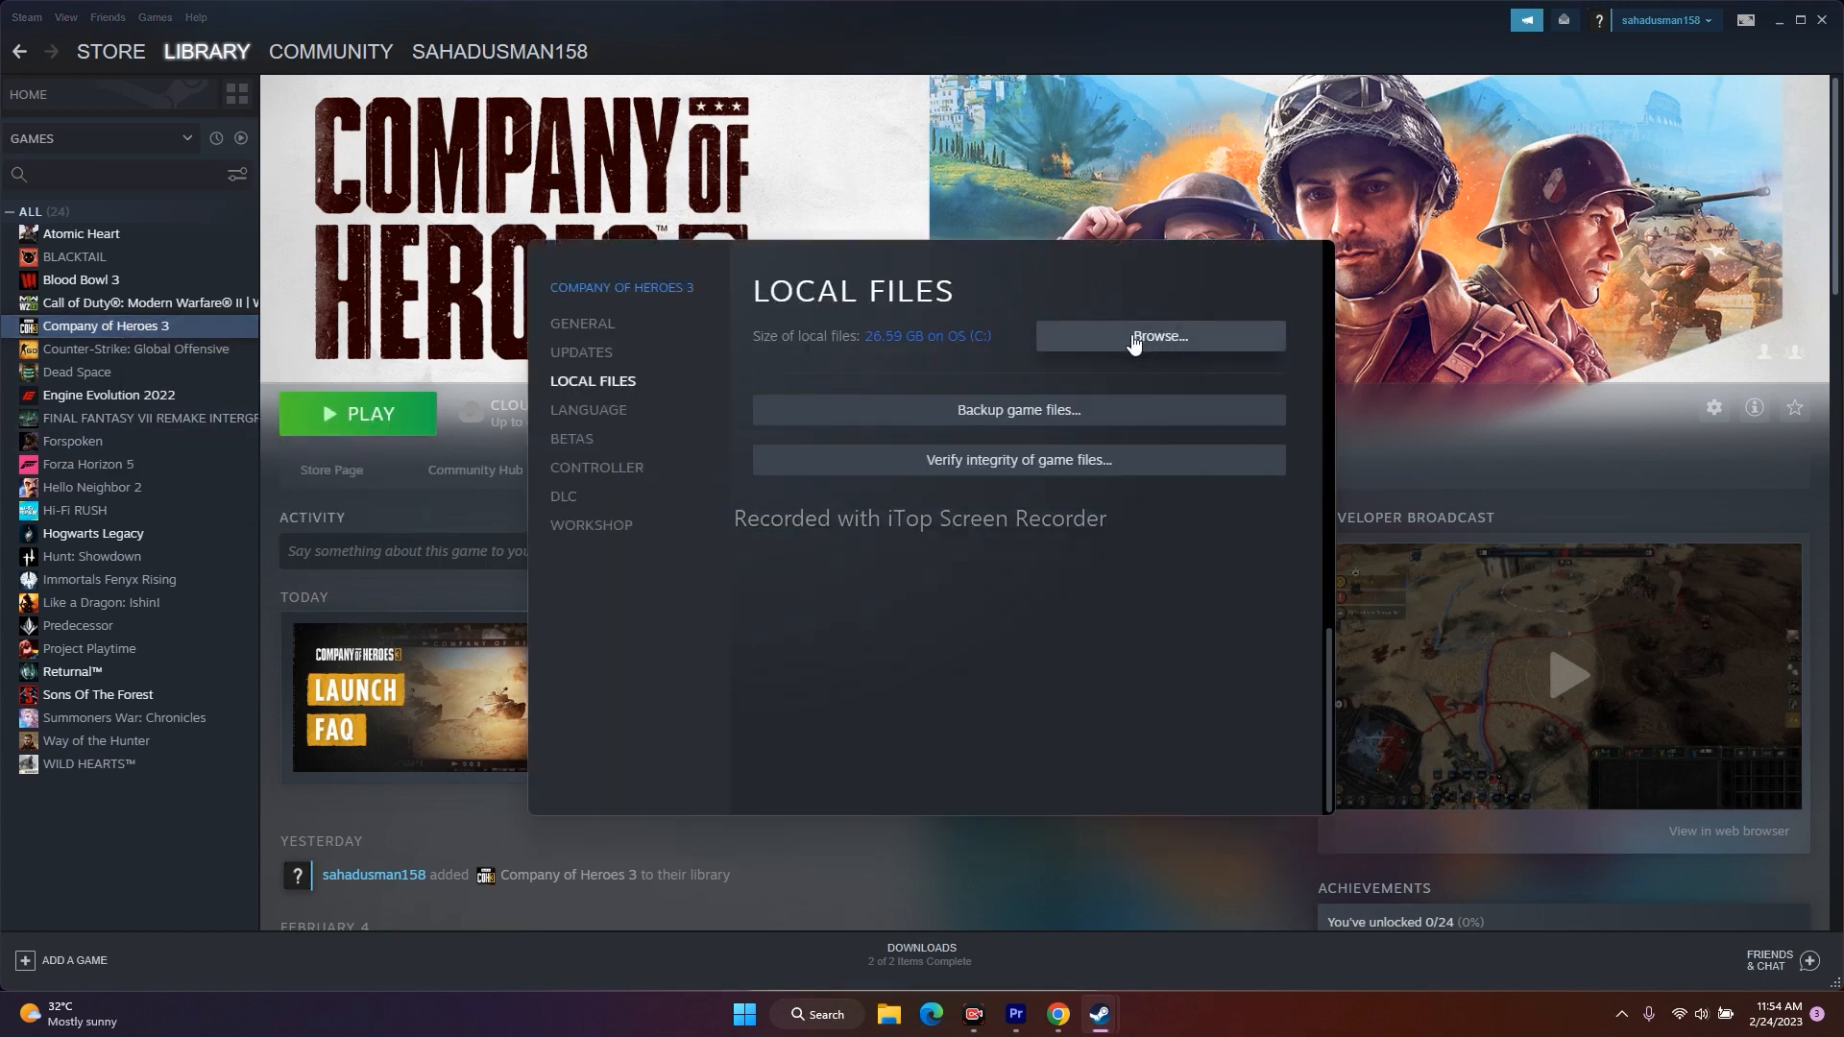
click(1155, 338)
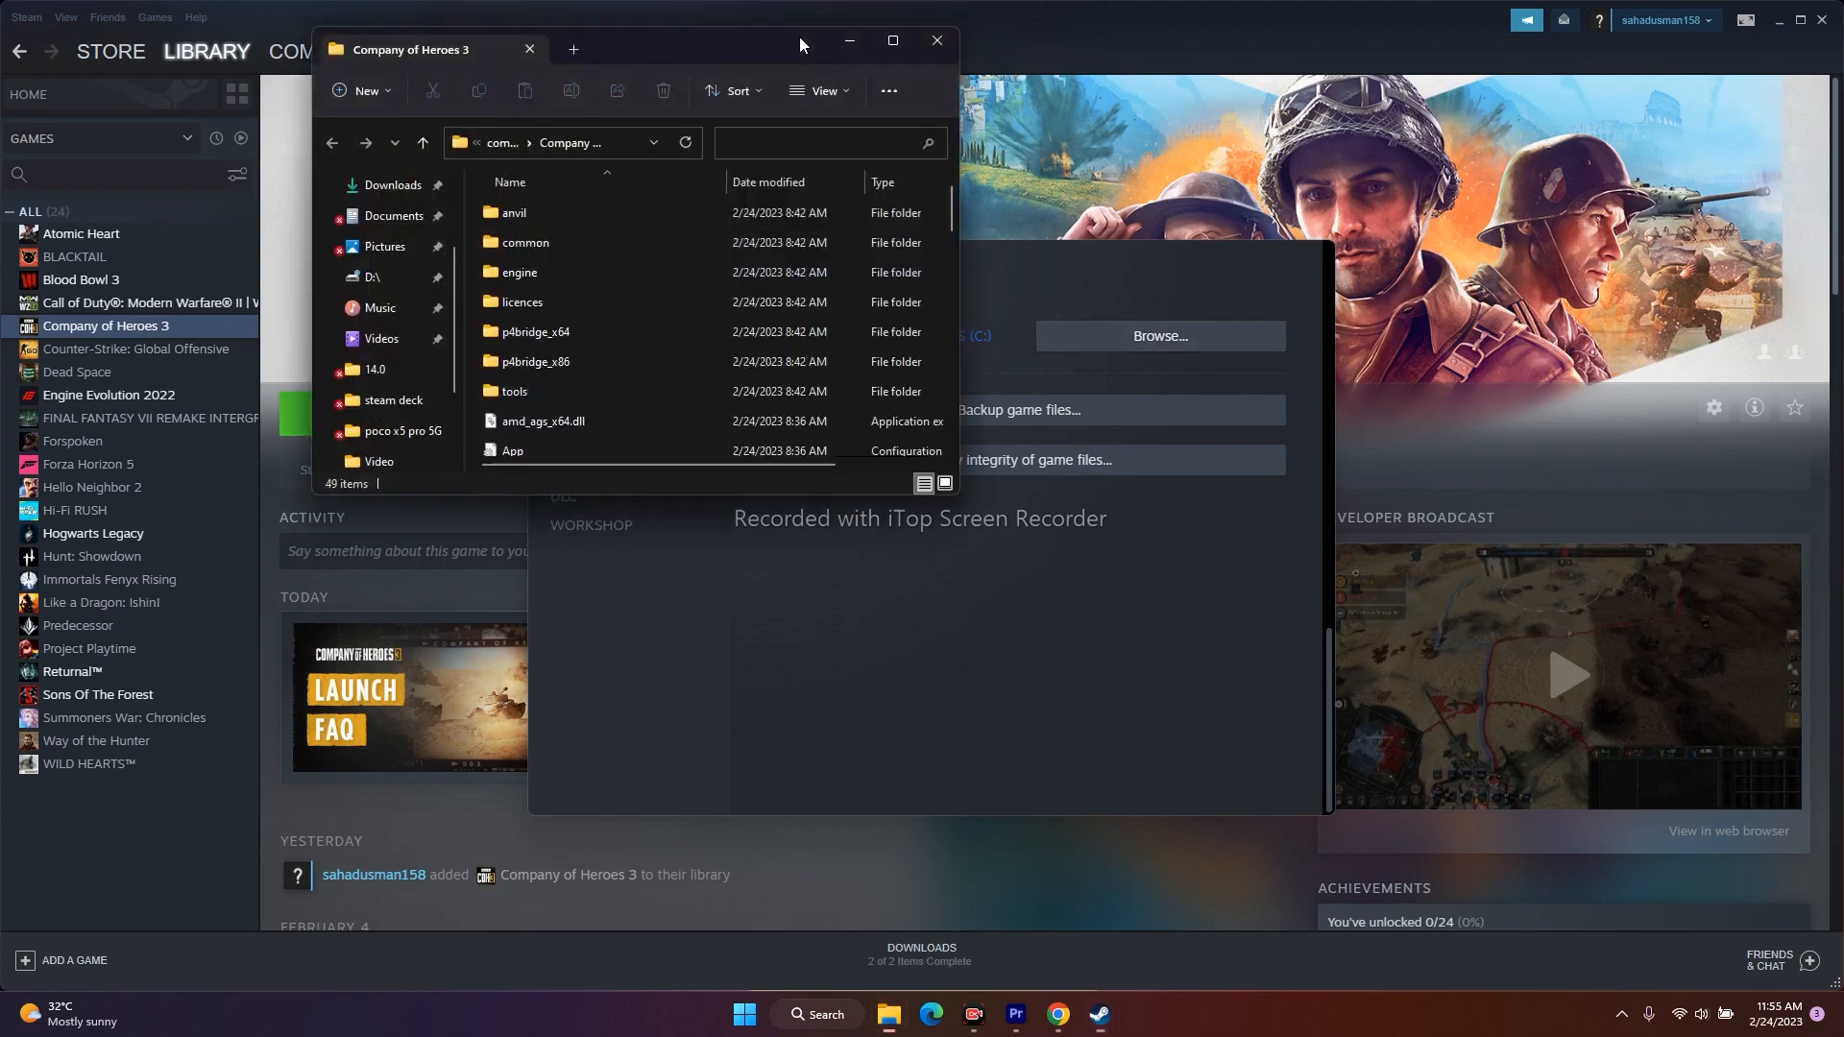
click(893, 40)
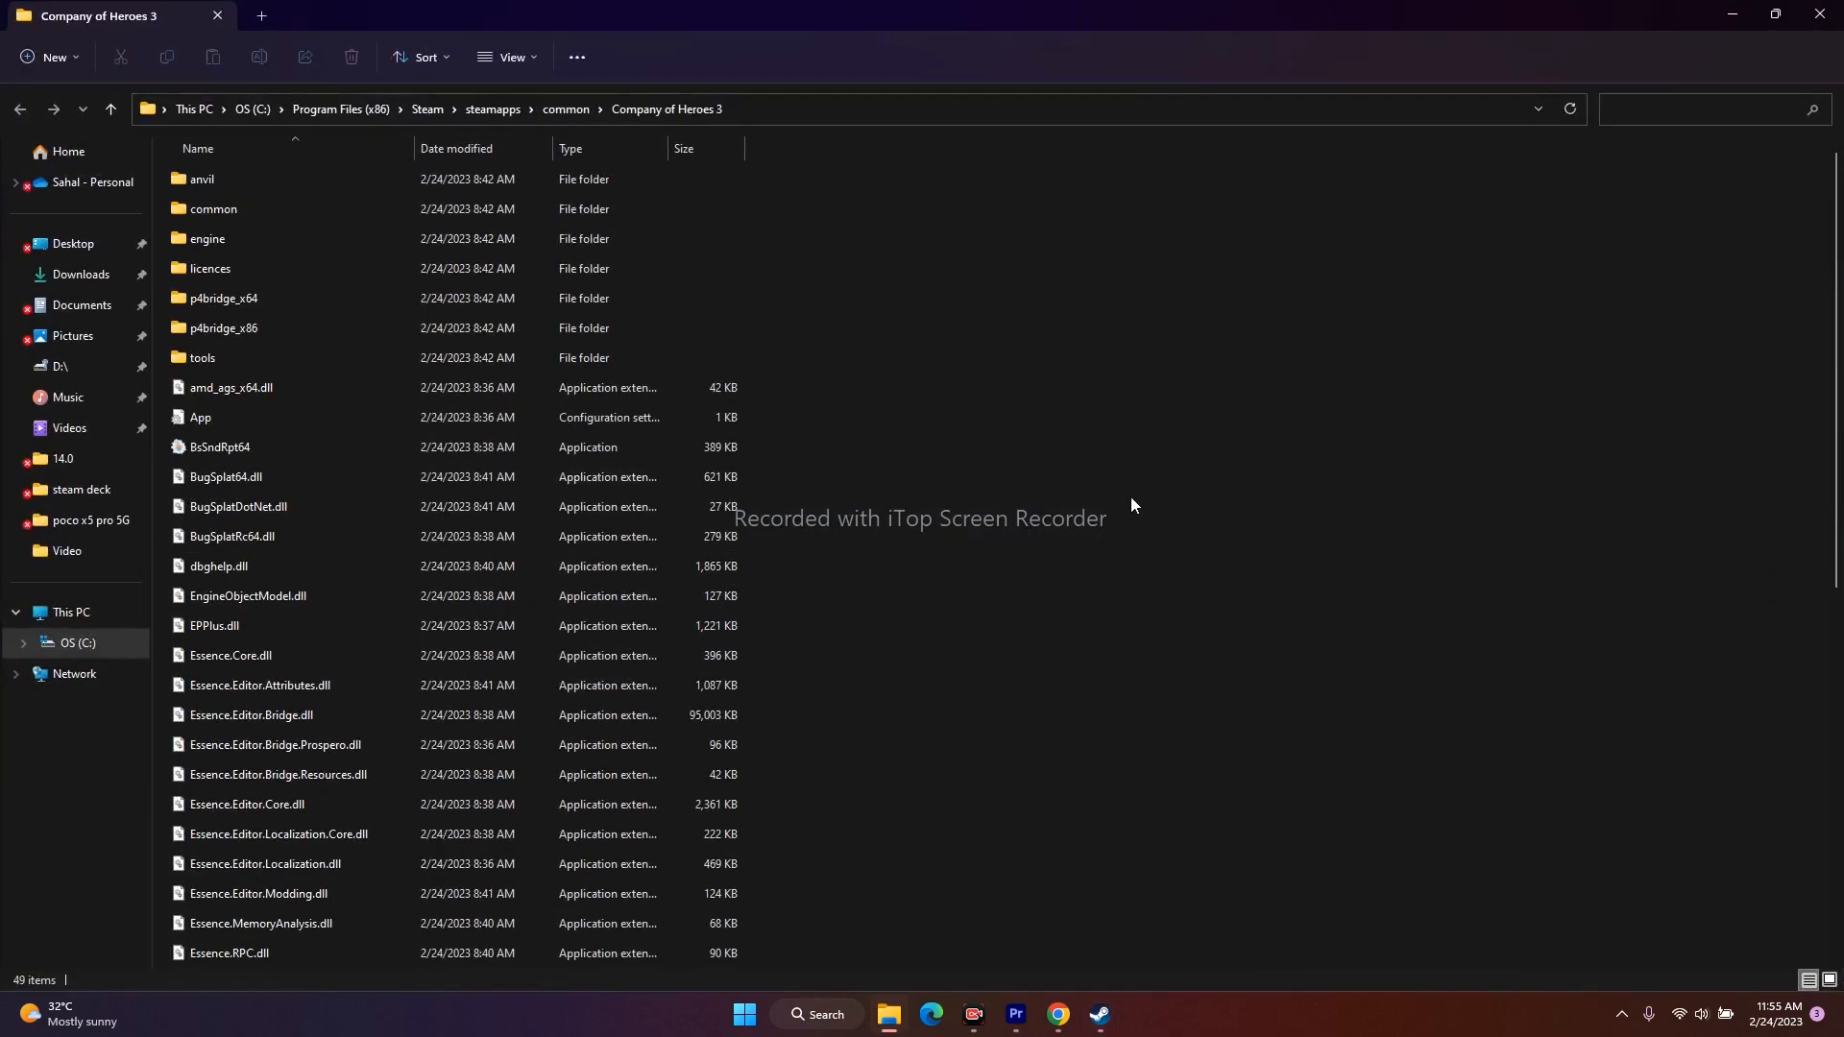
Open the file properties of the RelicCoH3 application in the game folder and move the dialog clear of the file list.
scroll(1126, 493, down, 7)
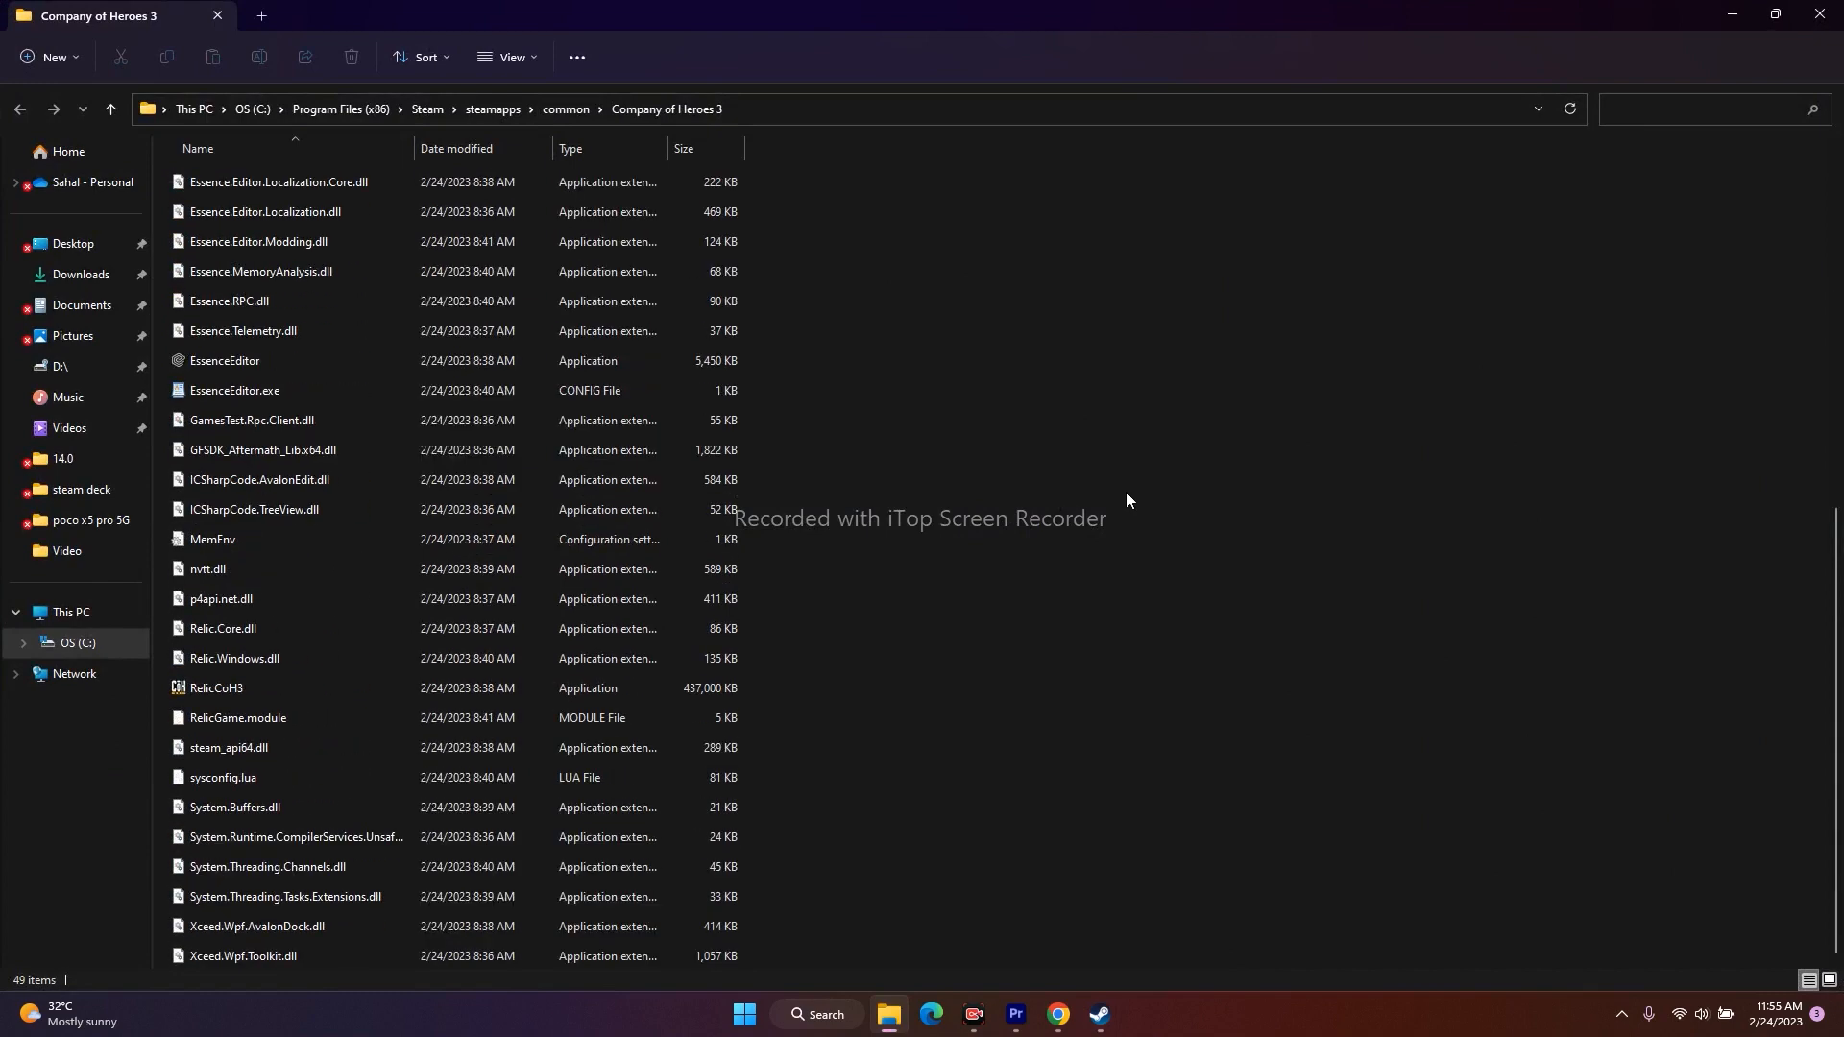
click(355, 697)
click(284, 695)
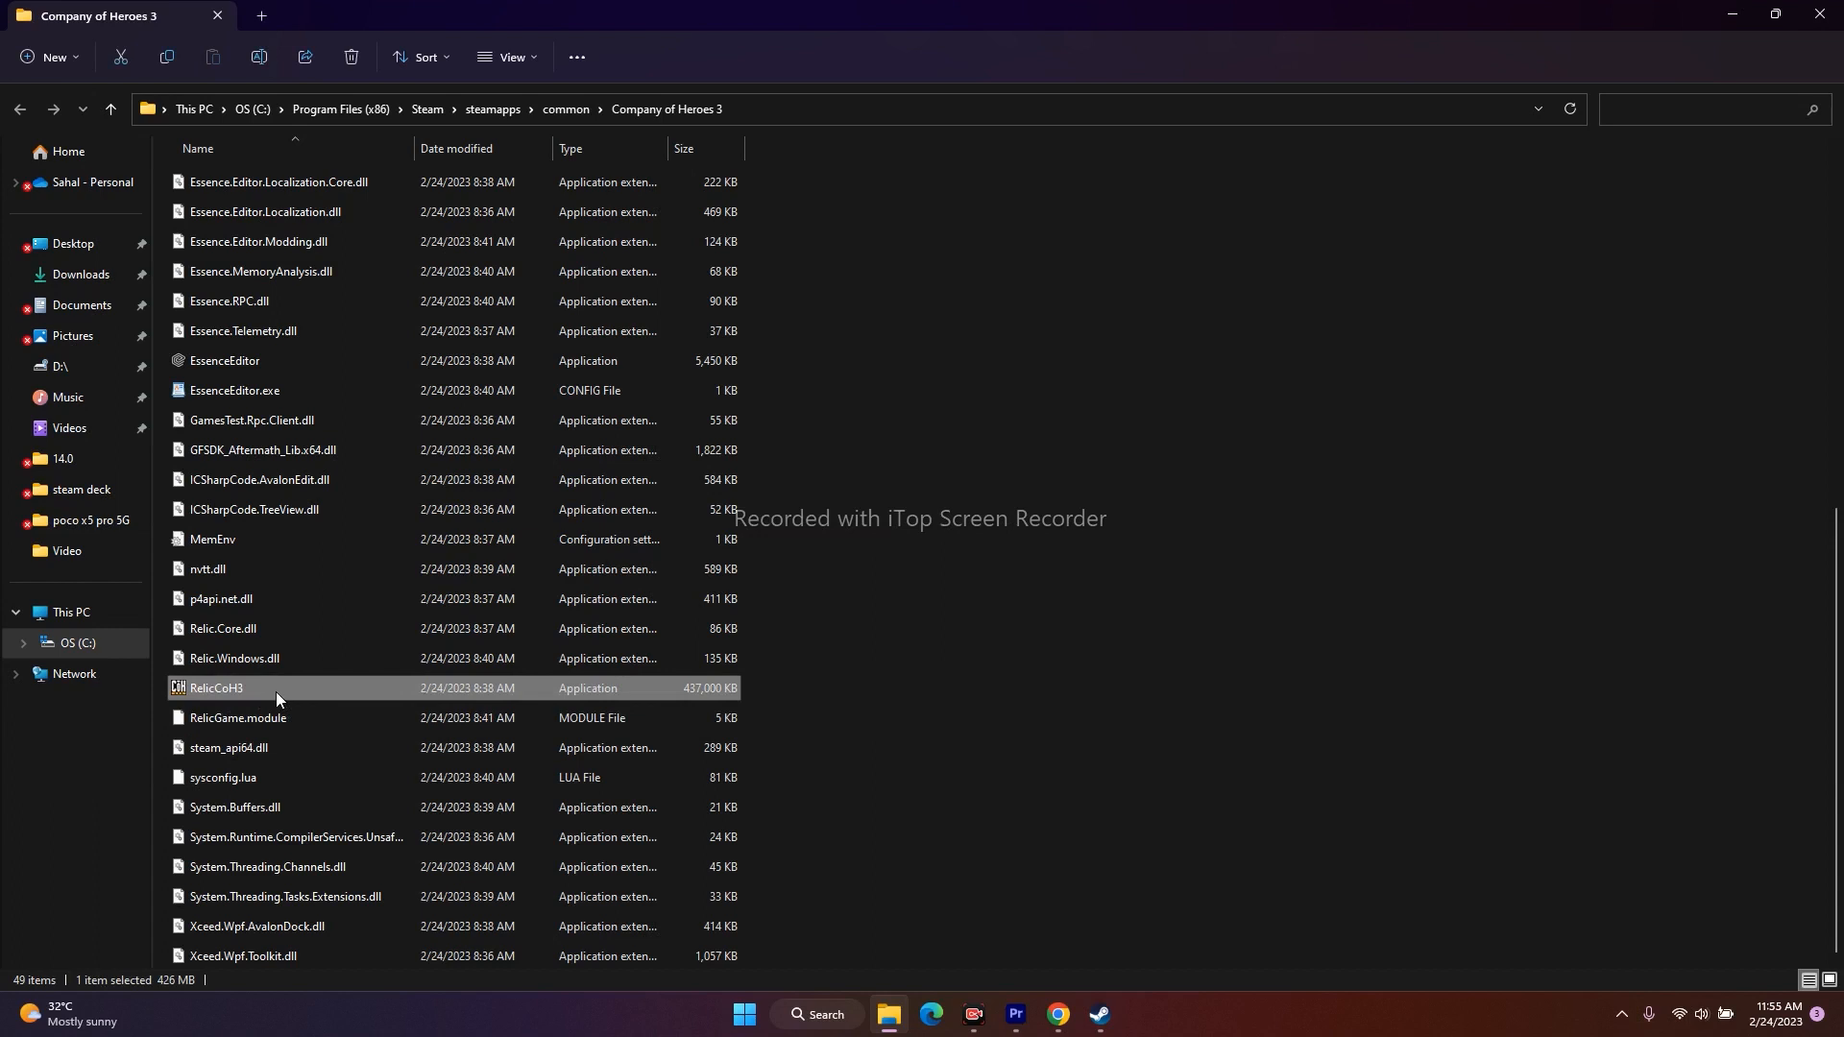
click(286, 689)
right_click(400, 694)
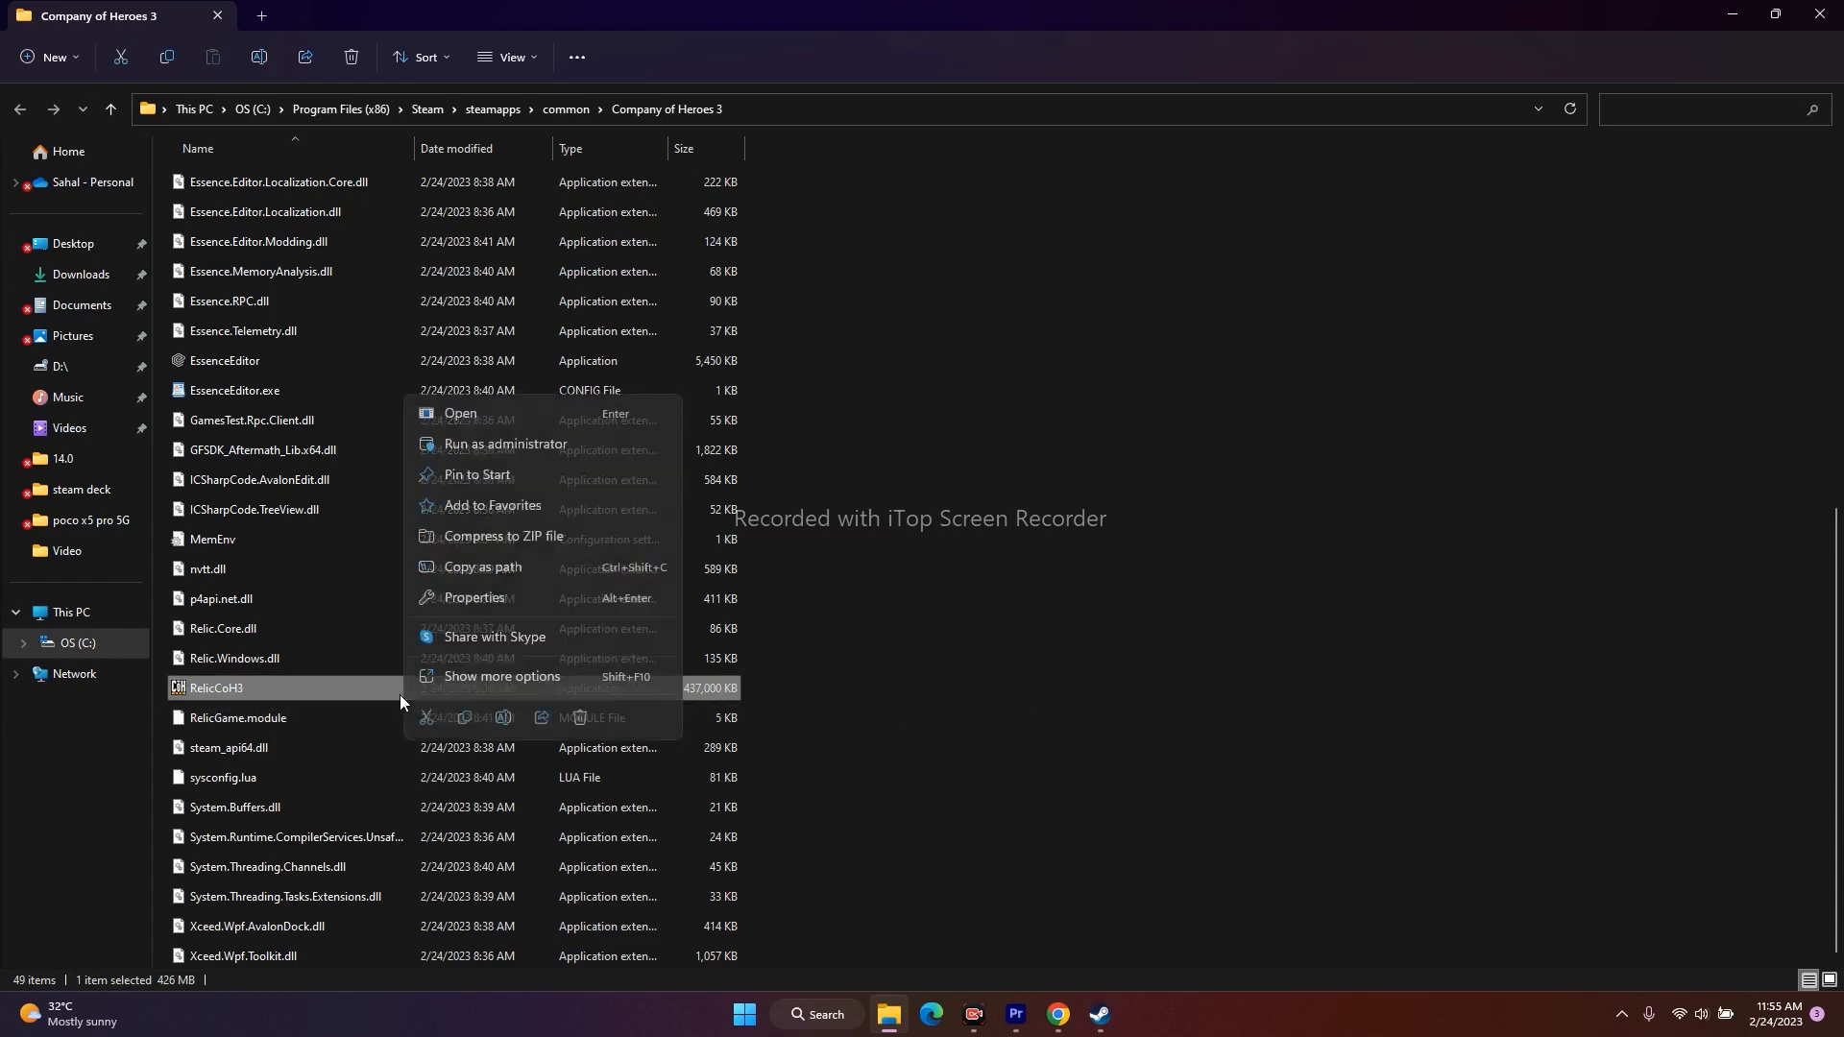
click(476, 678)
click(555, 663)
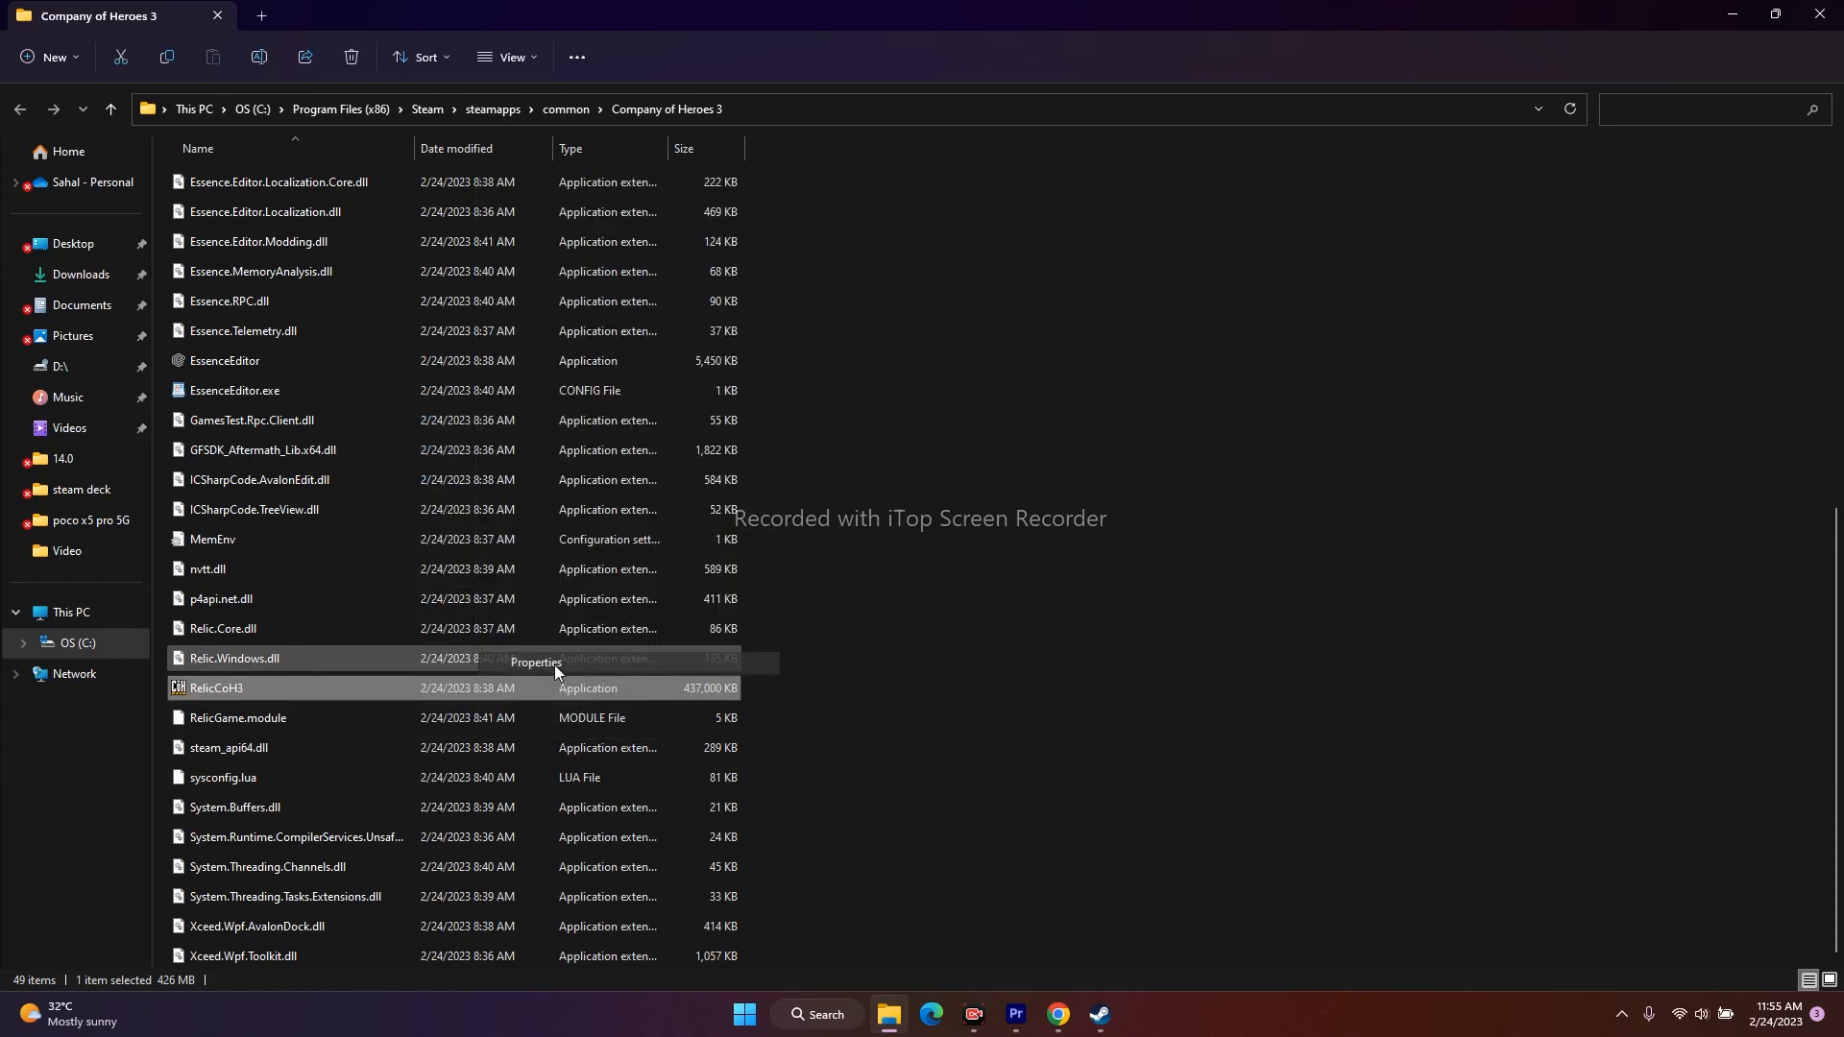
drag(712, 459, 638, 247)
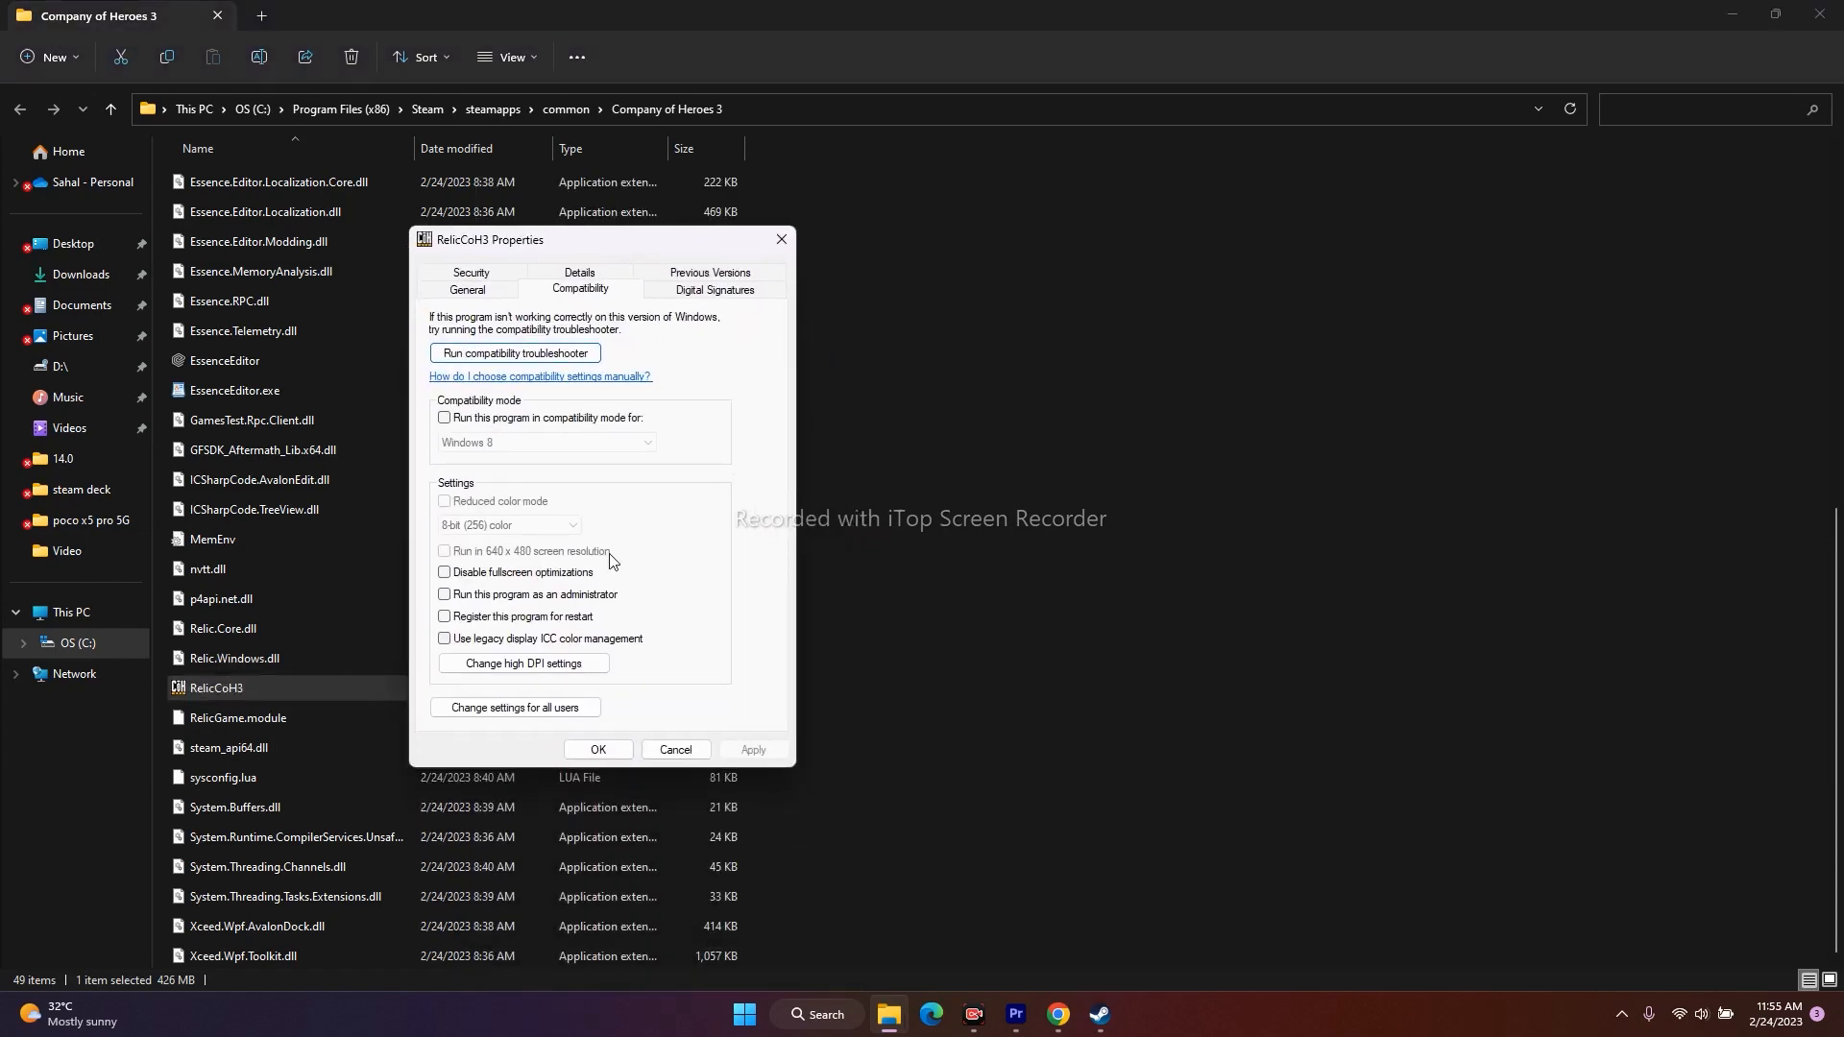
Try compatibility mode for Windows 7 on RelicCoH3, switch it back off and close the file properties.
click(445, 419)
click(607, 444)
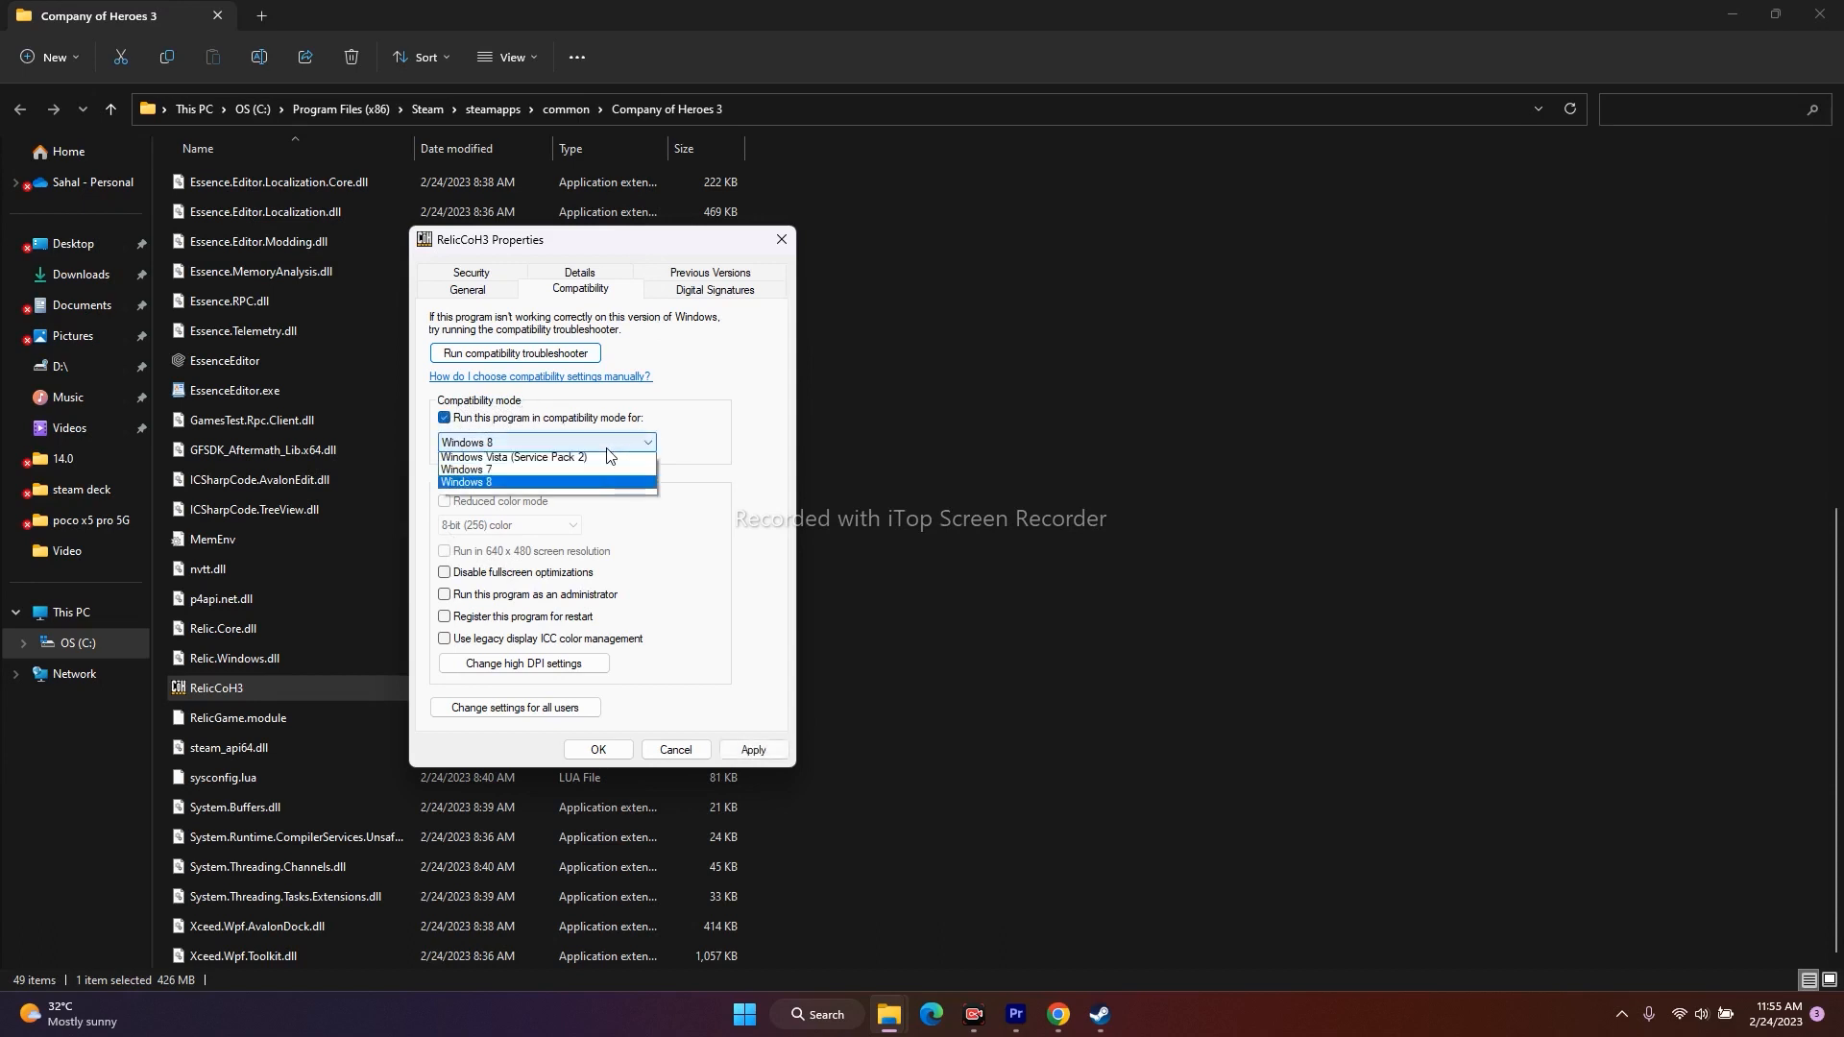
click(515, 511)
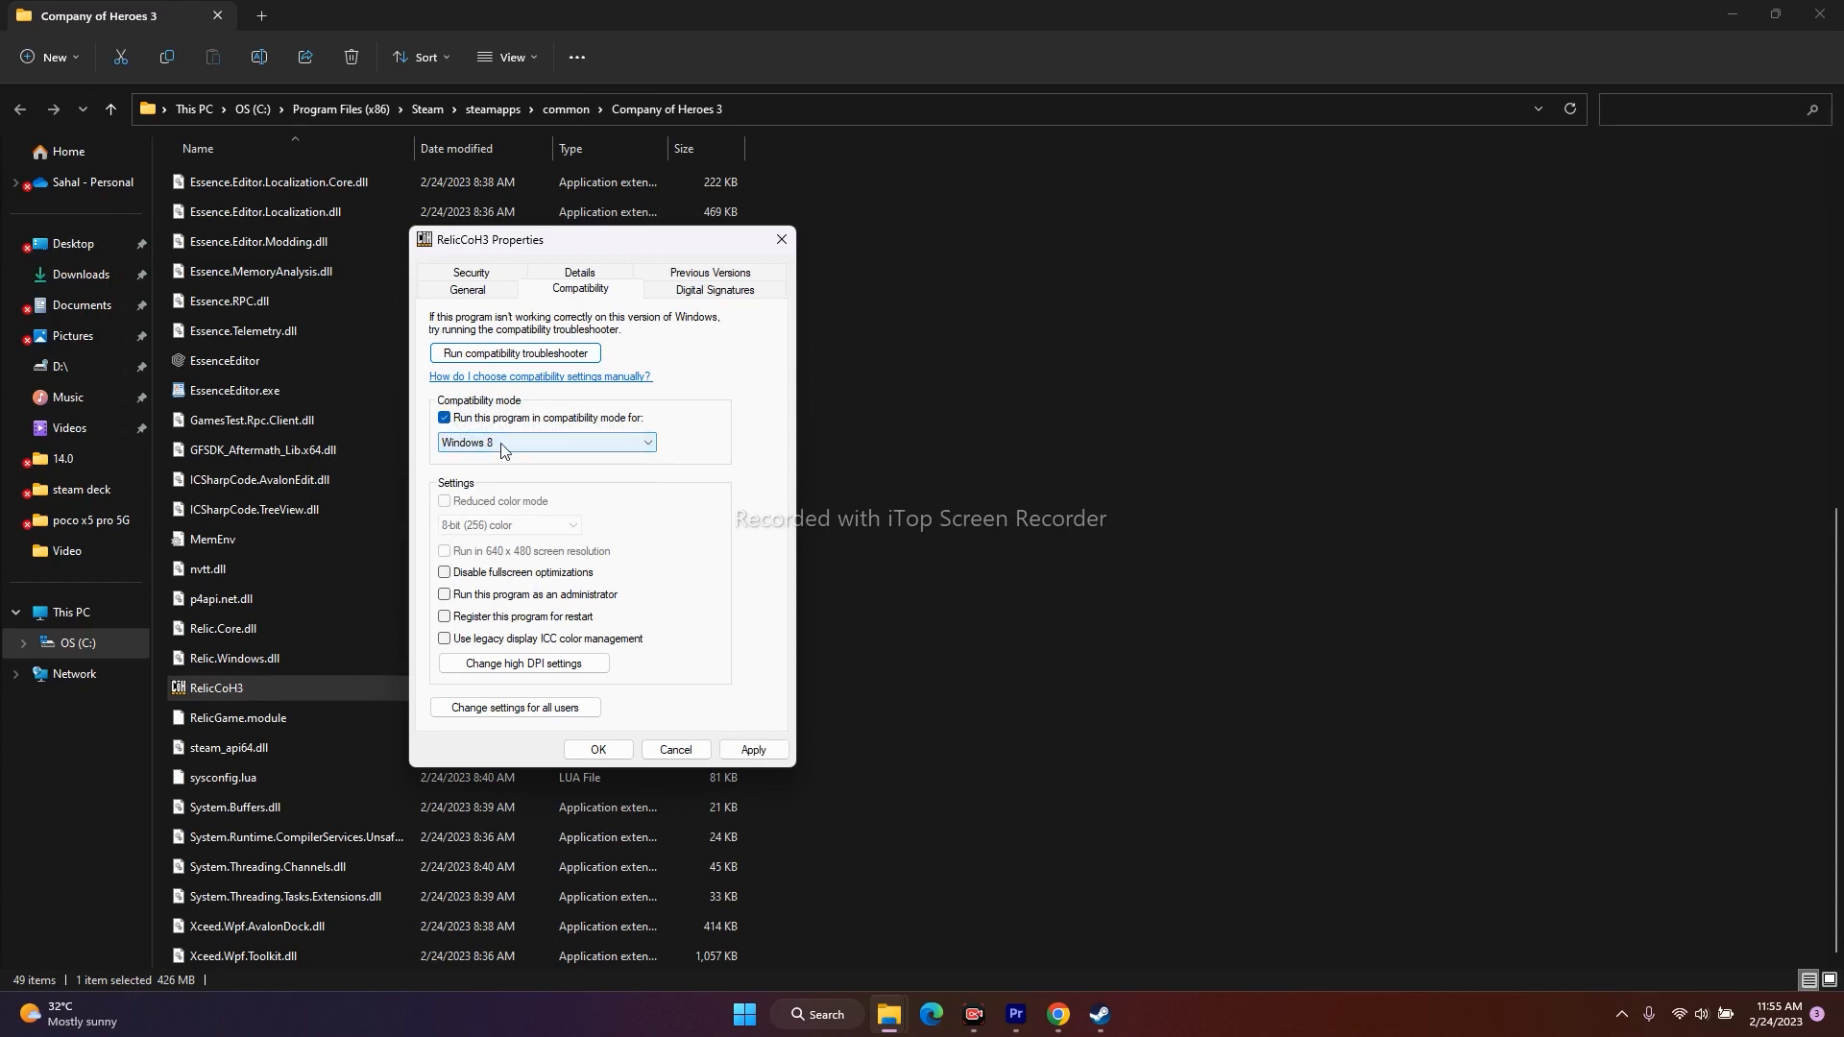
click(520, 441)
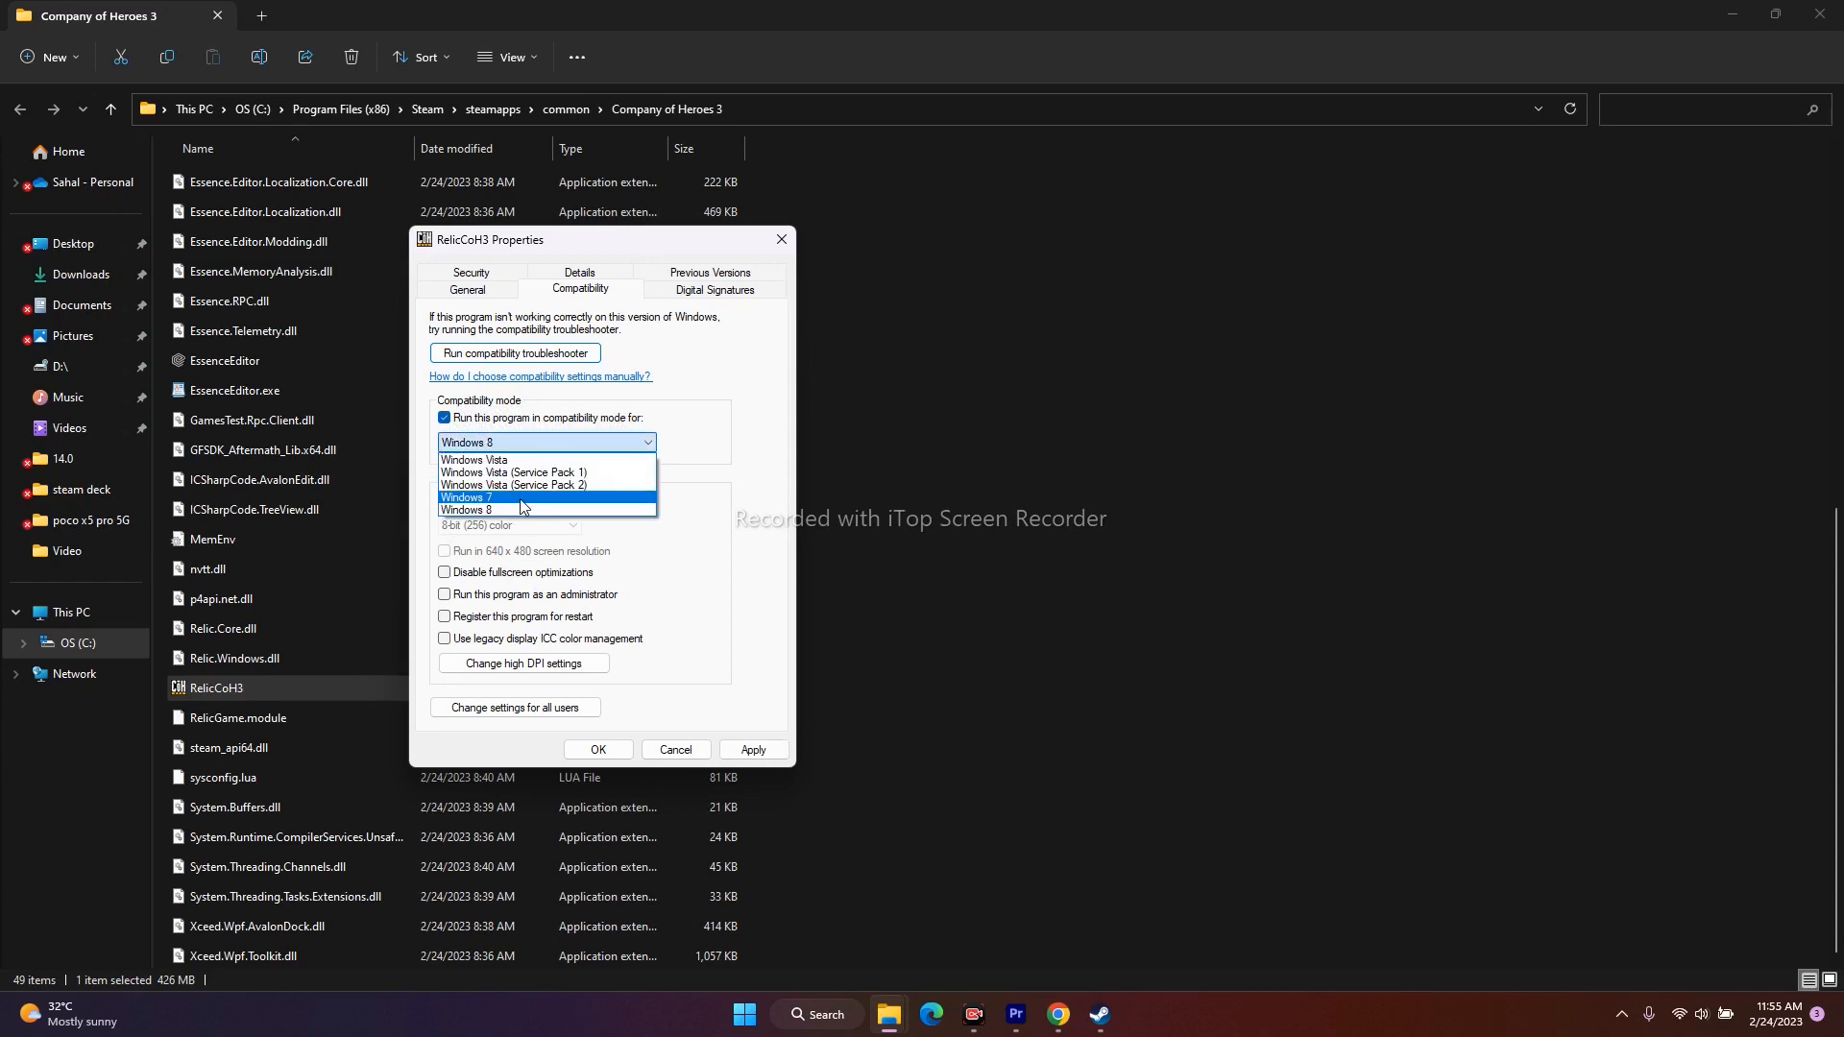
click(522, 499)
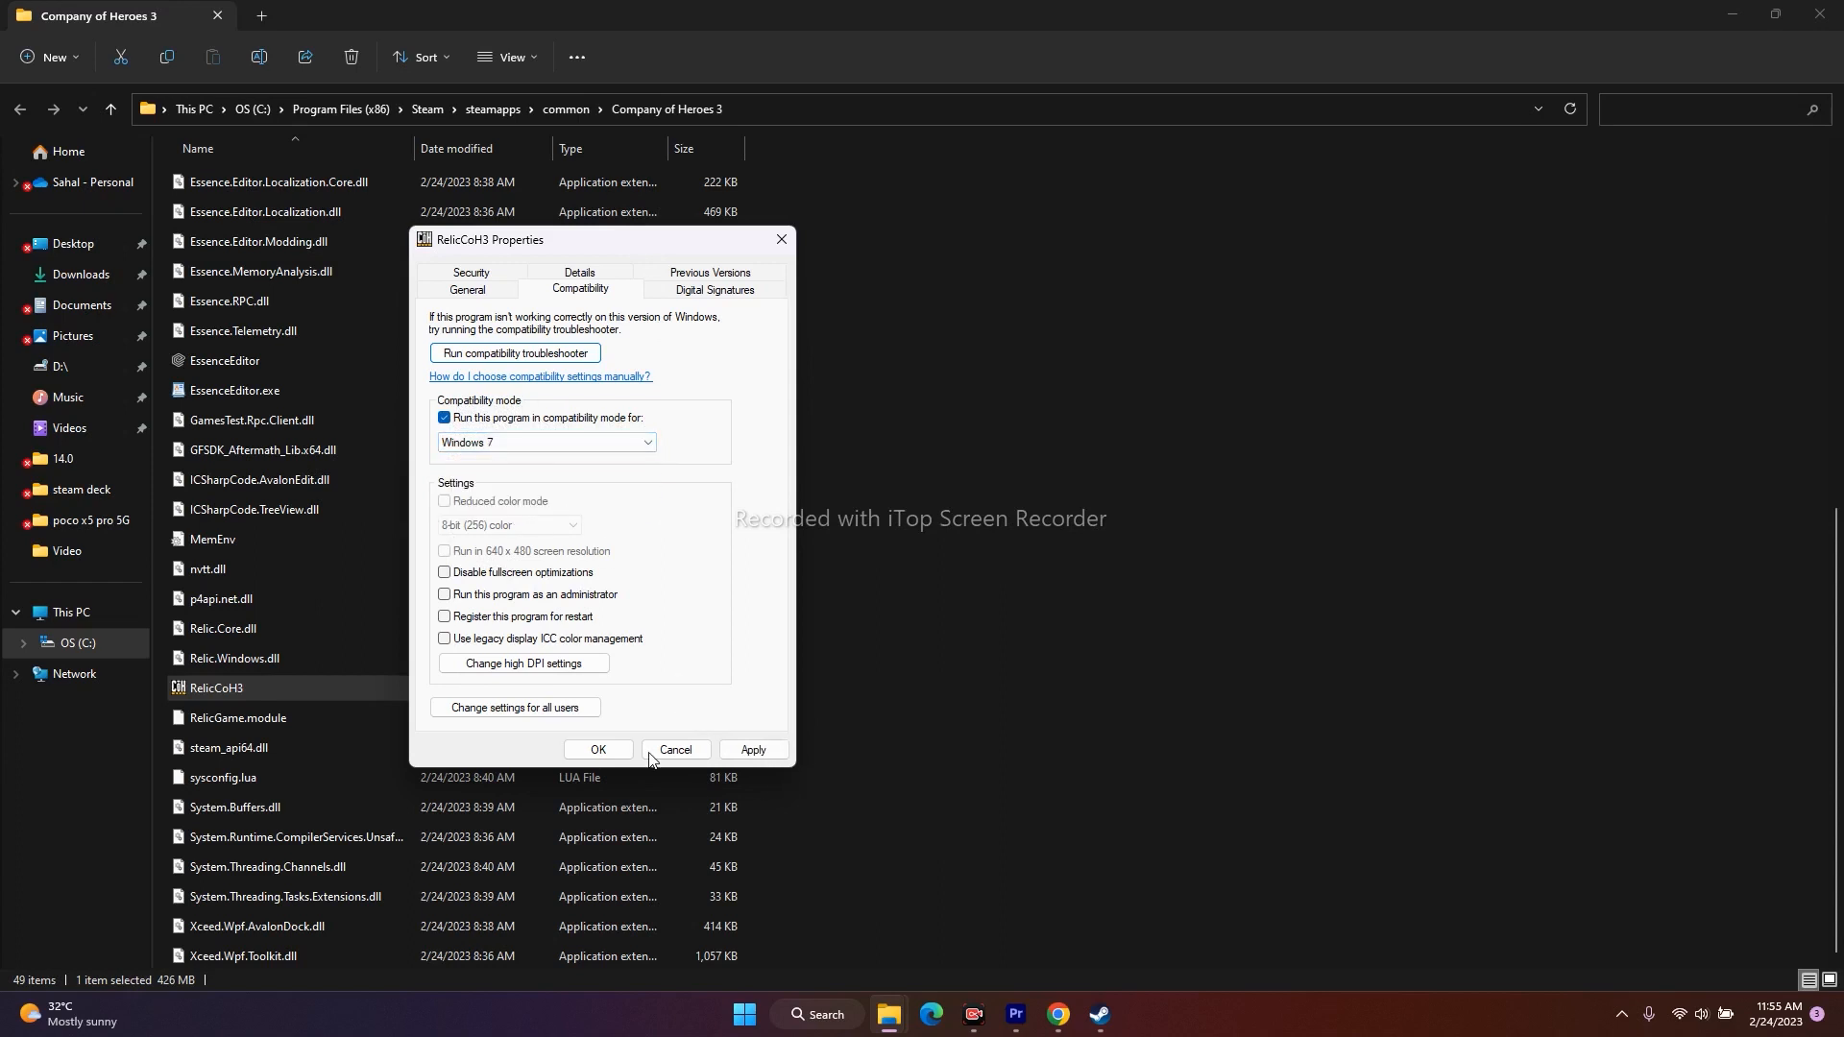
click(447, 419)
click(777, 240)
Close the game folder, minimize Steam and dismiss the game's properties window to reach the desktop.
click(1826, 17)
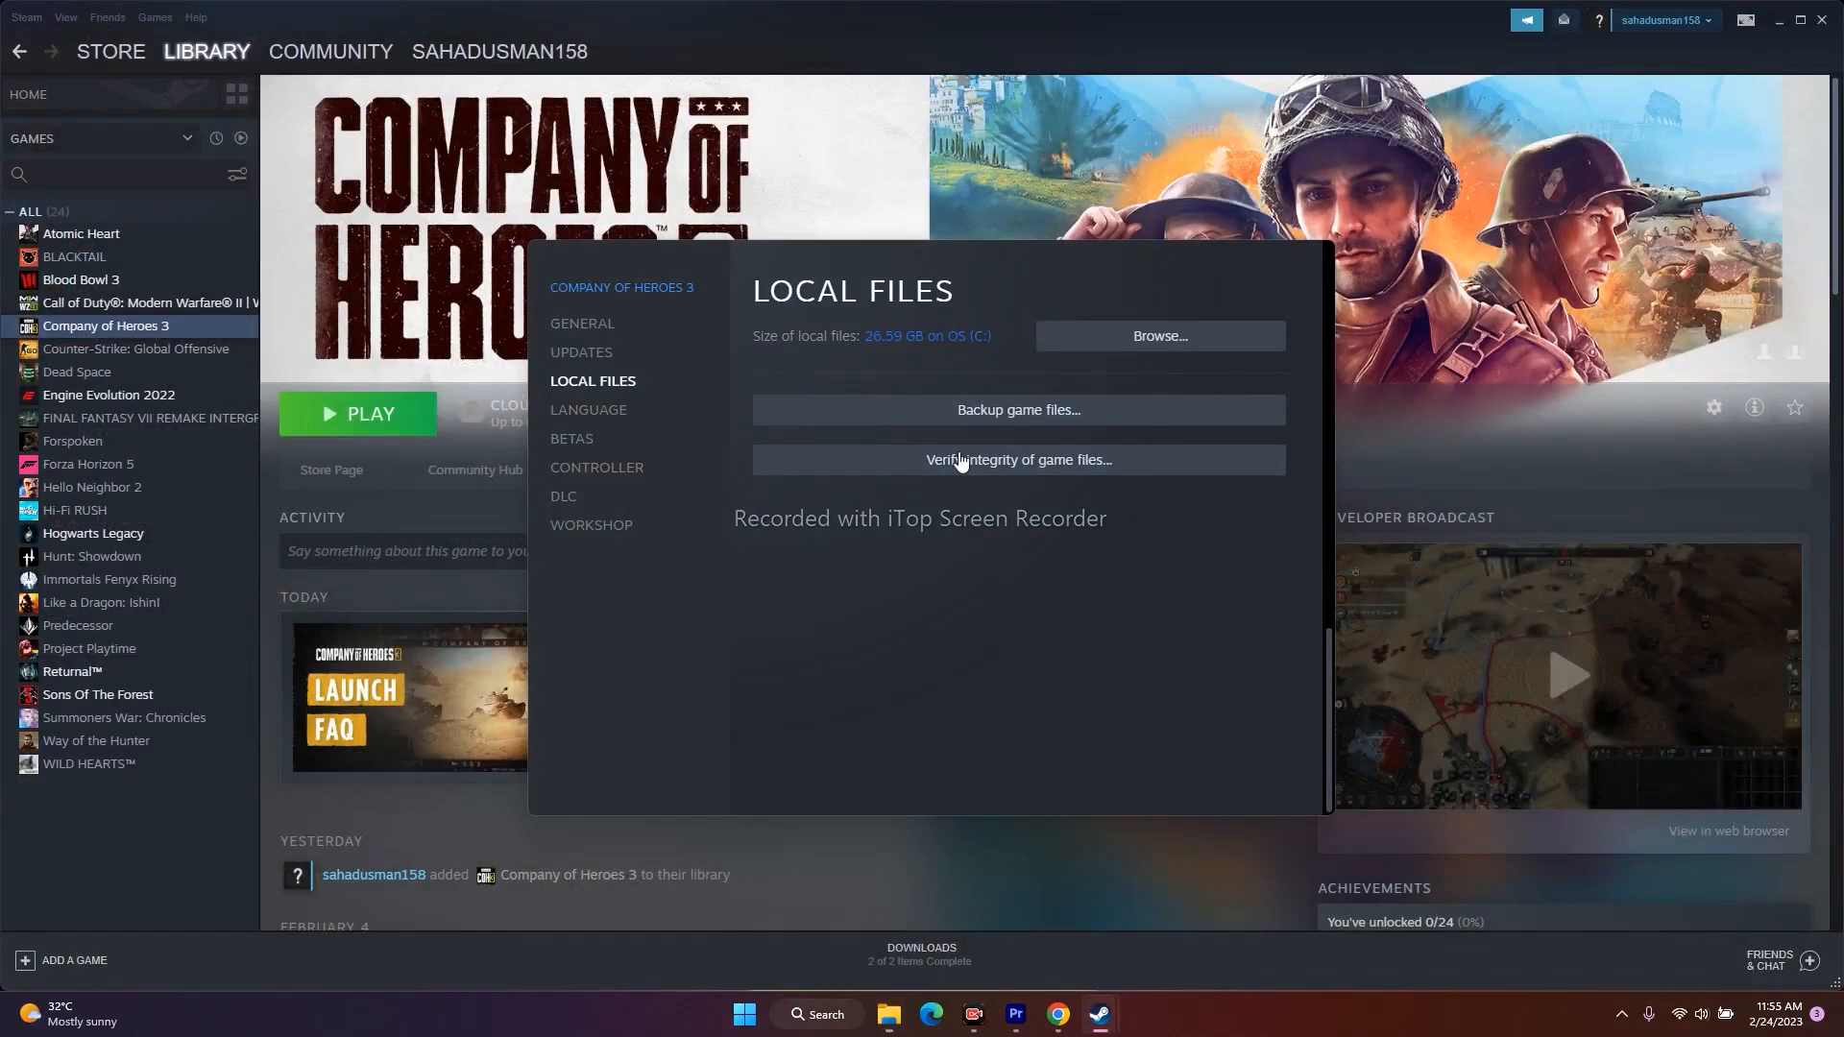
click(1327, 253)
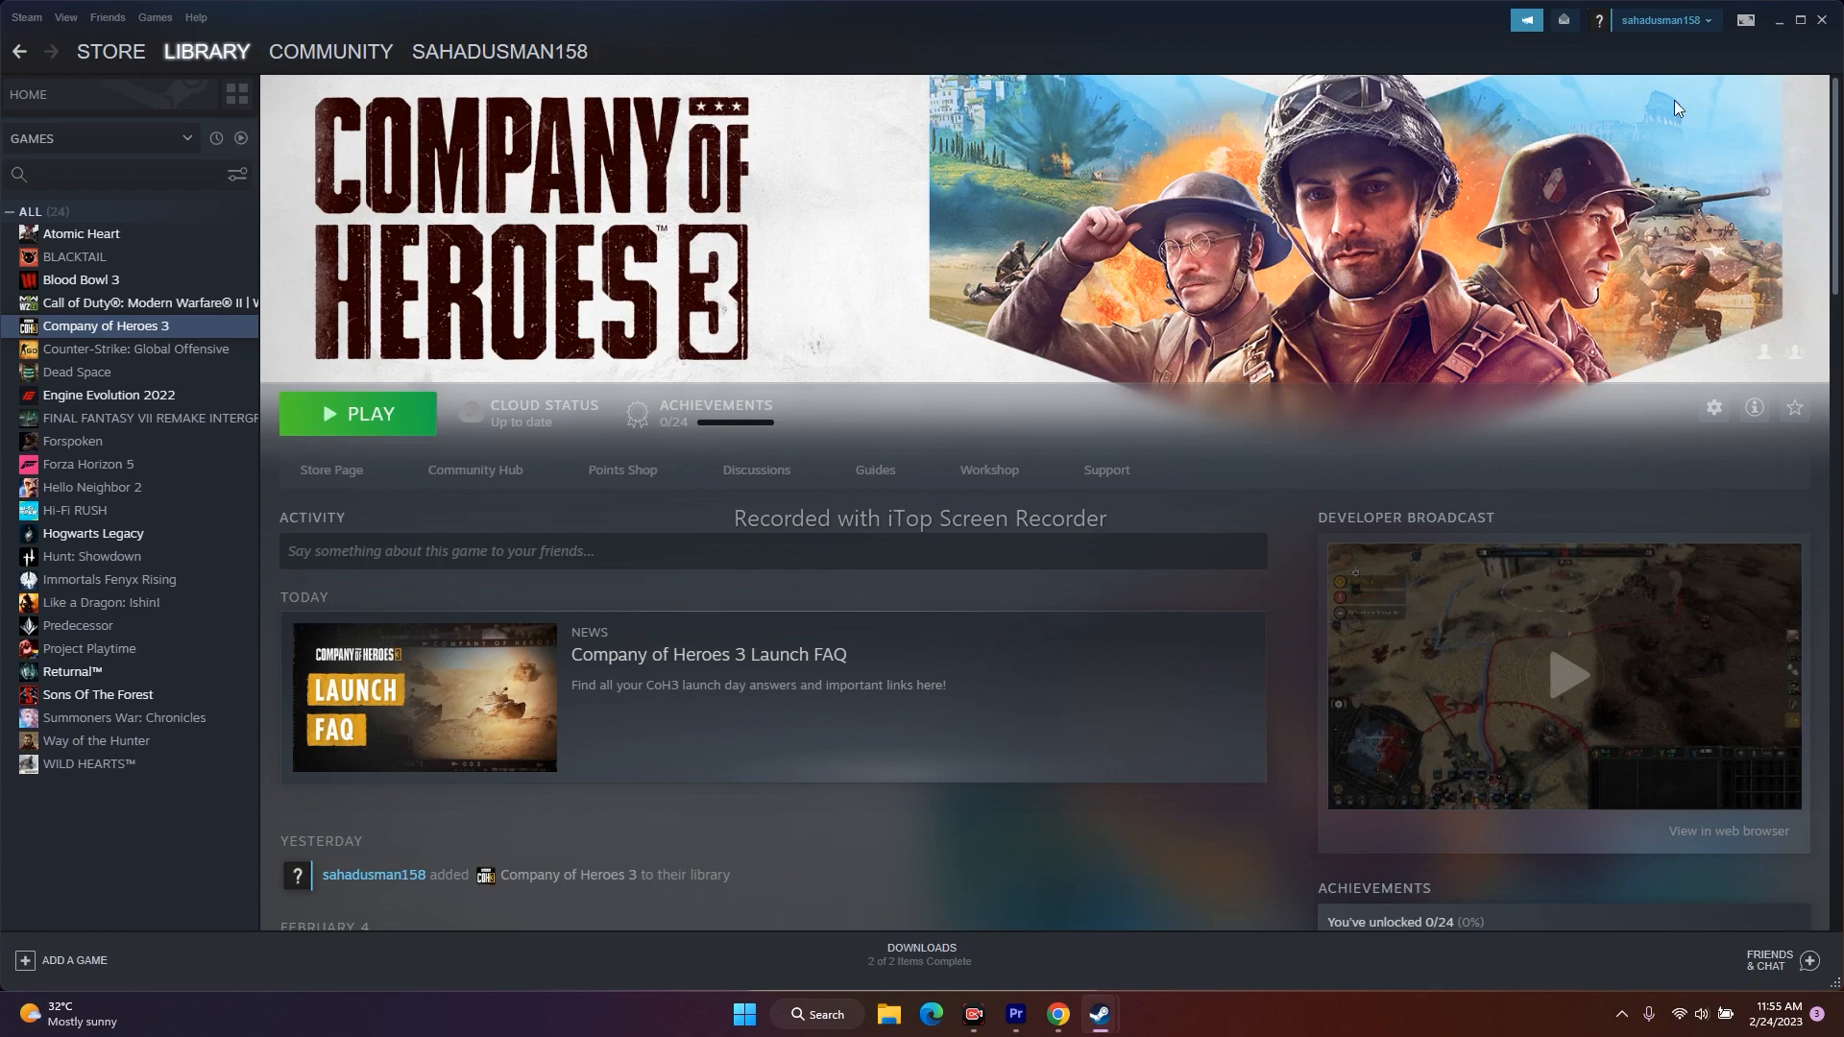
click(1776, 23)
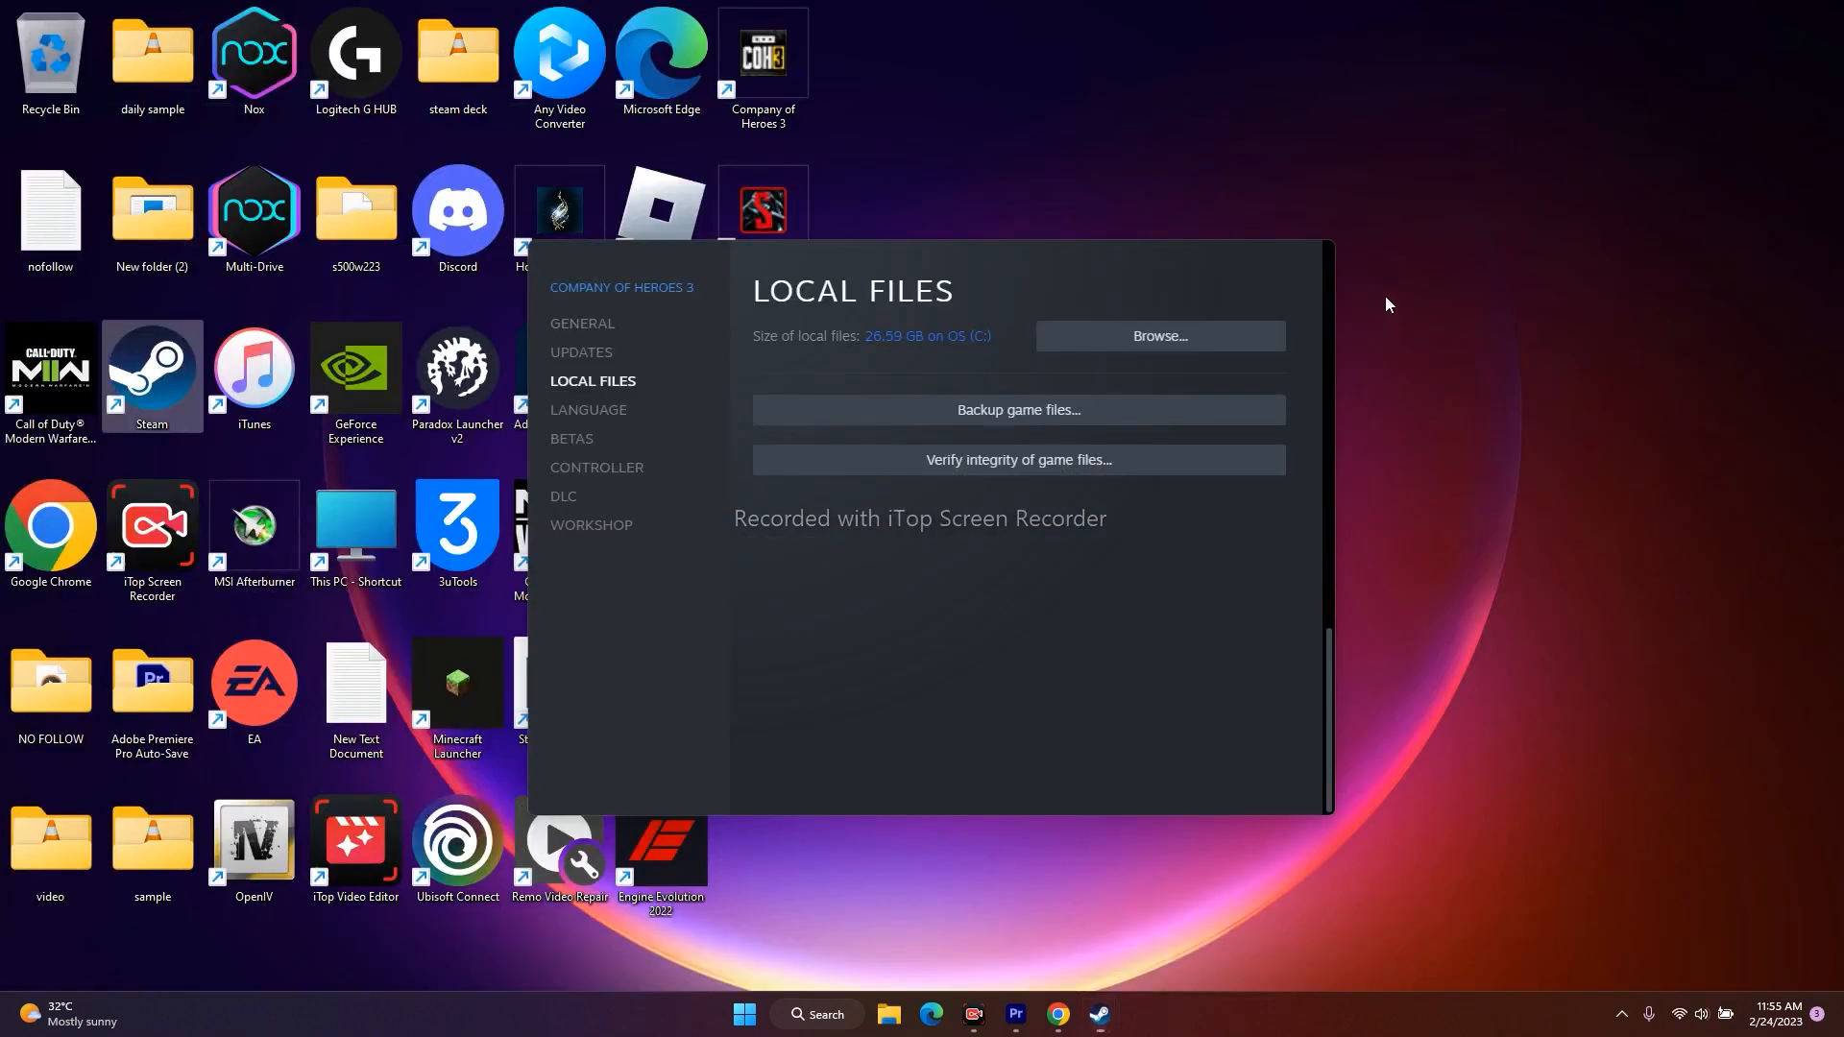
click(1260, 843)
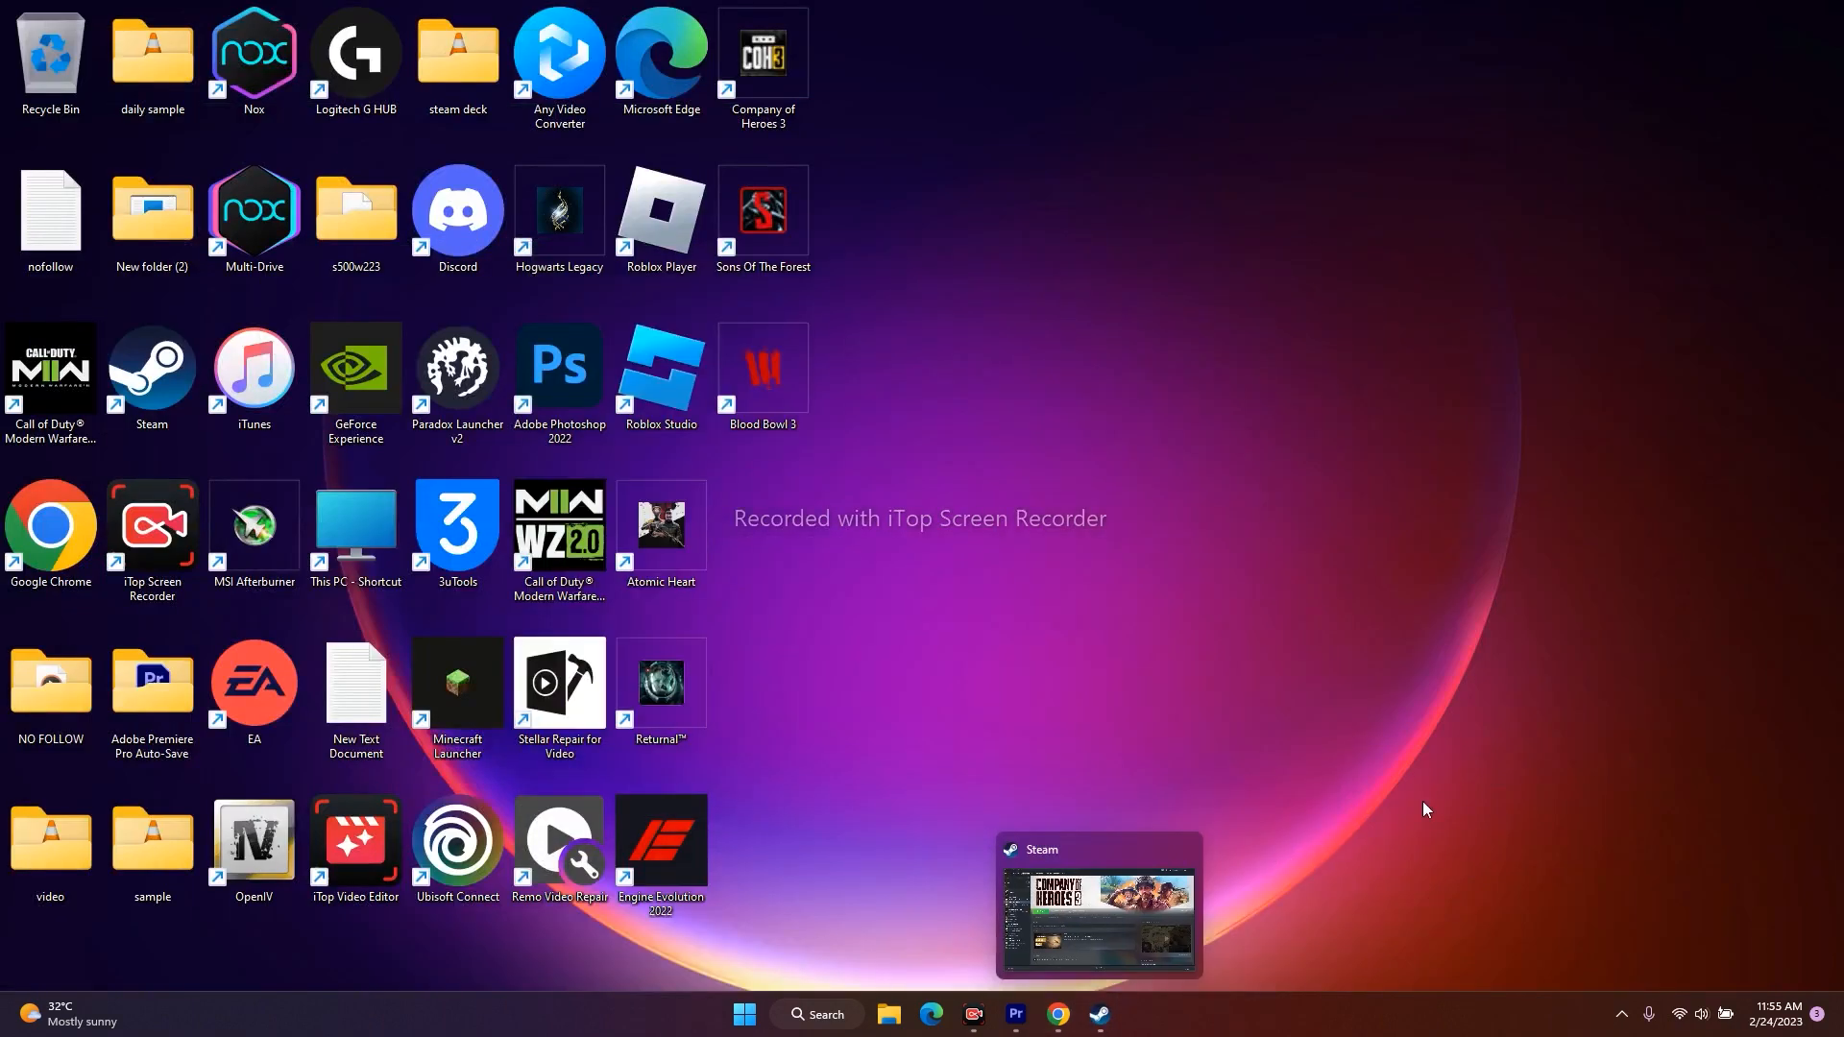
Search Windows for the graphics settings, open them and look through the custom options list for the game's executable.
click(817, 1014)
text(GRA)
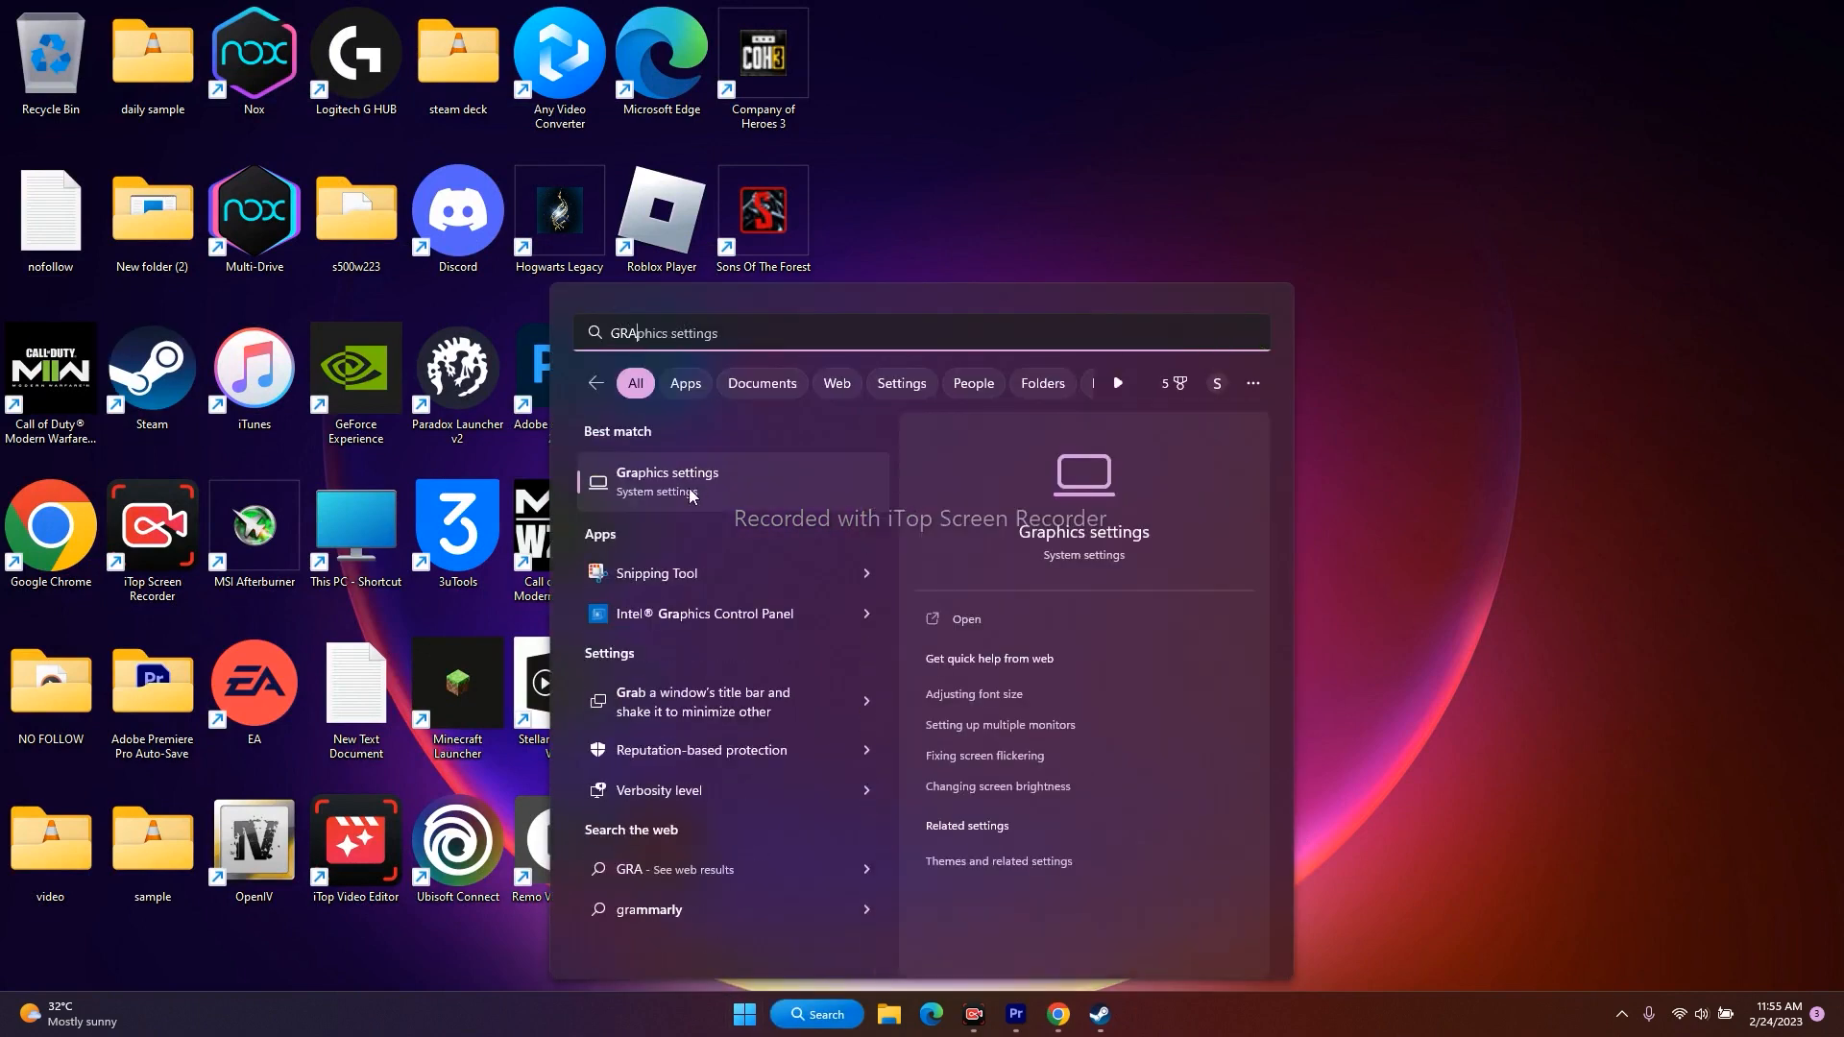
click(690, 478)
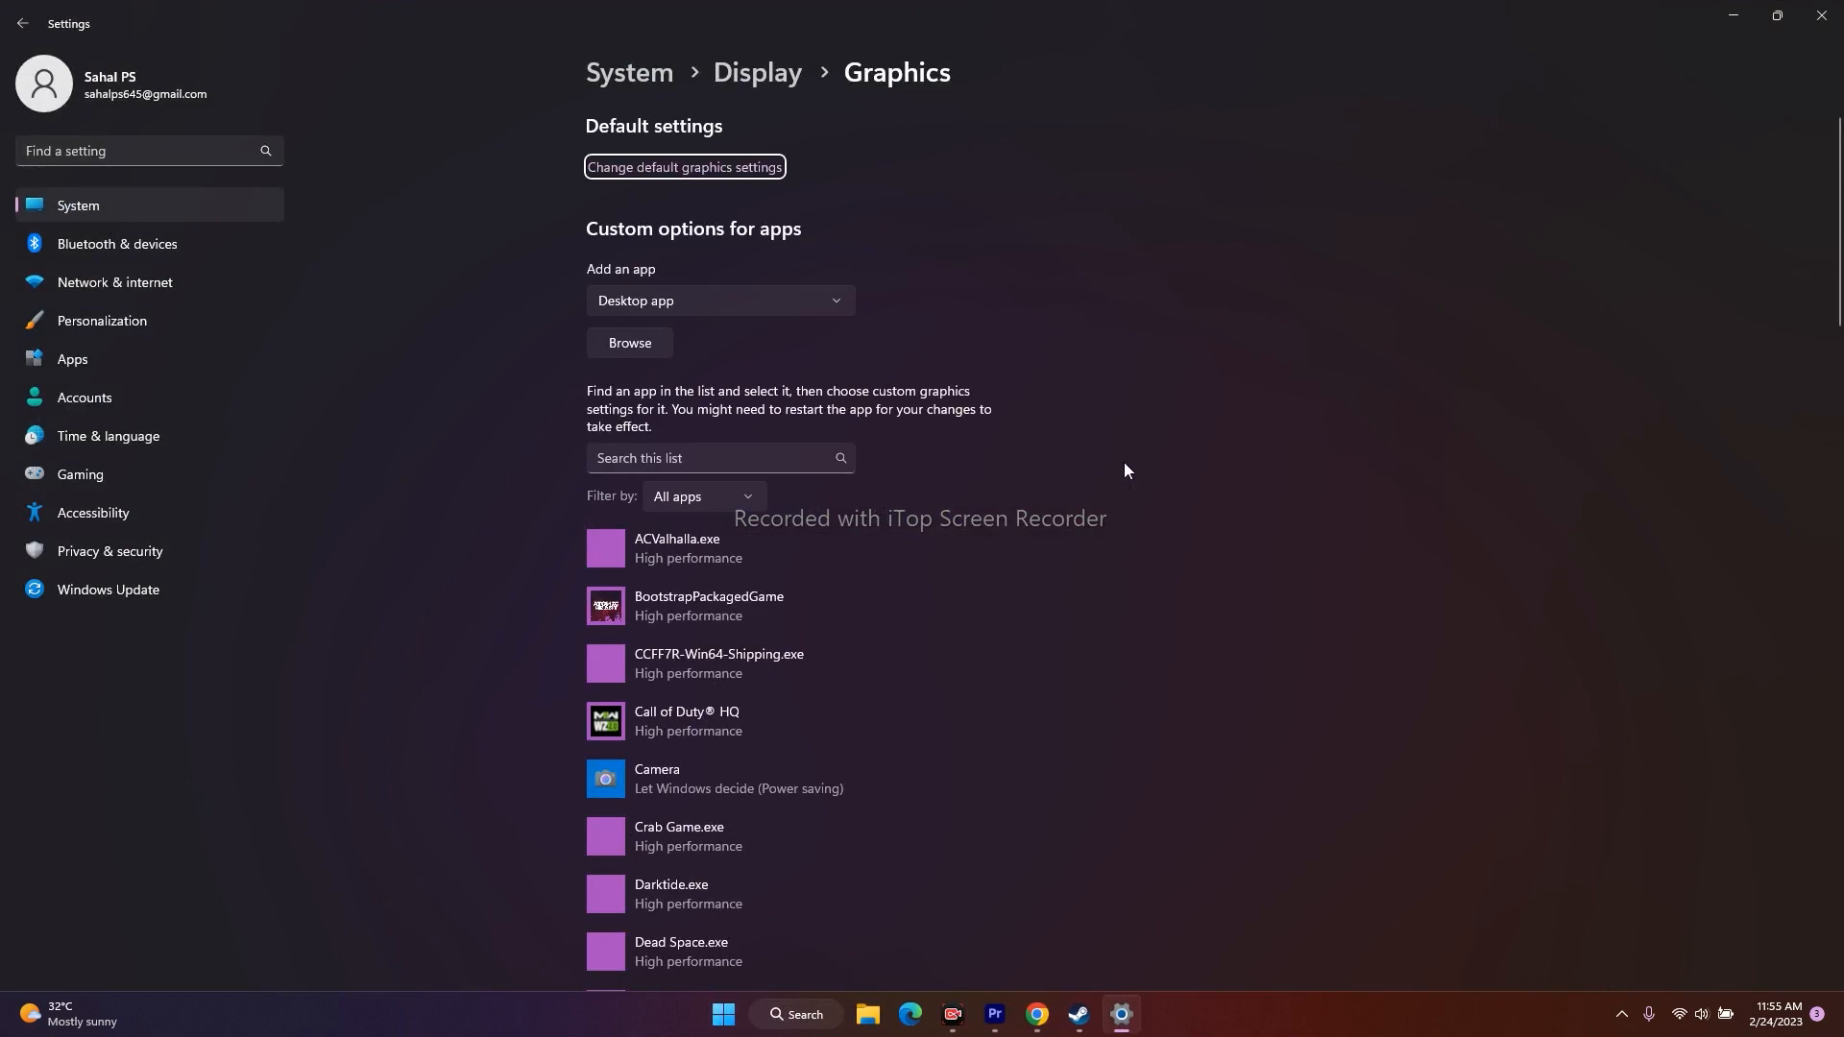
scroll(1126, 371, down, 10)
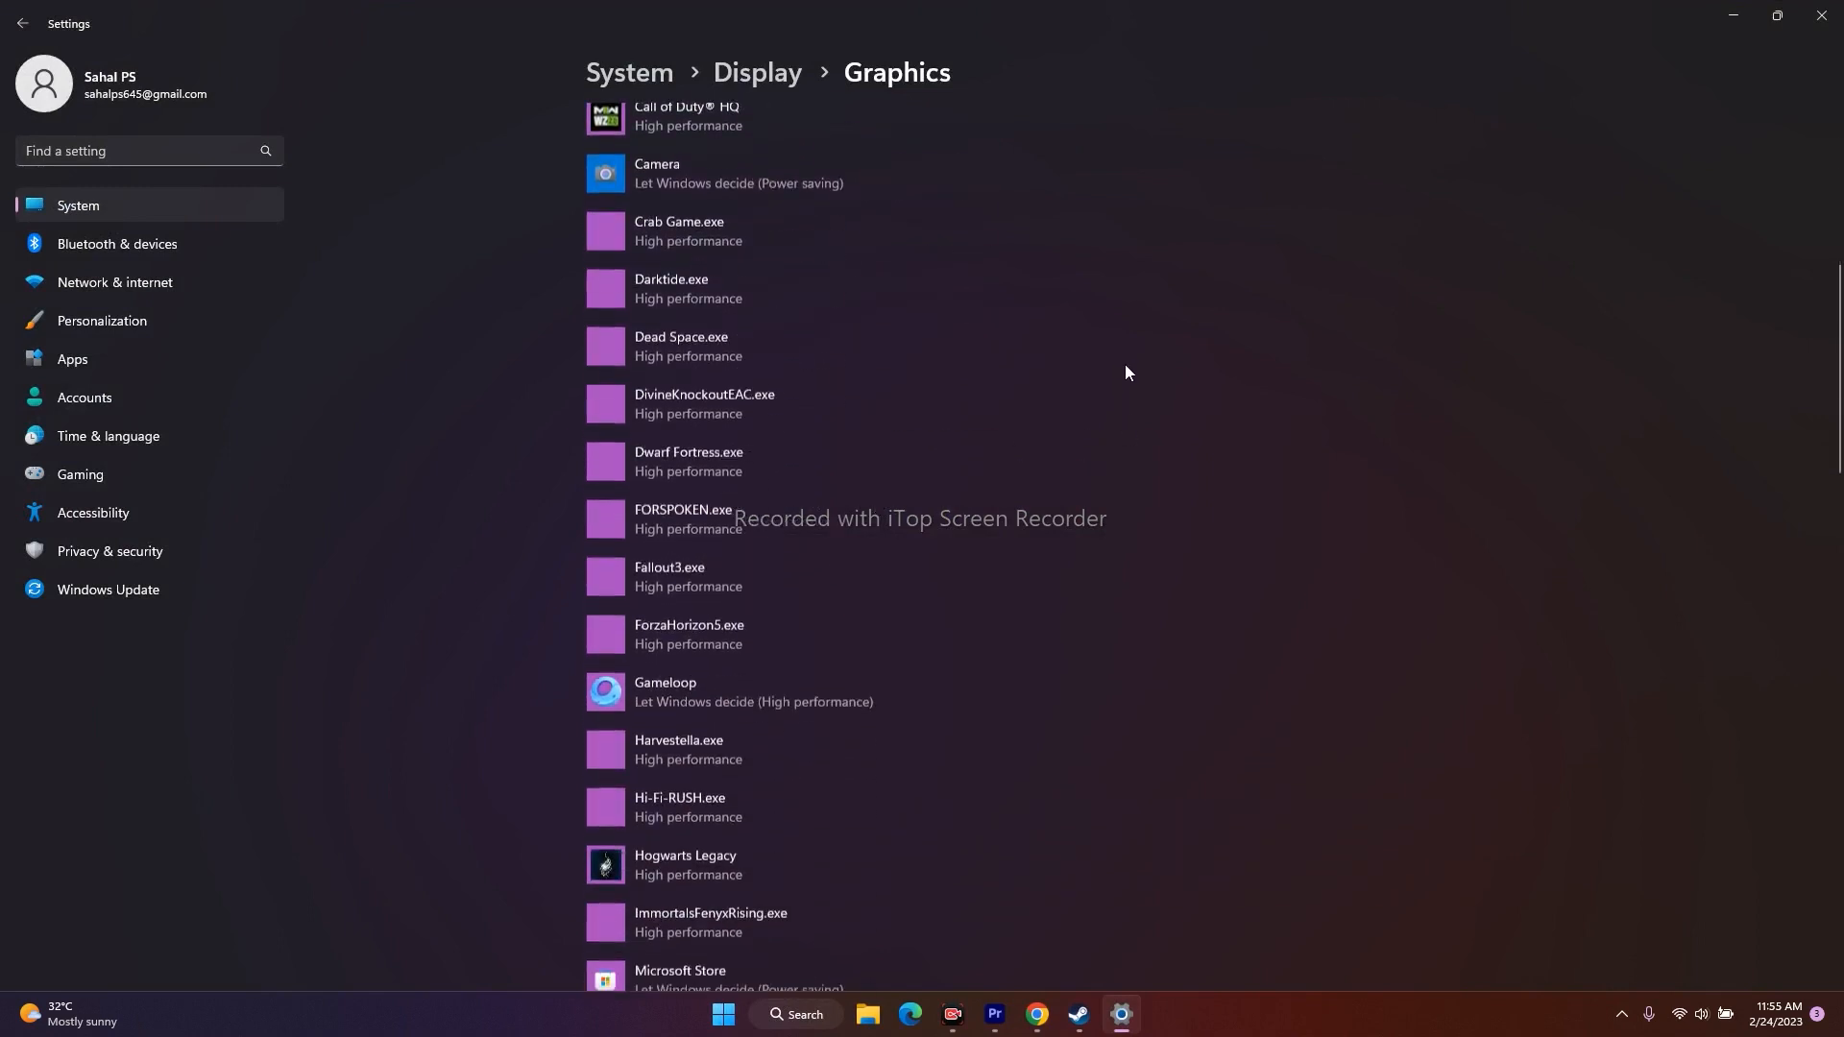
scroll(1126, 373, down, 15)
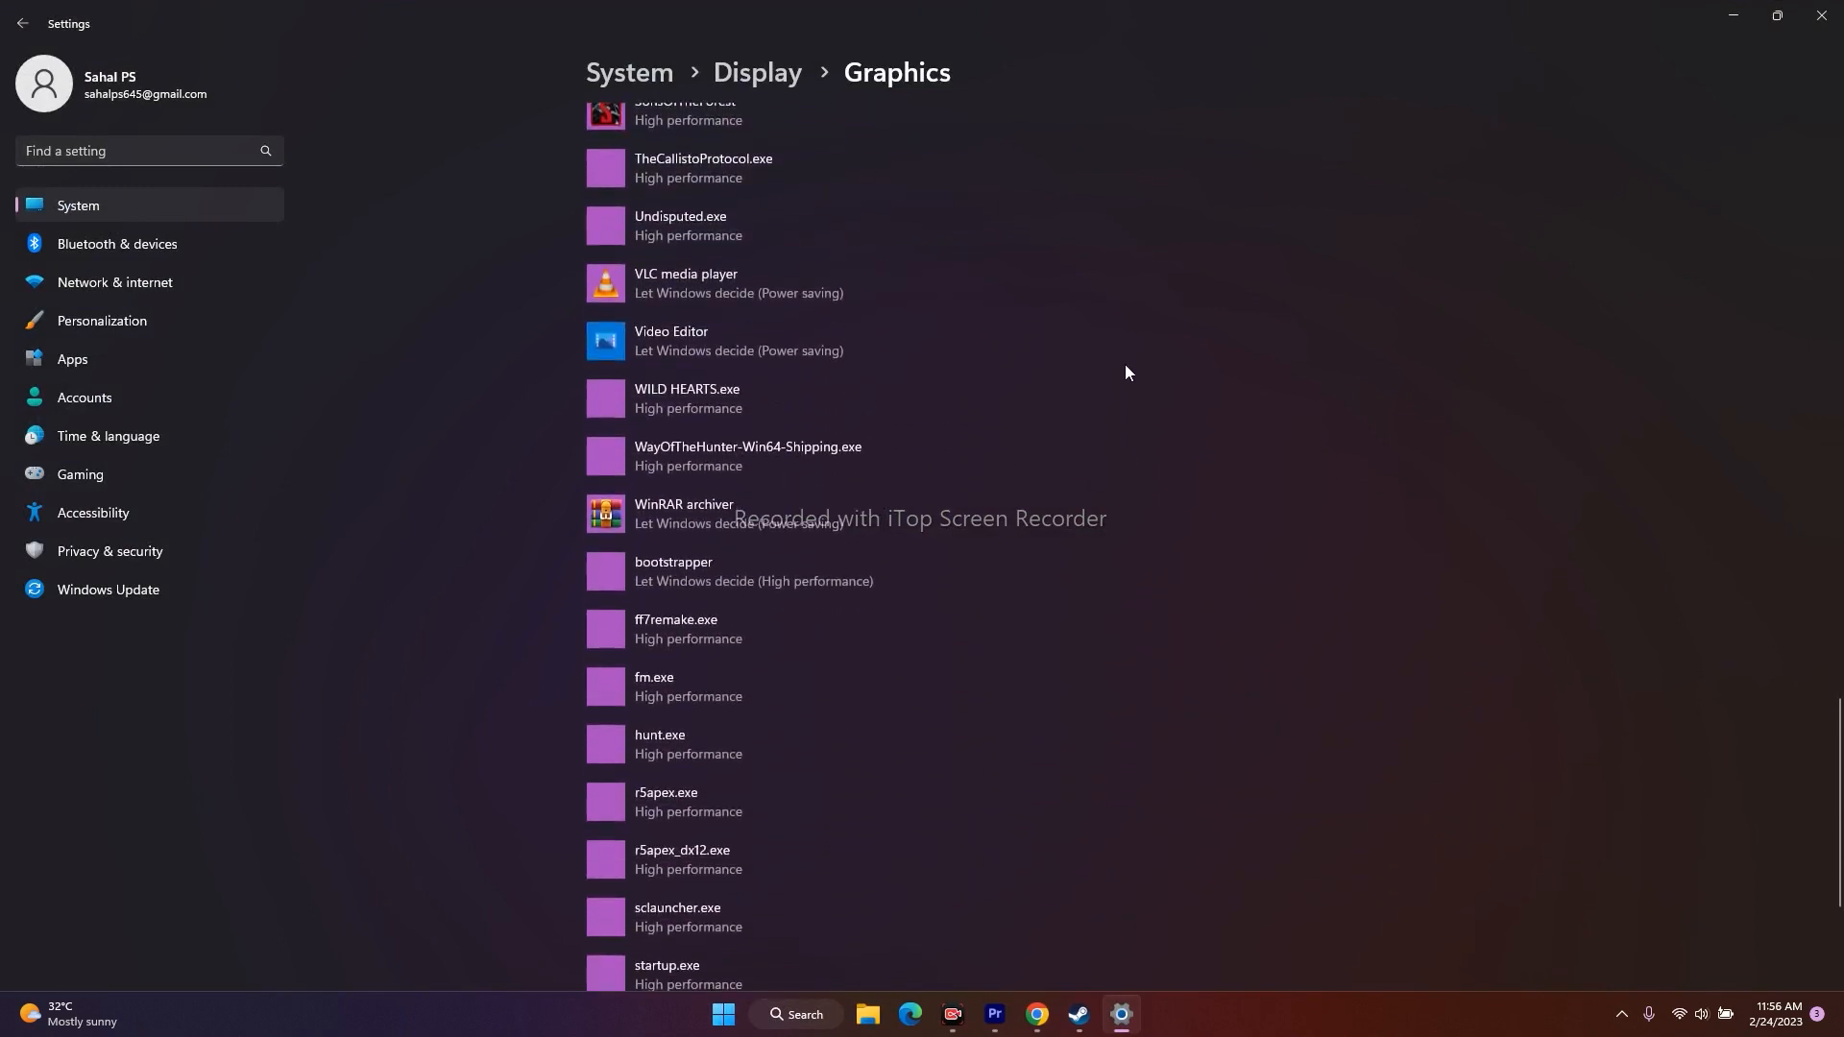
scroll(1126, 372, up, 20)
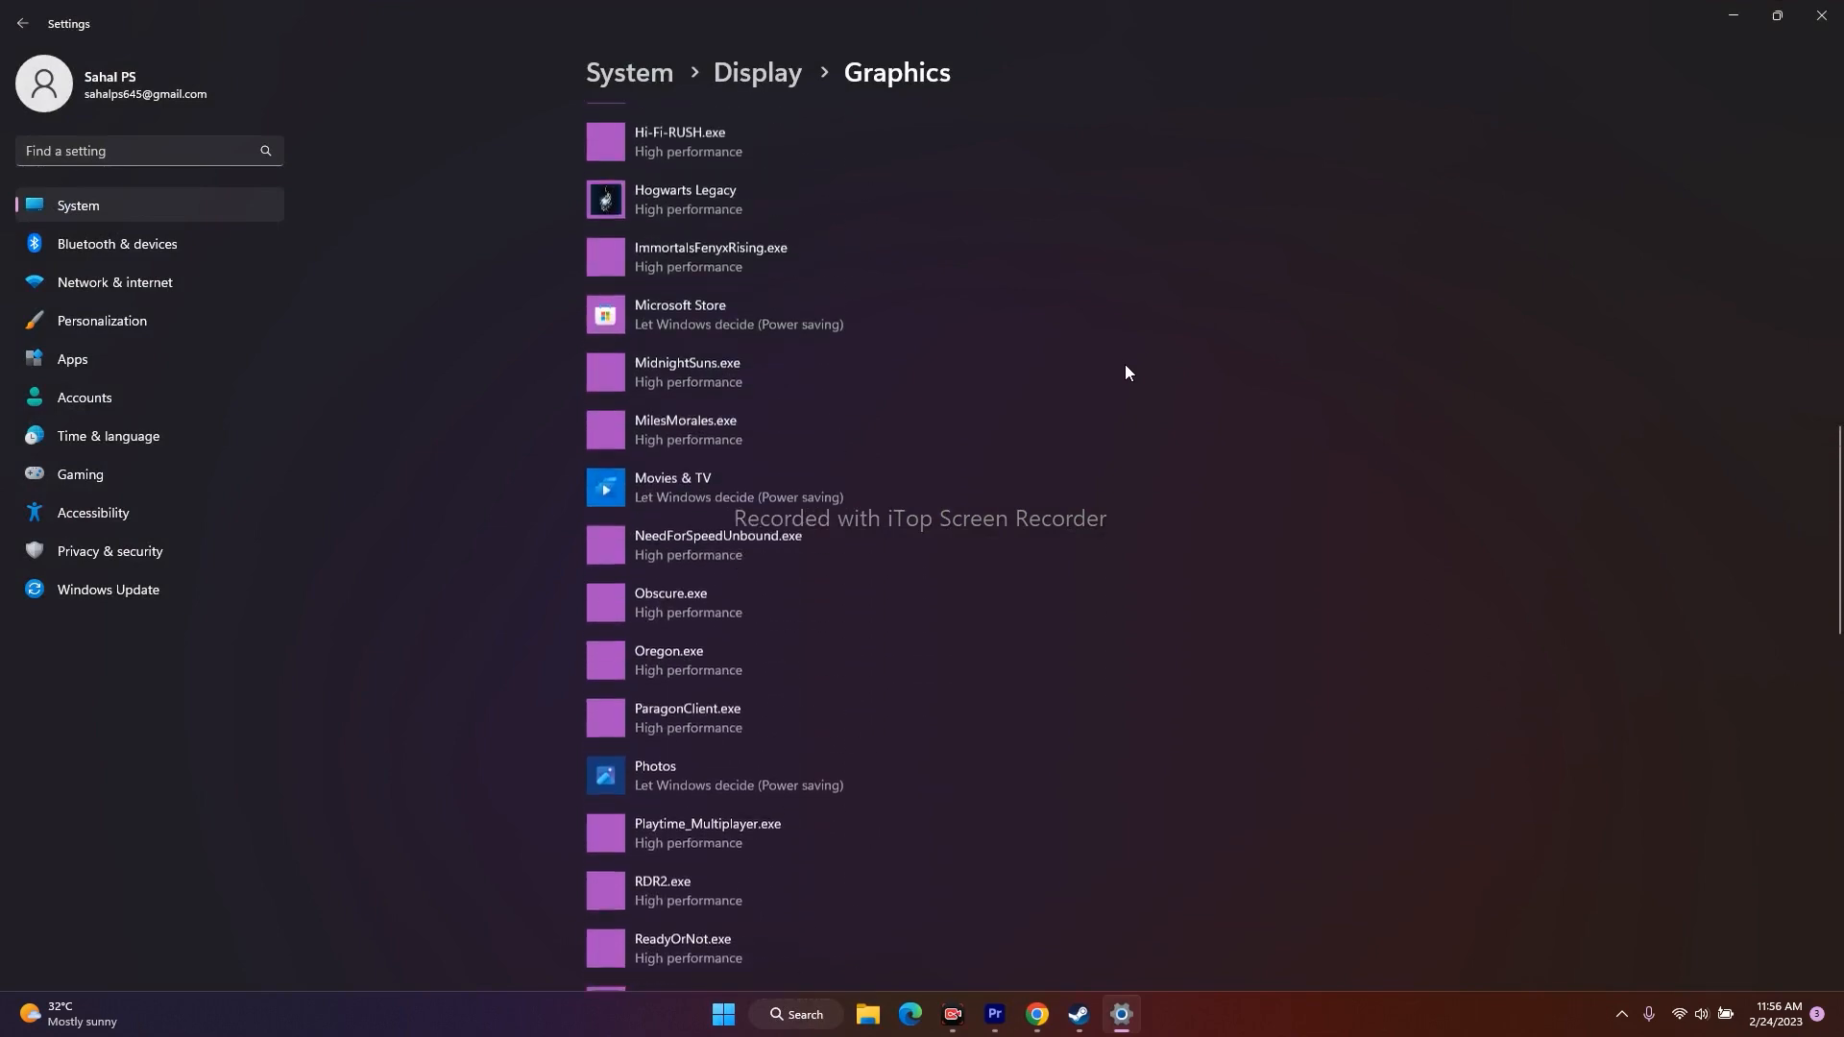
scroll(1126, 372, up, 7)
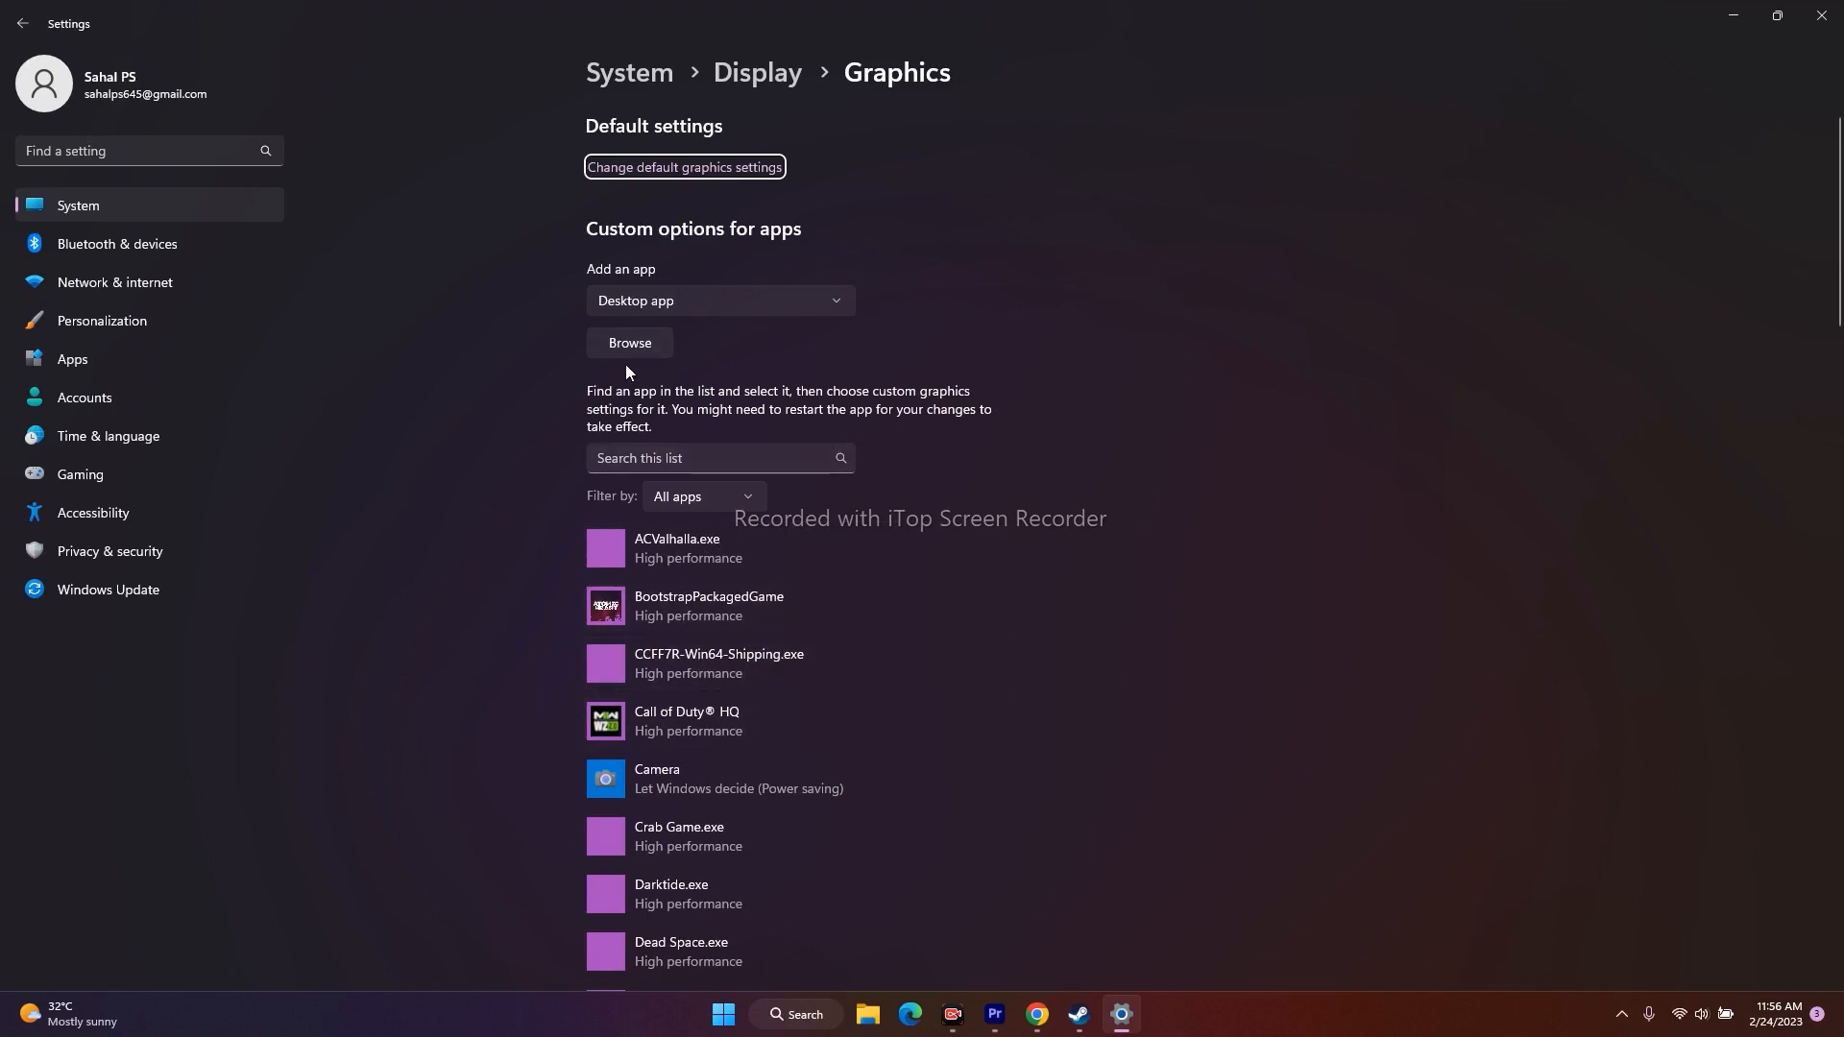
Start adding a desktop app to the custom graphics options and browse to the Steam folder in Program Files (x86) on drive C.
click(642, 345)
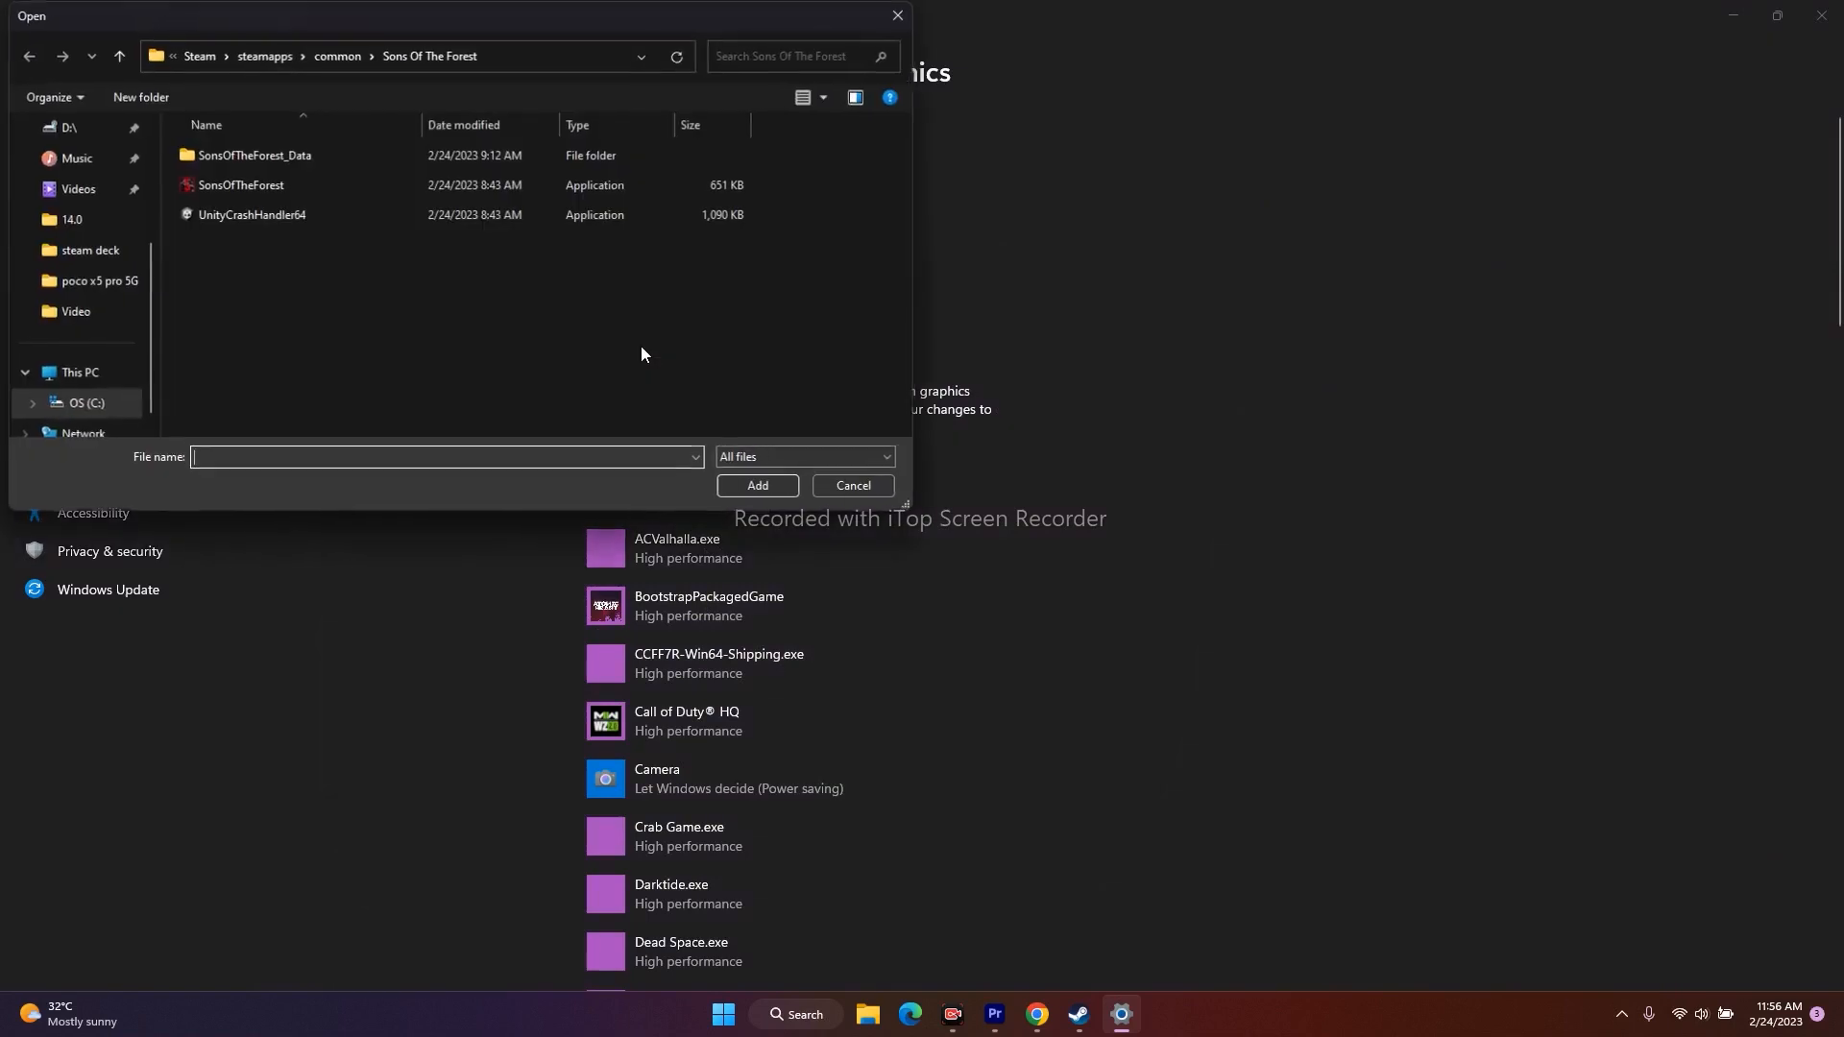
click(83, 374)
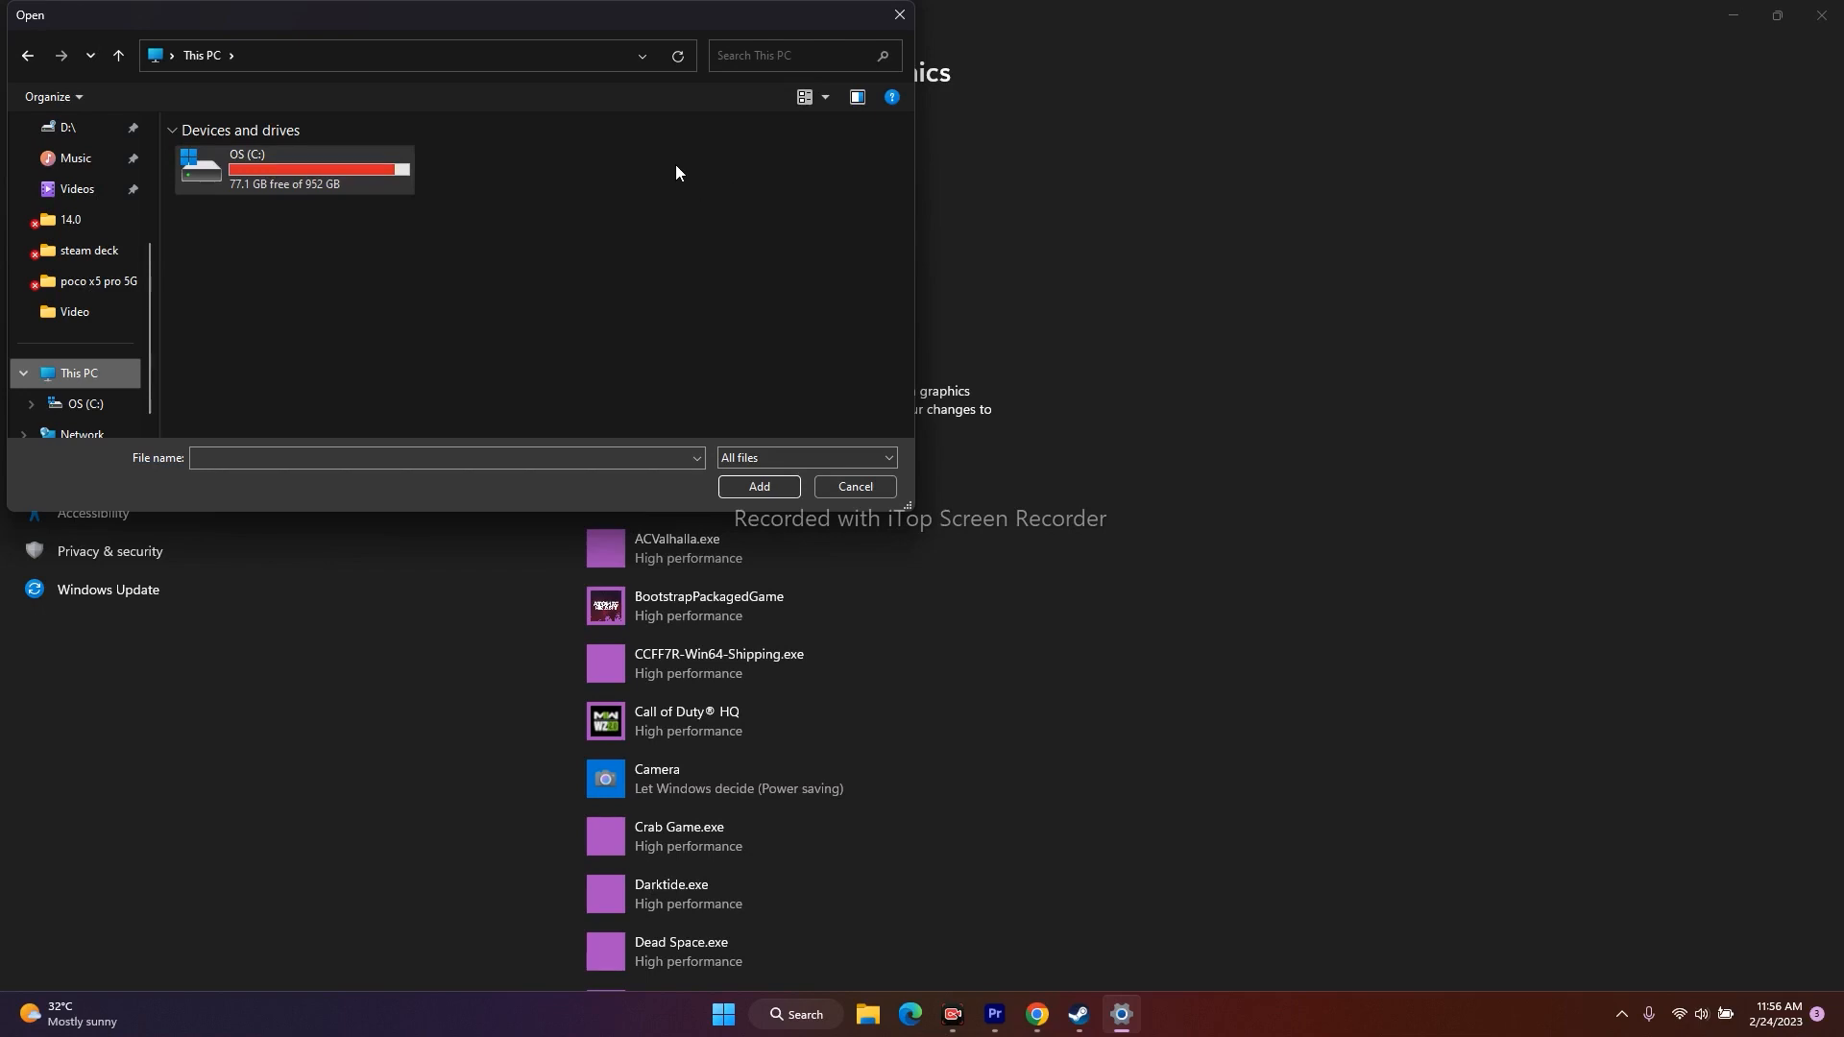
double_click(299, 170)
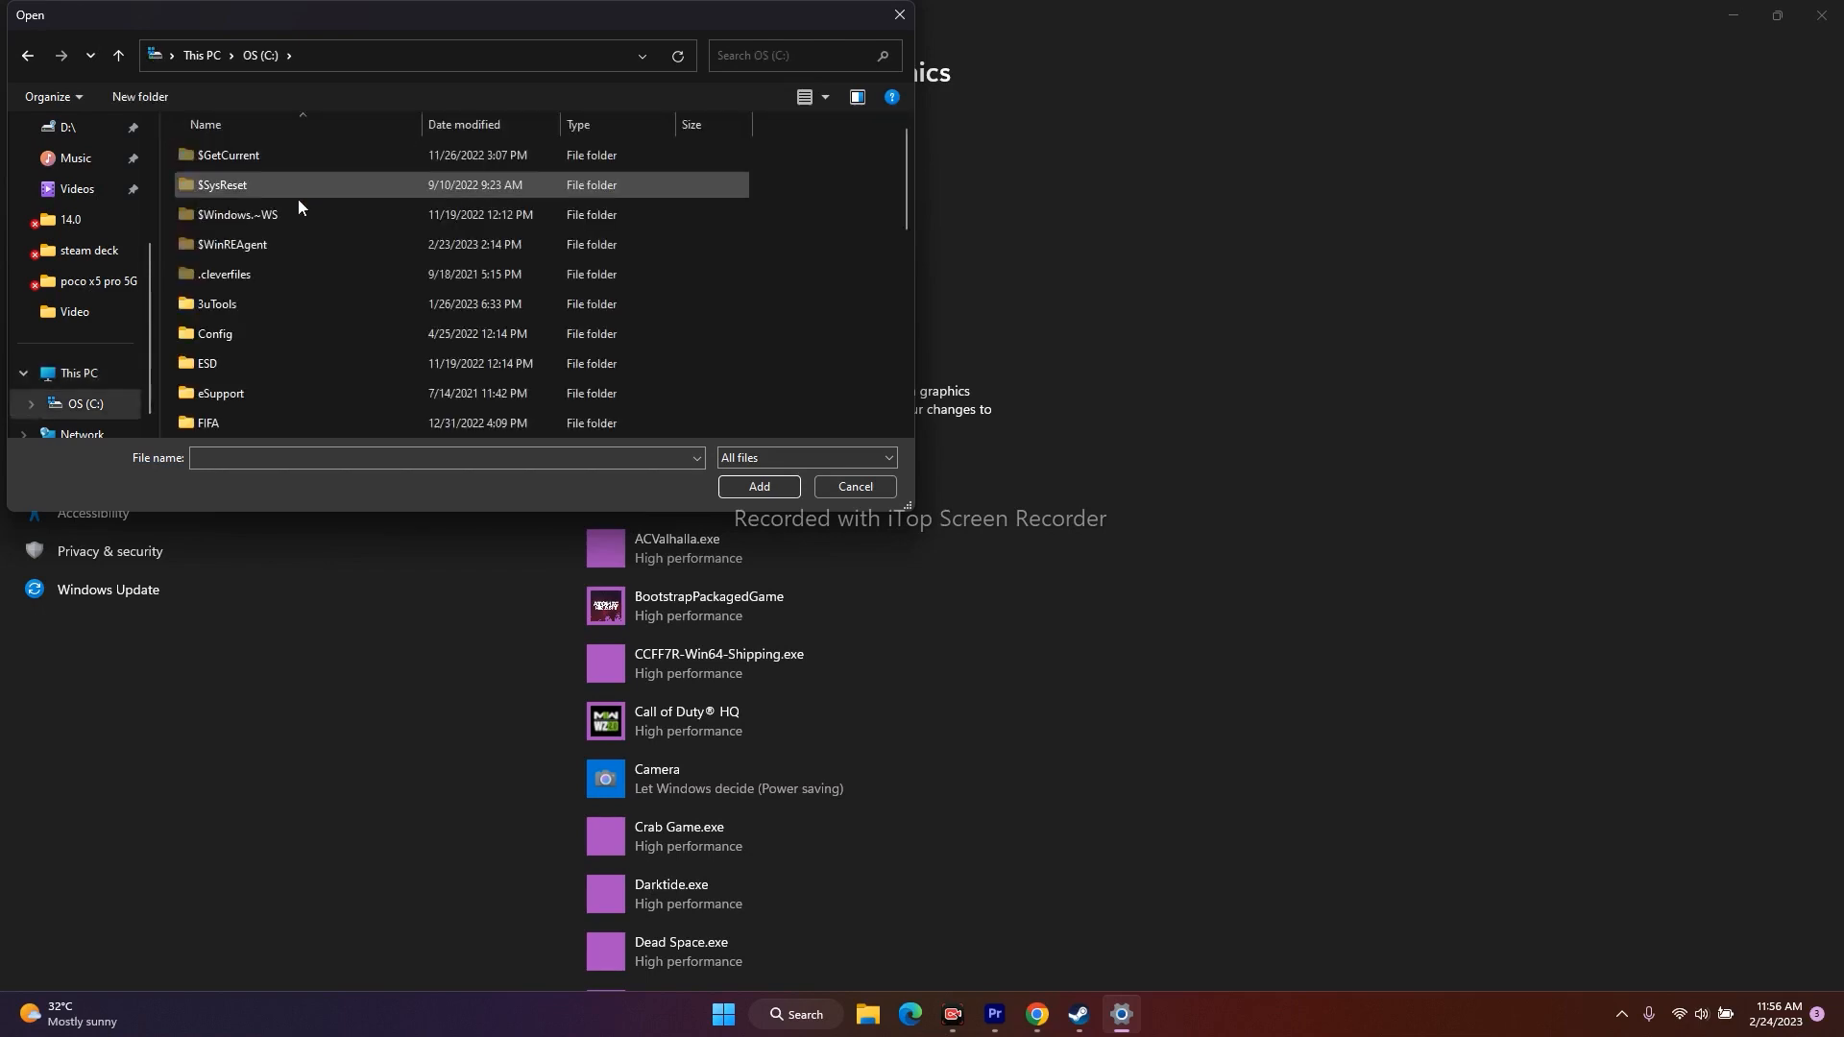
scroll(273, 286, down, 4)
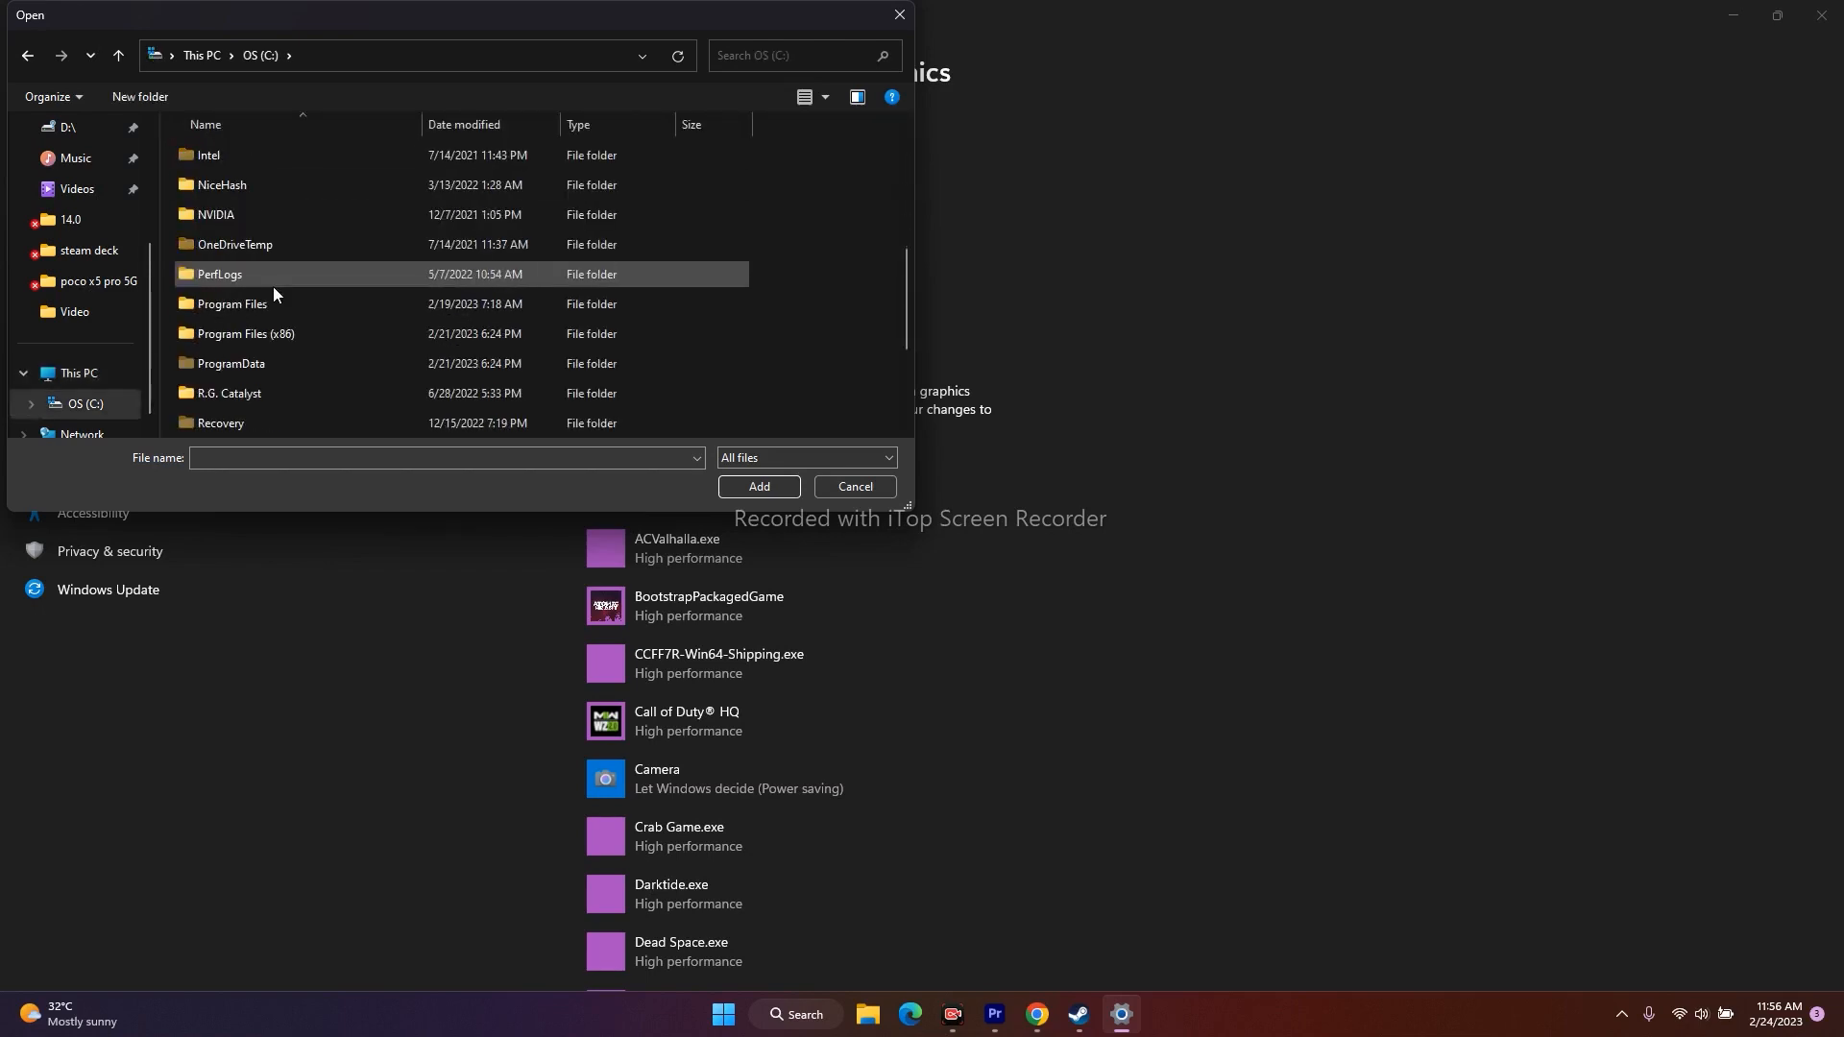
double_click(287, 338)
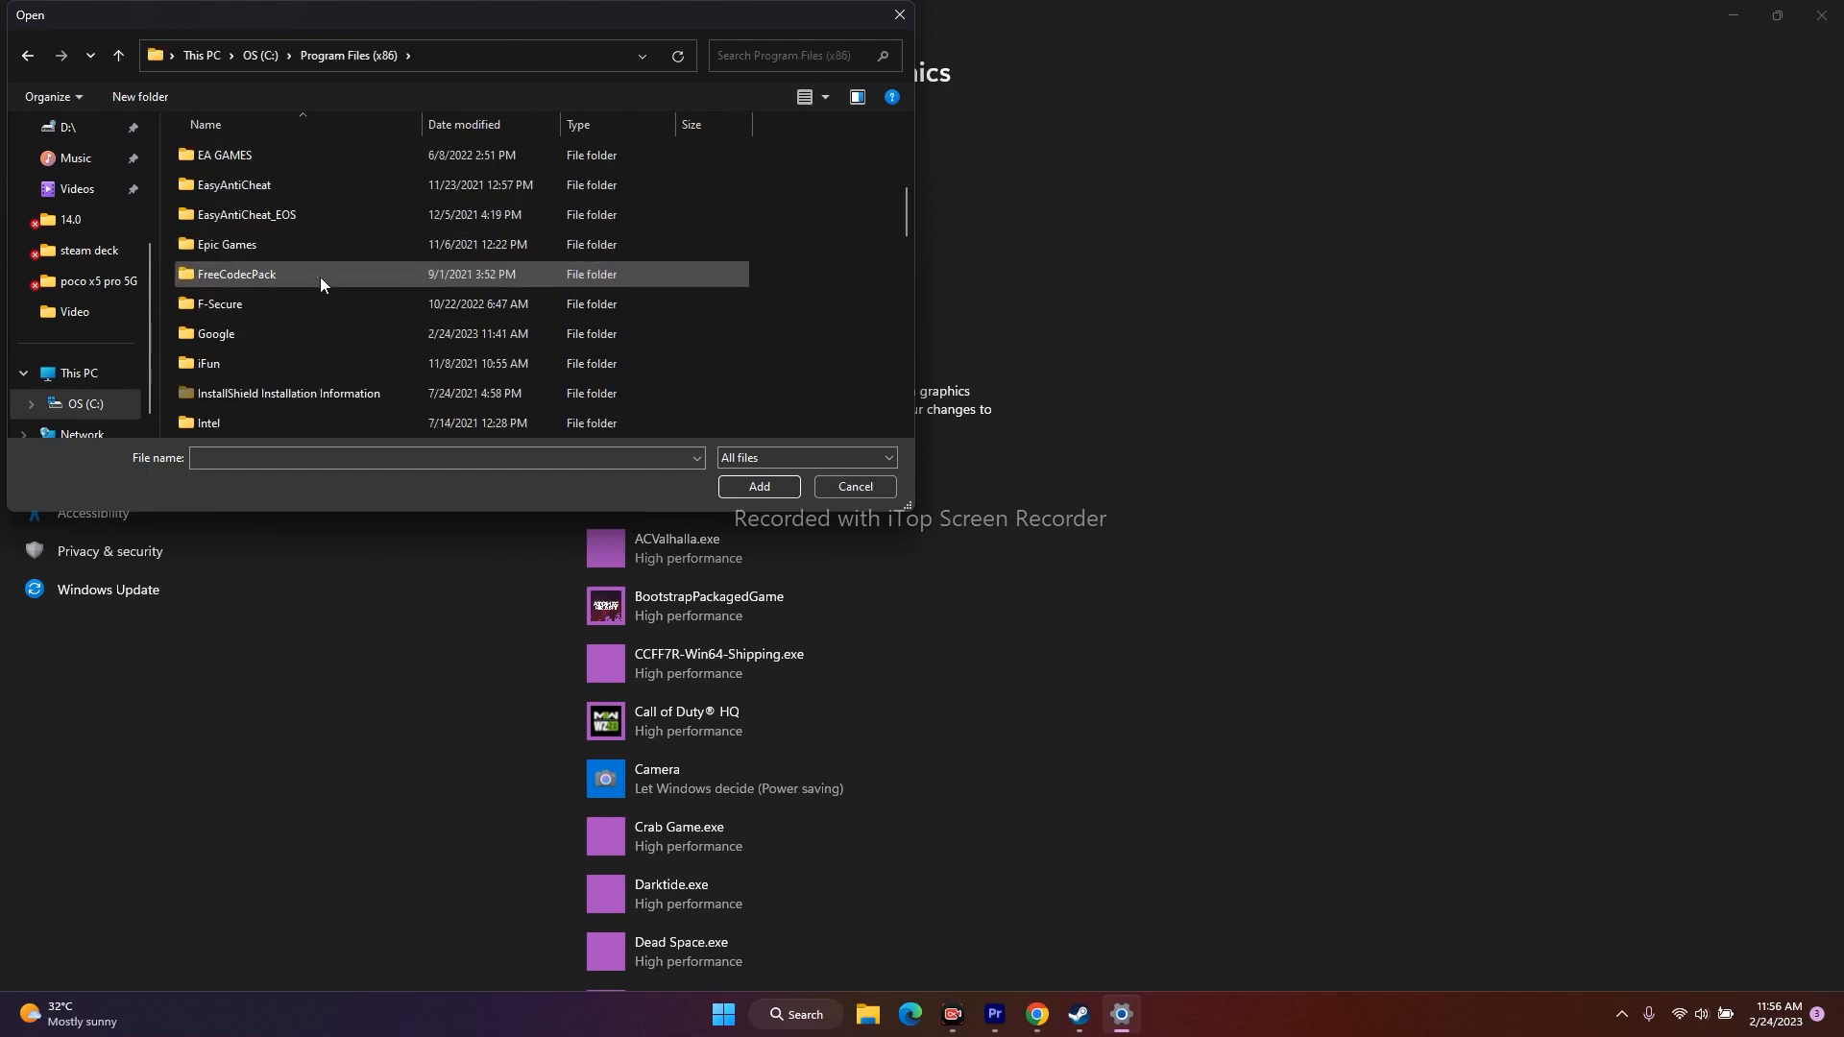
scroll(320, 276, down, 7)
scroll(320, 277, down, 2)
double_click(273, 238)
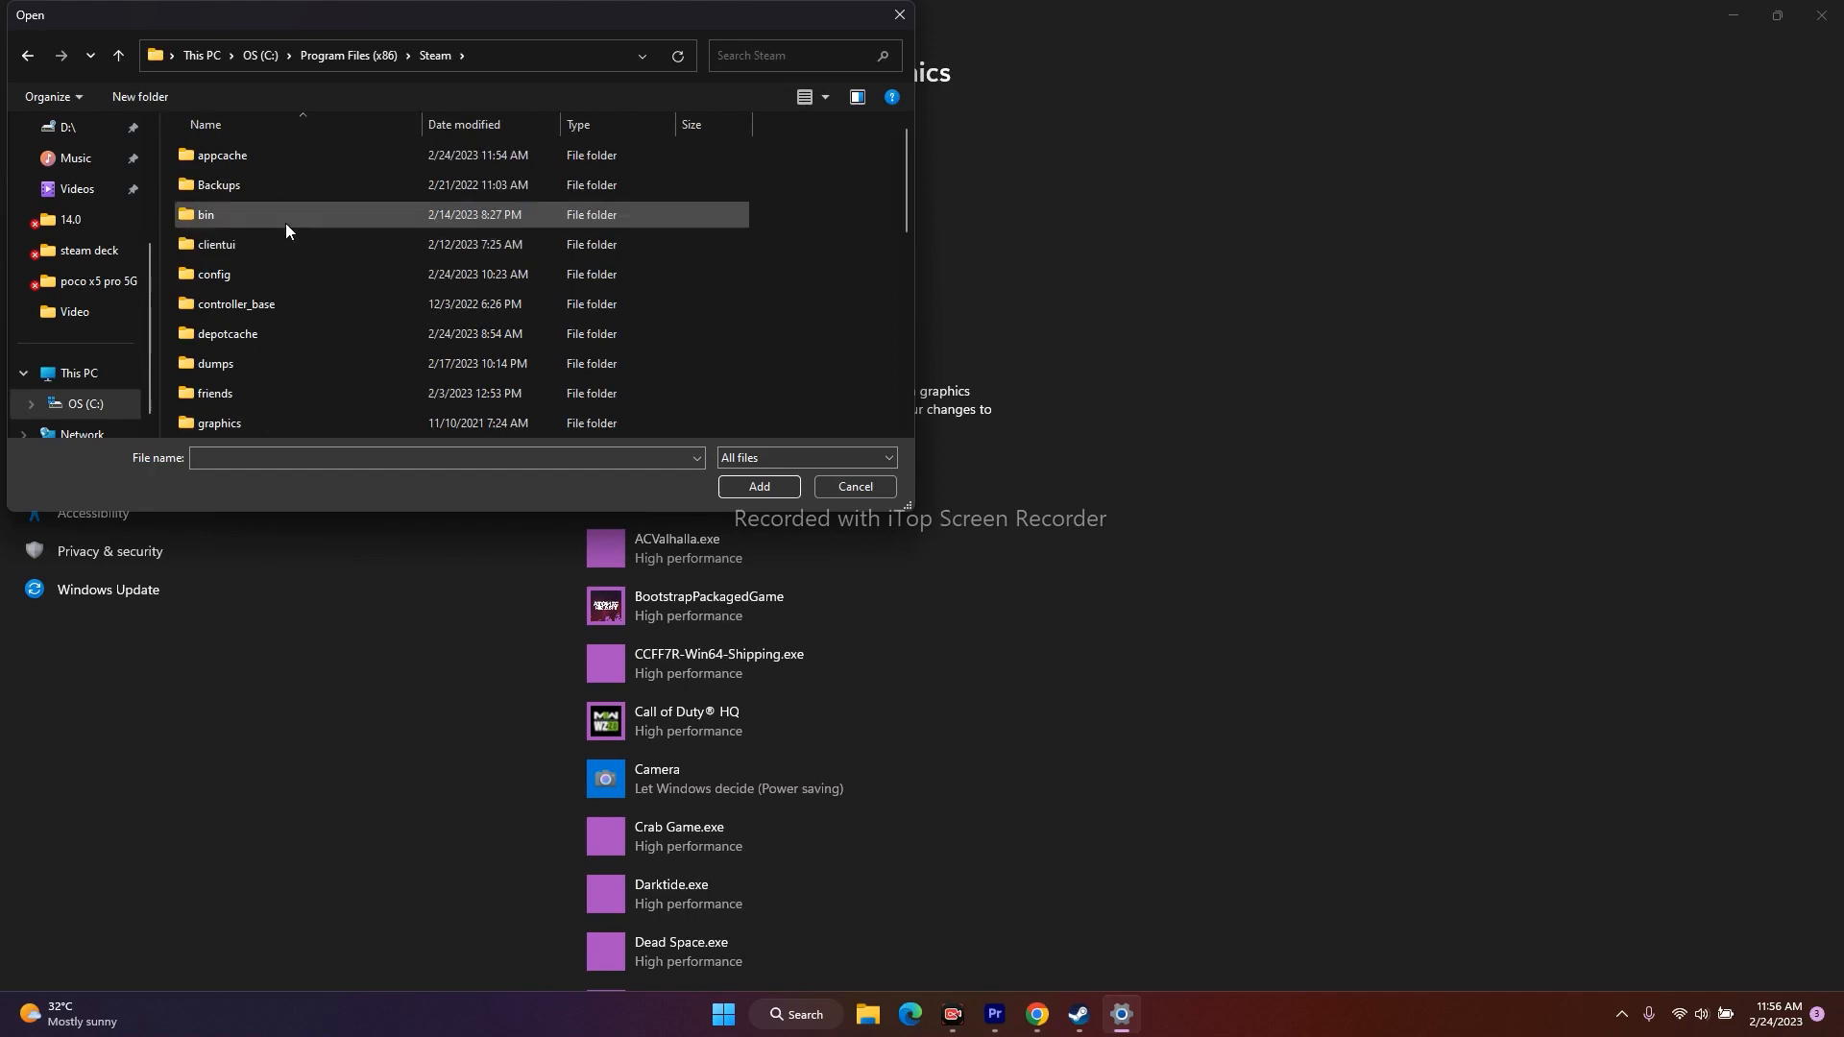
Add the RelicCoH3 application from steamapps\common\Company of Heroes 3 to the custom graphics options.
scroll(294, 272, down, 5)
double_click(275, 217)
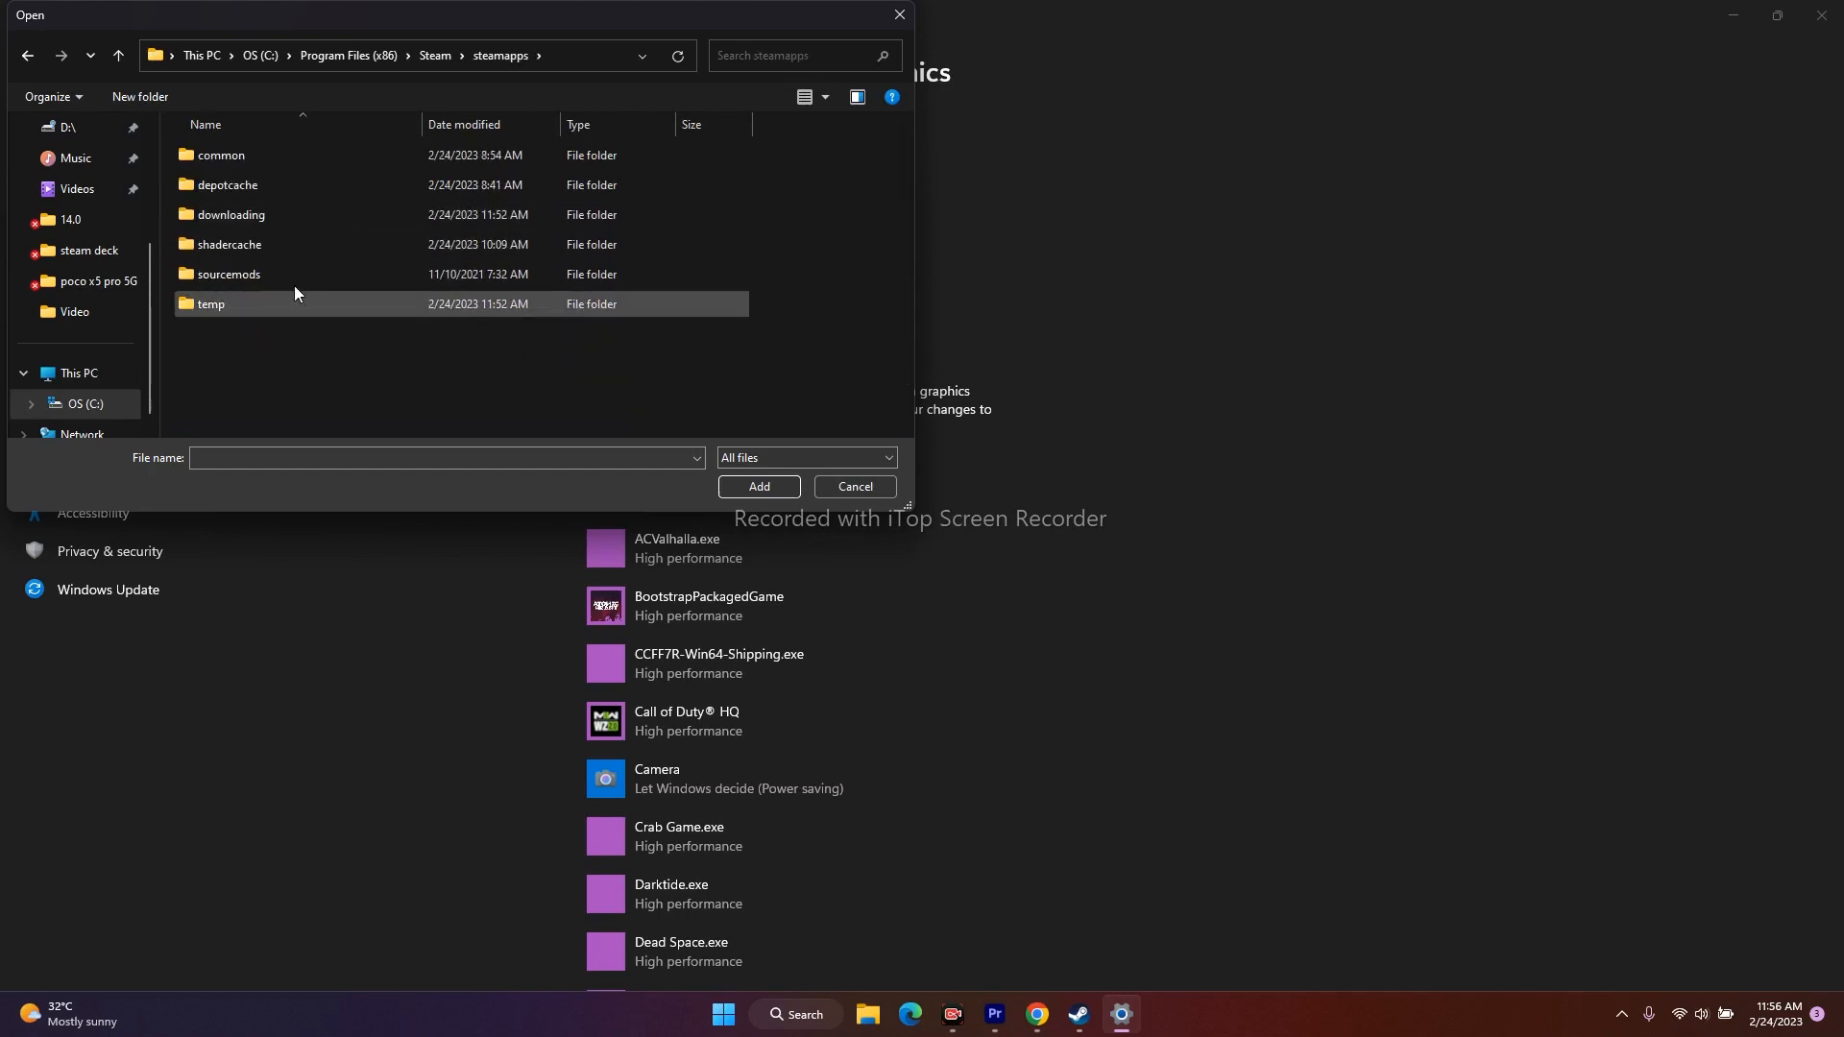
double_click(267, 156)
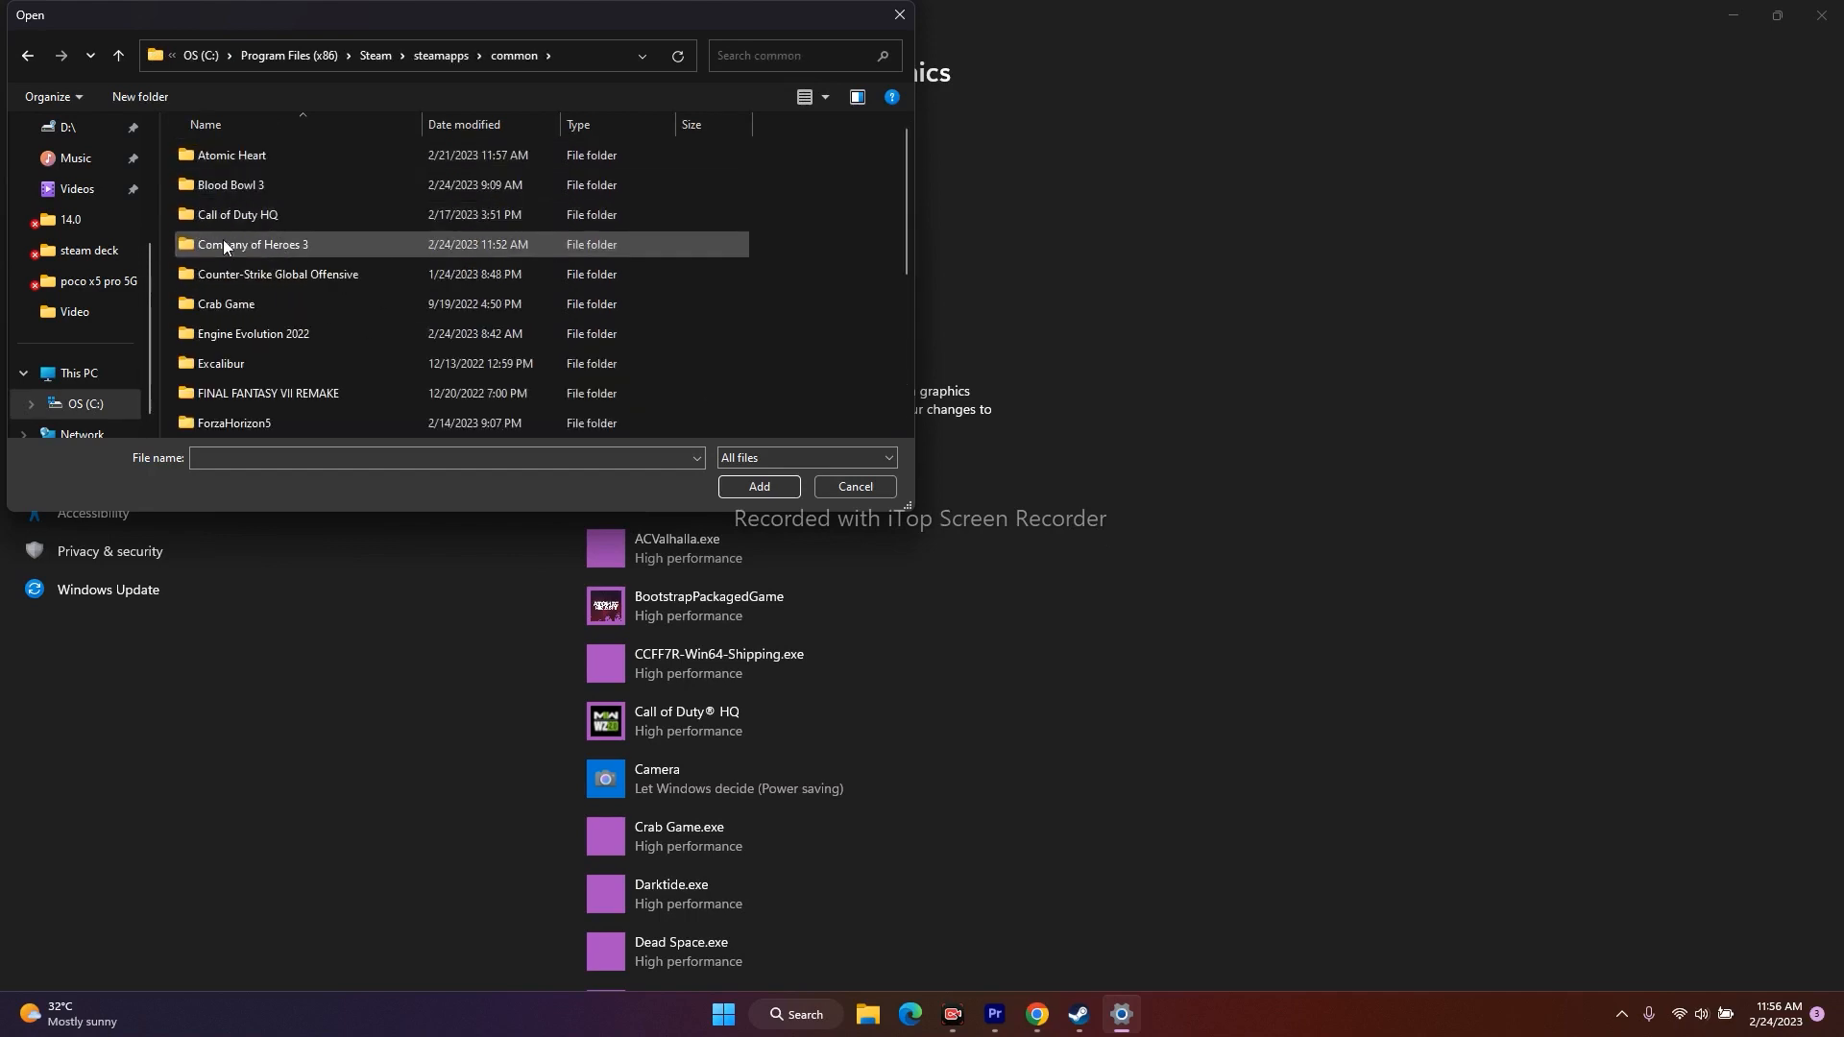
double_click(294, 246)
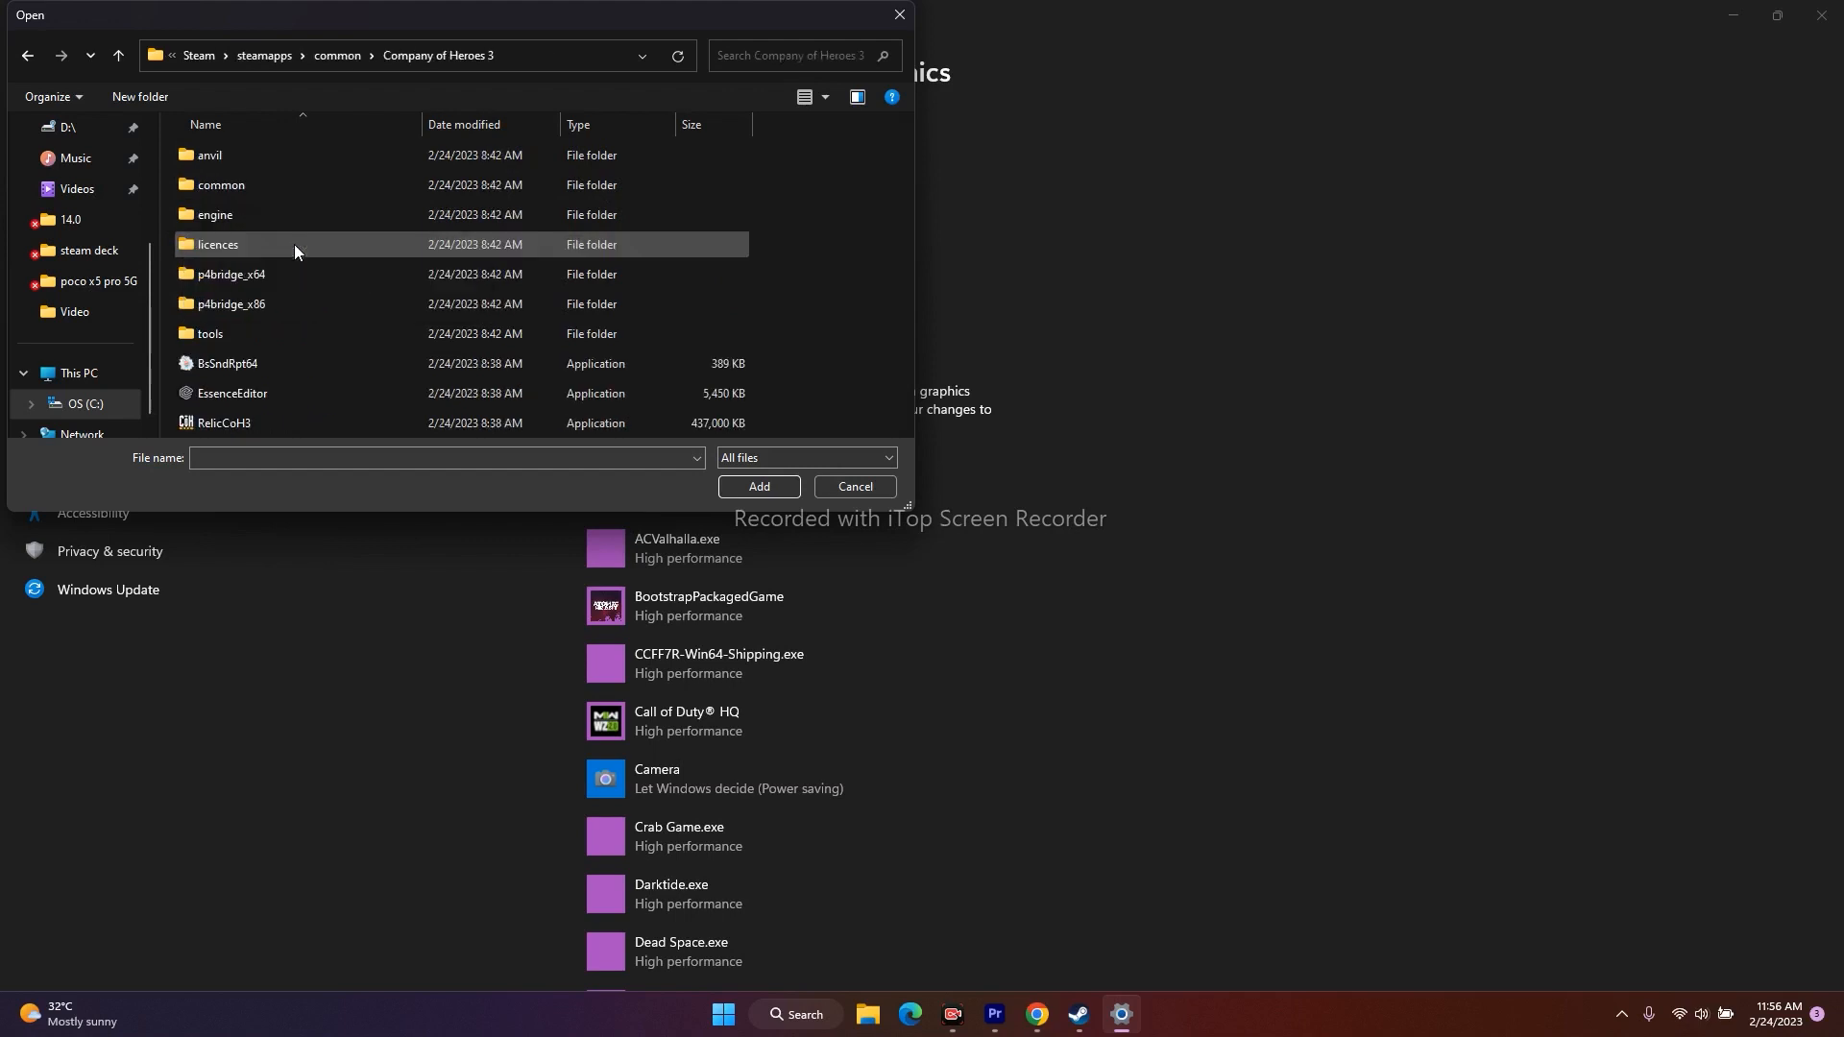
click(274, 428)
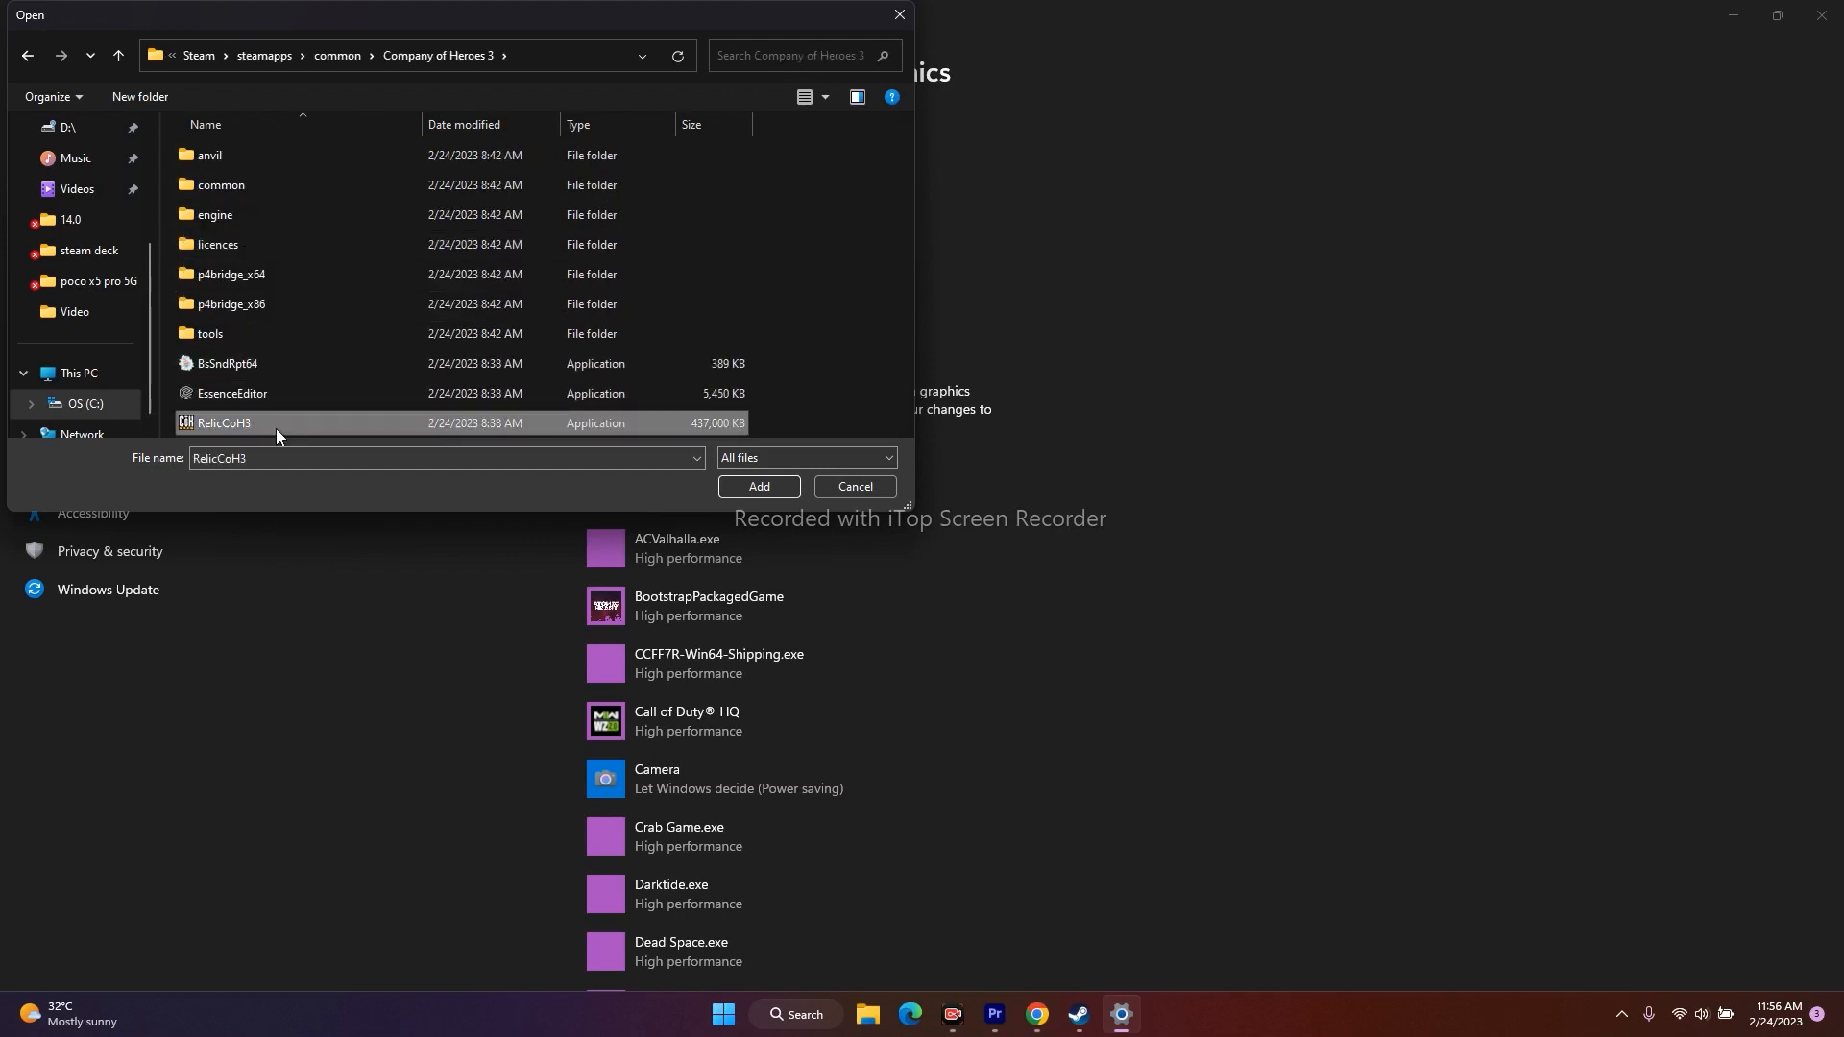
click(757, 487)
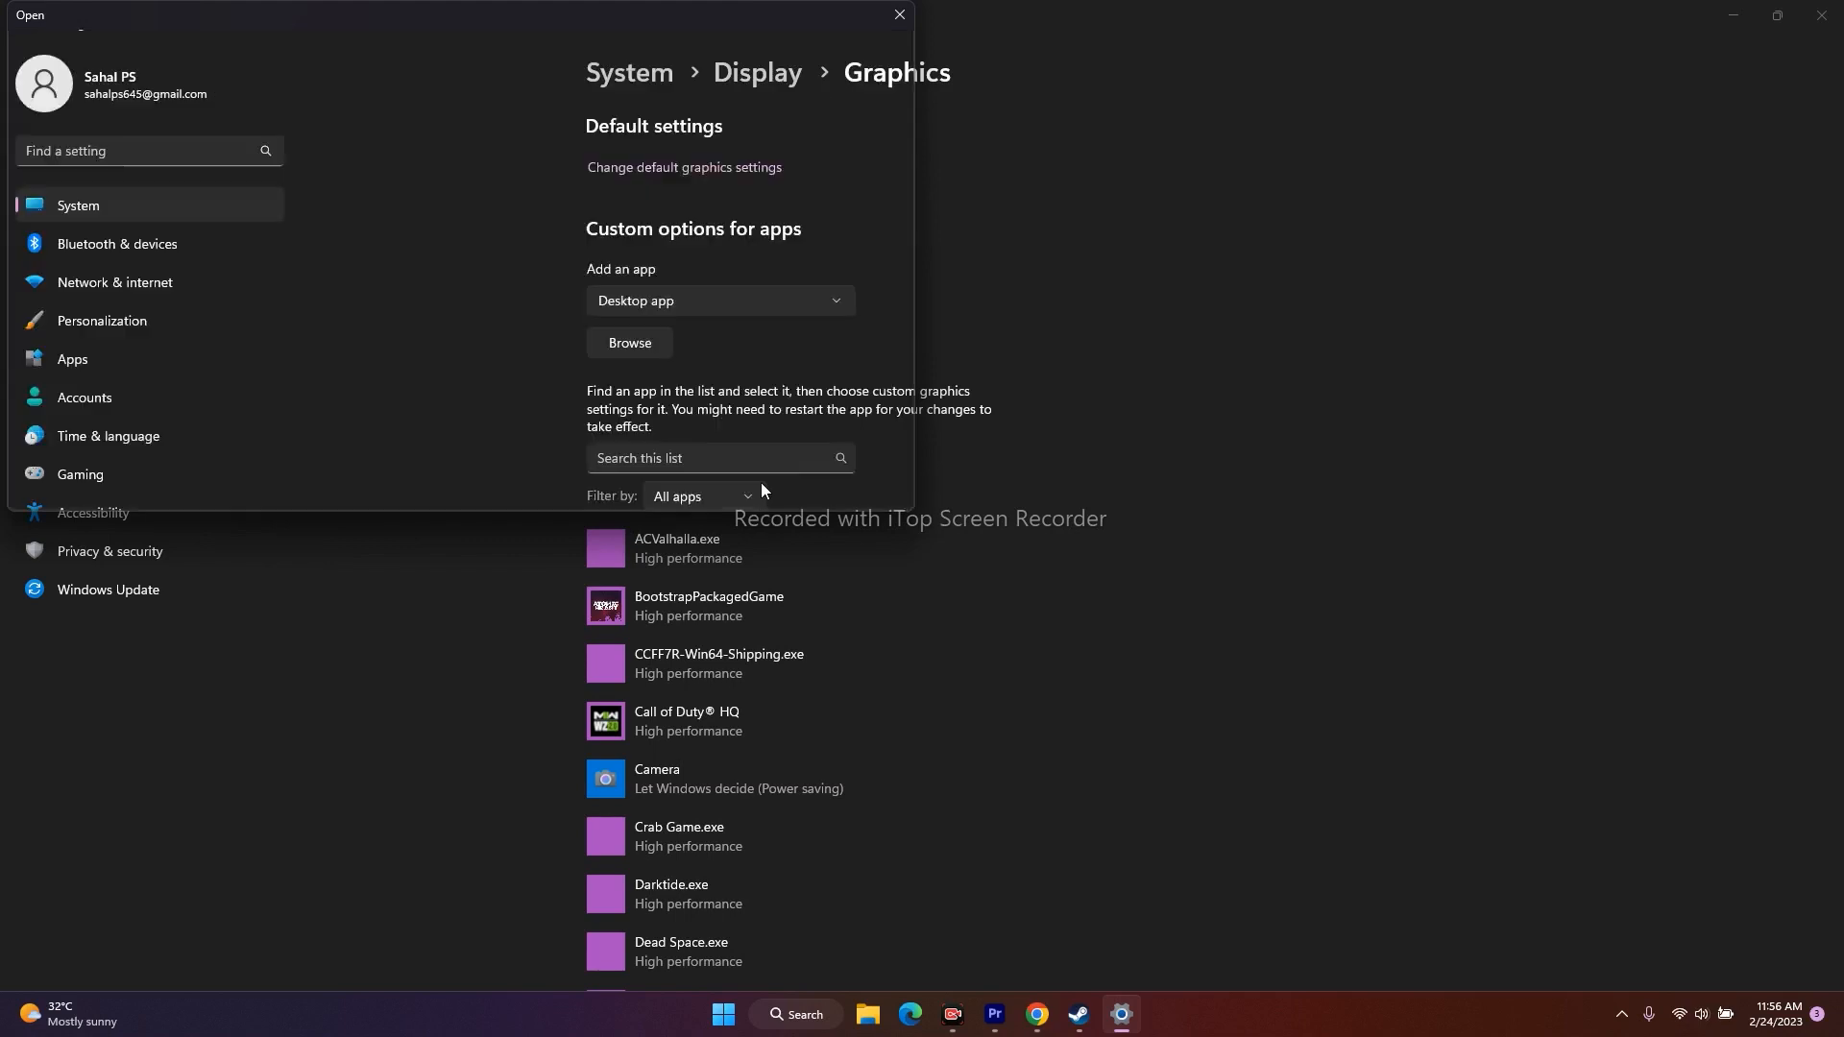
Set the graphics preference of the added Company of Heroes 3 entry to High performance, save it and close Settings.
scroll(1249, 469, down, 3)
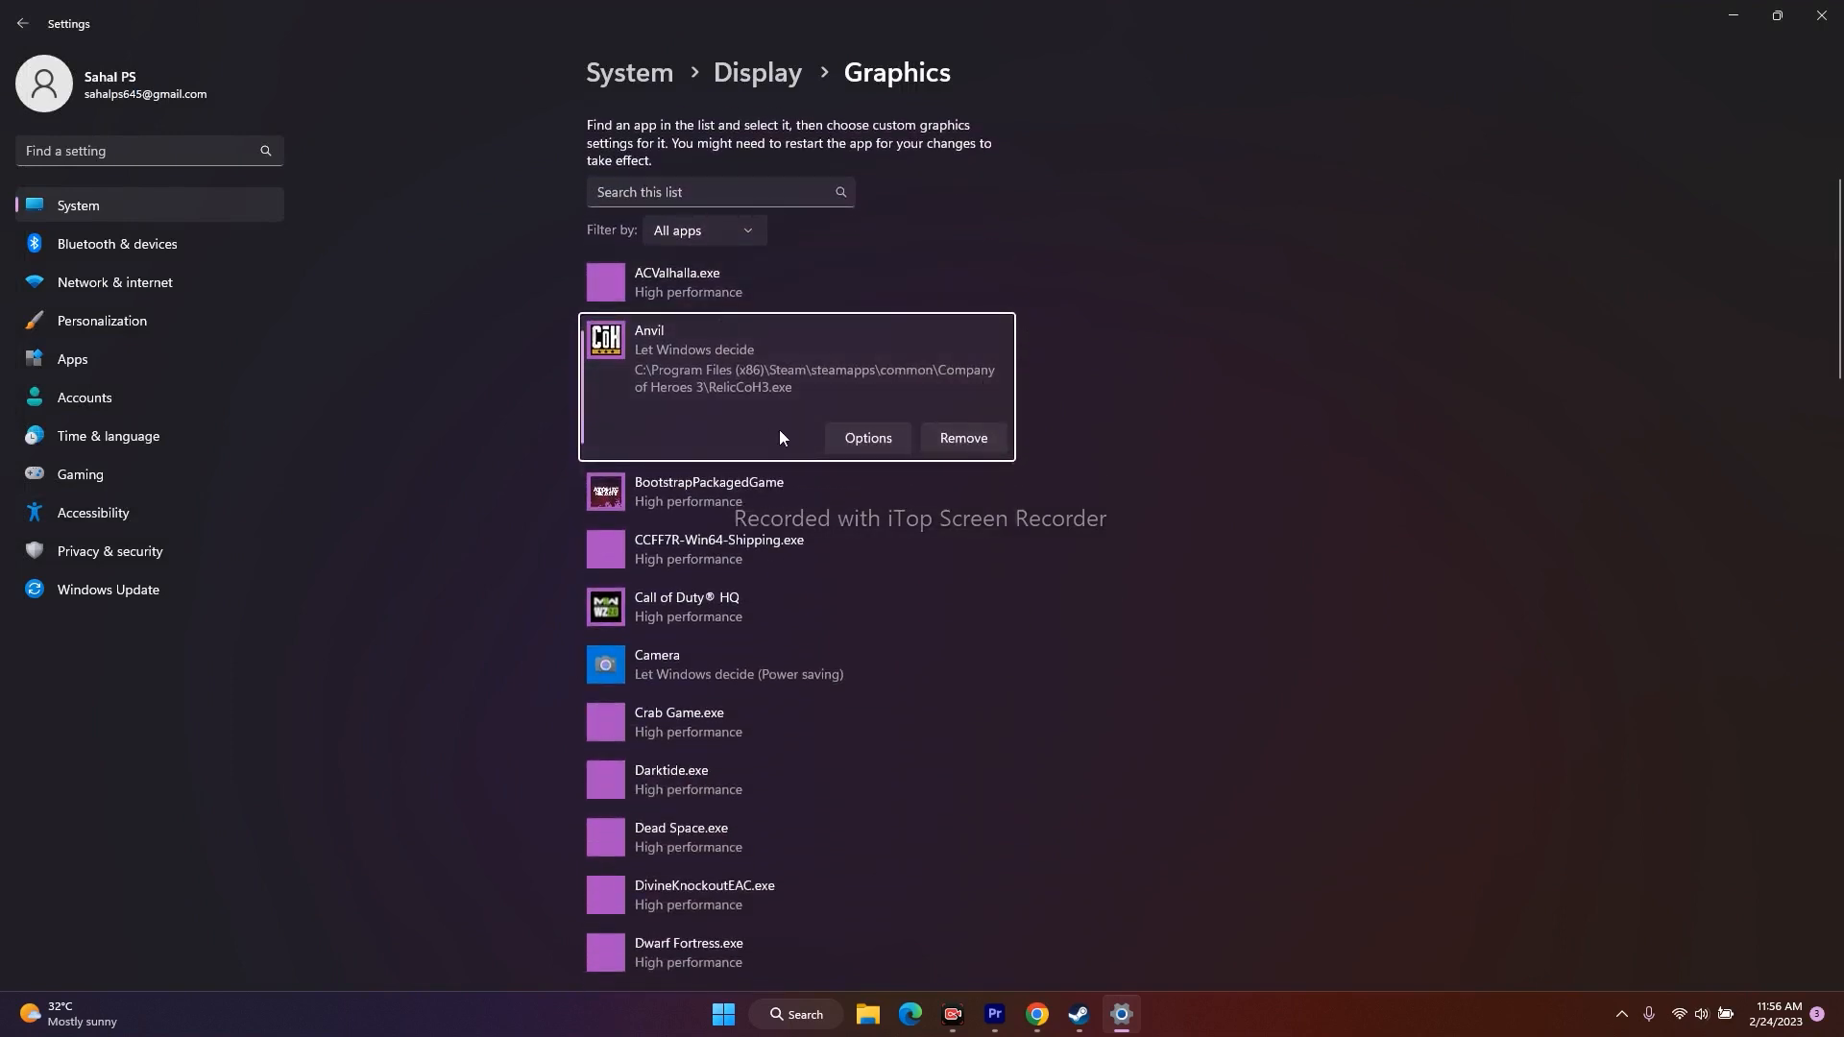
click(868, 438)
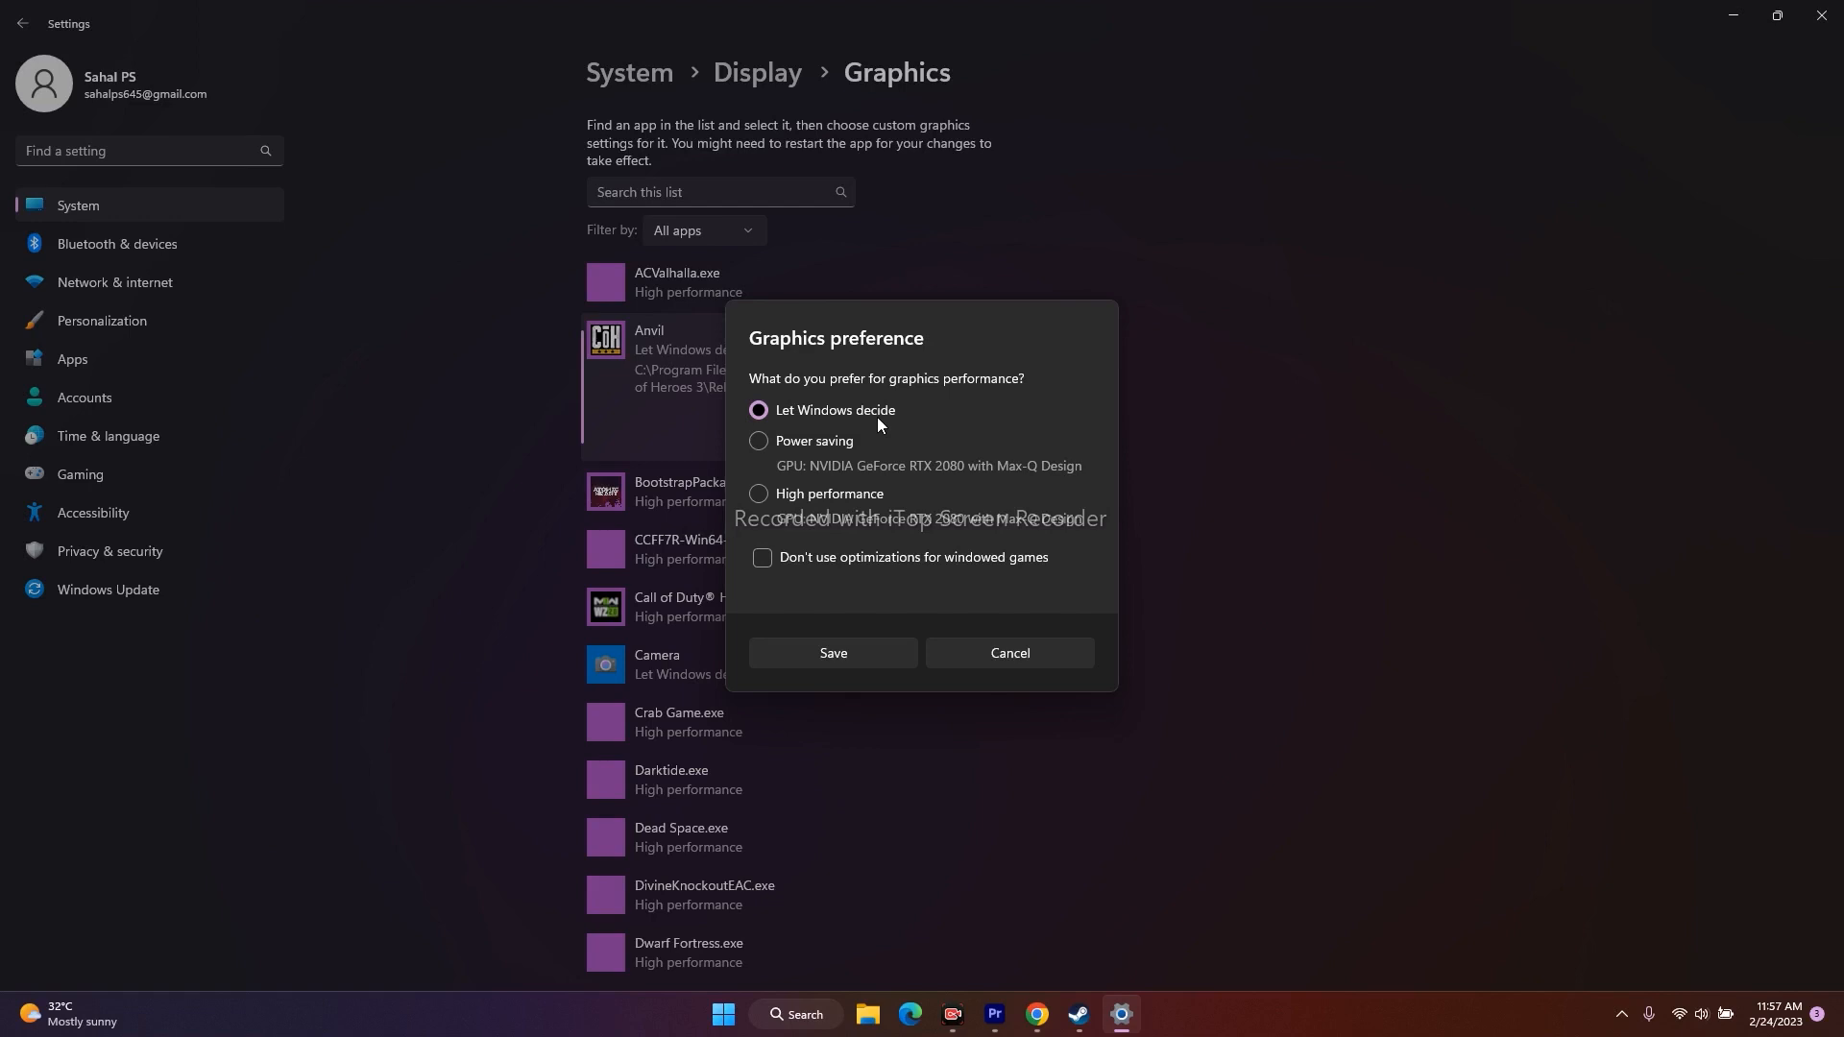
click(758, 495)
click(885, 653)
click(1821, 15)
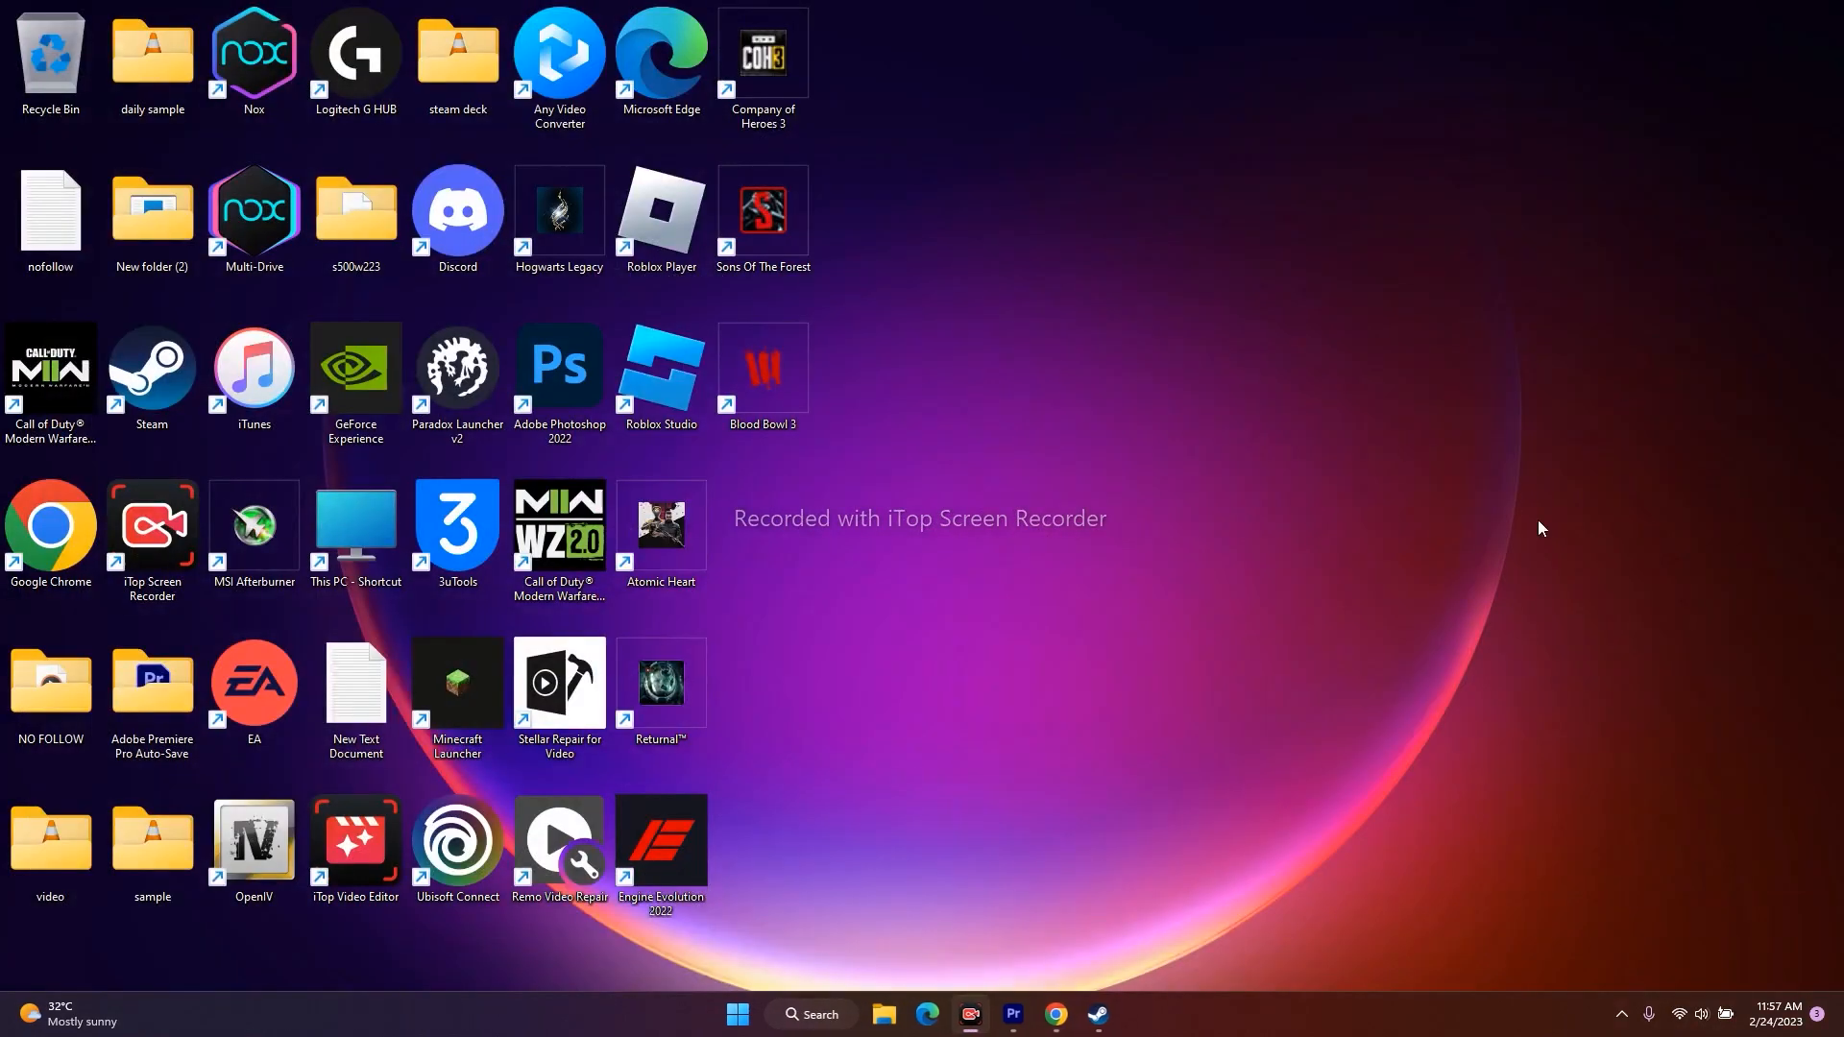
Bring up Steam and minimize it, then view the Documents folder in File Explorer and close the window.
click(1114, 1018)
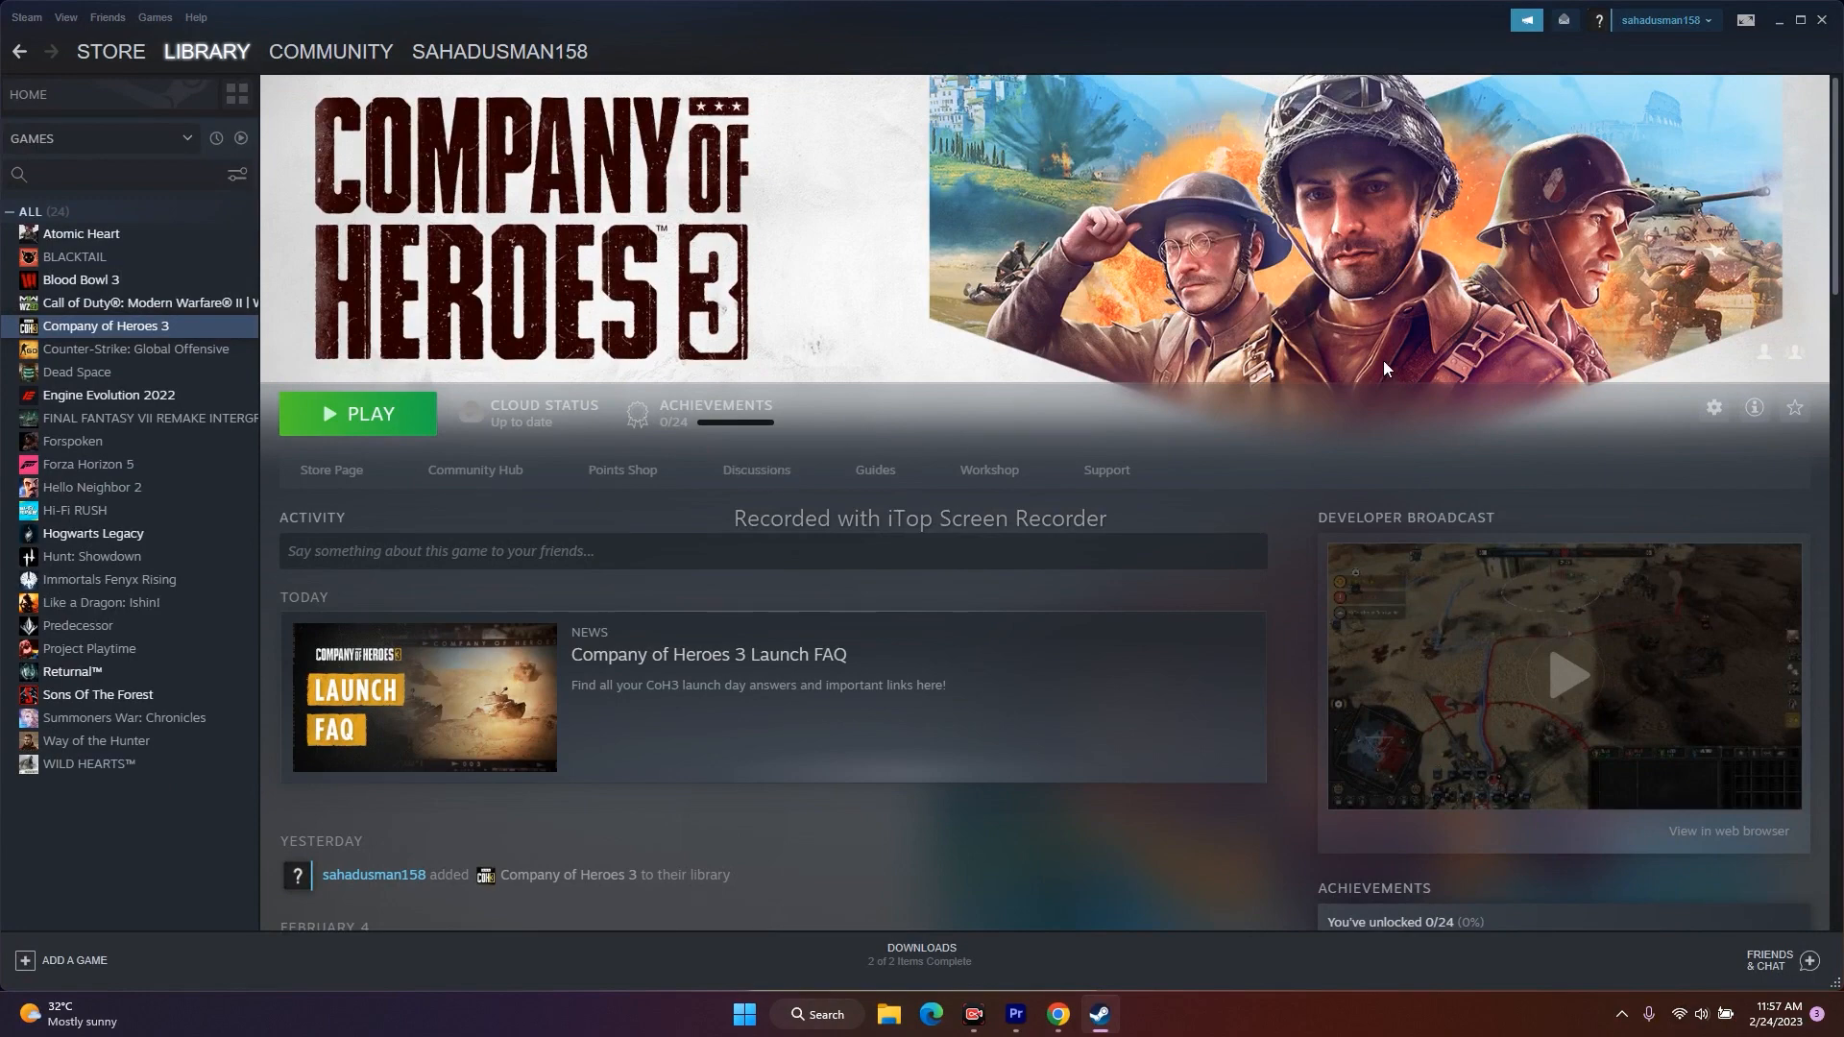
click(1778, 20)
key(super+e)
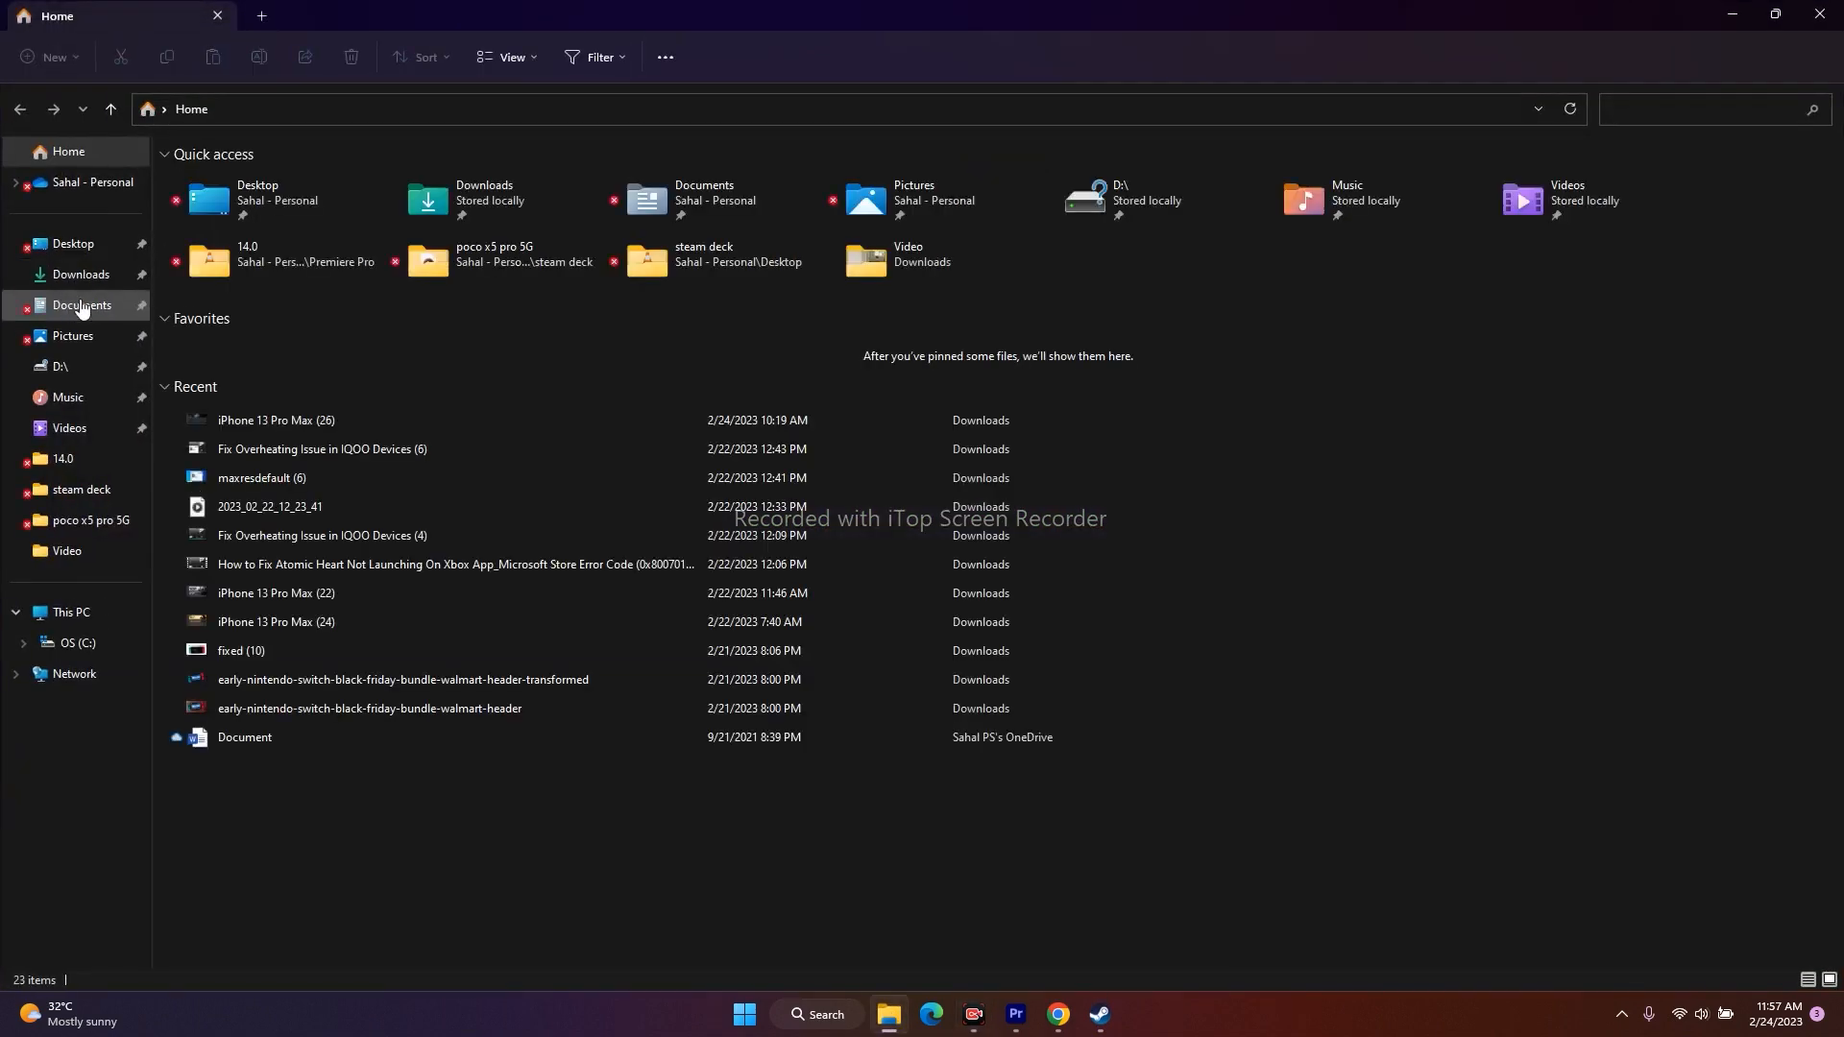
click(81, 305)
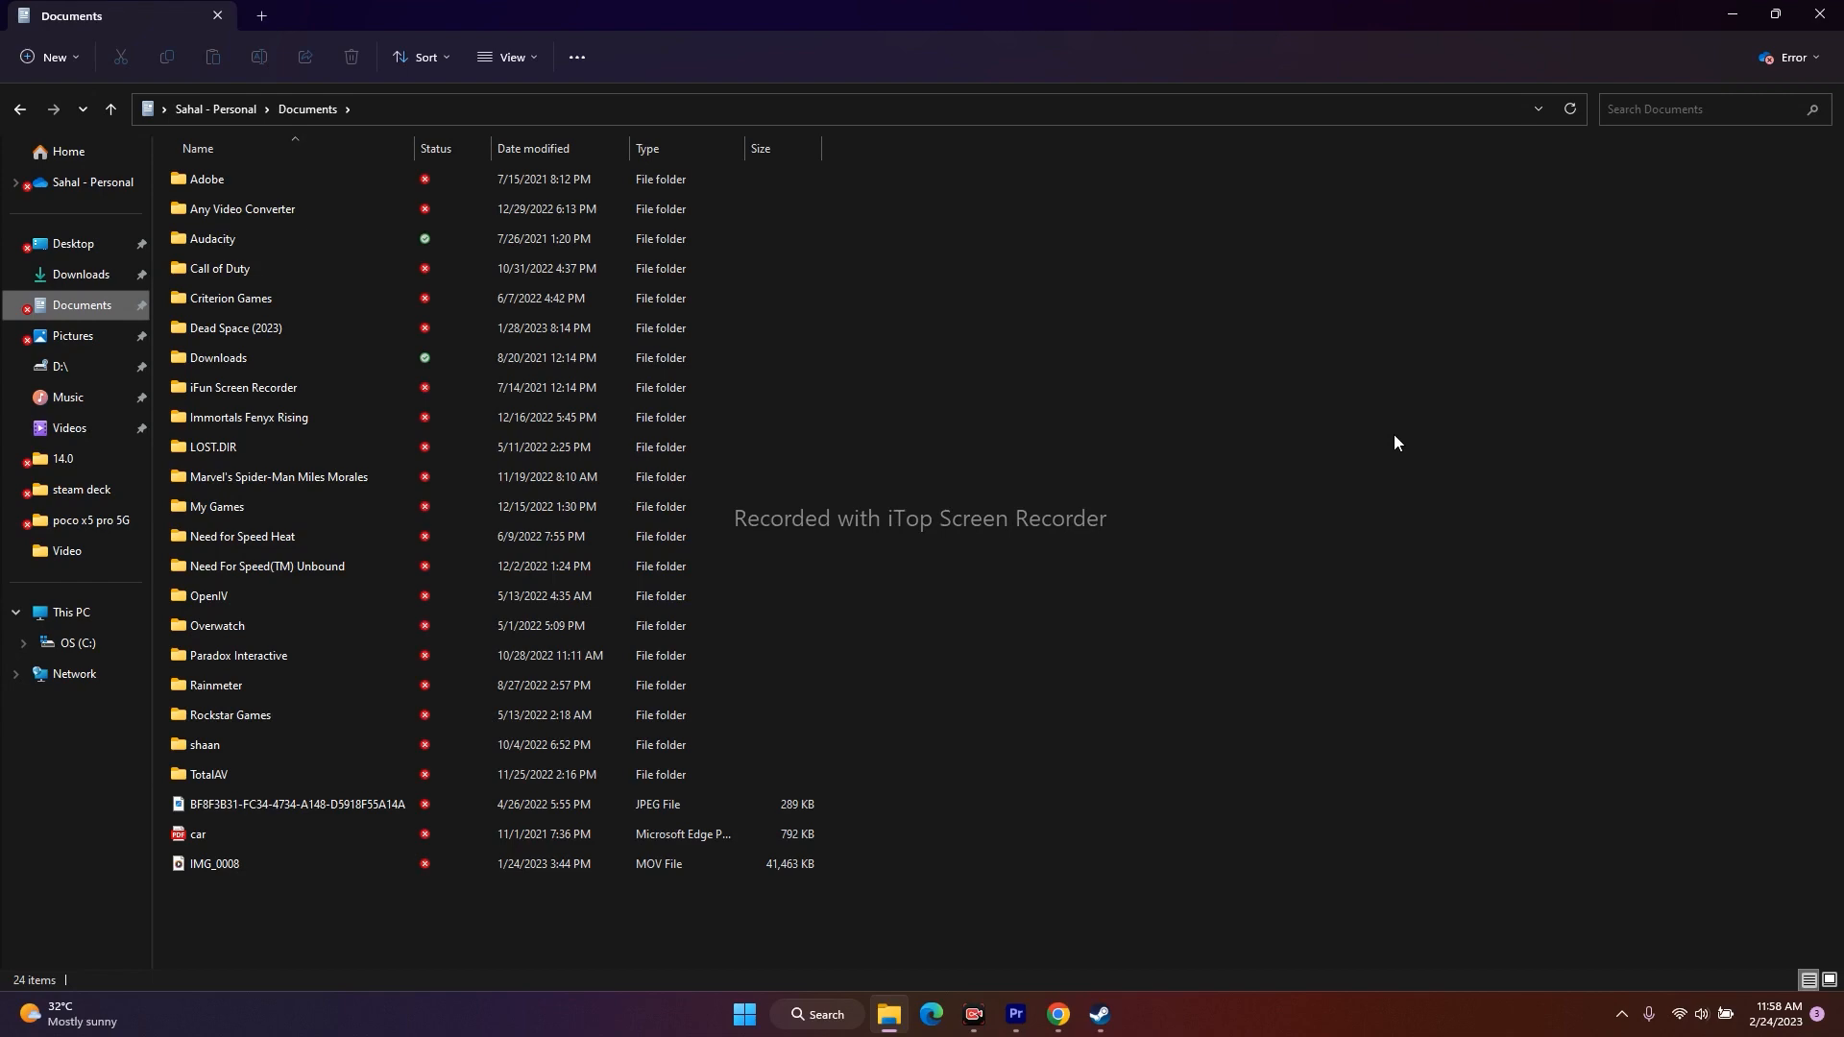
click(1819, 13)
Switch to Steam and open the Company of Heroes 3 installation folder through the local files section of the game's properties.
click(1101, 1016)
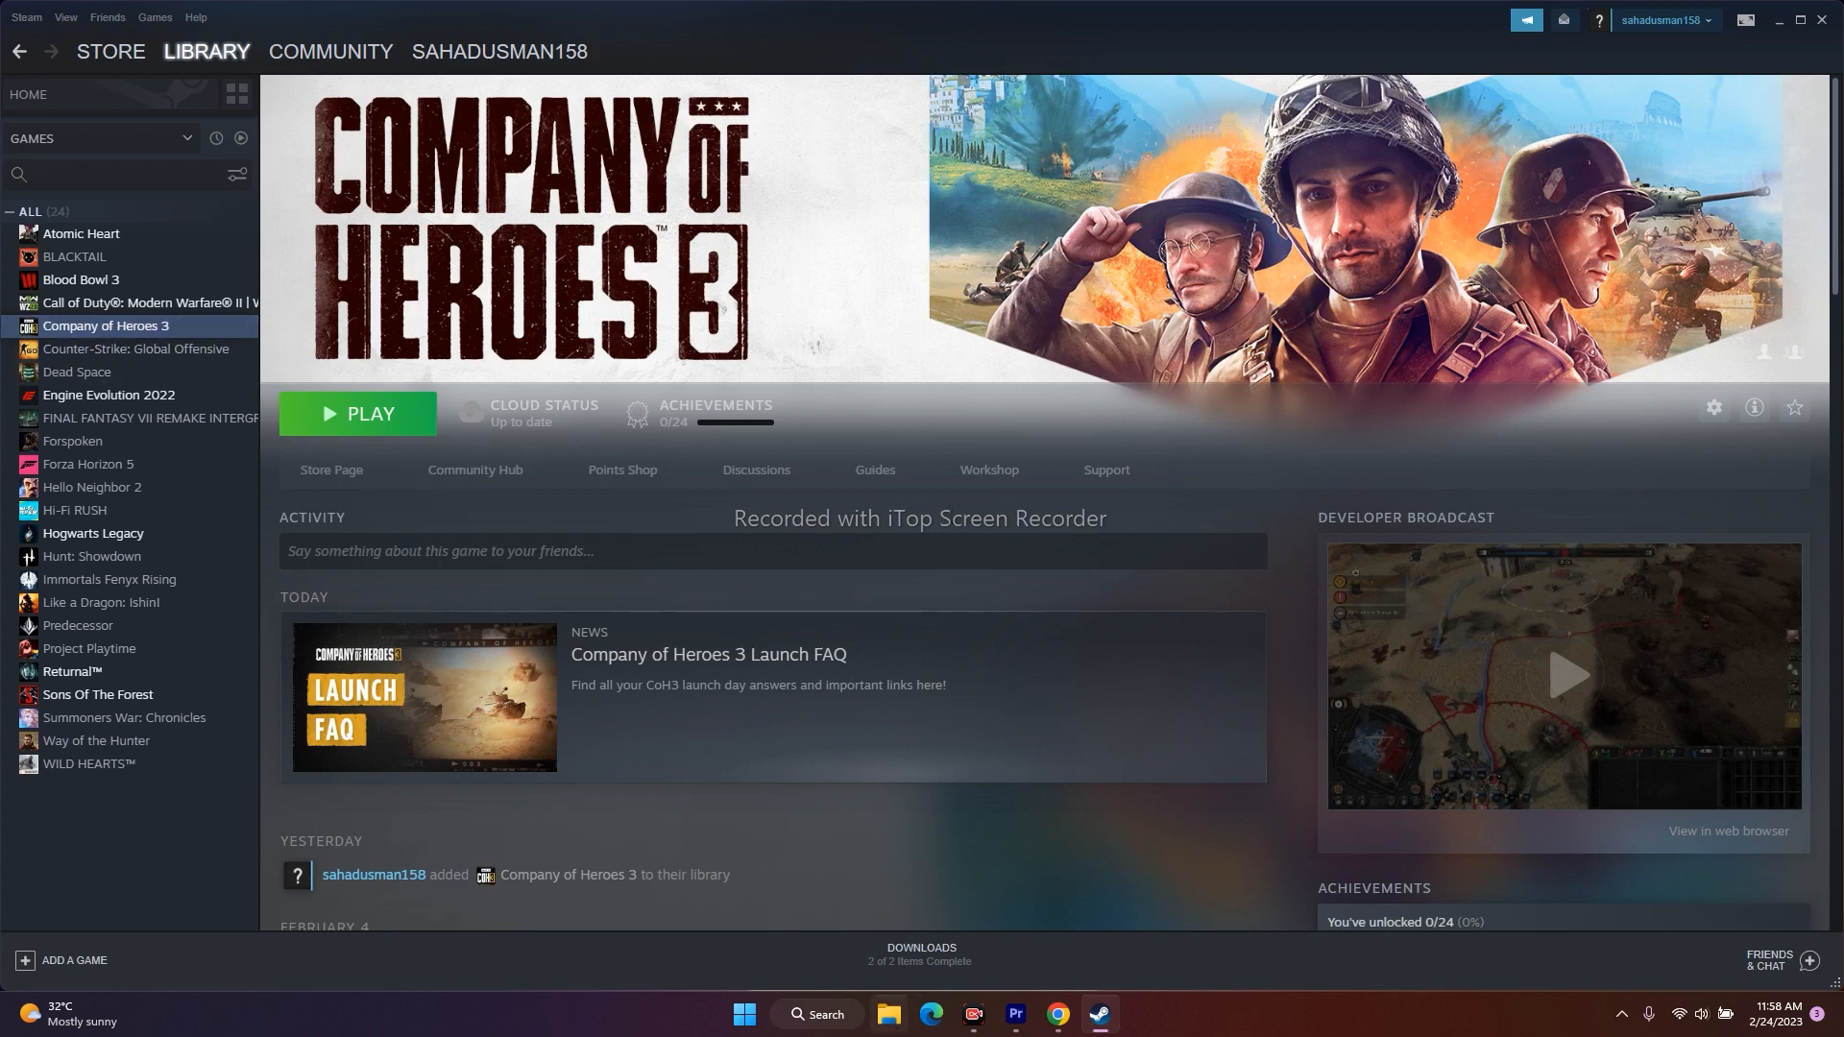
right_click(159, 332)
click(197, 449)
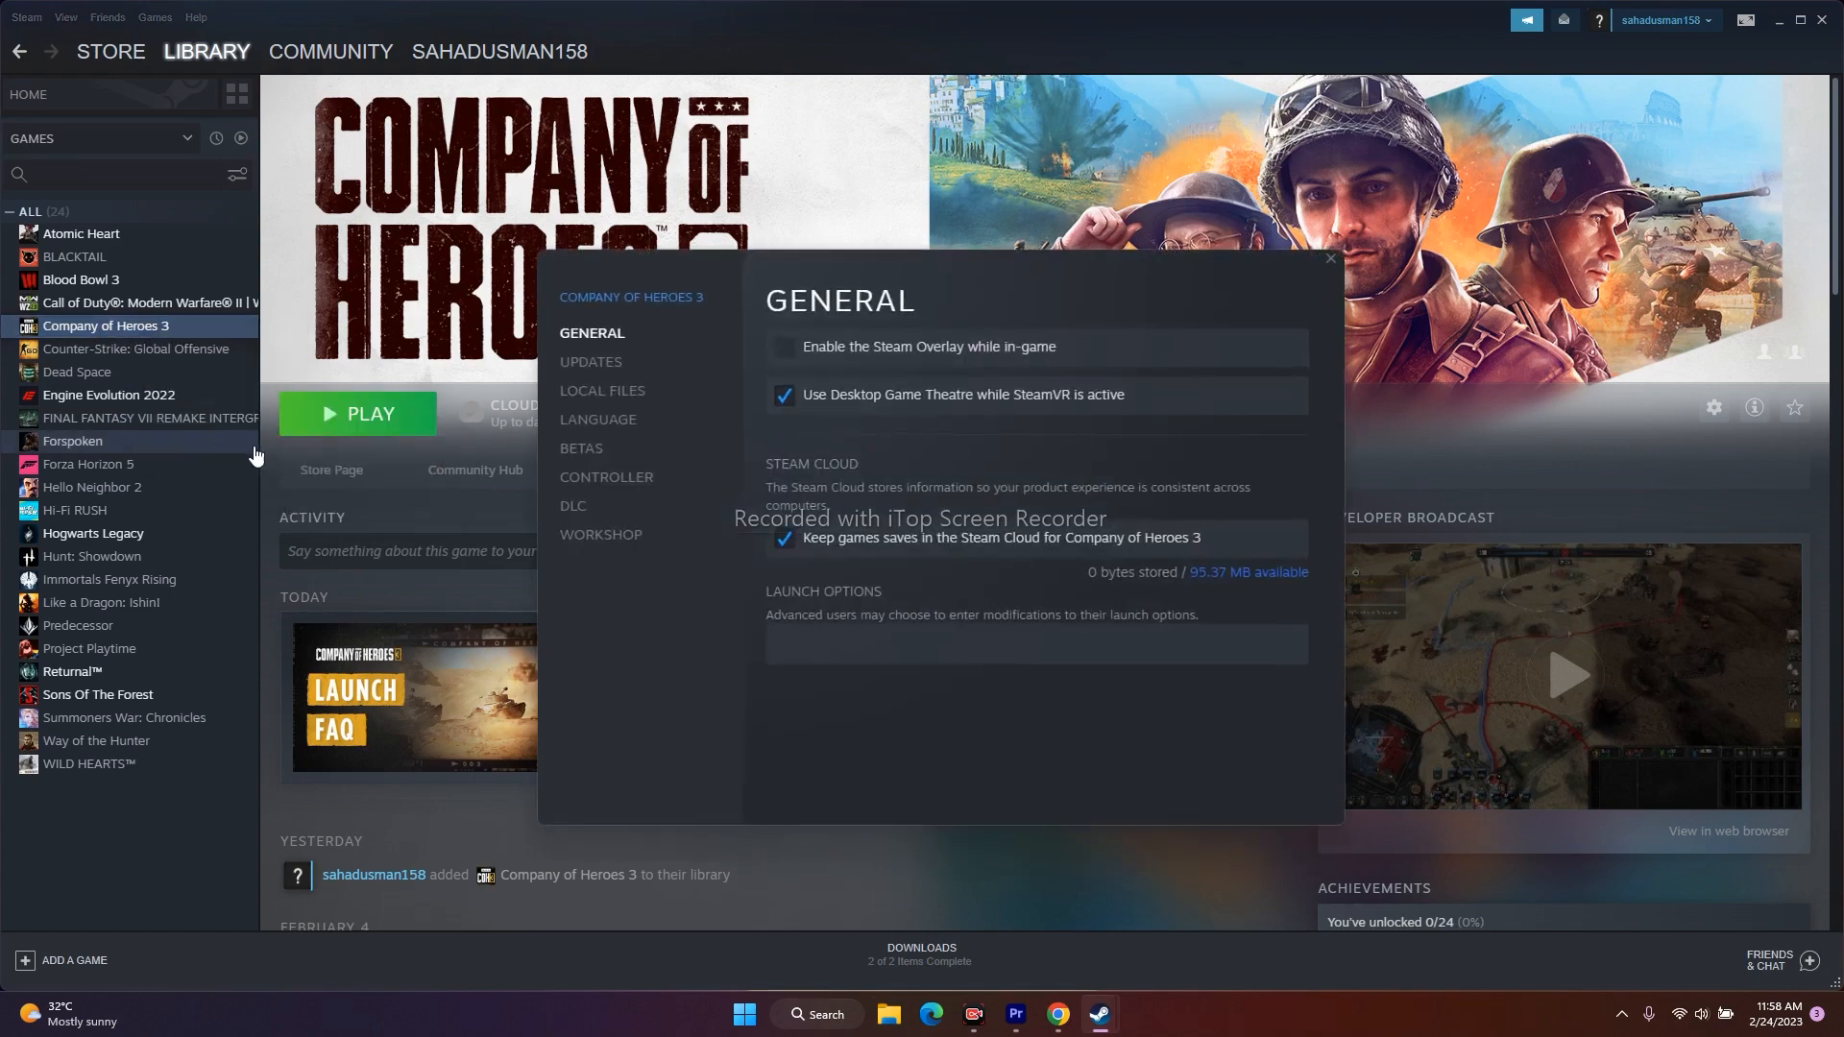
click(603, 393)
click(1184, 351)
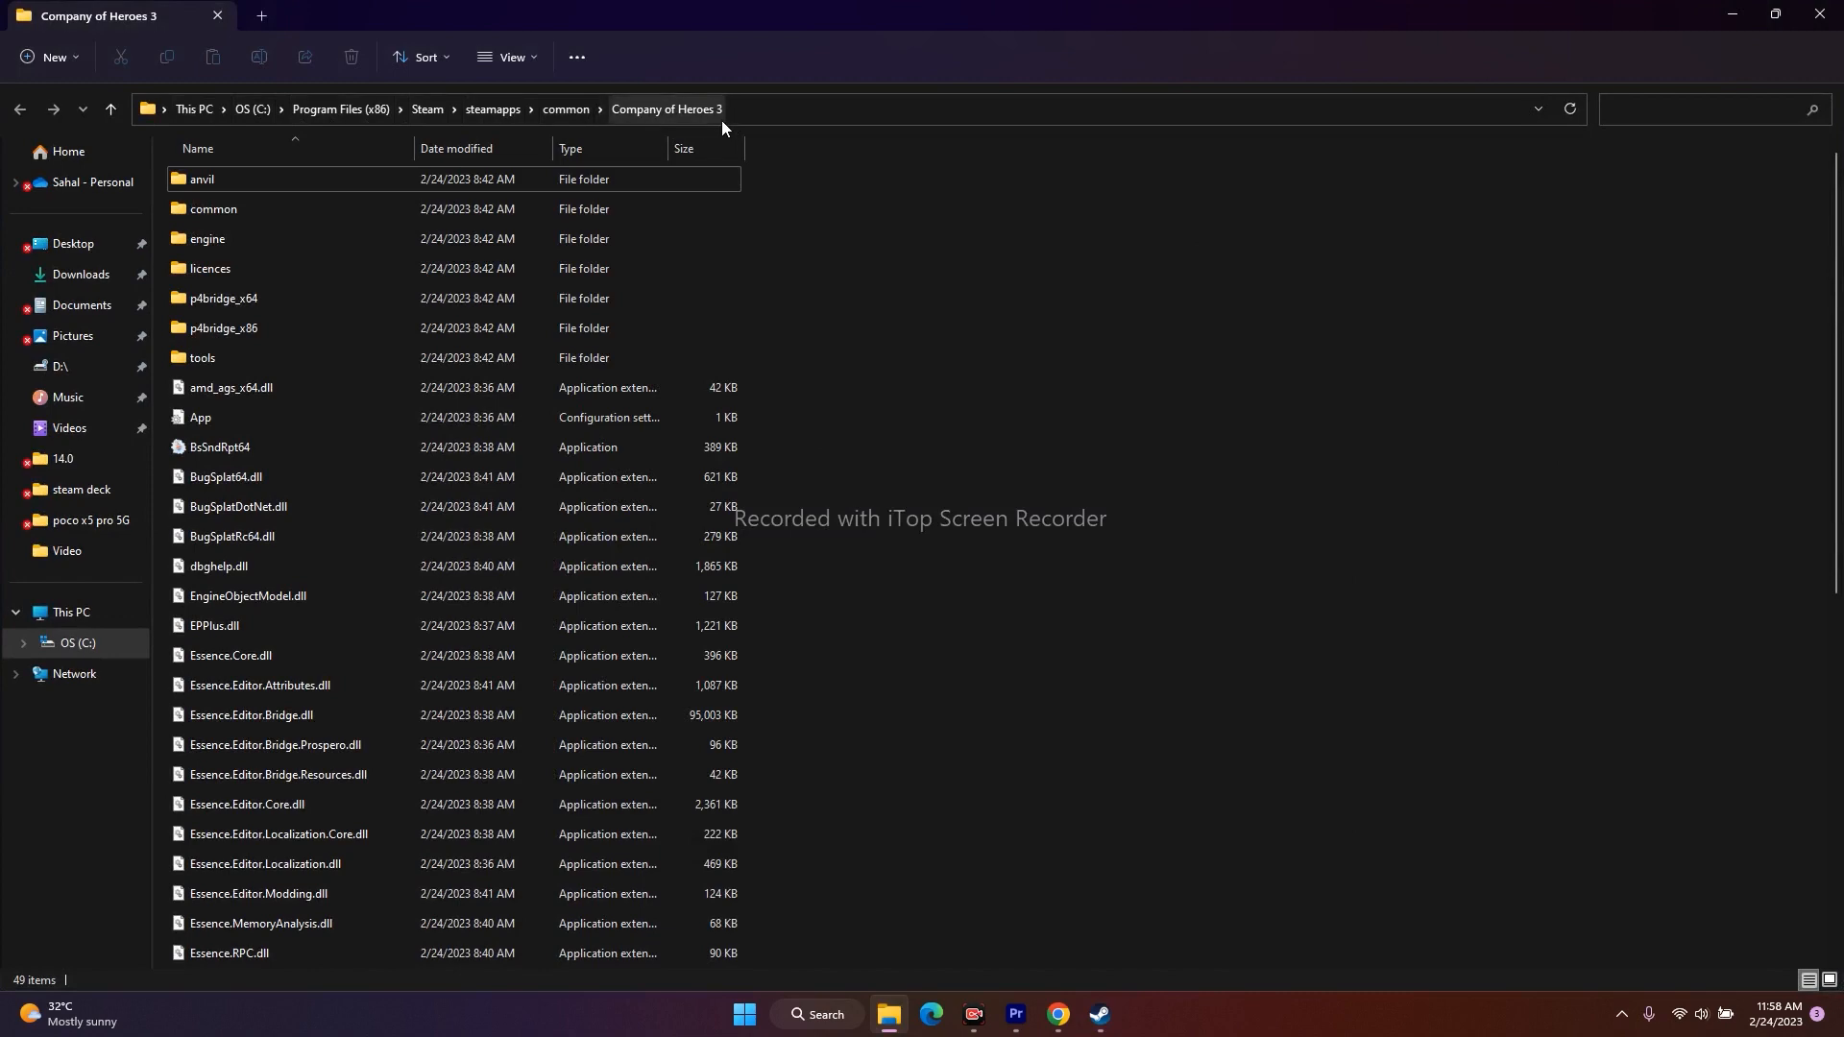
Open the compatibility settings of the RelicCoH3 application and move the dialog clear of the file list.
scroll(1145, 500, down, 7)
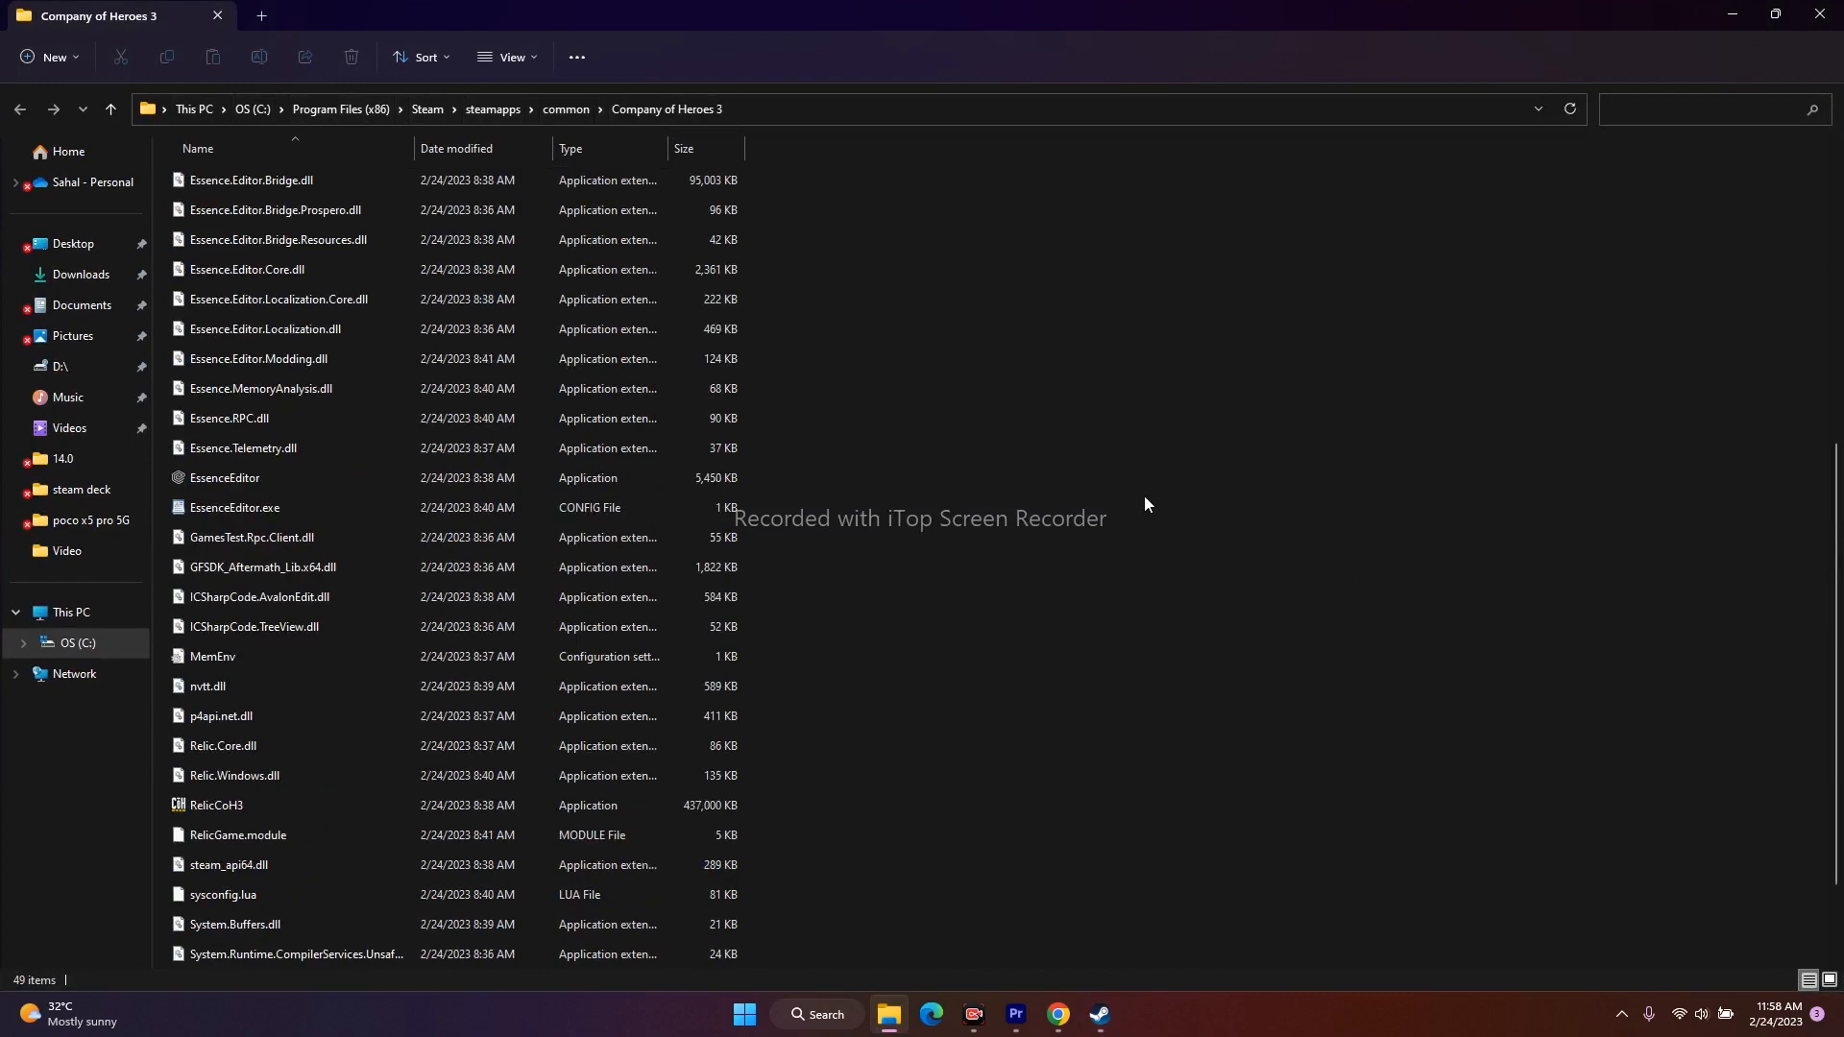
click(224, 691)
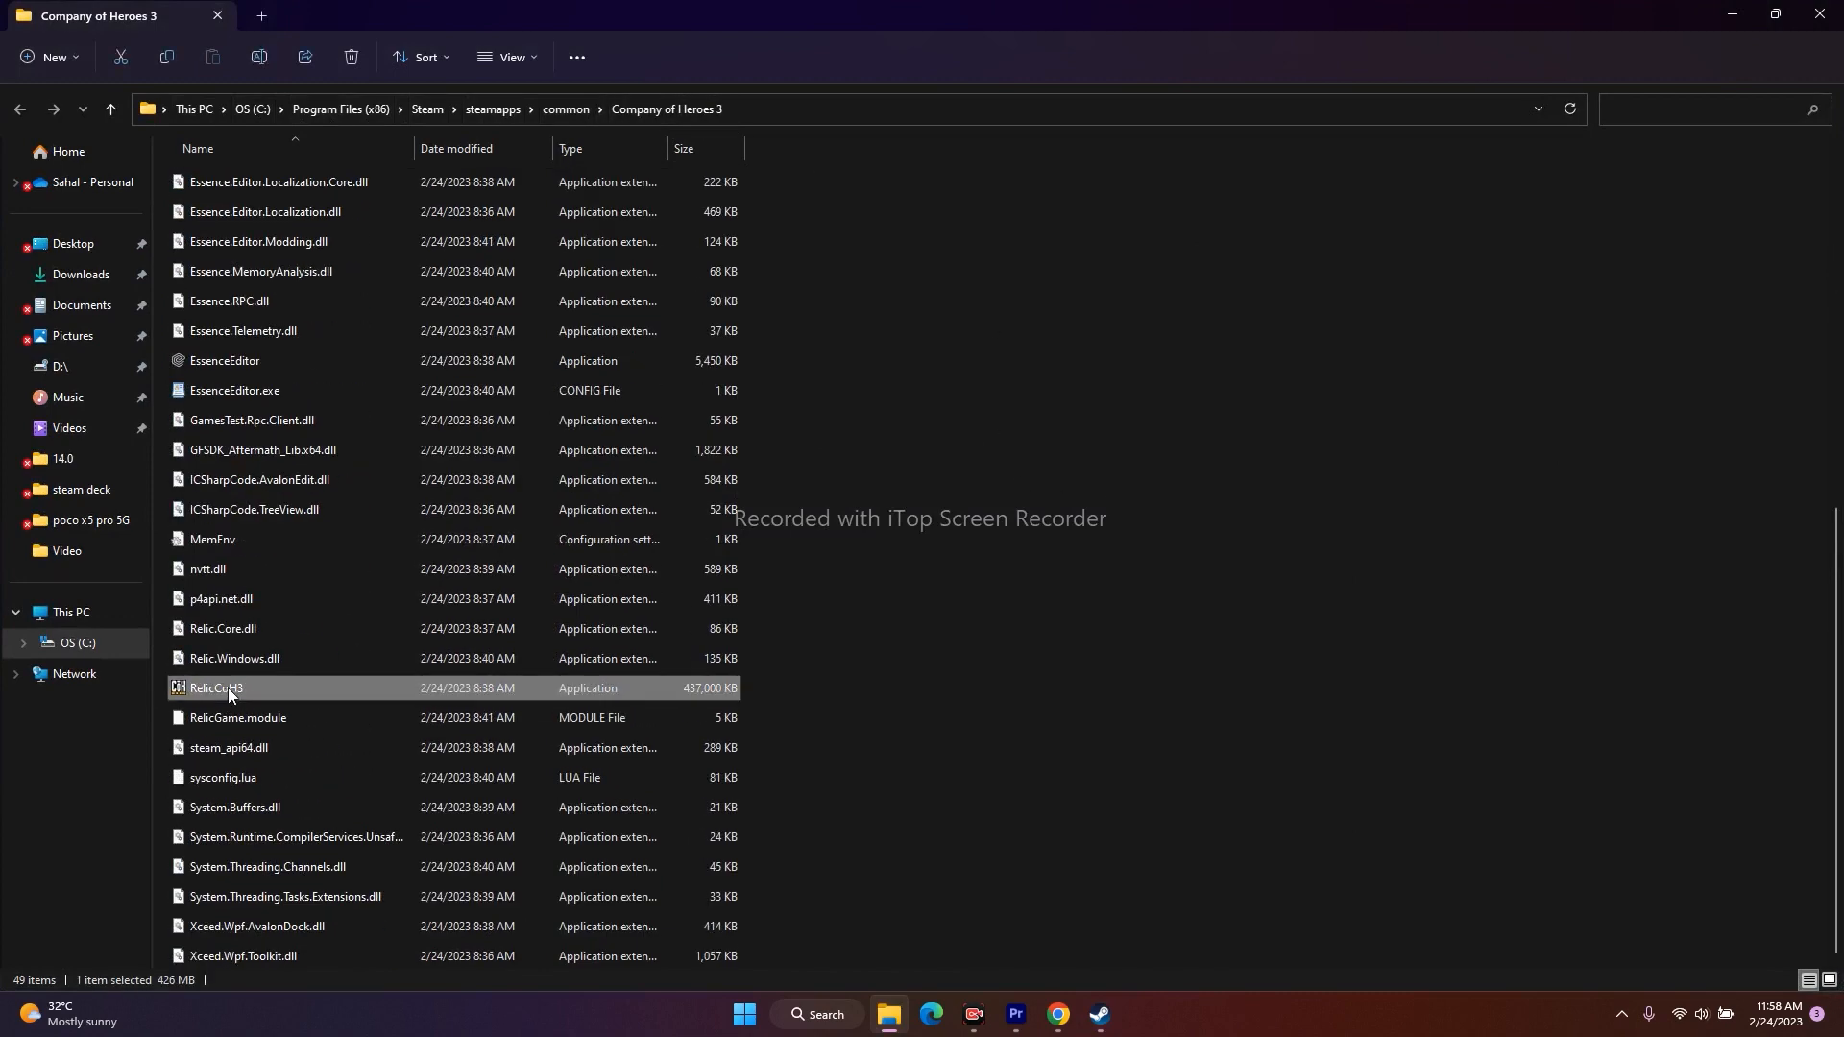
right_click(260, 690)
click(354, 672)
click(460, 672)
click(532, 500)
drag(588, 462, 1047, 191)
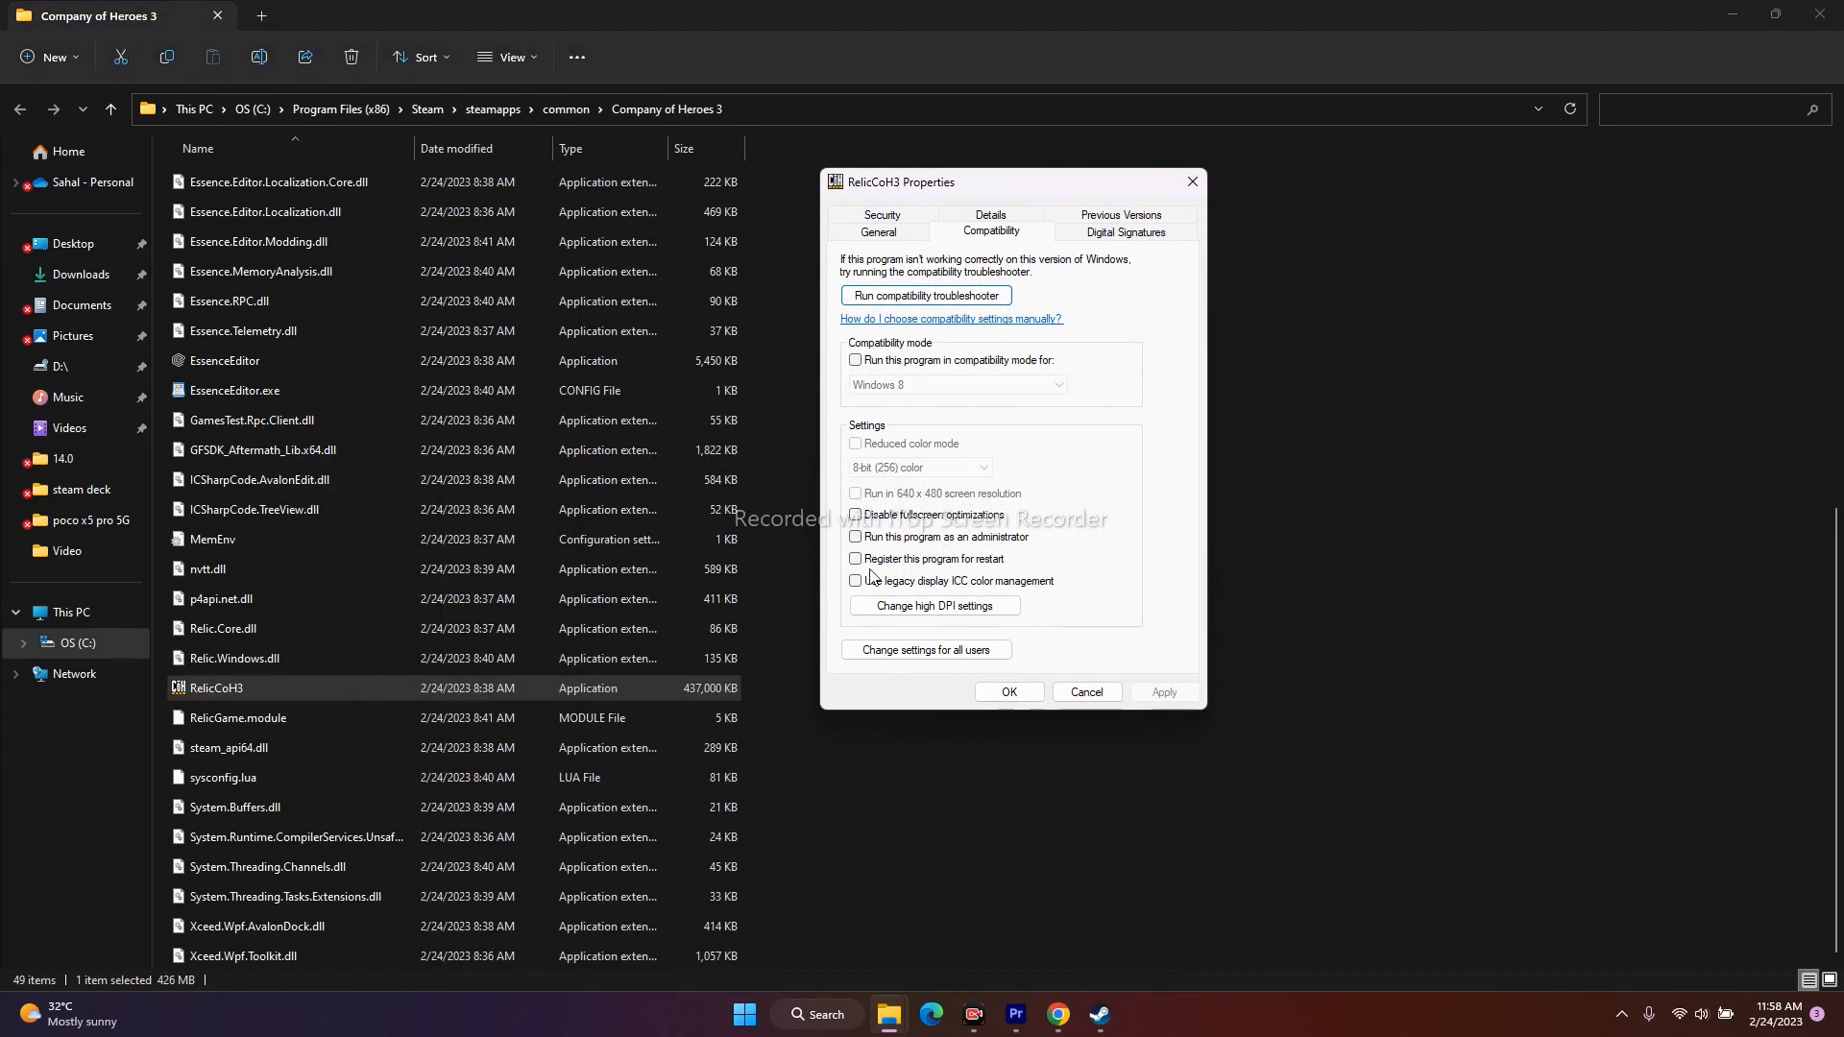
Set RelicCoH3 to run as an administrator, apply the change and close its properties.
click(913, 546)
click(1167, 693)
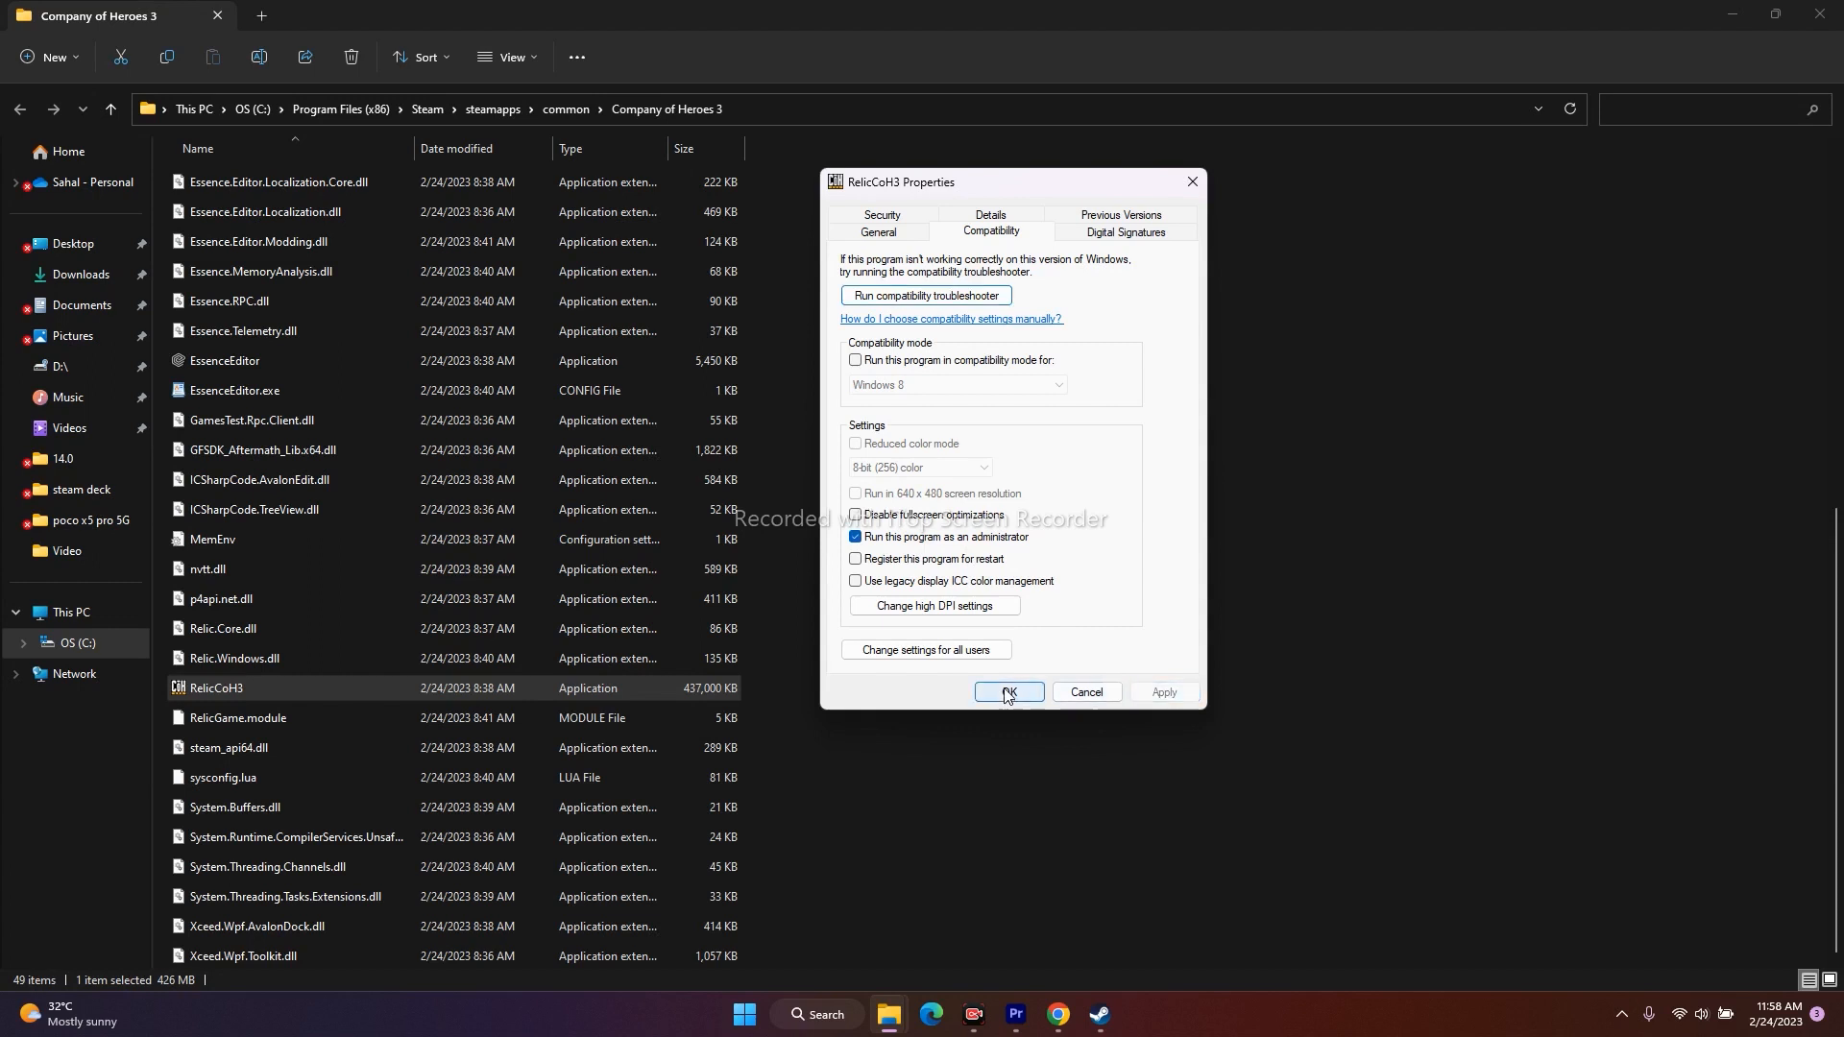
click(1007, 693)
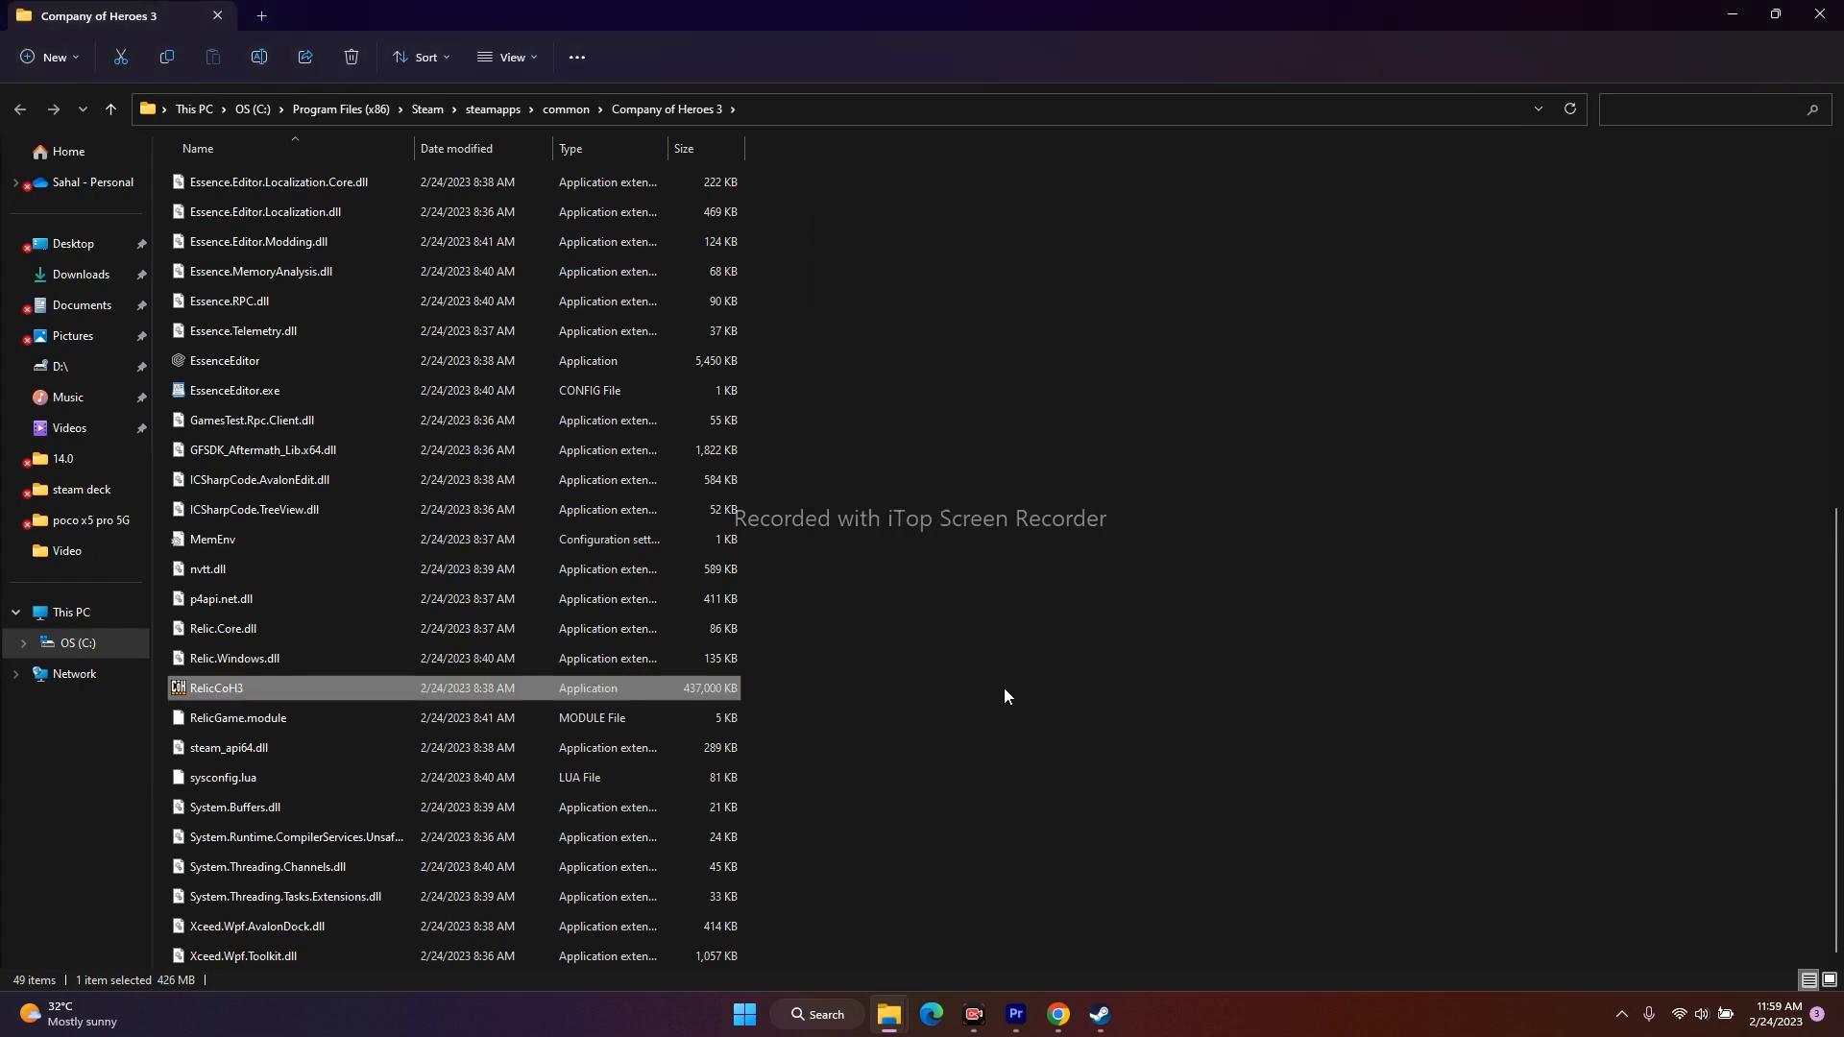
Reopen the compatibility settings of RelicCoH3, disable fullscreen optimizations, apply the change and close the dialog.
right_click(297, 689)
click(394, 681)
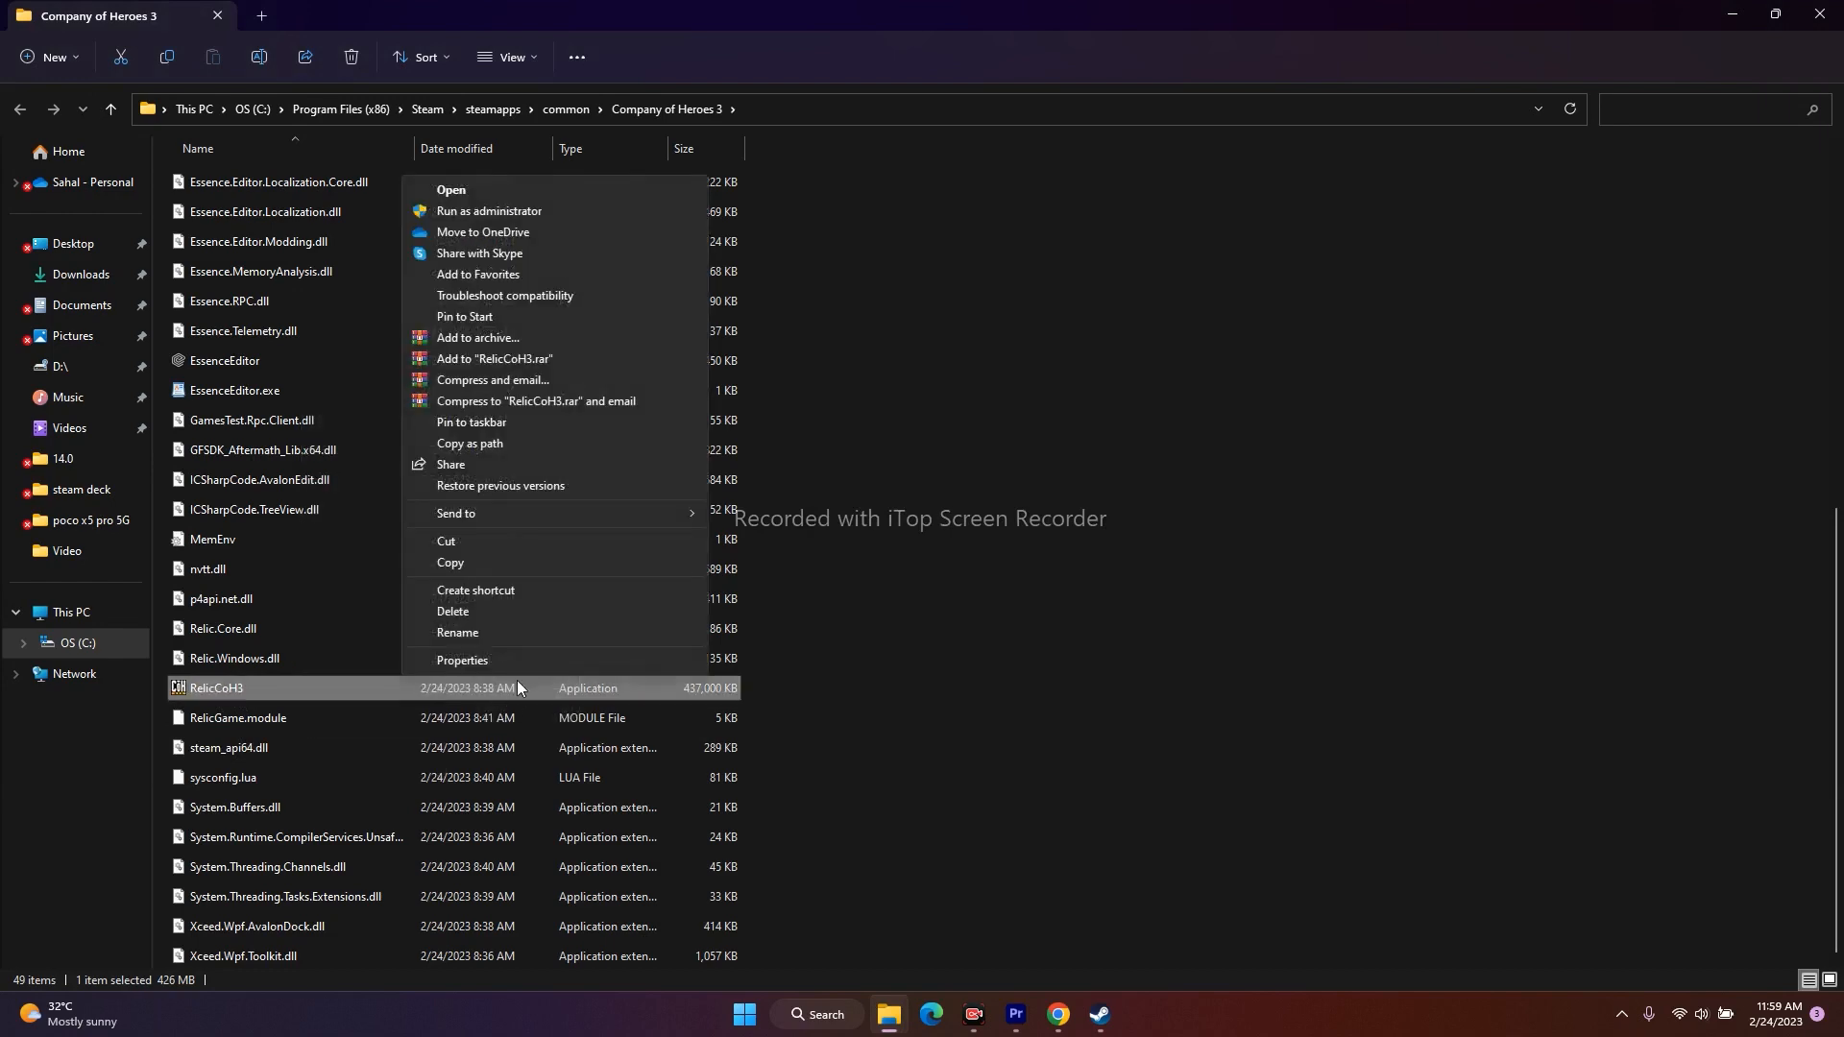
click(528, 667)
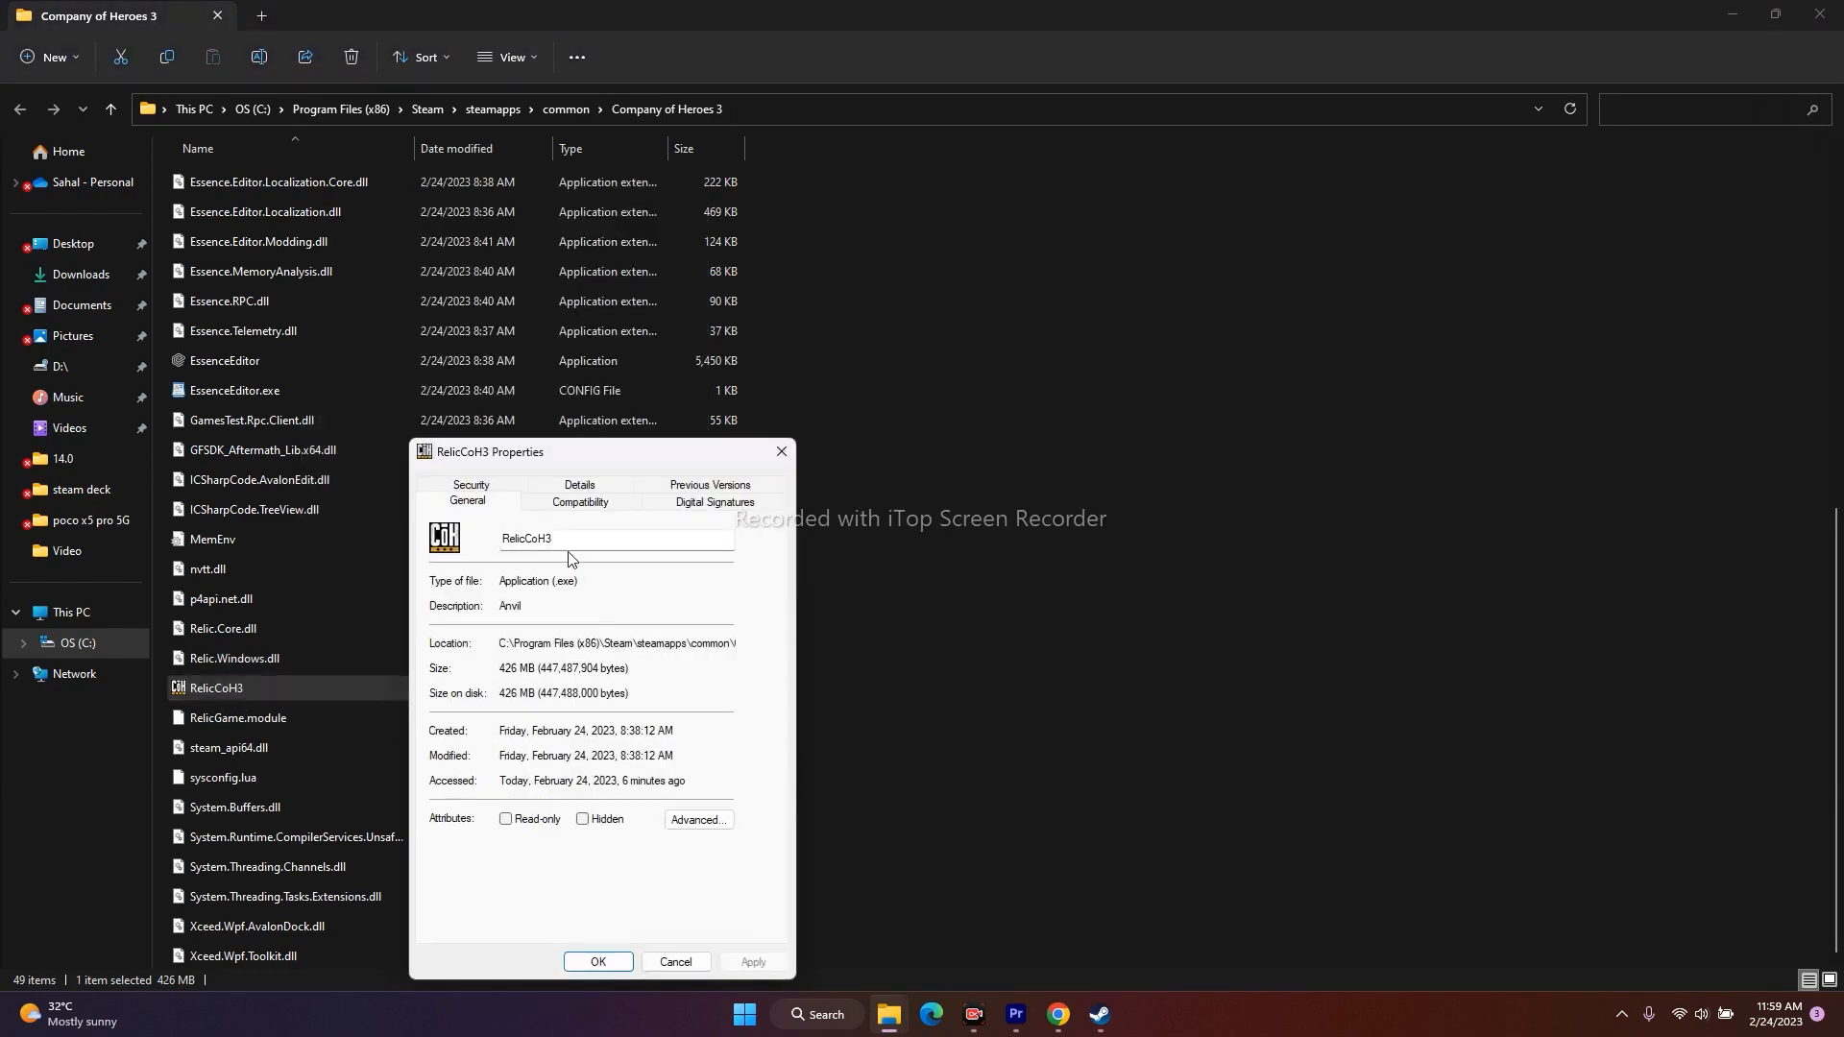
click(611, 500)
drag(690, 469, 1074, 196)
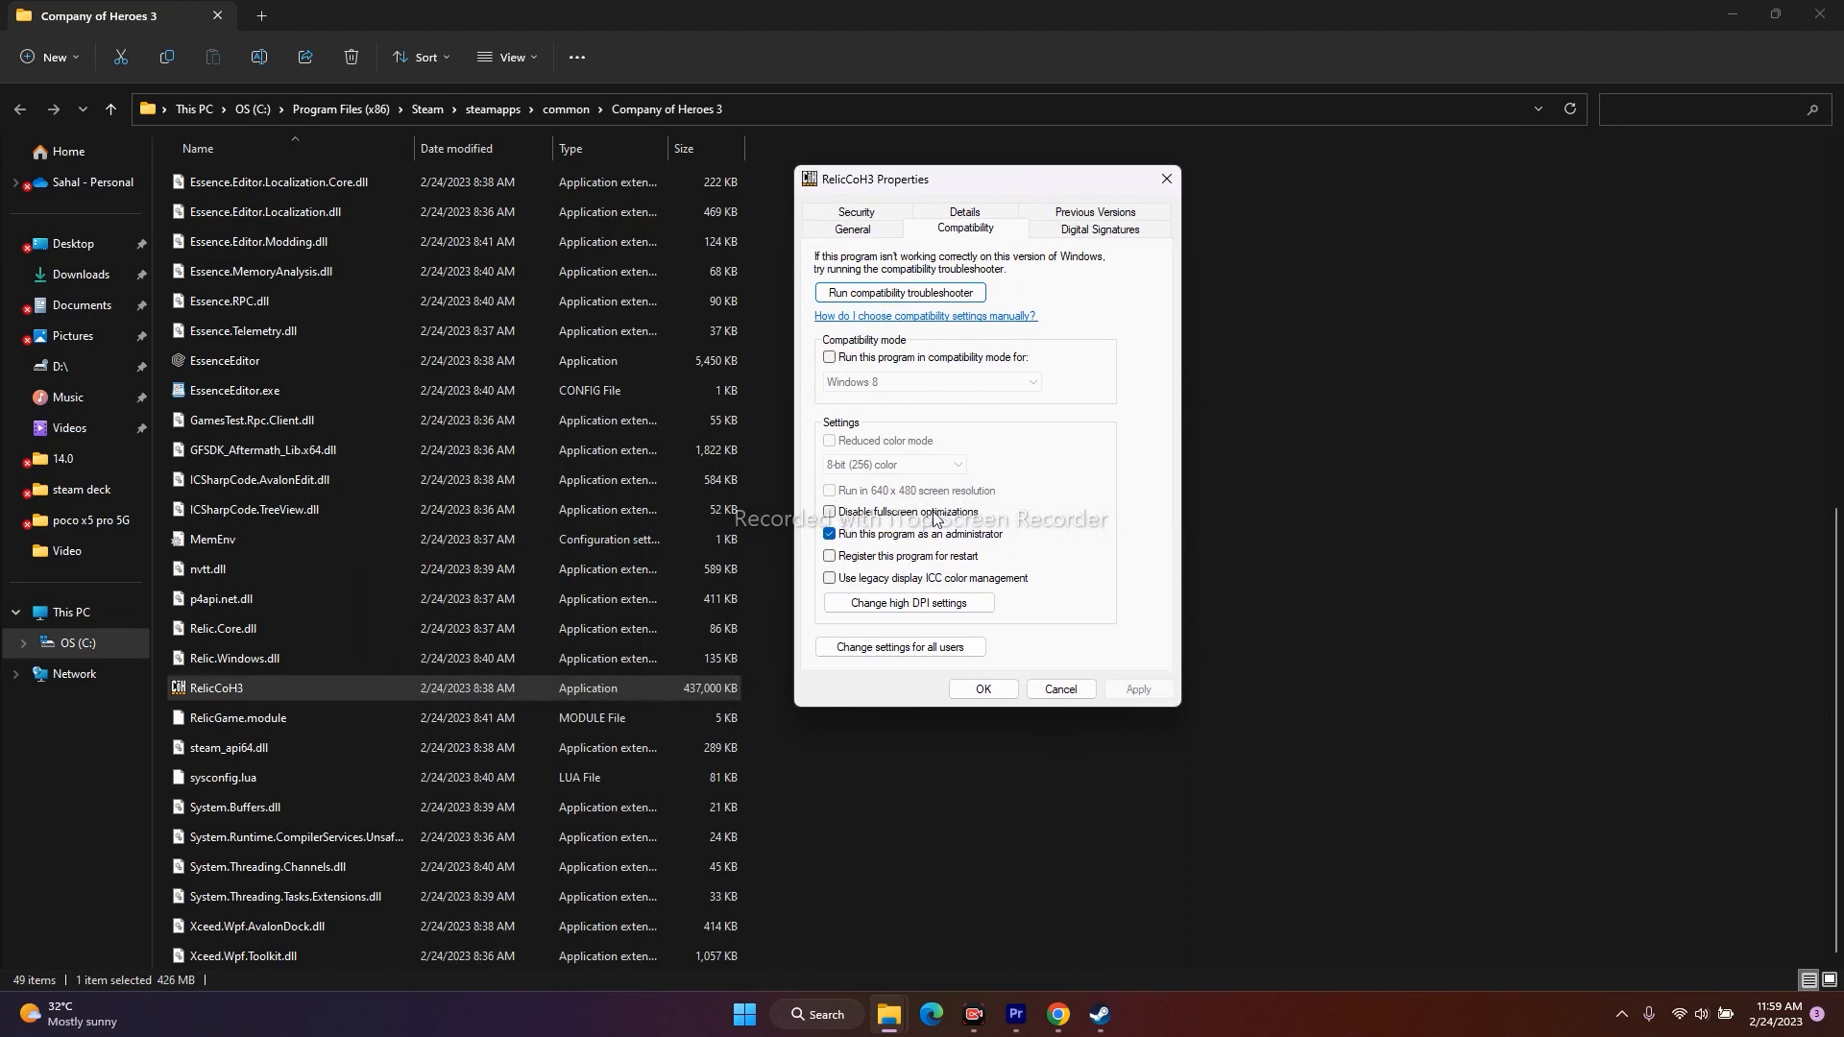
click(831, 515)
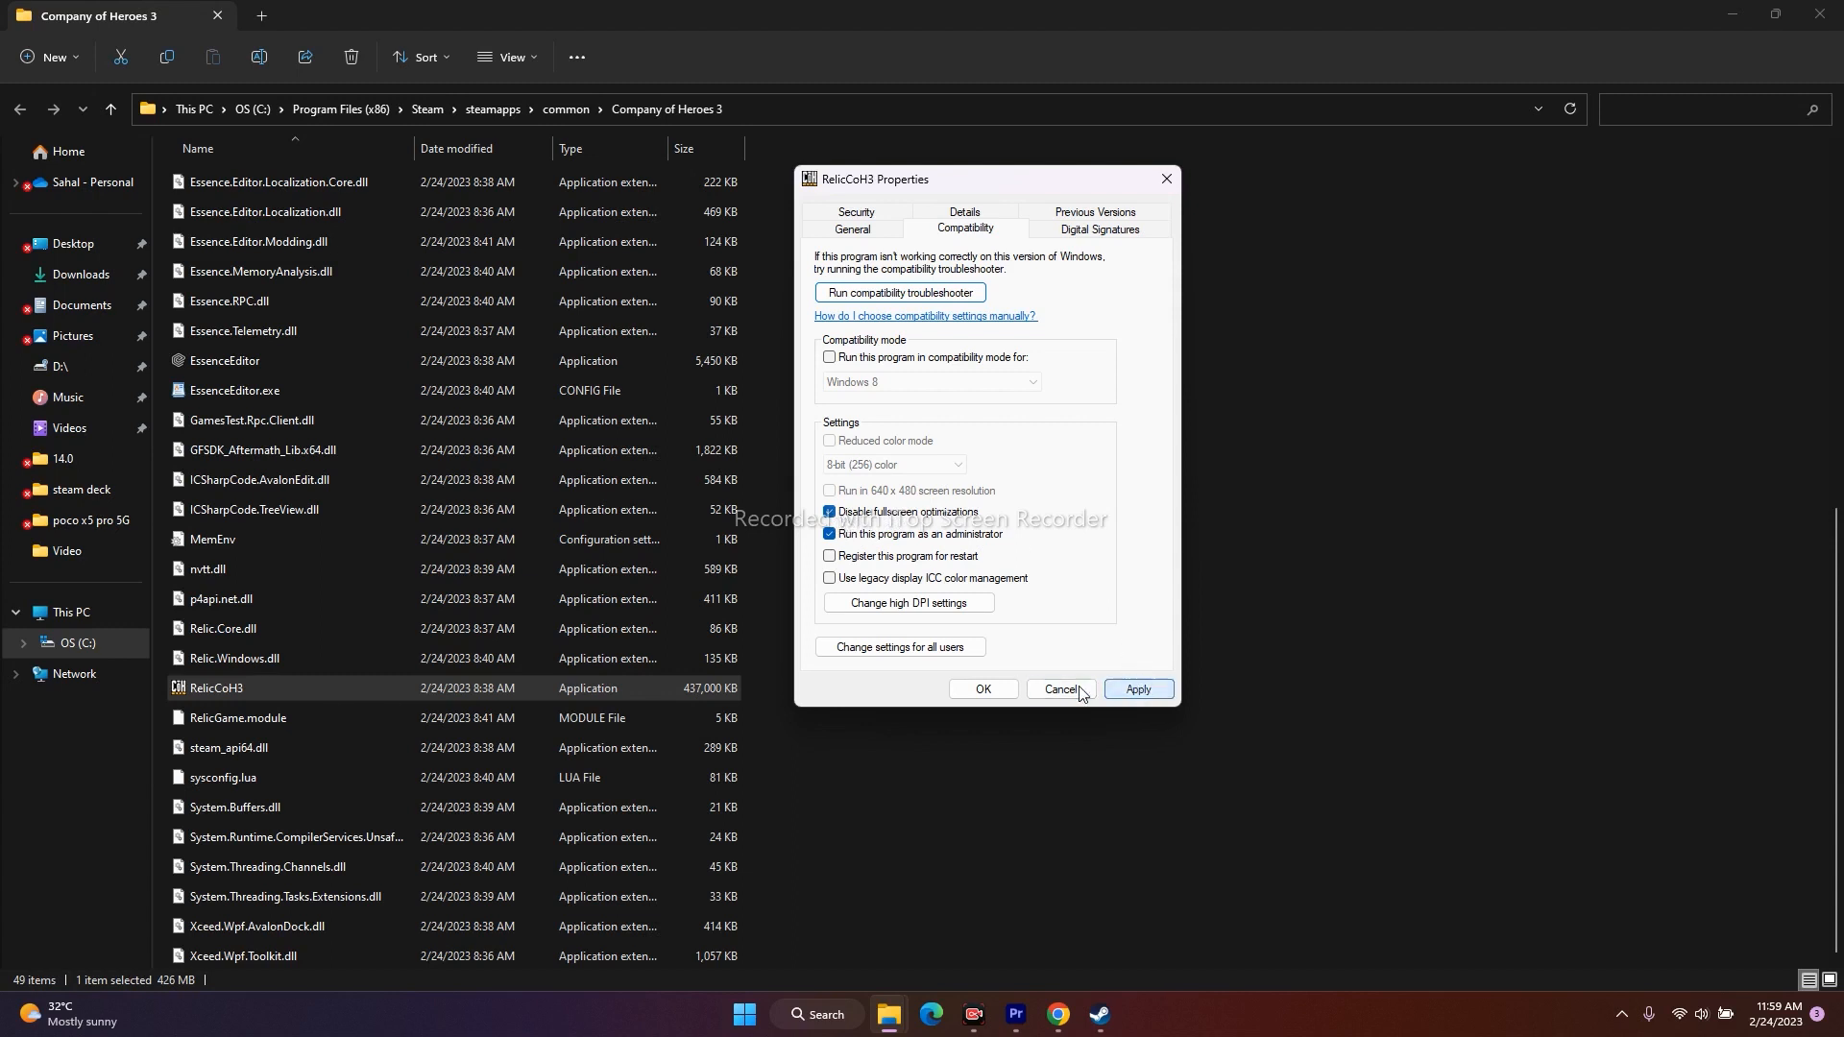
click(980, 688)
click(972, 693)
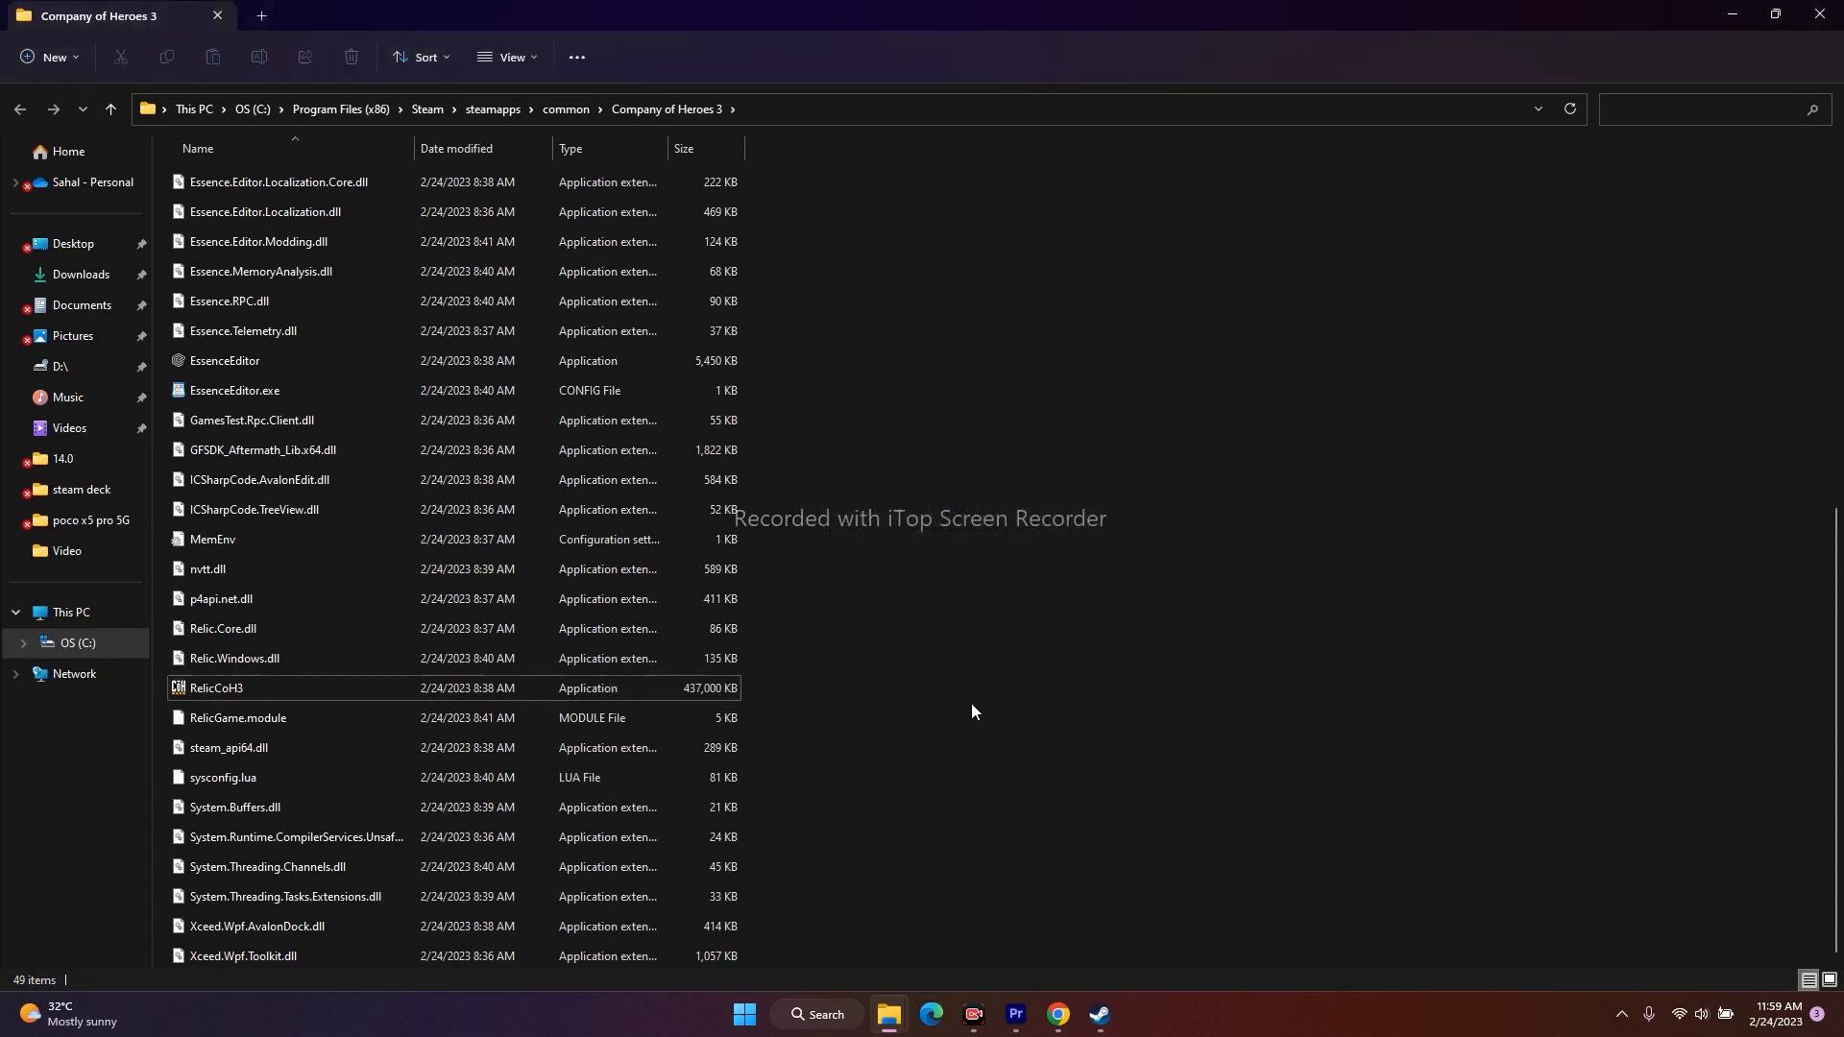
Close the game folder and the game's properties window, and minimize Steam to reach the desktop.
click(1821, 16)
click(1331, 259)
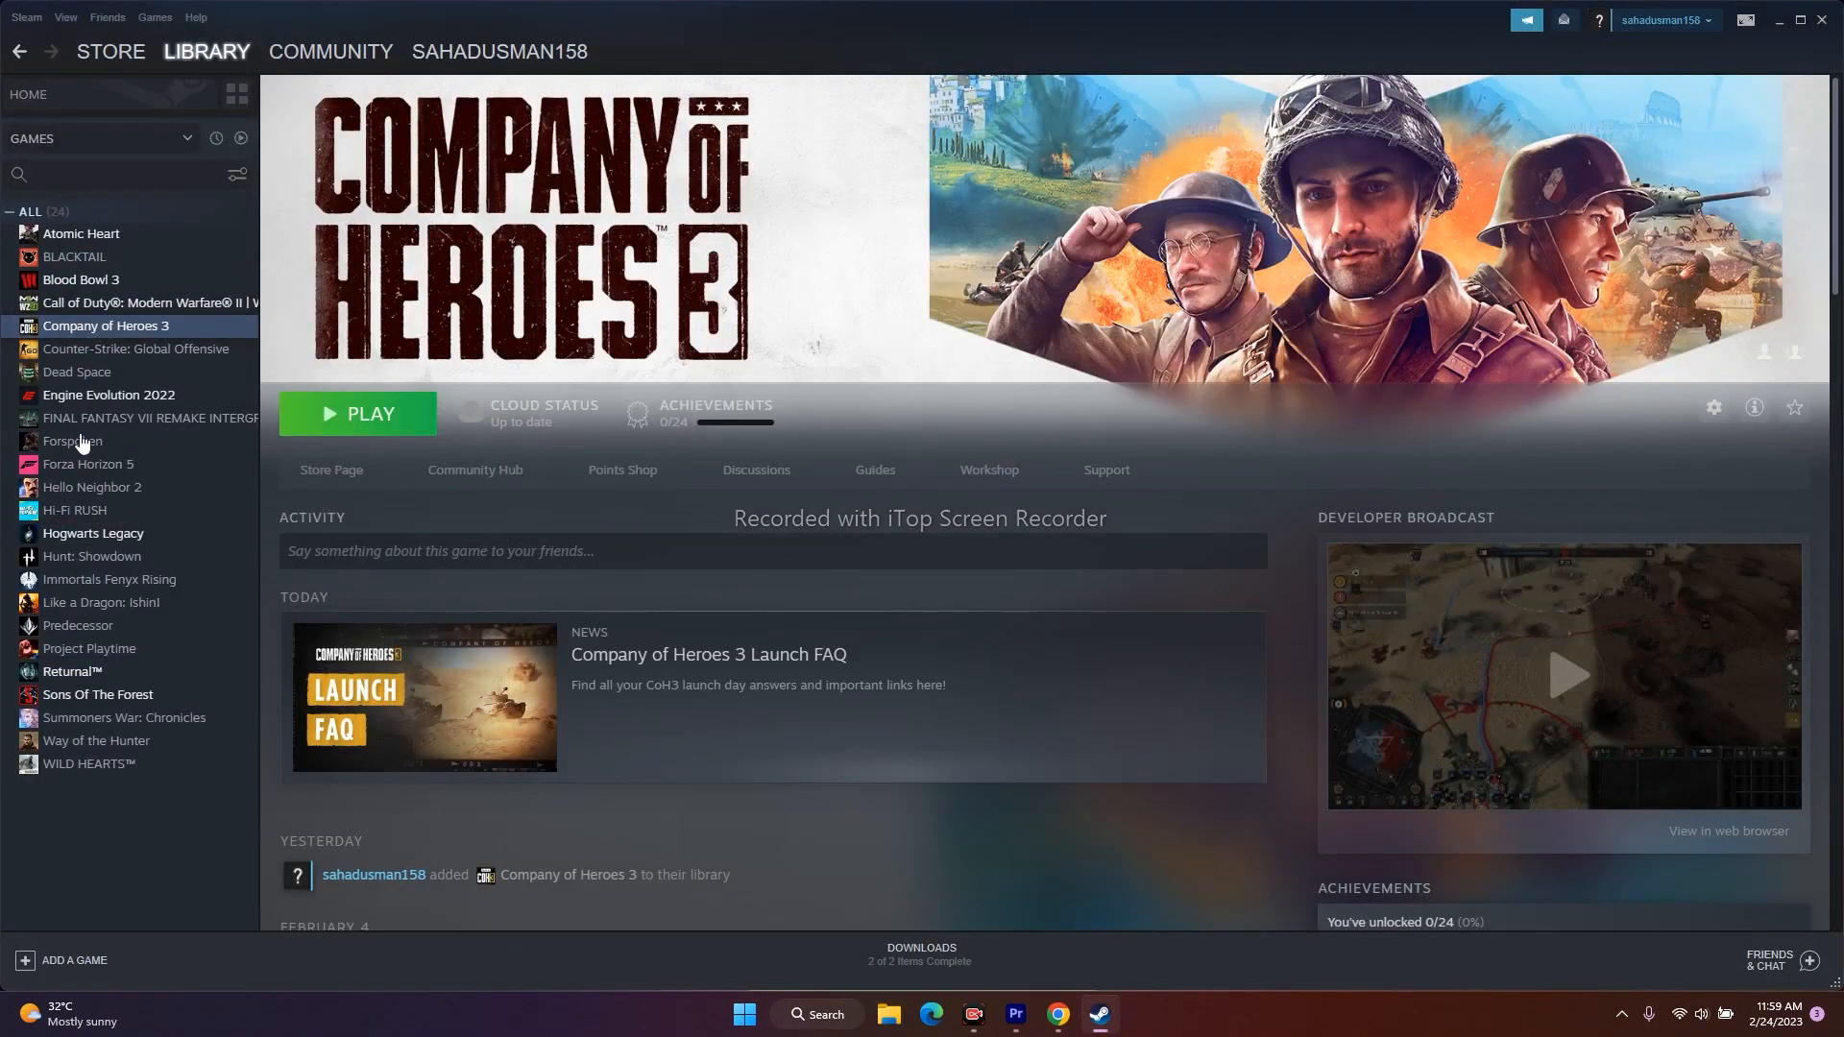
click(1779, 20)
Switch to File Explorer and open the folder C:\Program Files (x86)\Steam\steamapps\common\Company of Heroes 3.
click(891, 1015)
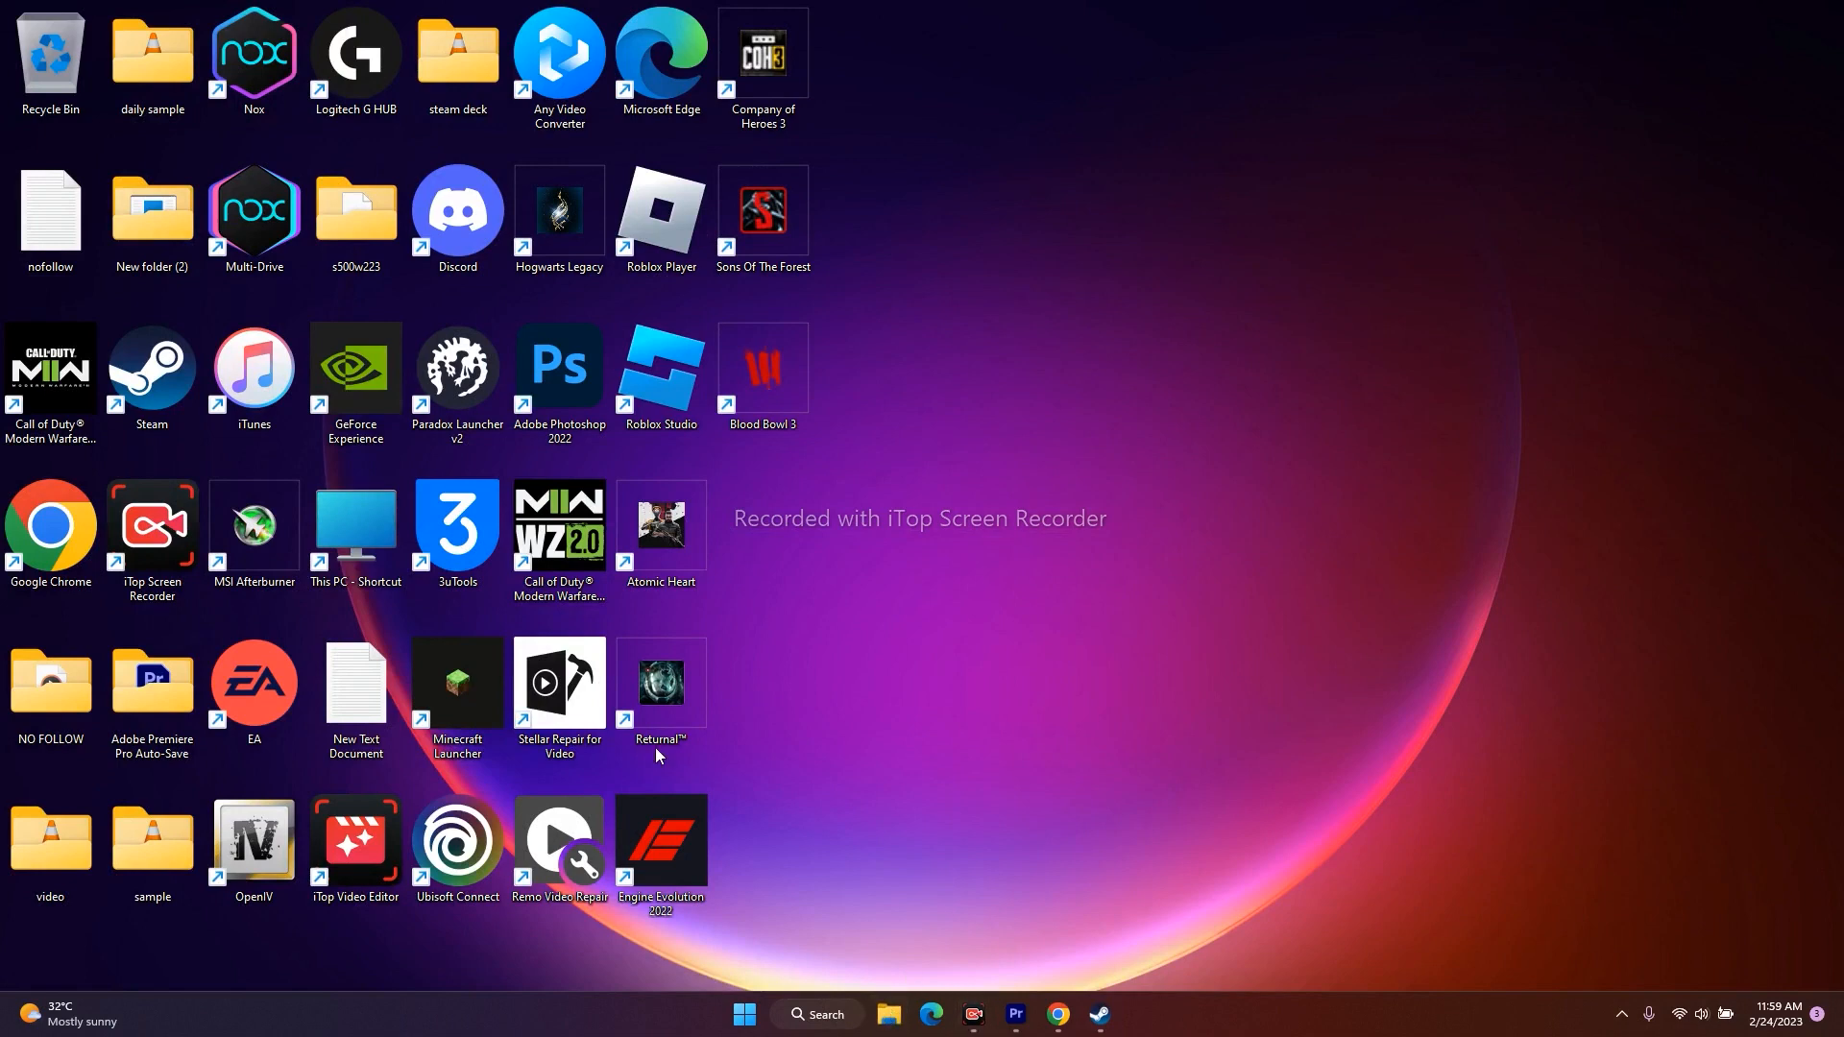
click(86, 613)
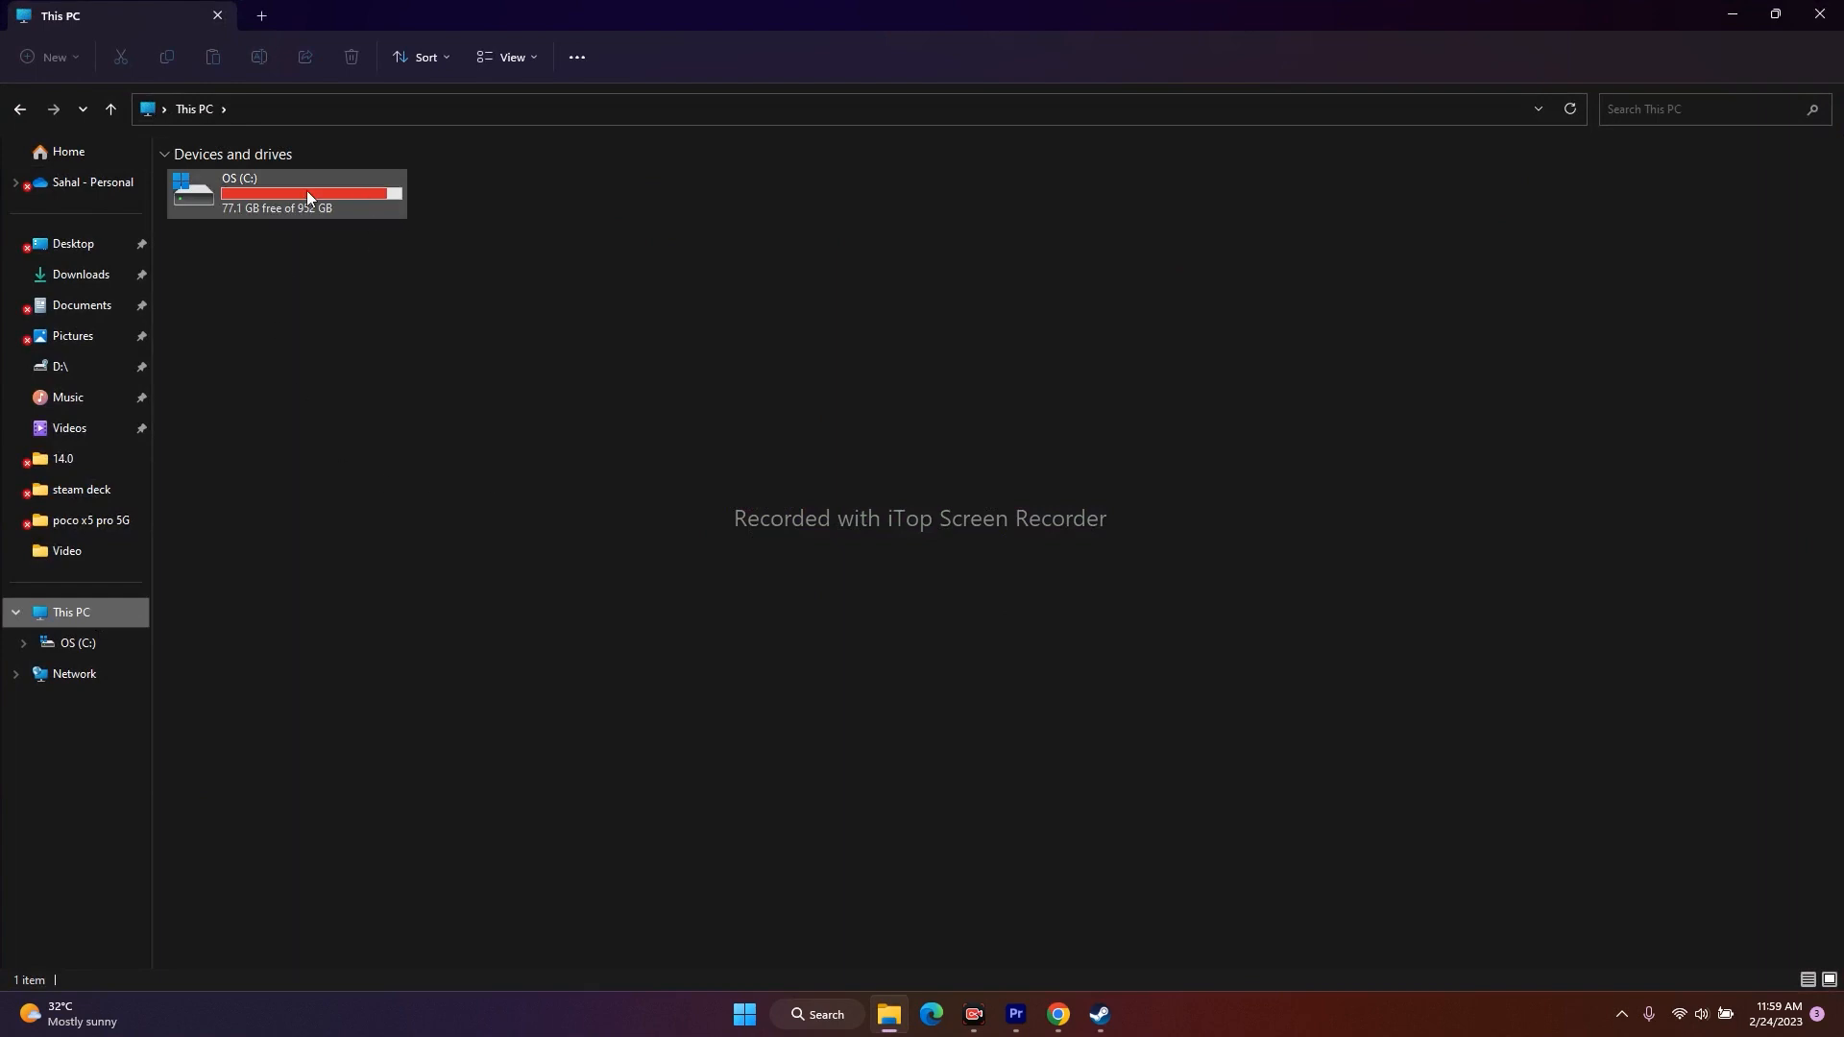
double_click(278, 193)
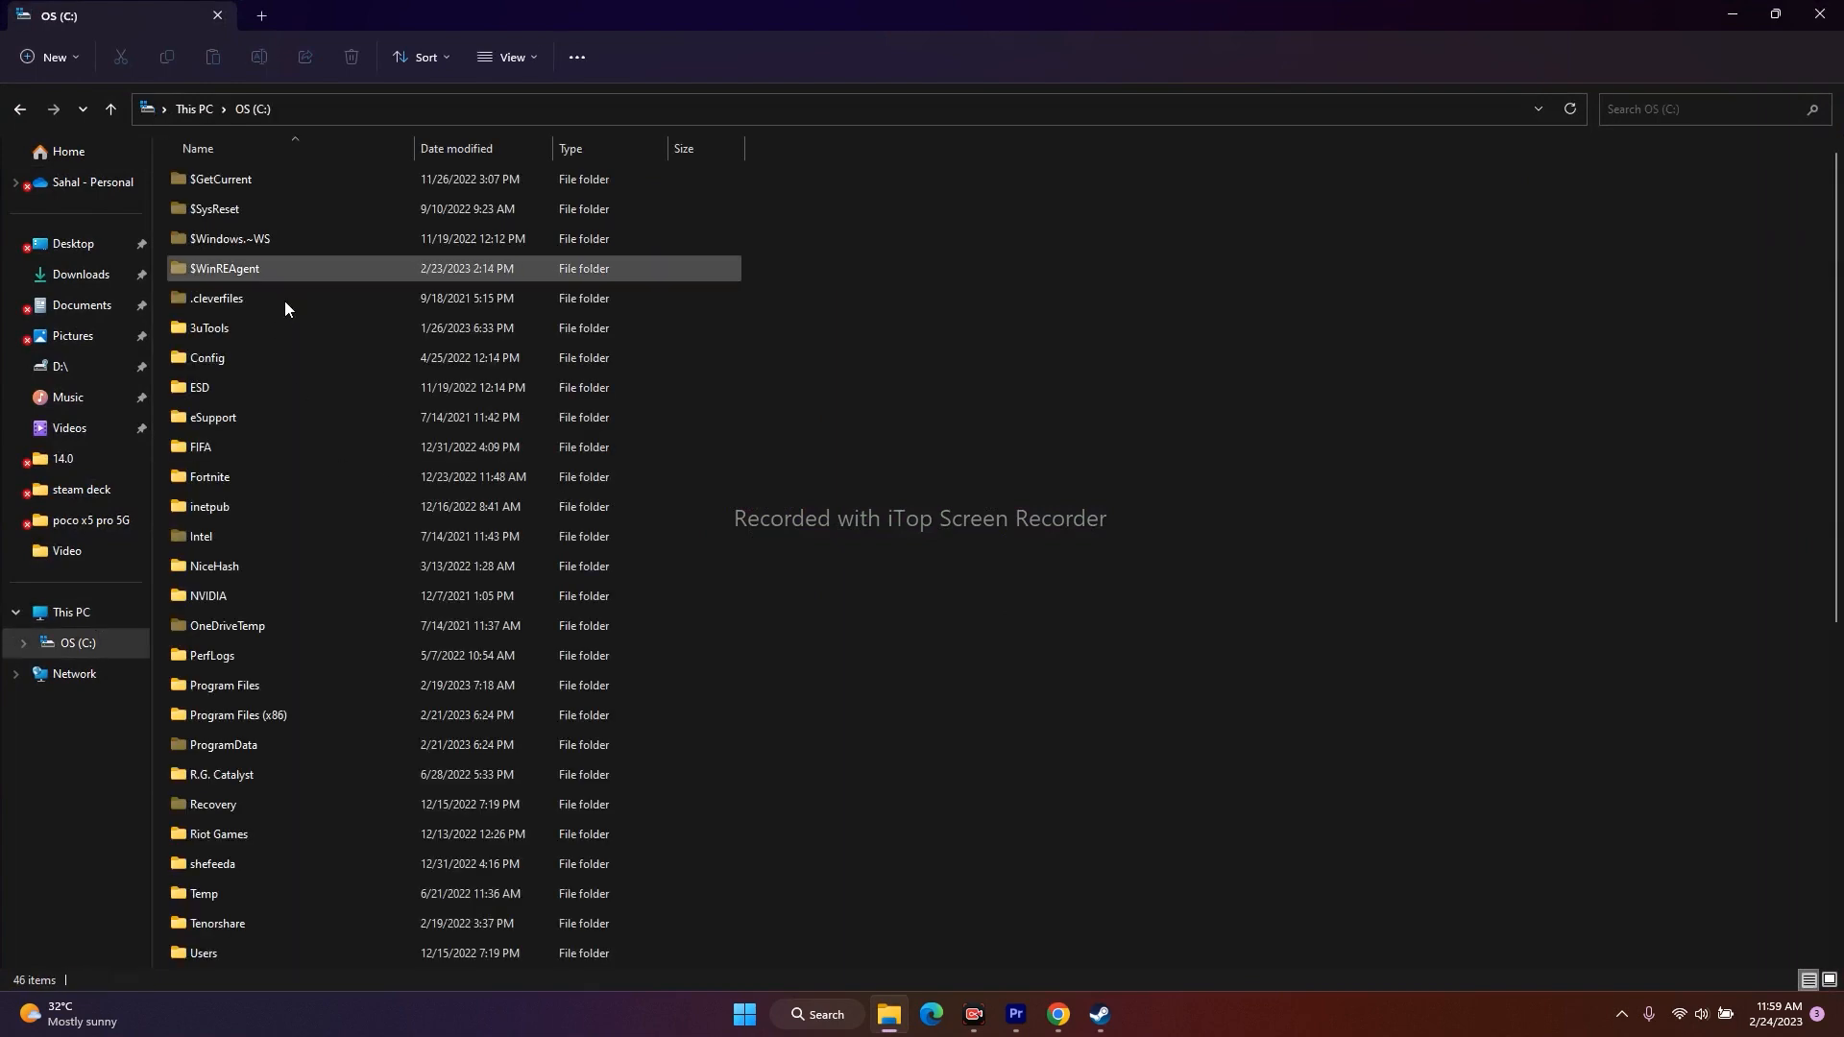
double_click(263, 716)
scroll(319, 454, down, 7)
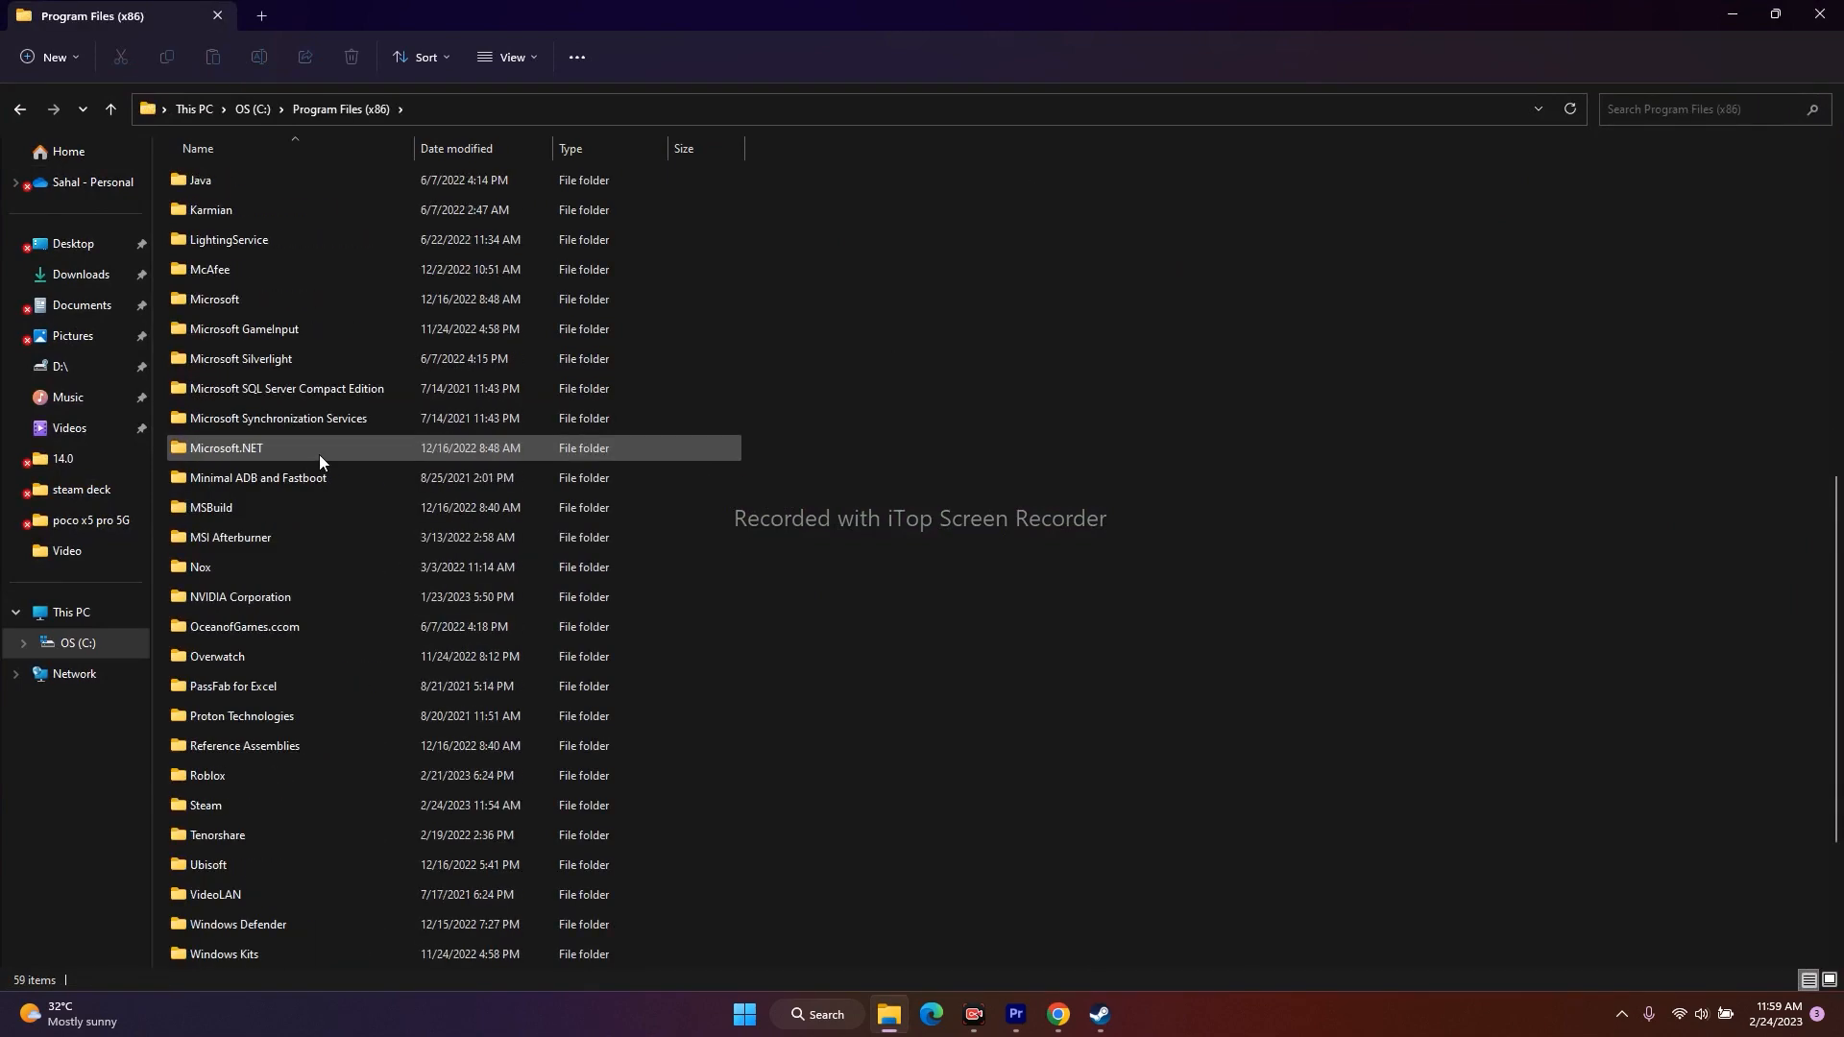
double_click(266, 622)
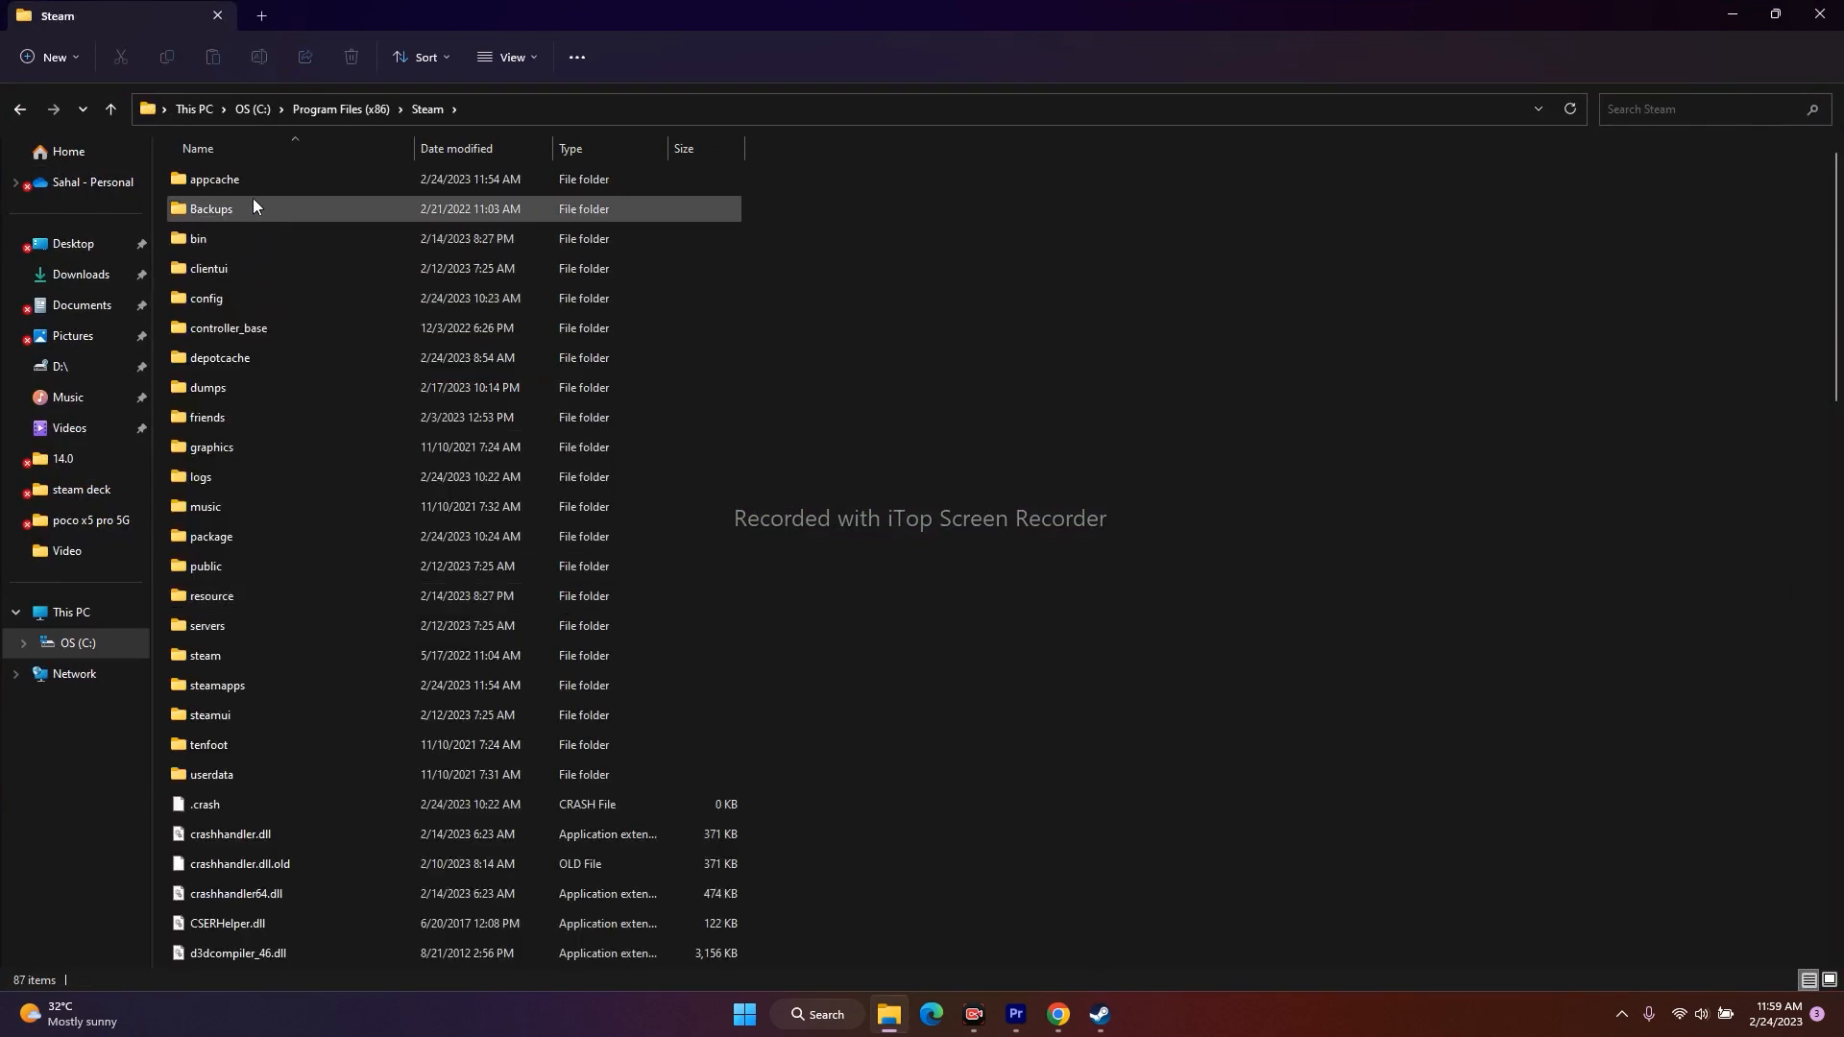
double_click(248, 687)
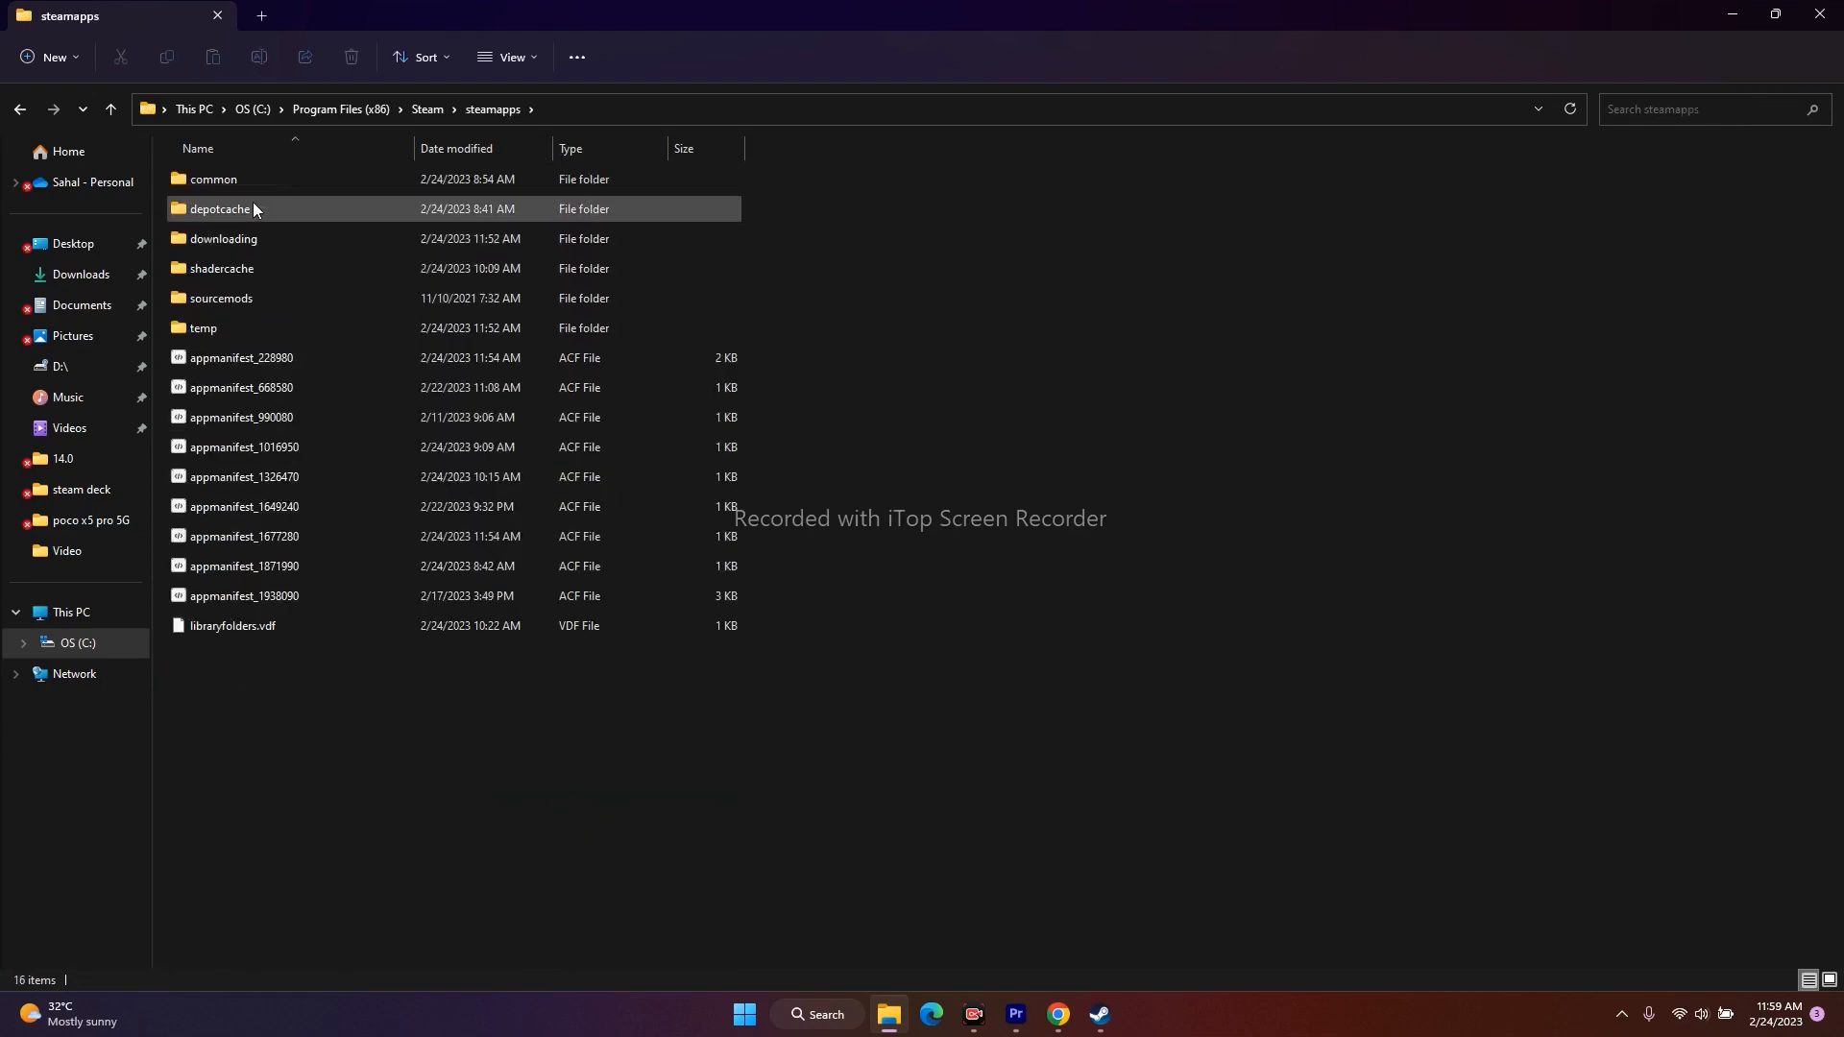
double_click(250, 188)
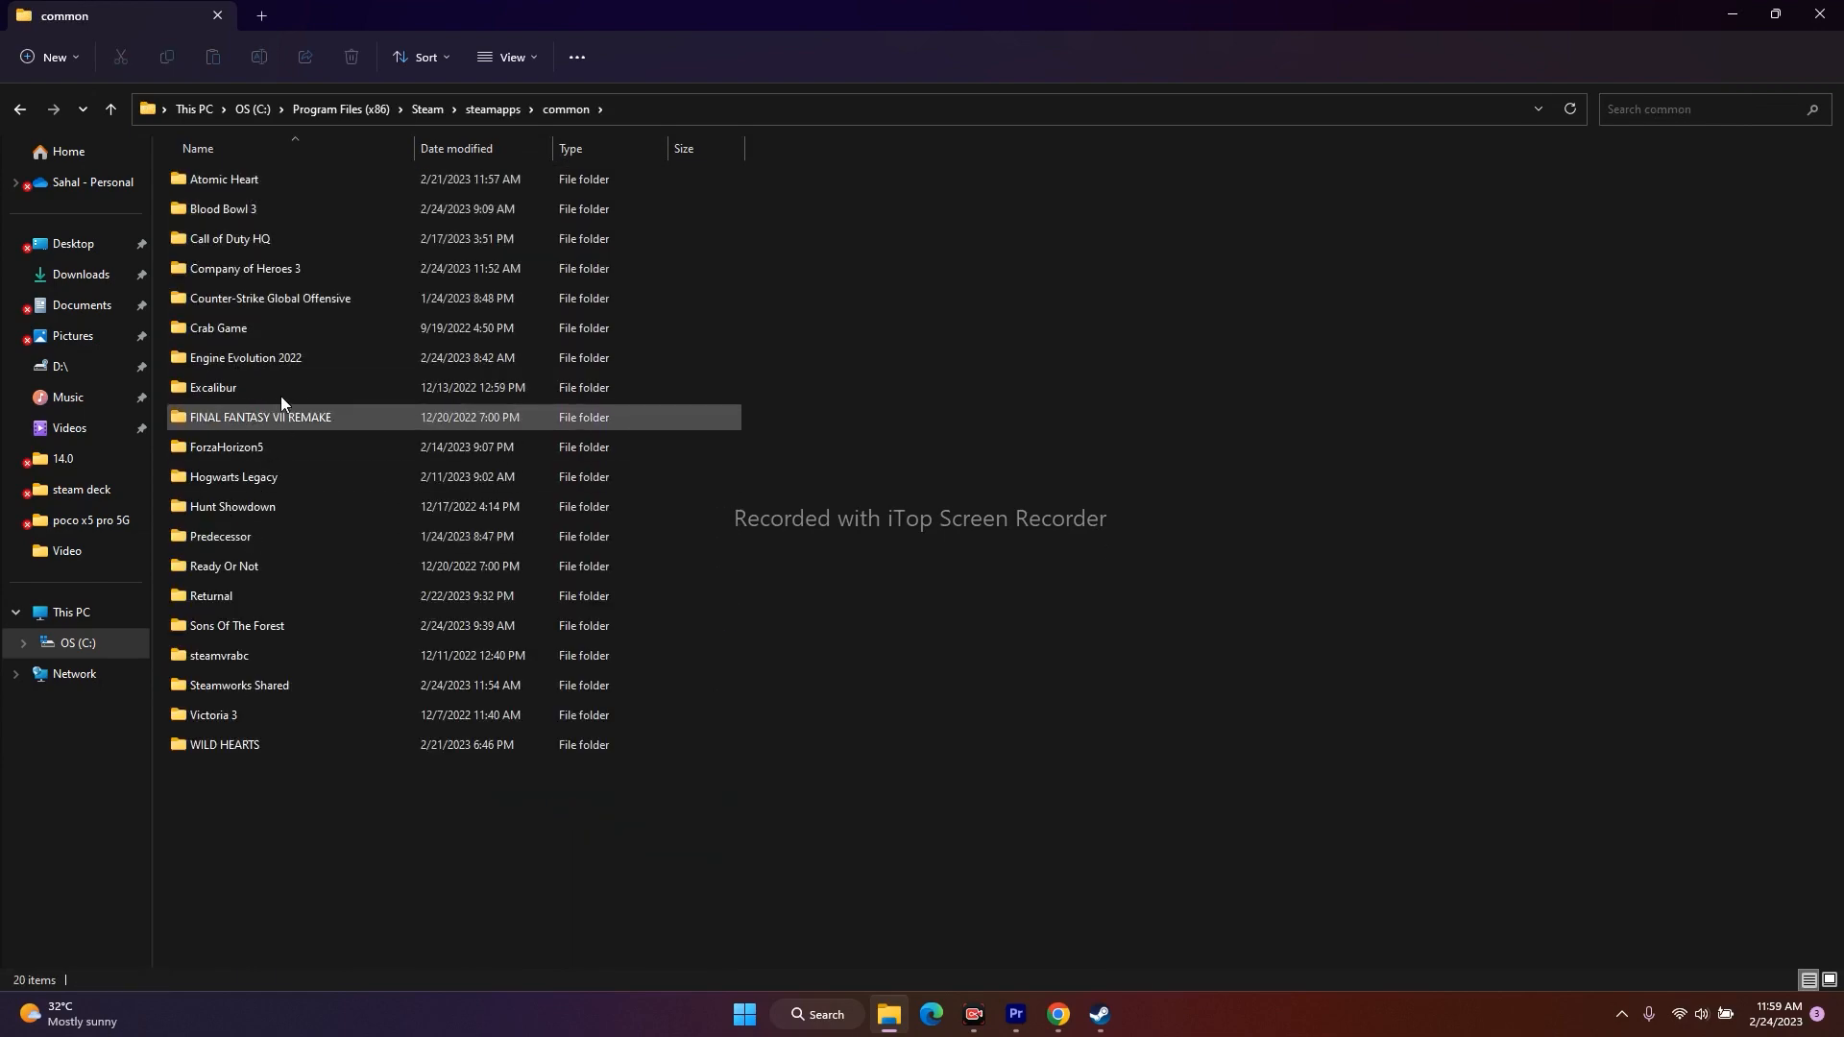
double_click(288, 273)
Review the compatibility settings of the RelicCoH3 application, close its properties and minimize the folder window.
scroll(288, 475, down, 7)
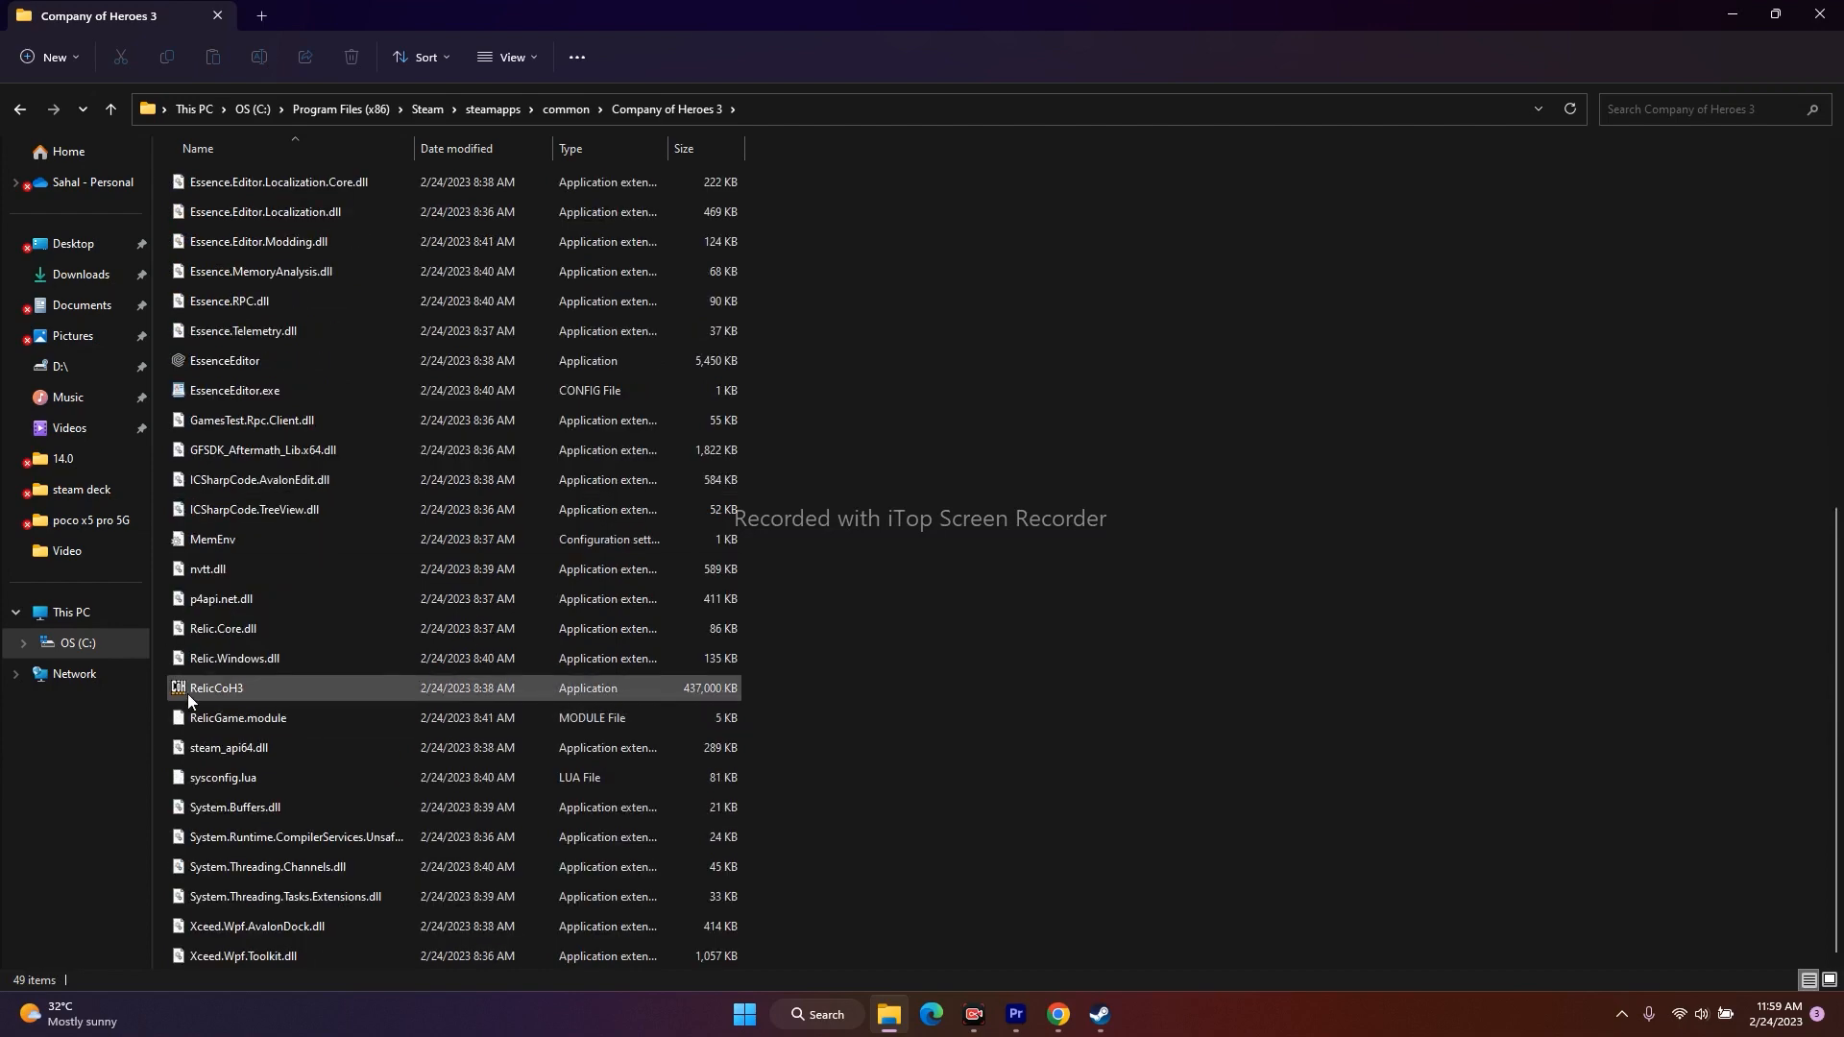
click(421, 690)
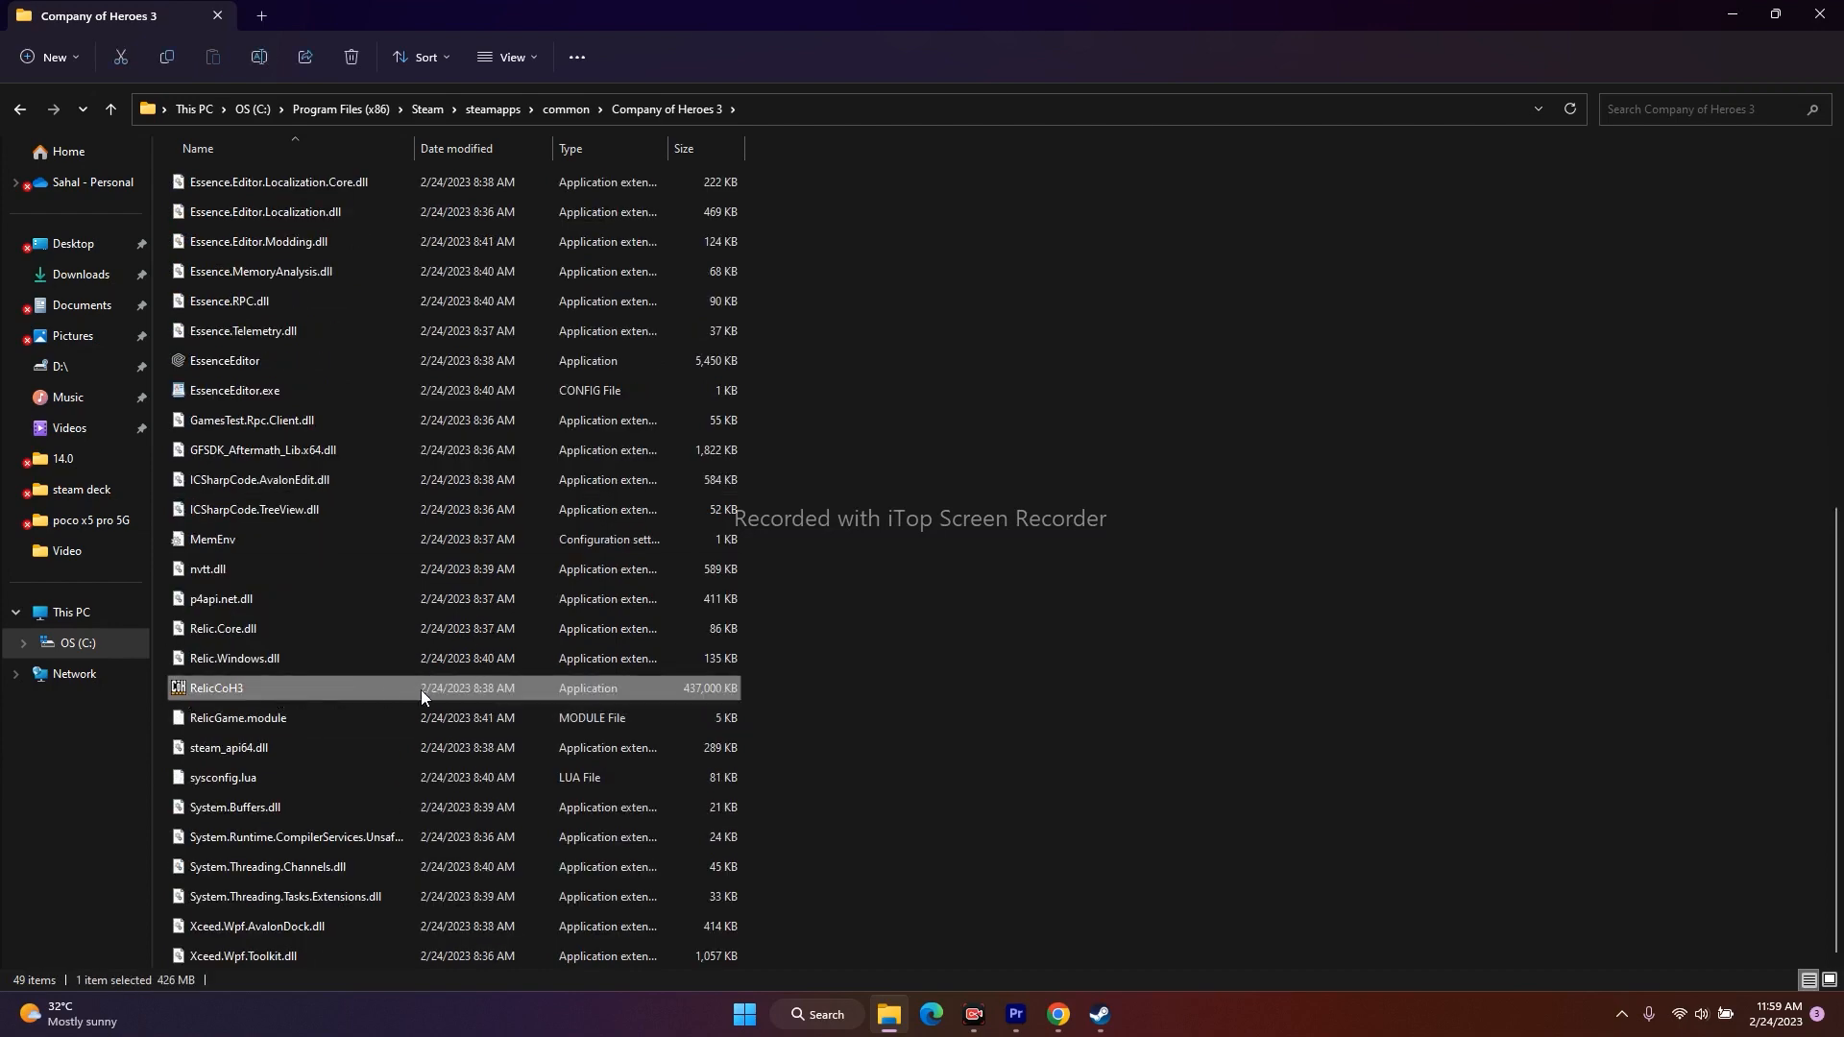
right_click(478, 688)
click(530, 673)
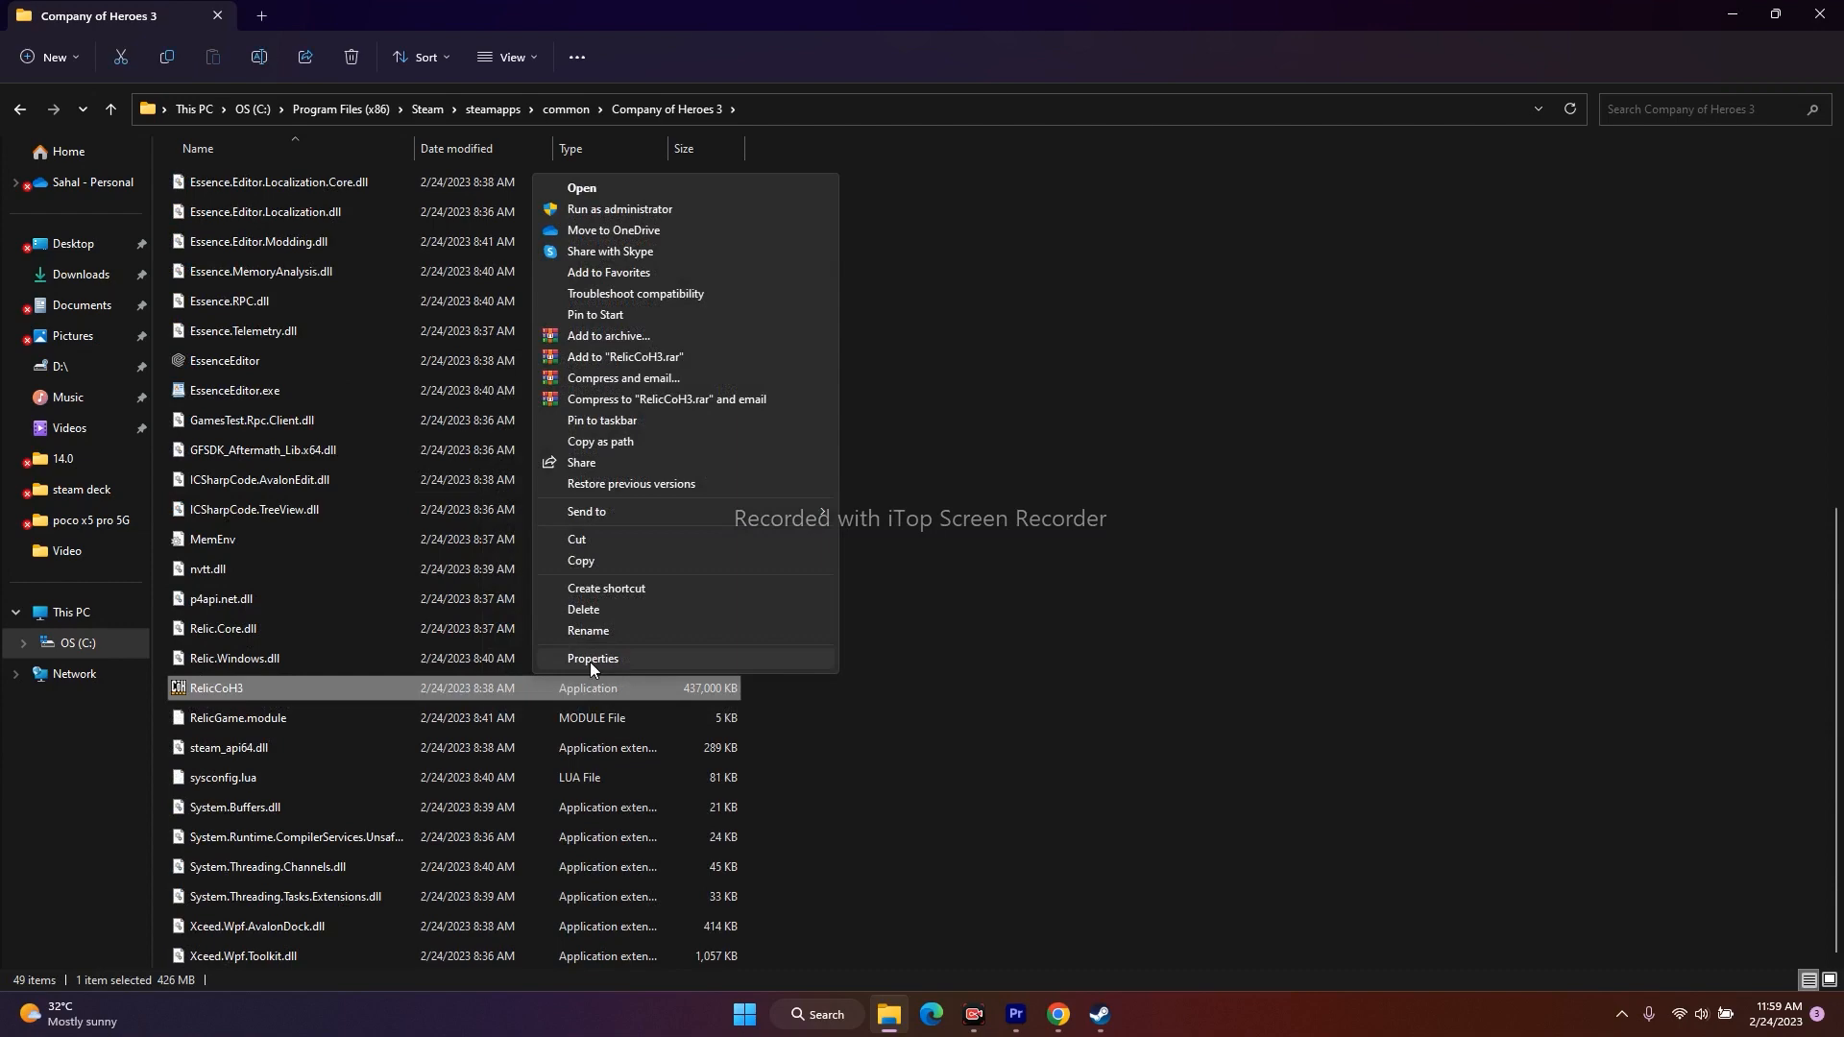
click(591, 661)
click(709, 507)
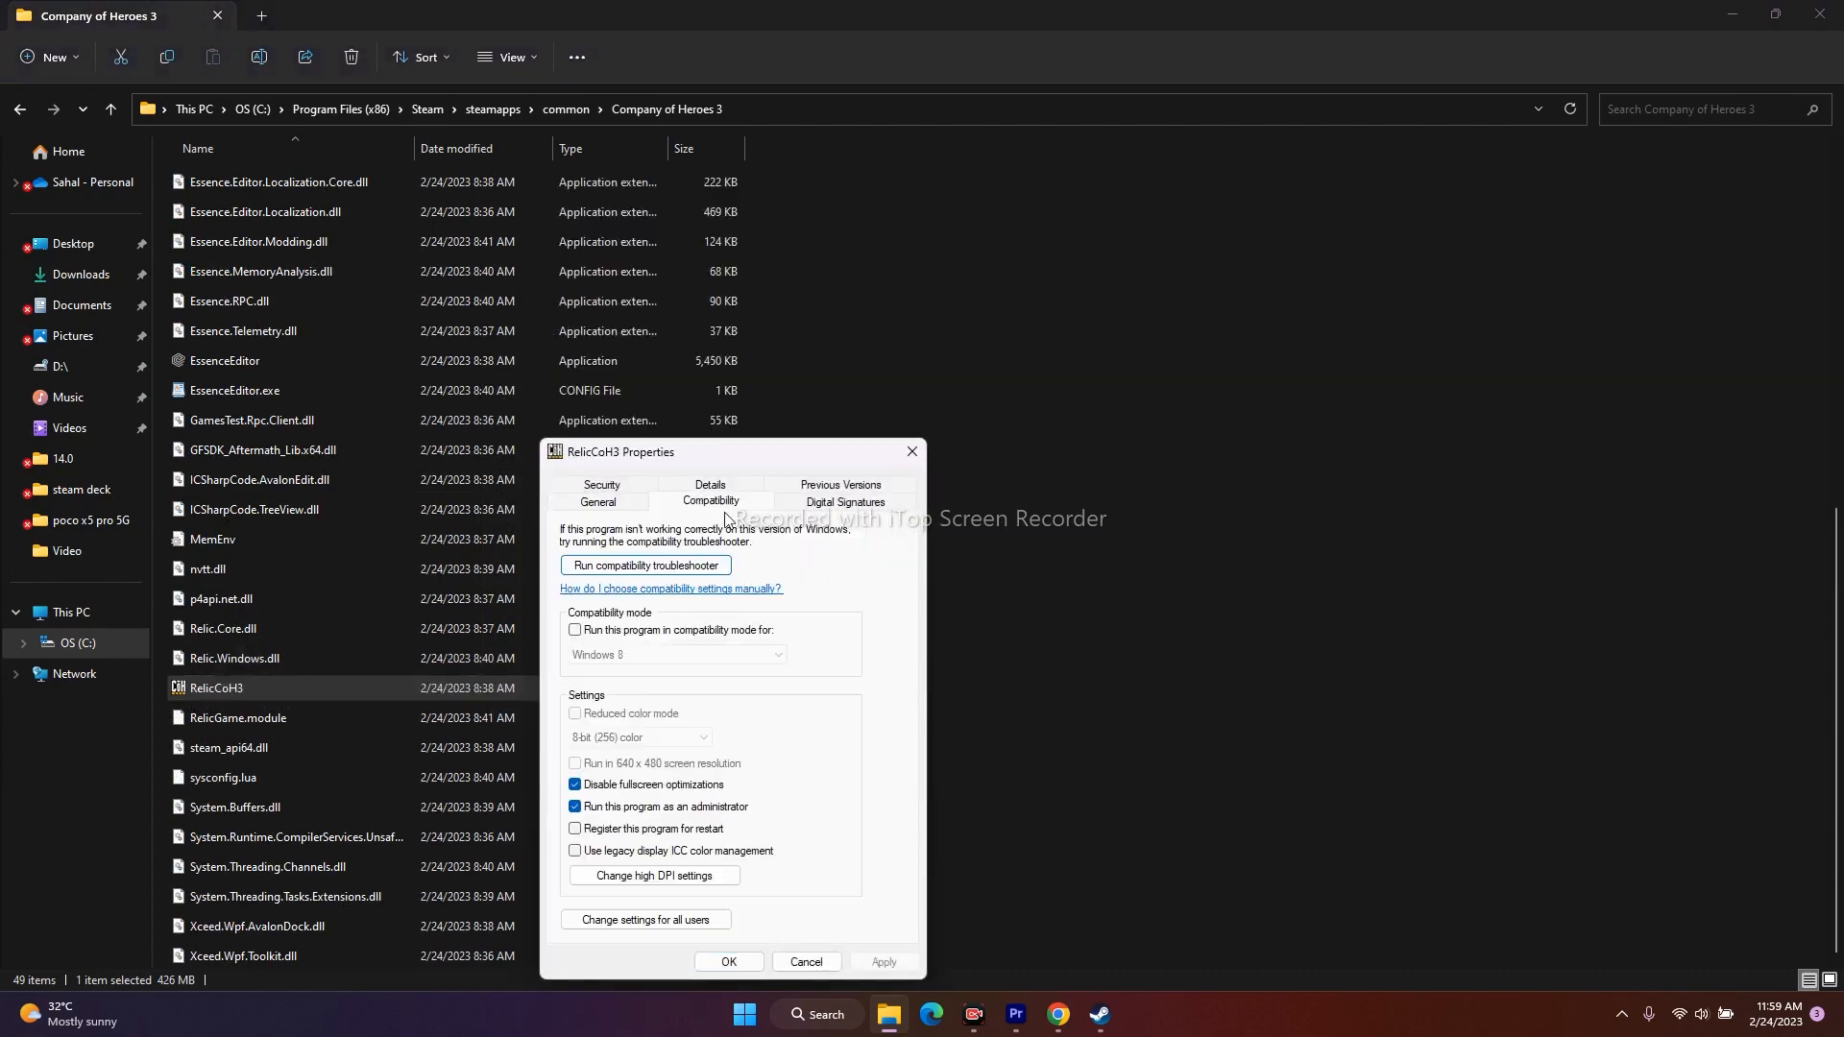
drag(768, 452, 1082, 72)
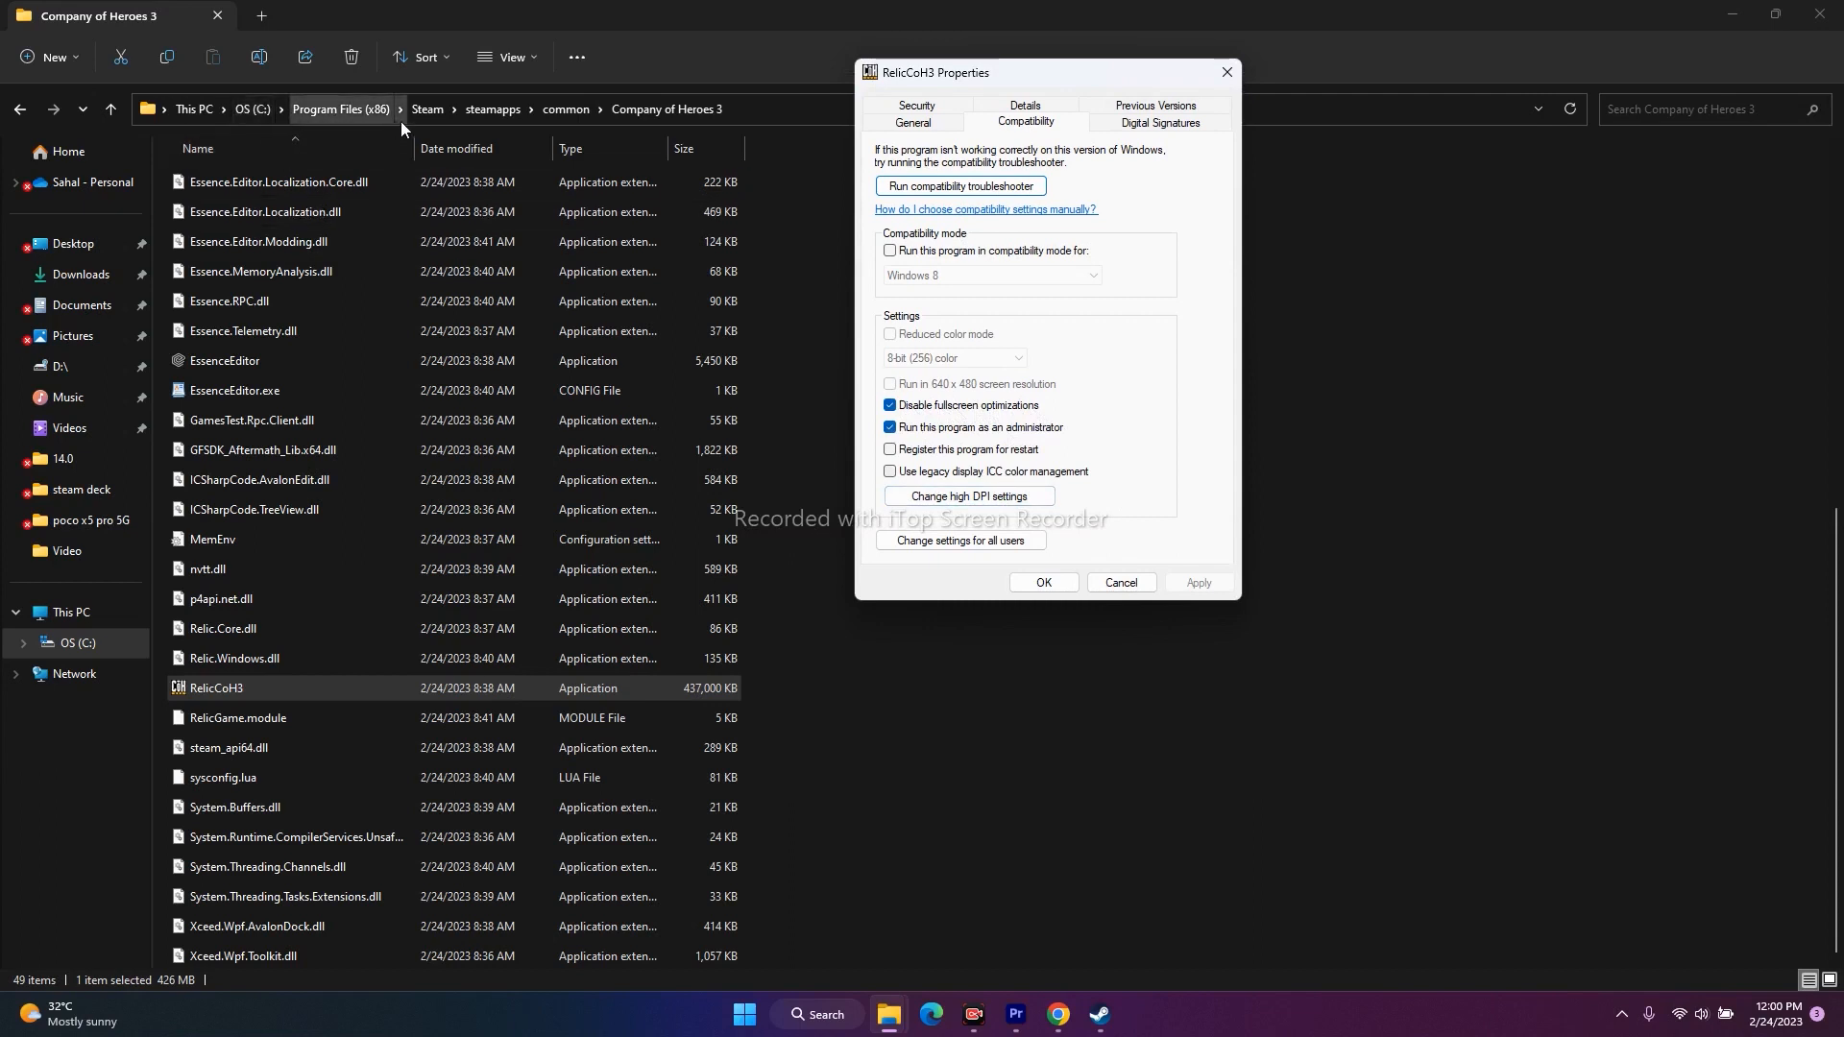
click(1044, 583)
click(1732, 15)
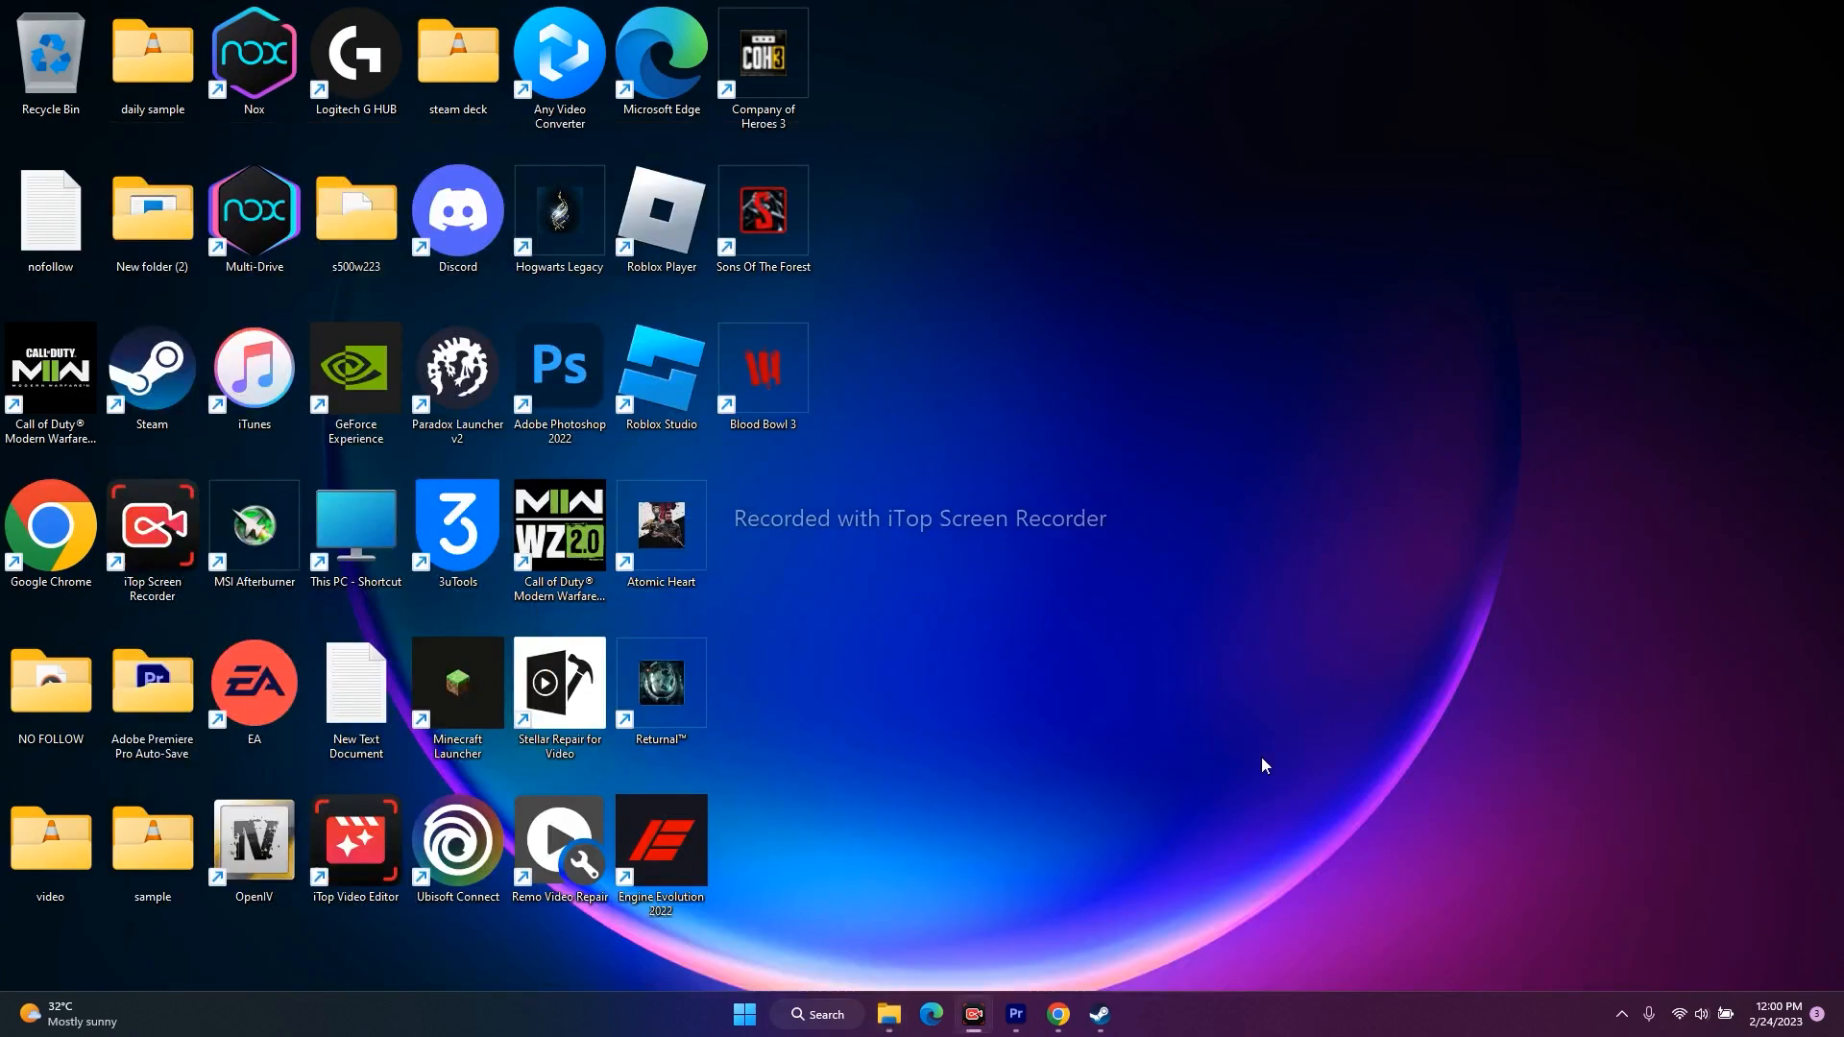
click(1100, 1014)
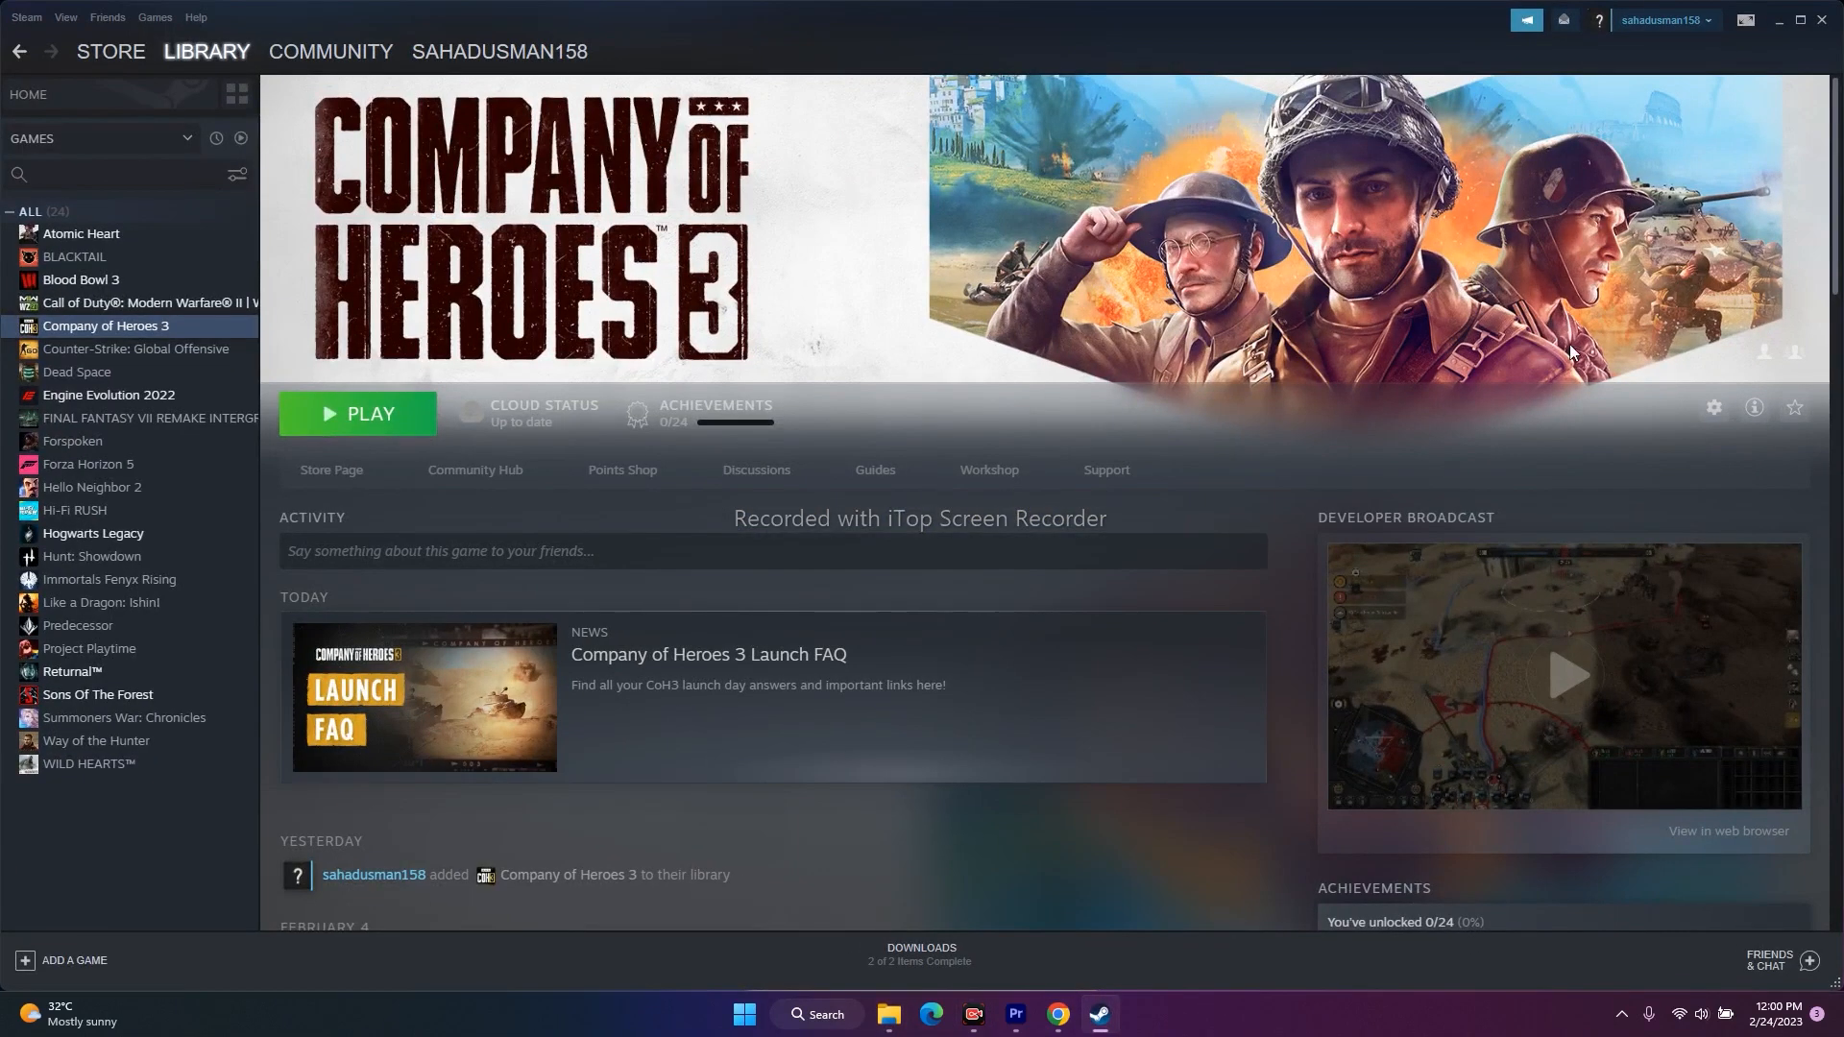
click(1782, 20)
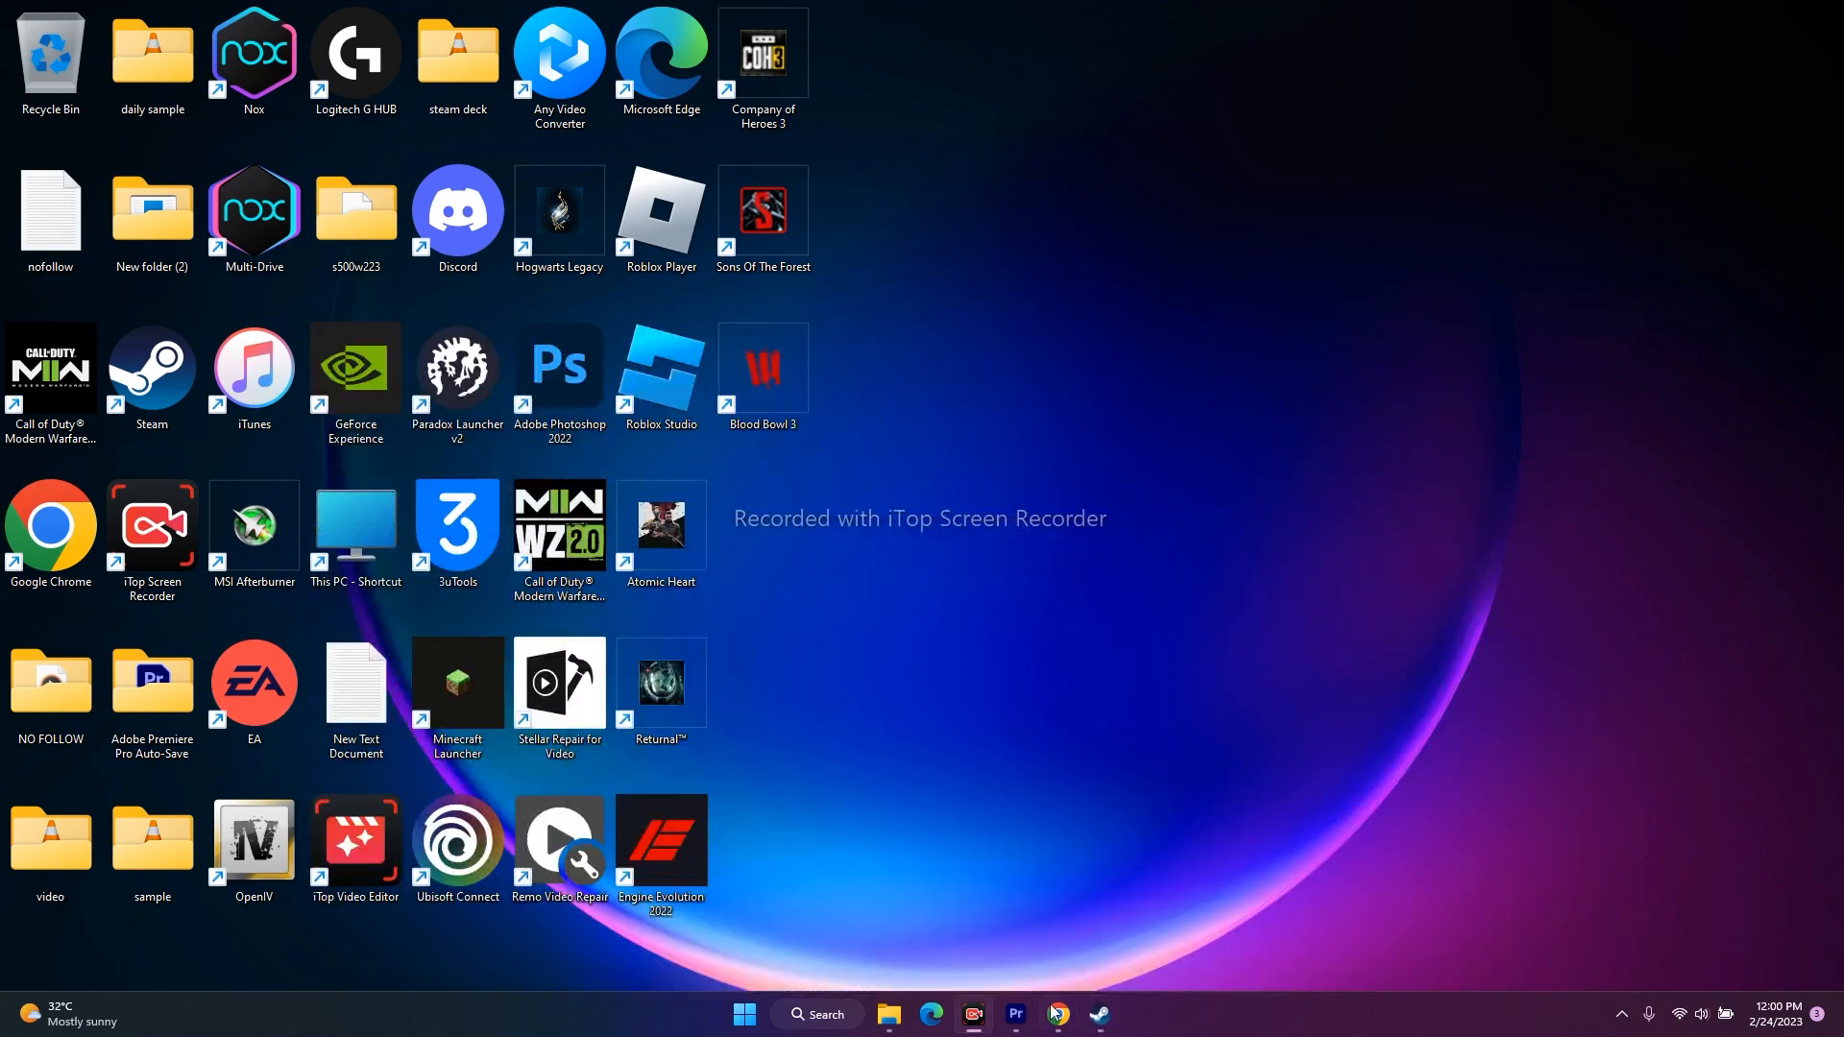
click(889, 1014)
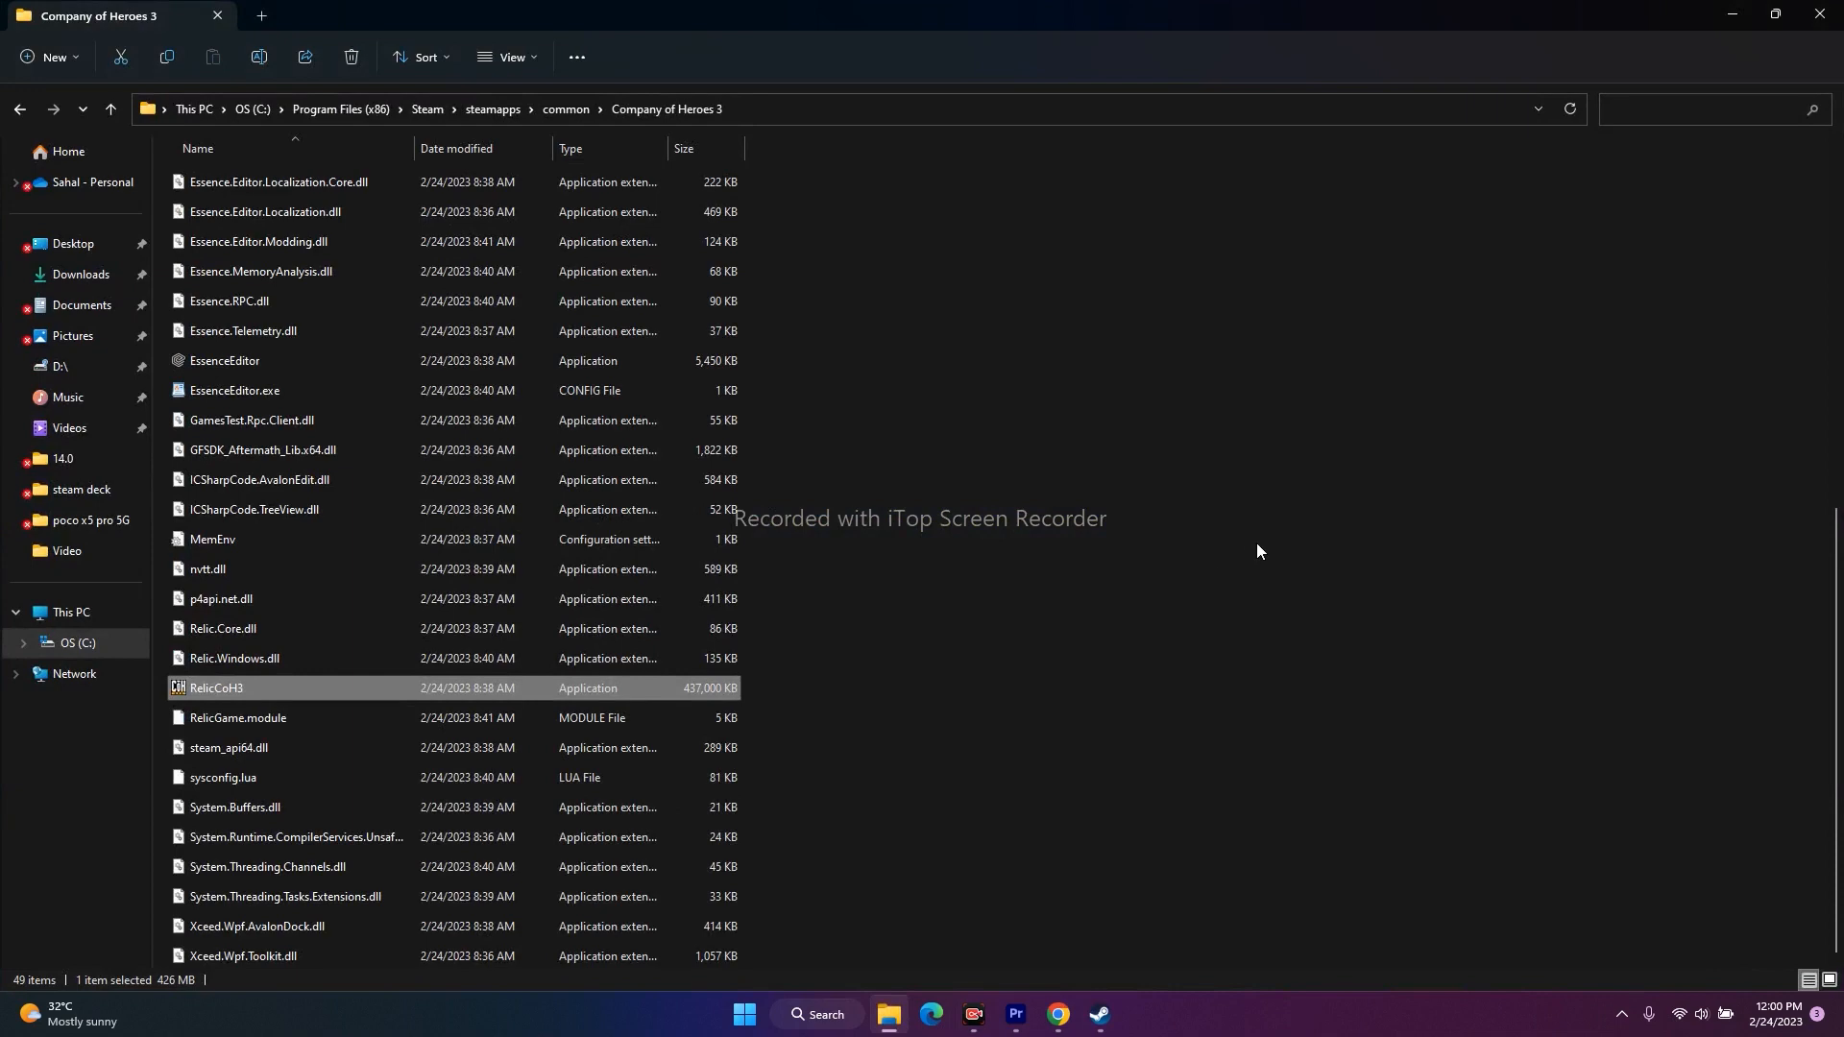
click(1102, 1016)
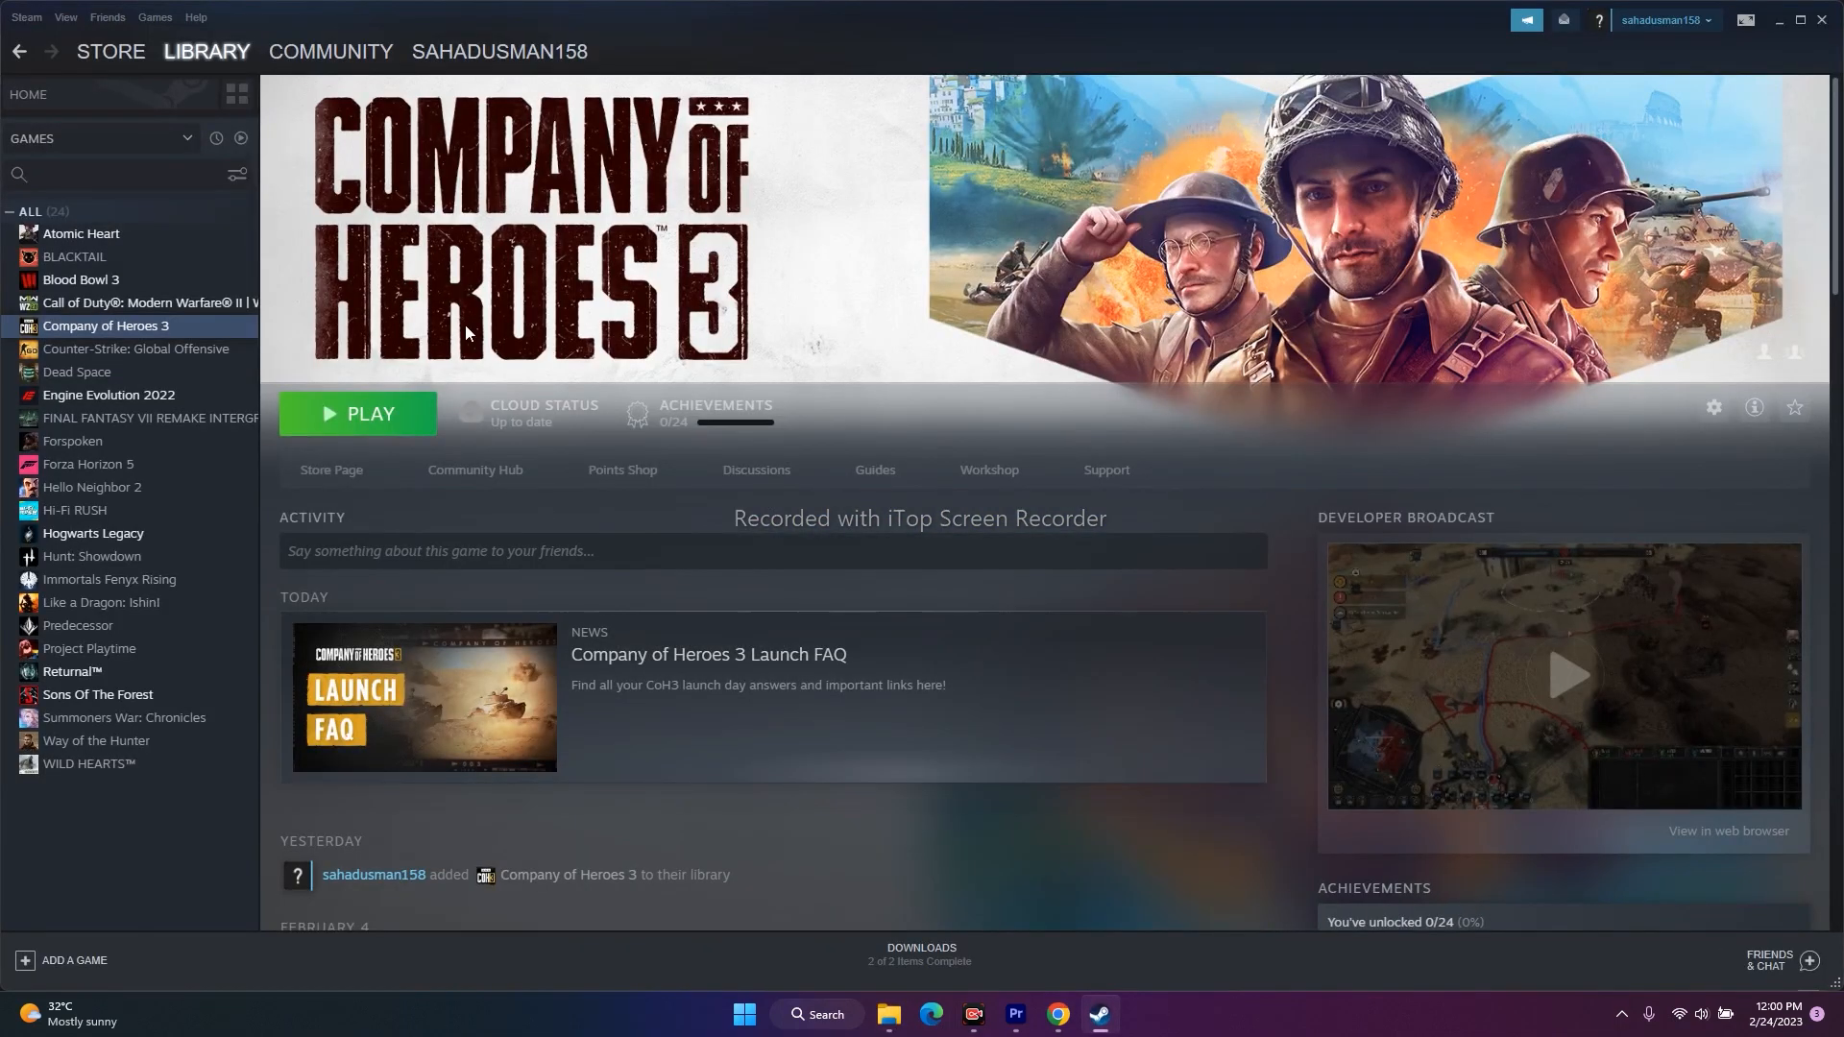
click(1779, 23)
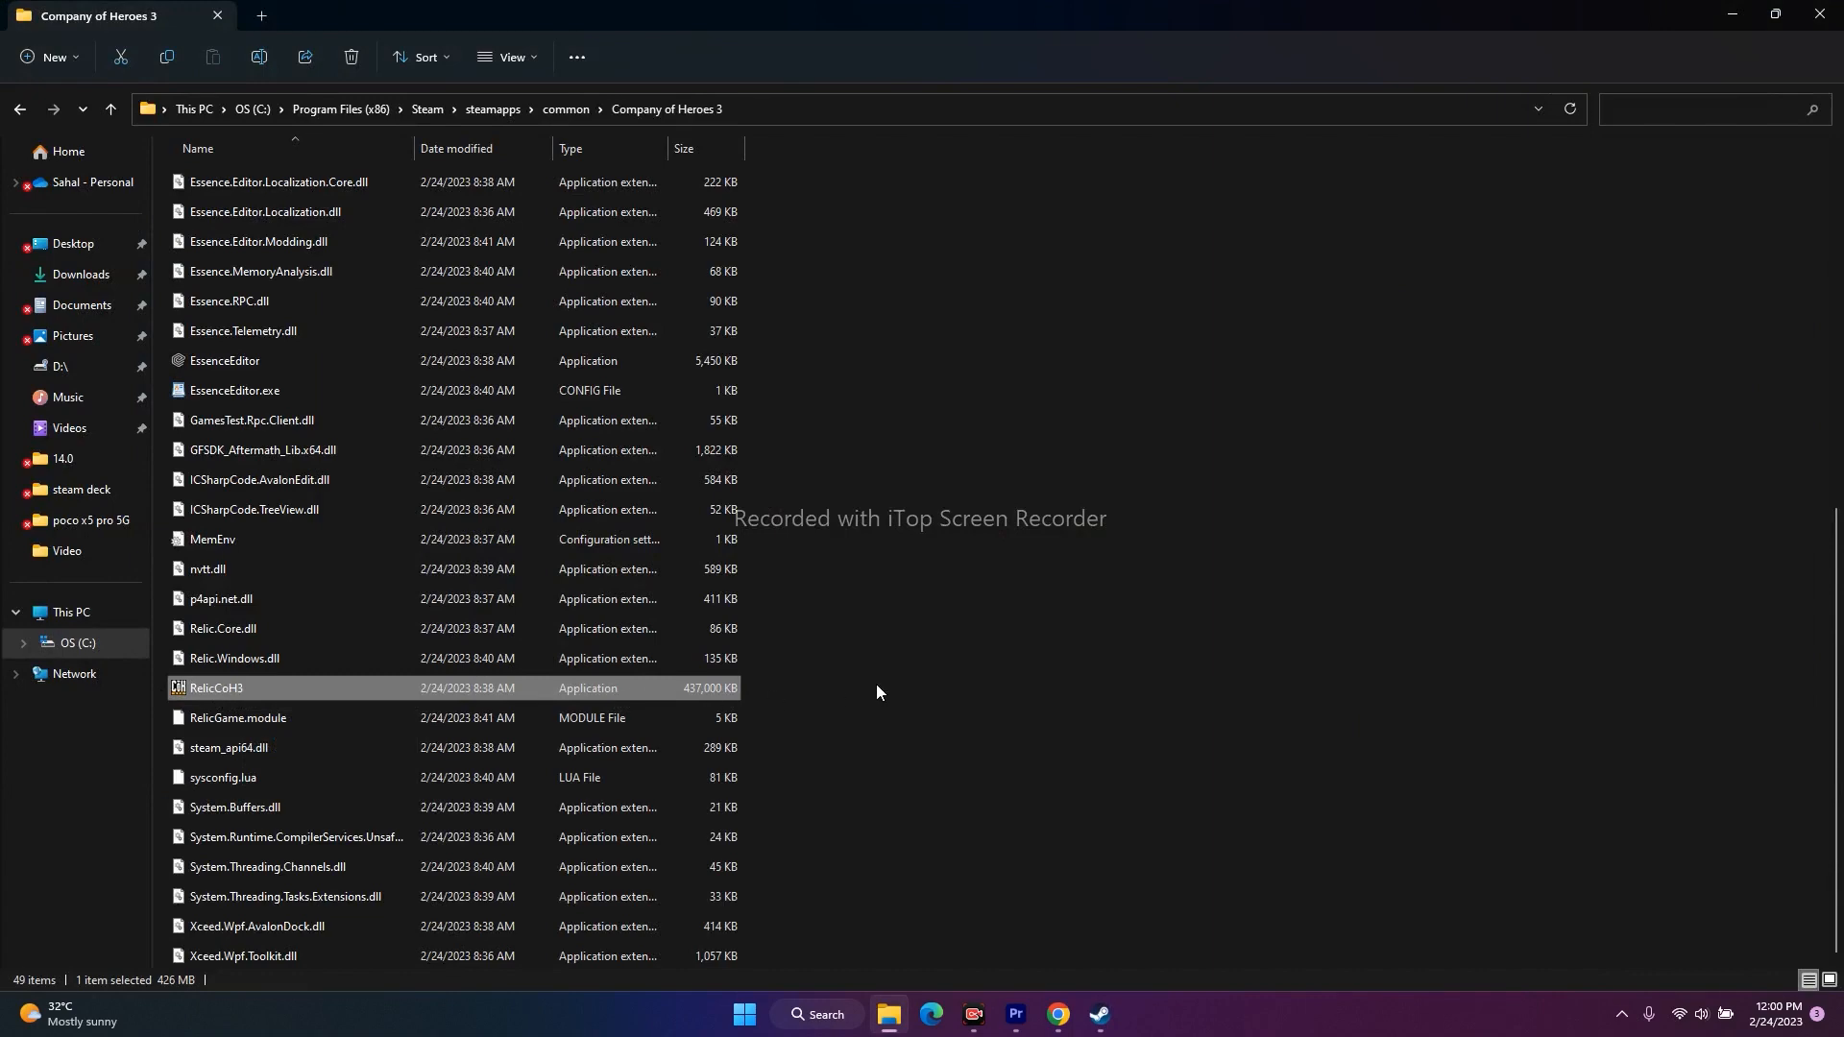
Close the Company of Heroes 3 folder window and minimize Steam to reach the desktop.
click(1837, 13)
click(1099, 1014)
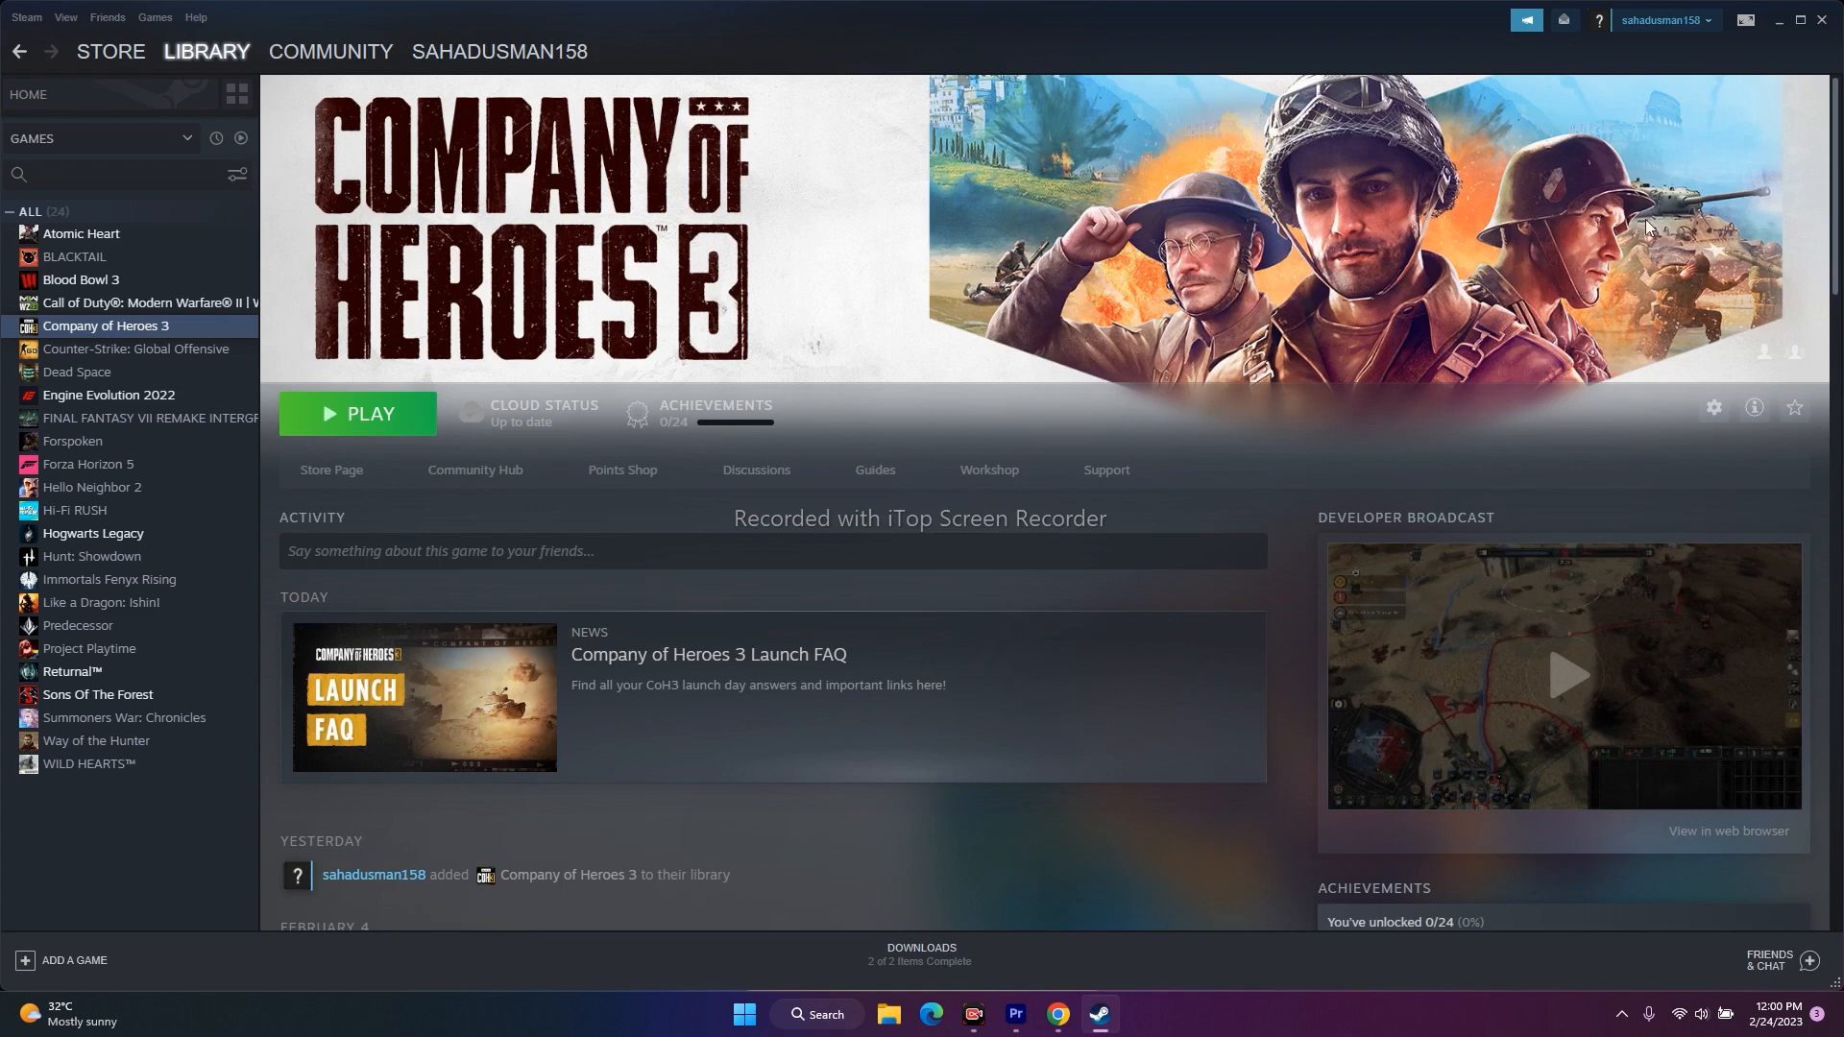
click(1779, 20)
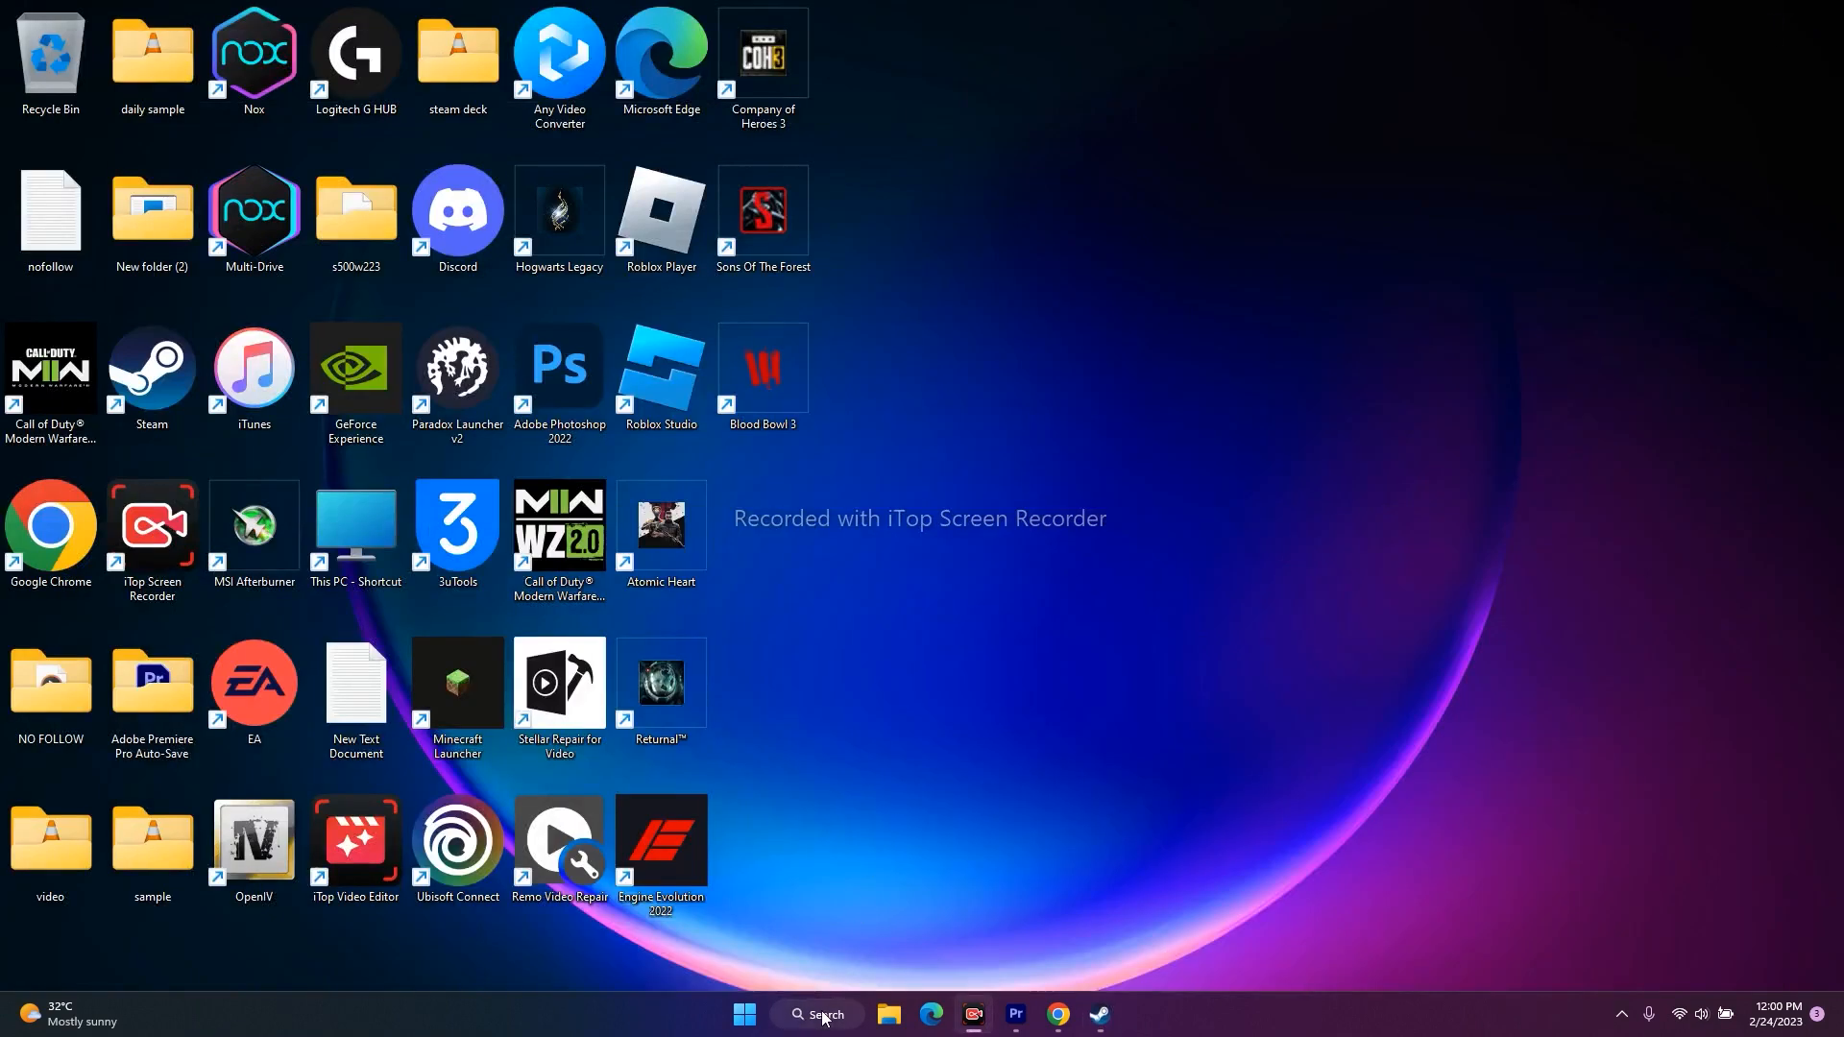
Open Windows Defender Firewall and go to its list of allowed apps and features.
click(823, 1014)
click(656, 732)
click(111, 527)
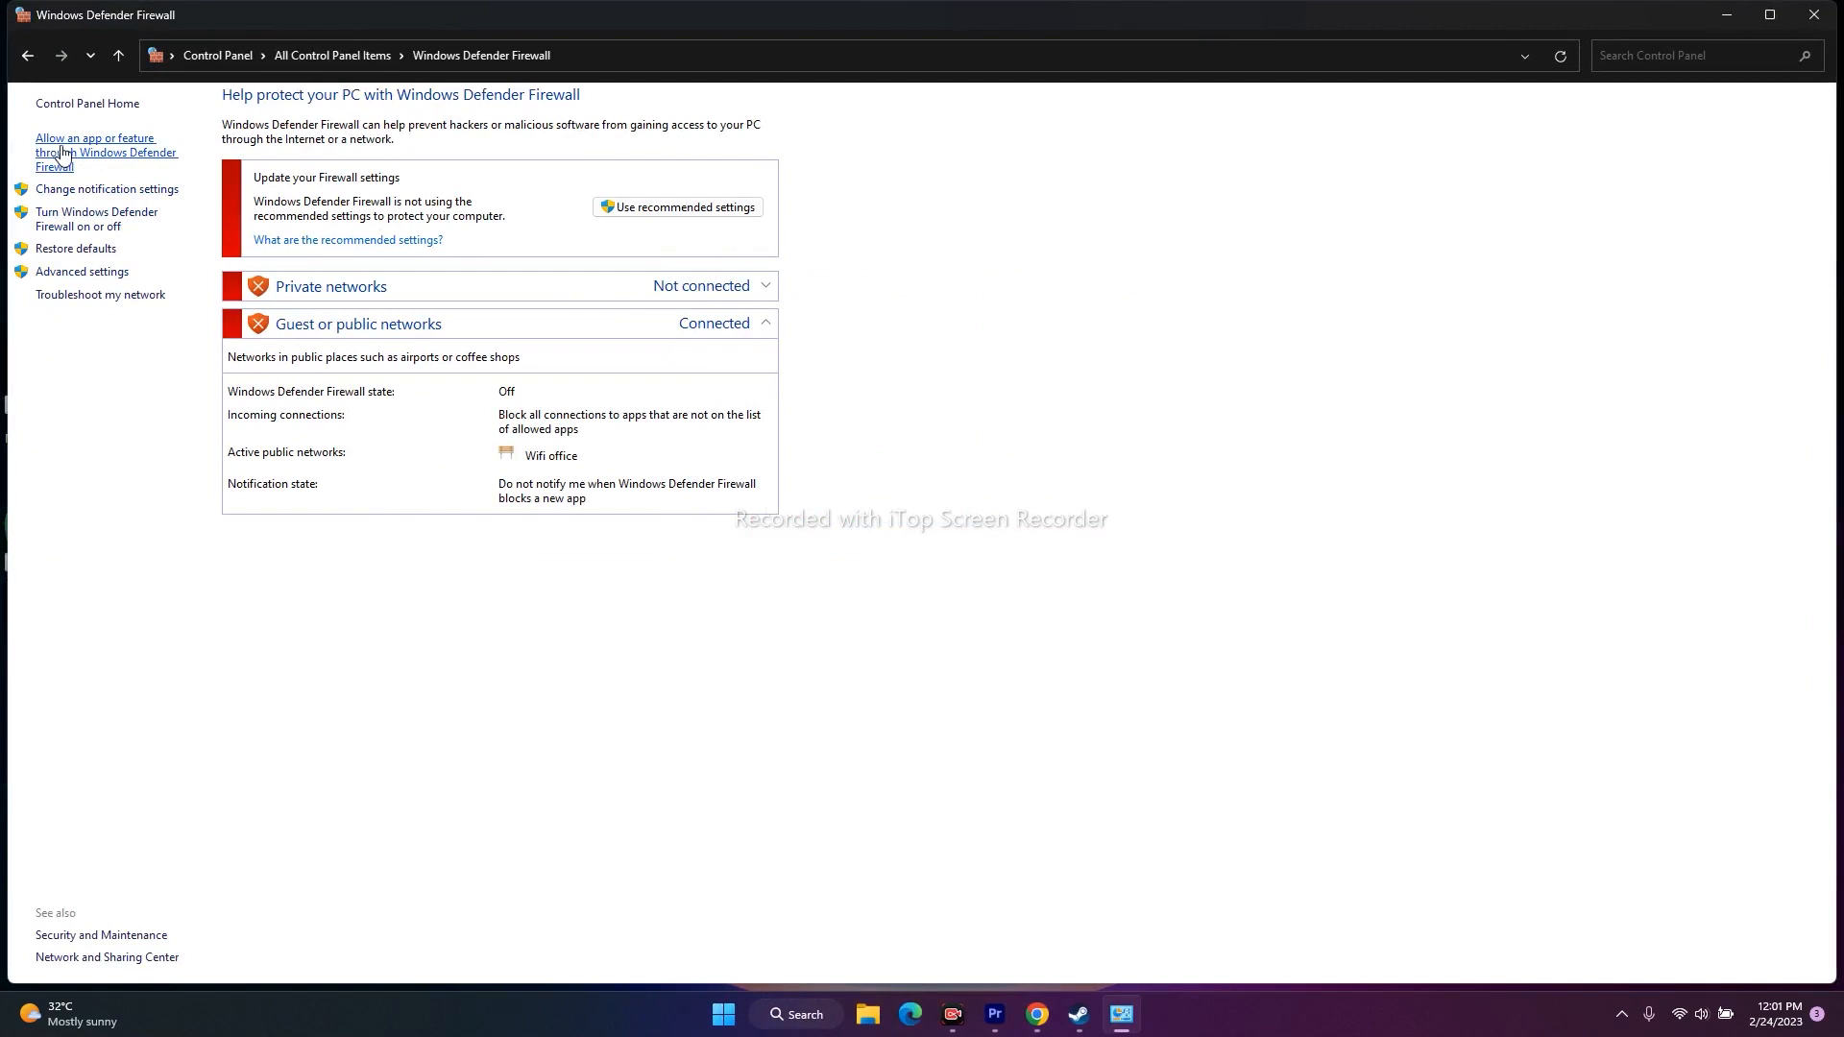
click(62, 154)
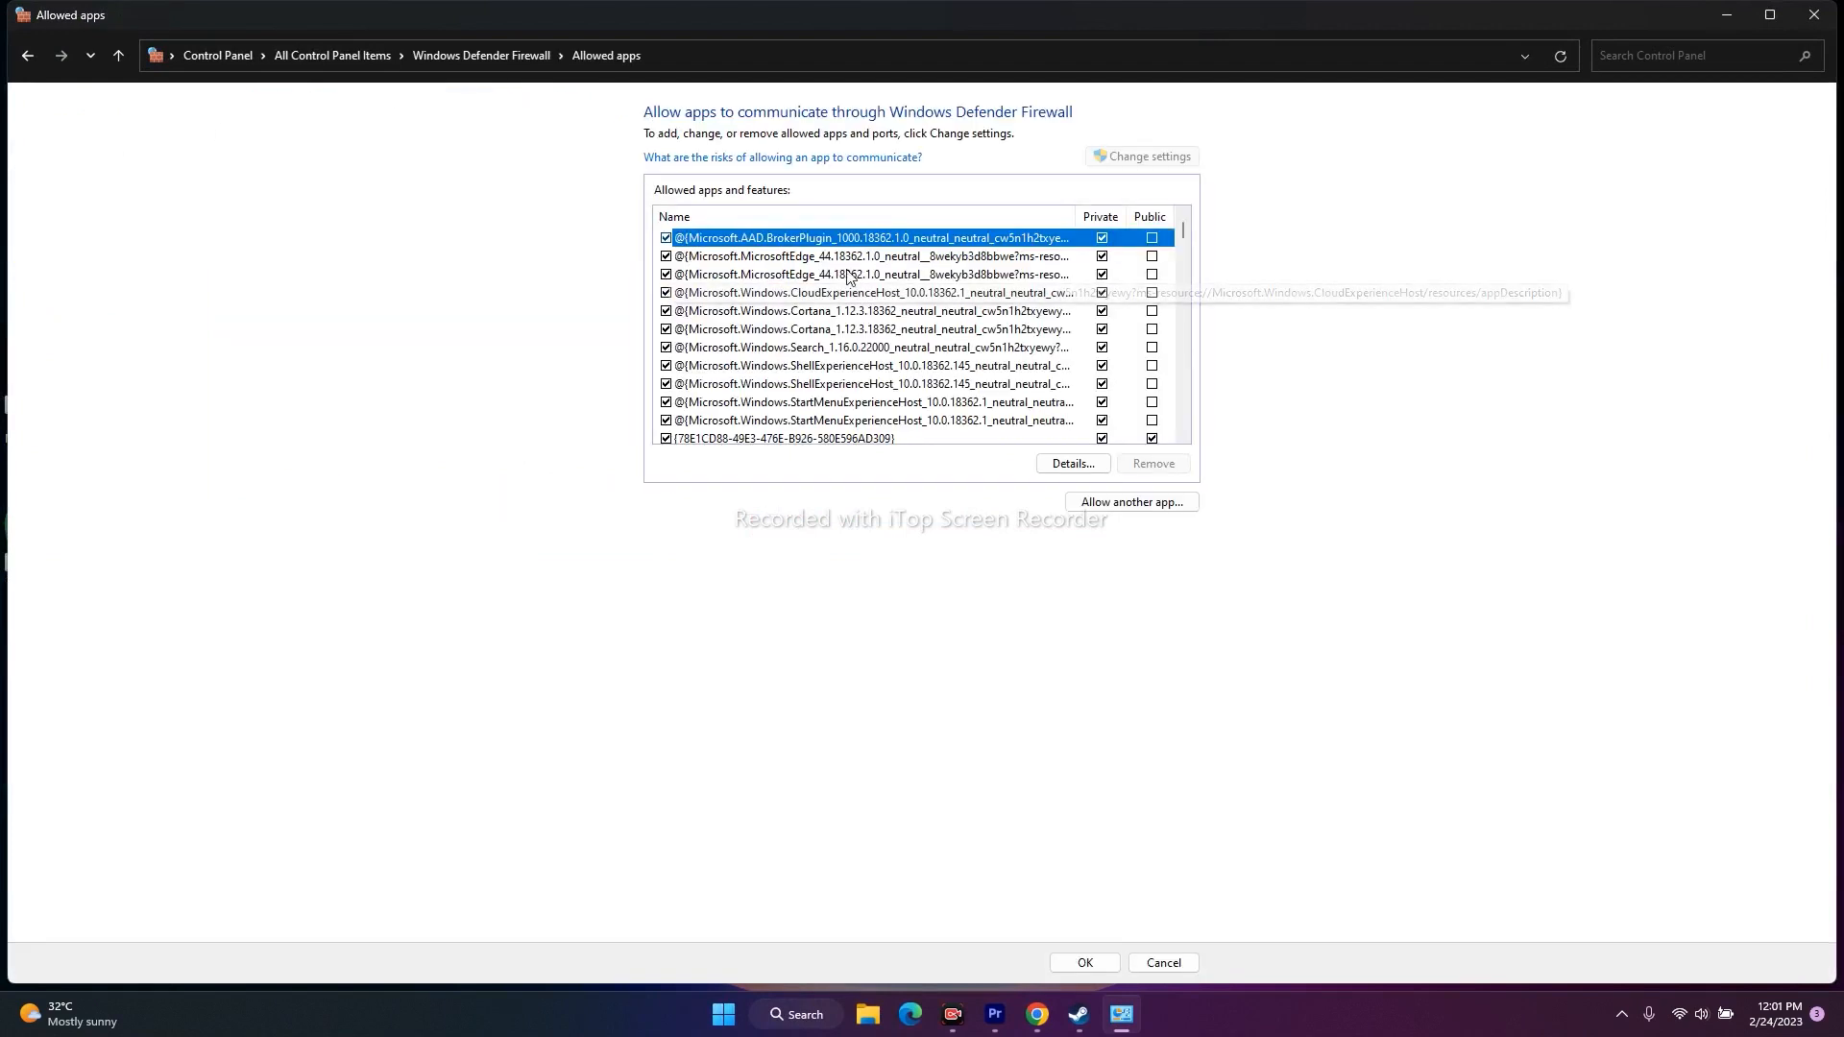
Find Company of Heroes 3 in the list of allowed apps and select its entry.
scroll(817, 289, down, 10)
scroll(779, 297, down, 13)
scroll(783, 297, down, 3)
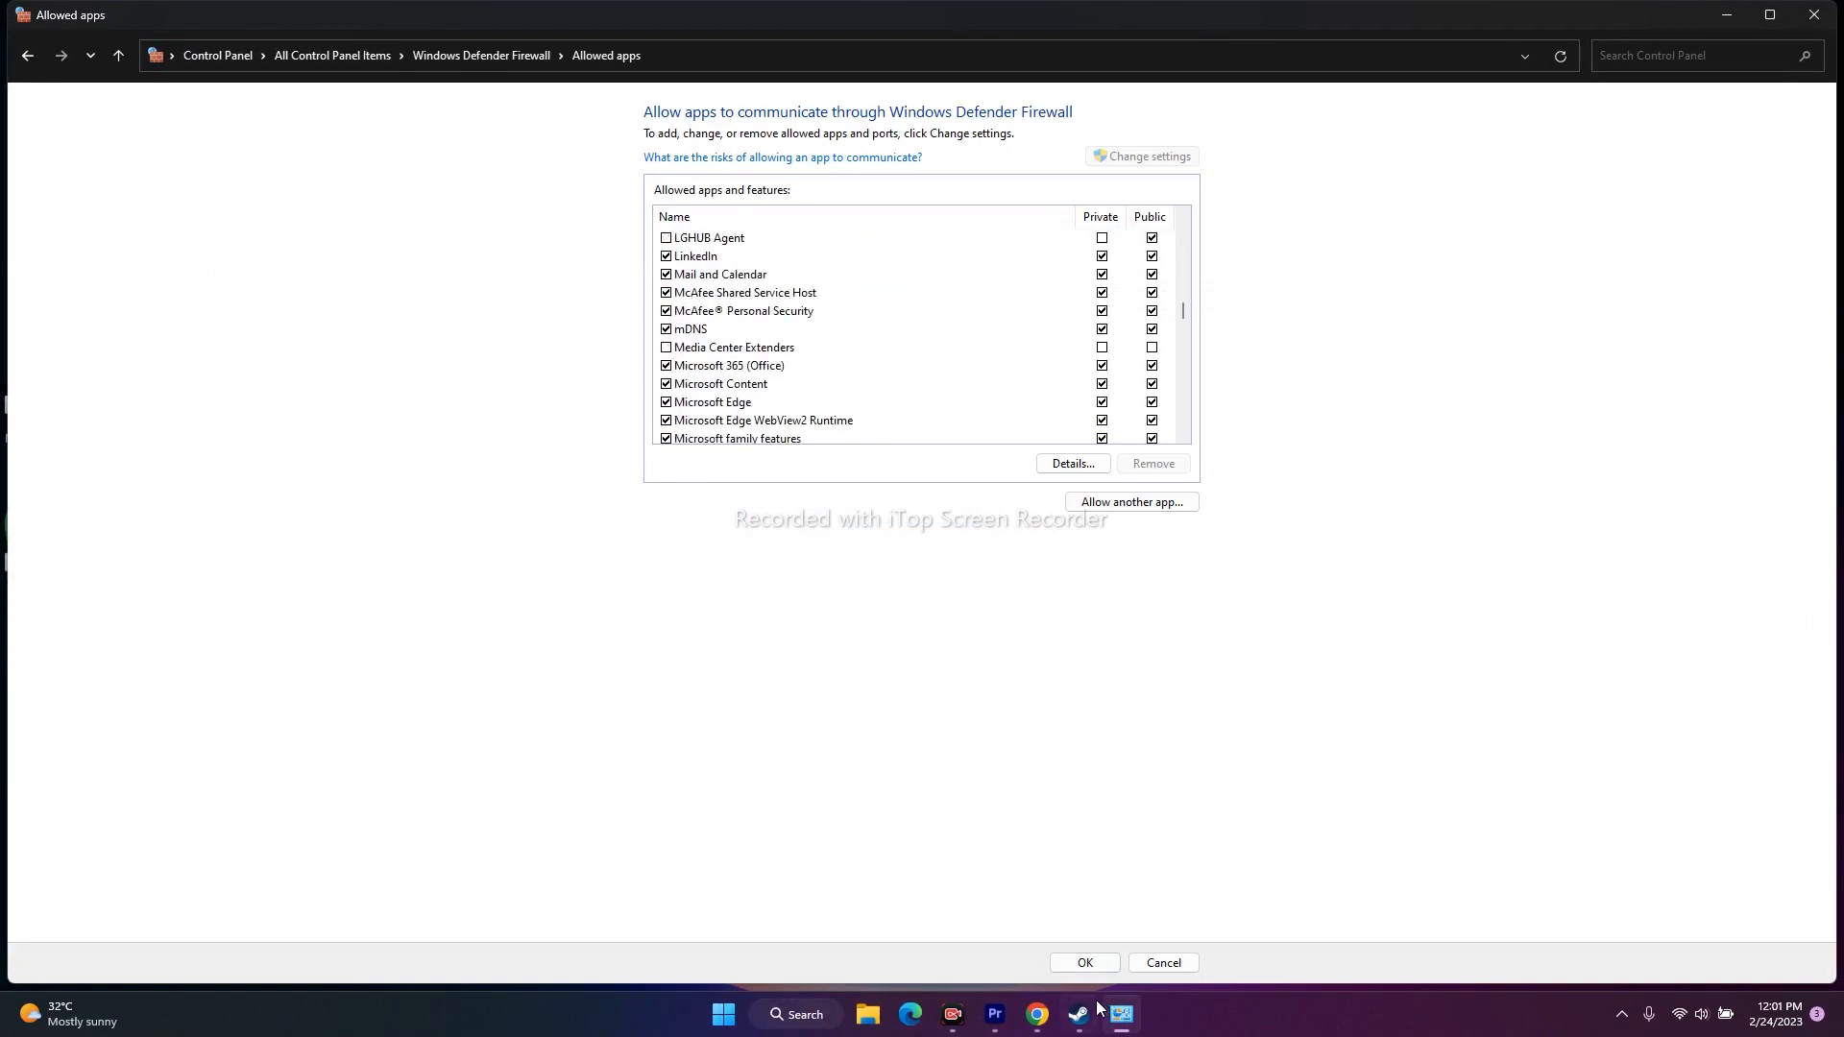
scroll(791, 336, up, 18)
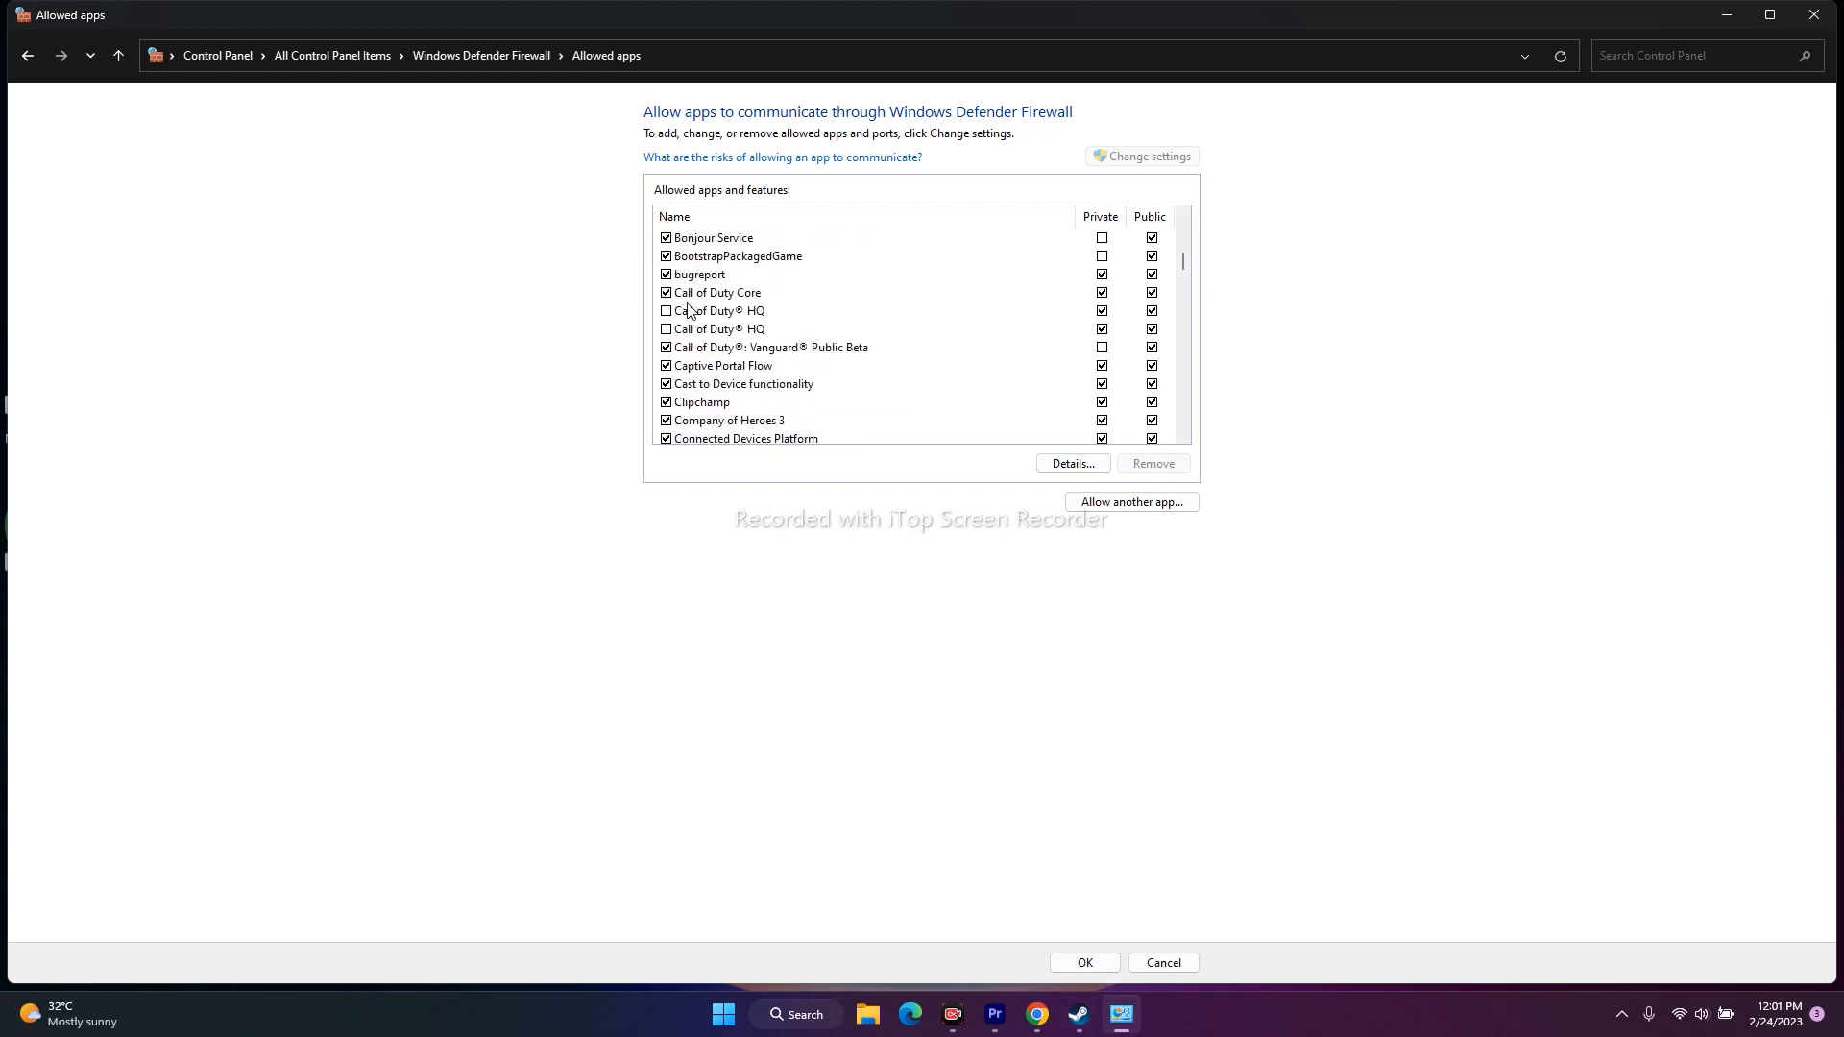
scroll(692, 315, down, 1)
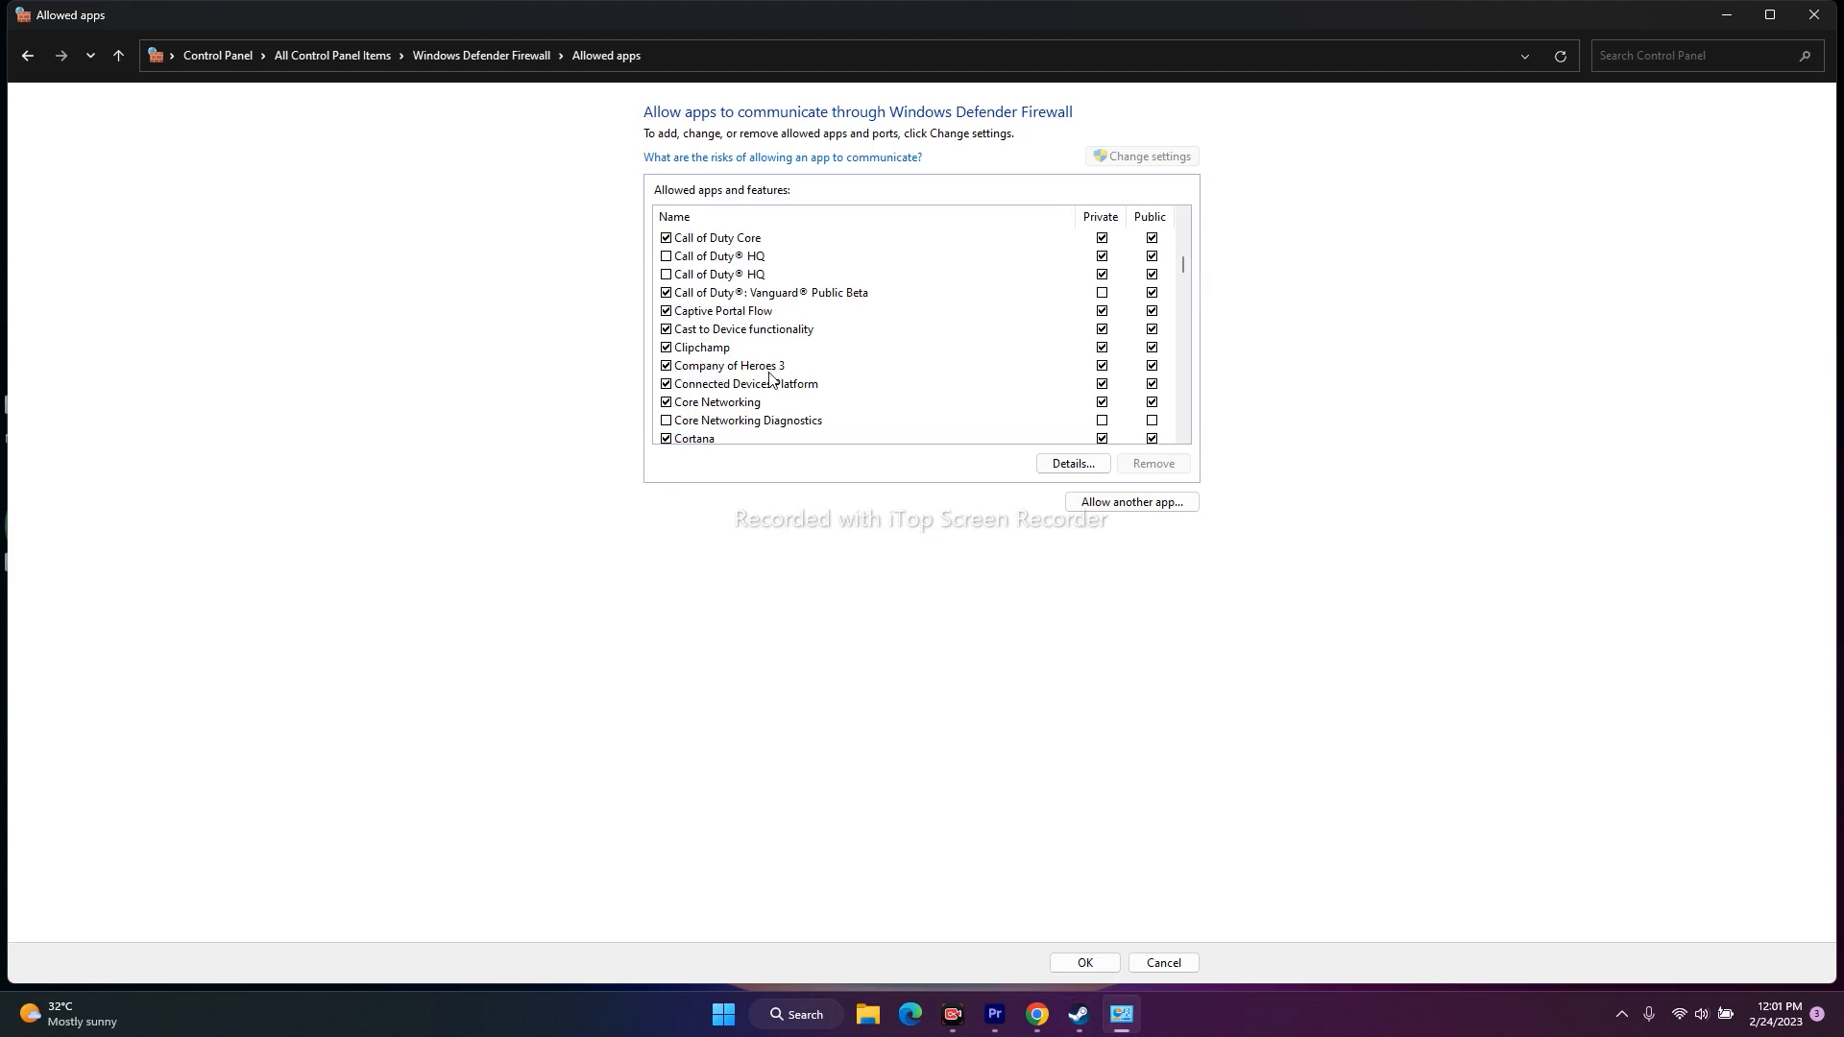
click(666, 366)
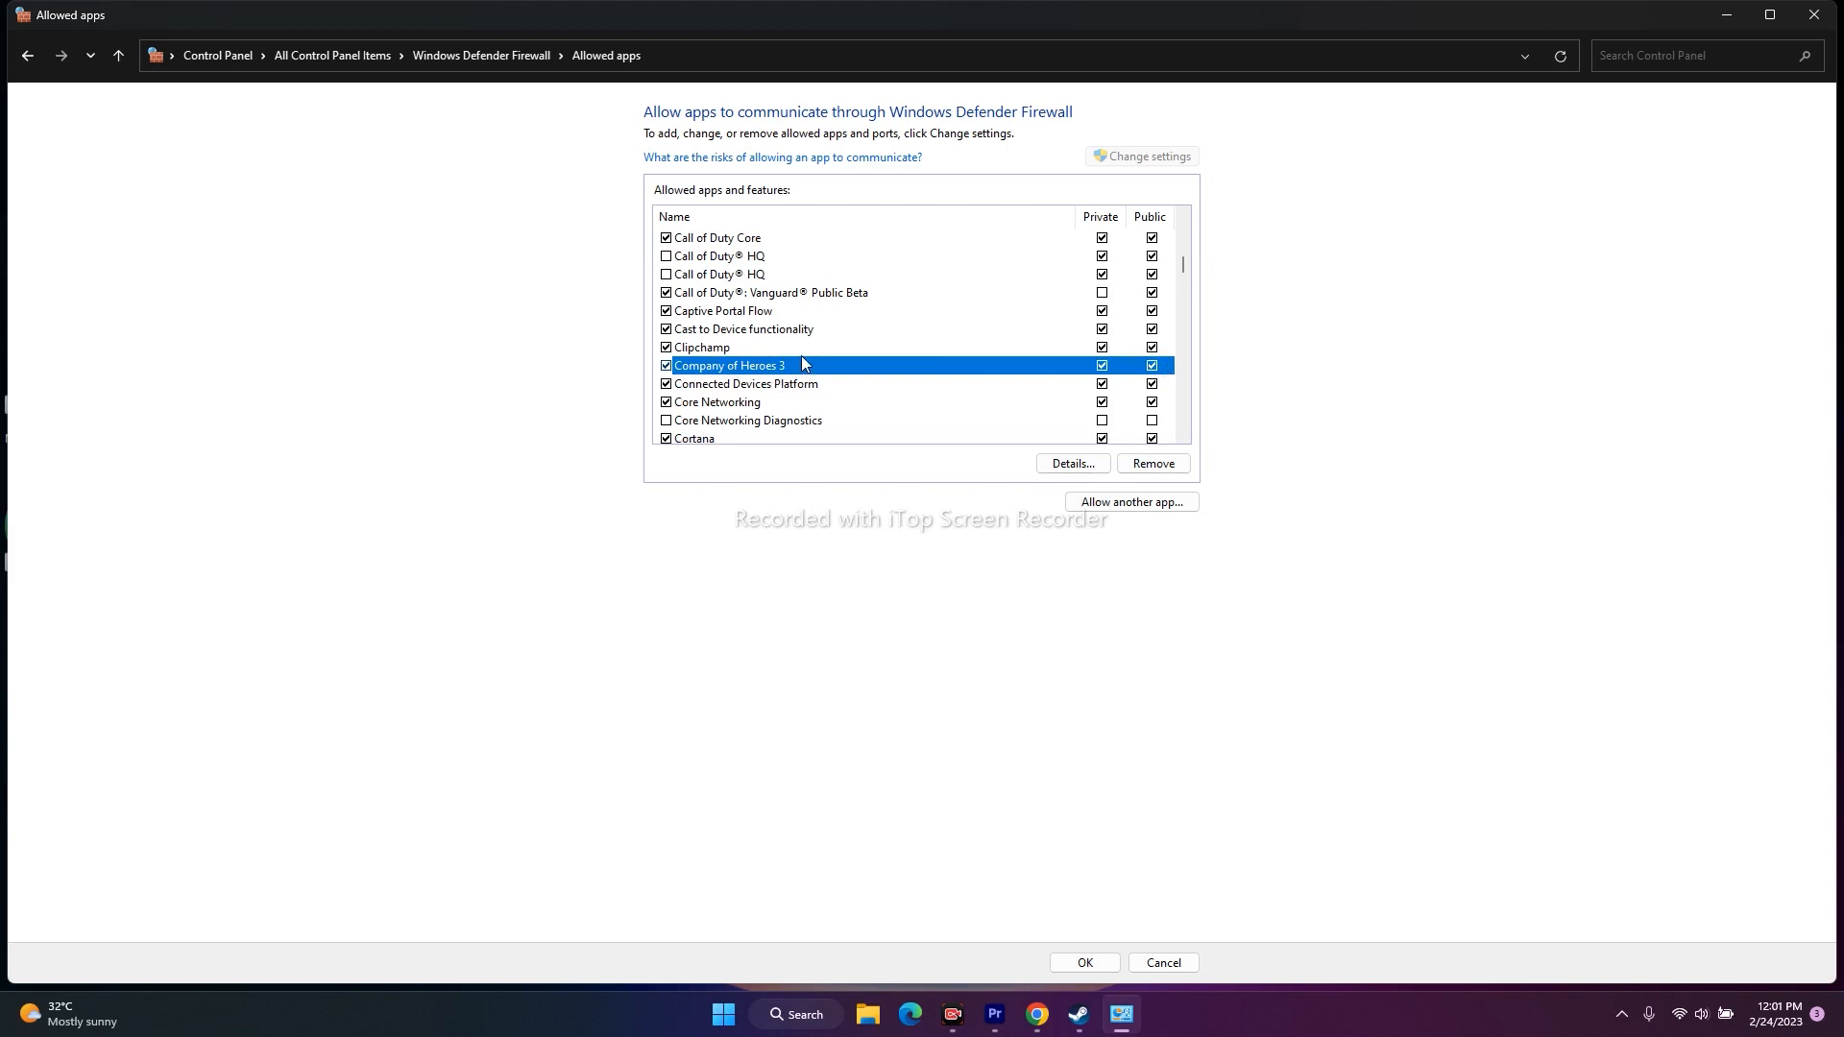
Start allowing another app through the firewall and browse to Program Files (x86) on drive C.
click(1145, 513)
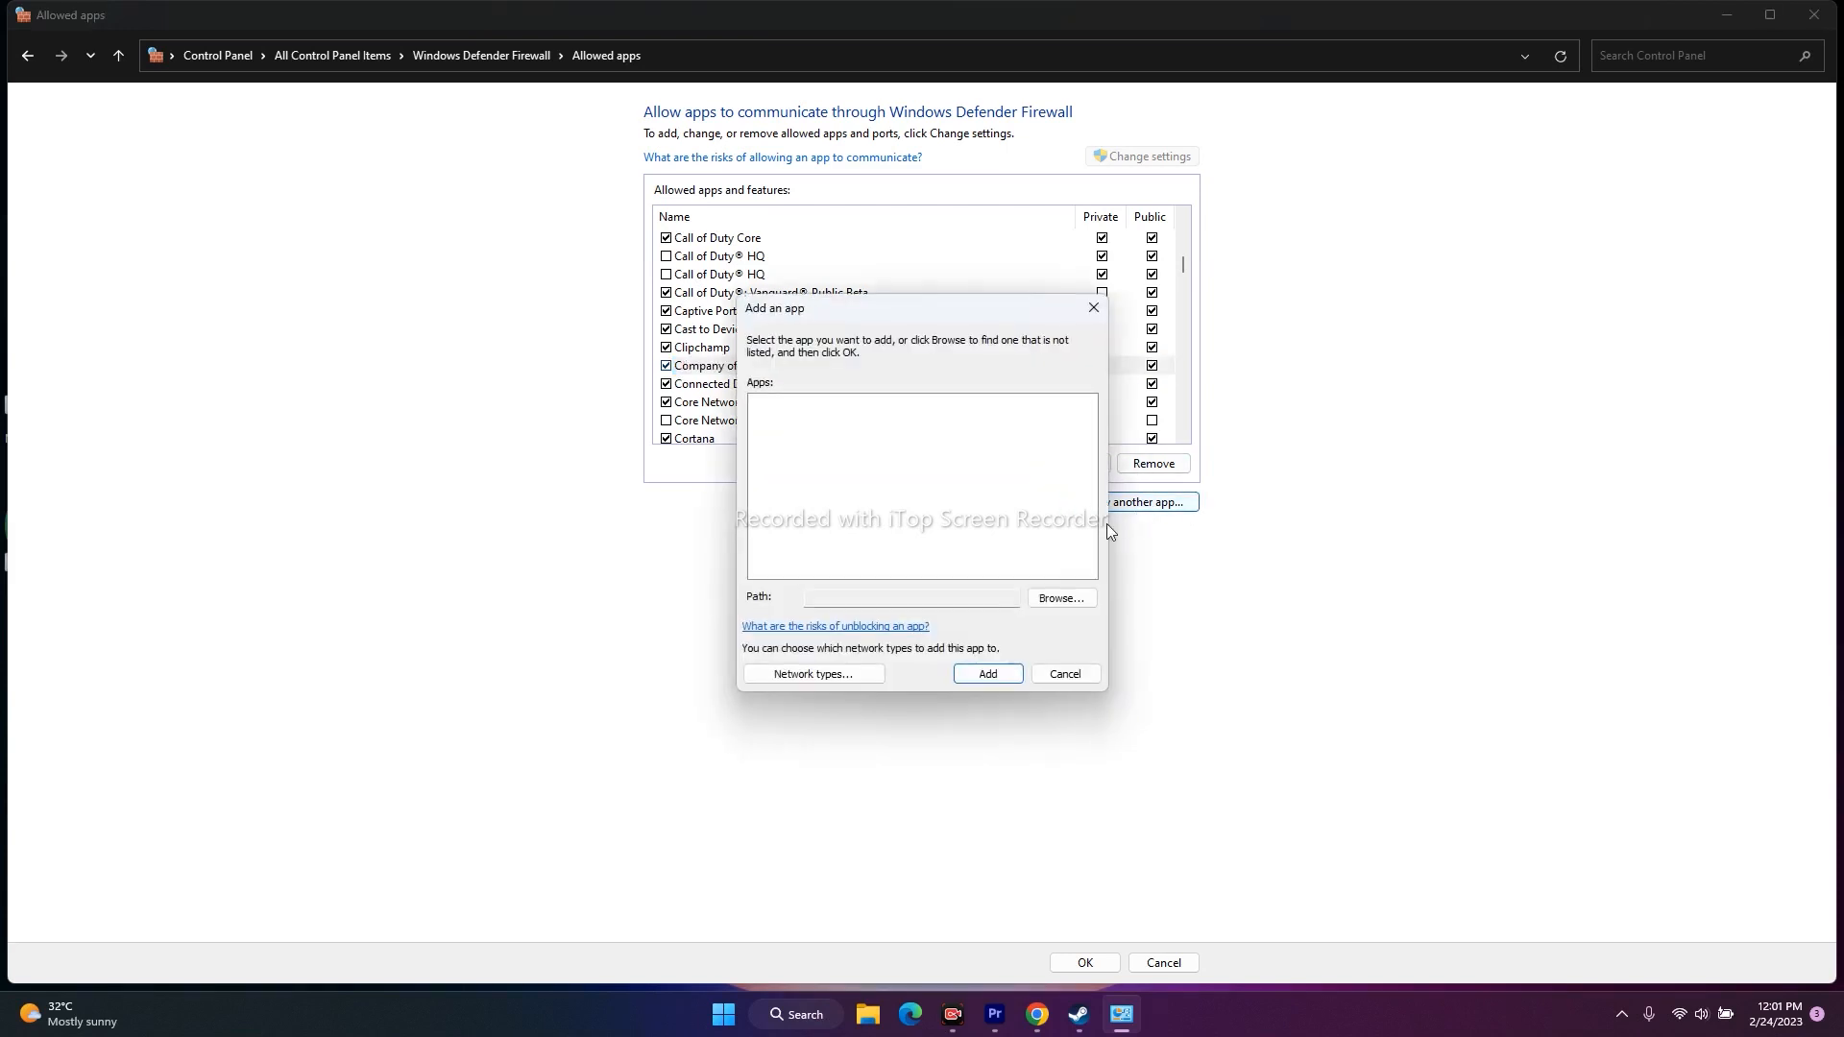
click(1074, 603)
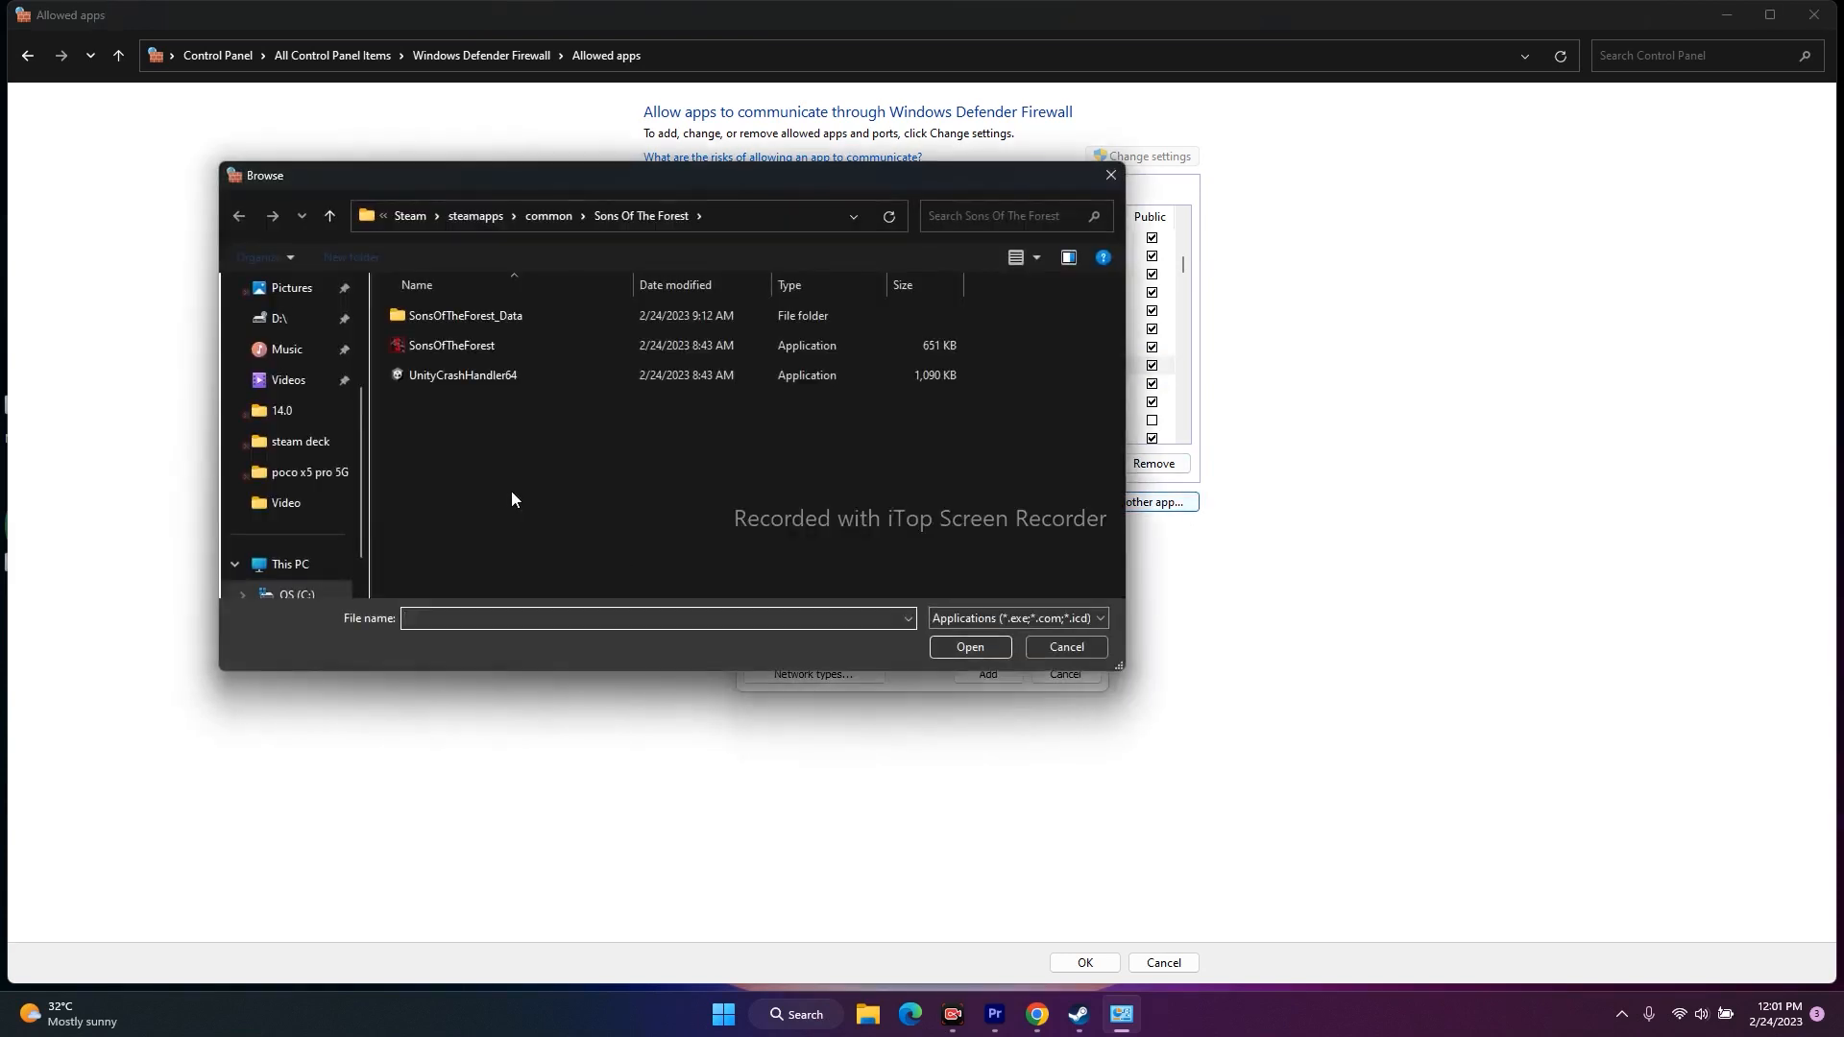
click(280, 564)
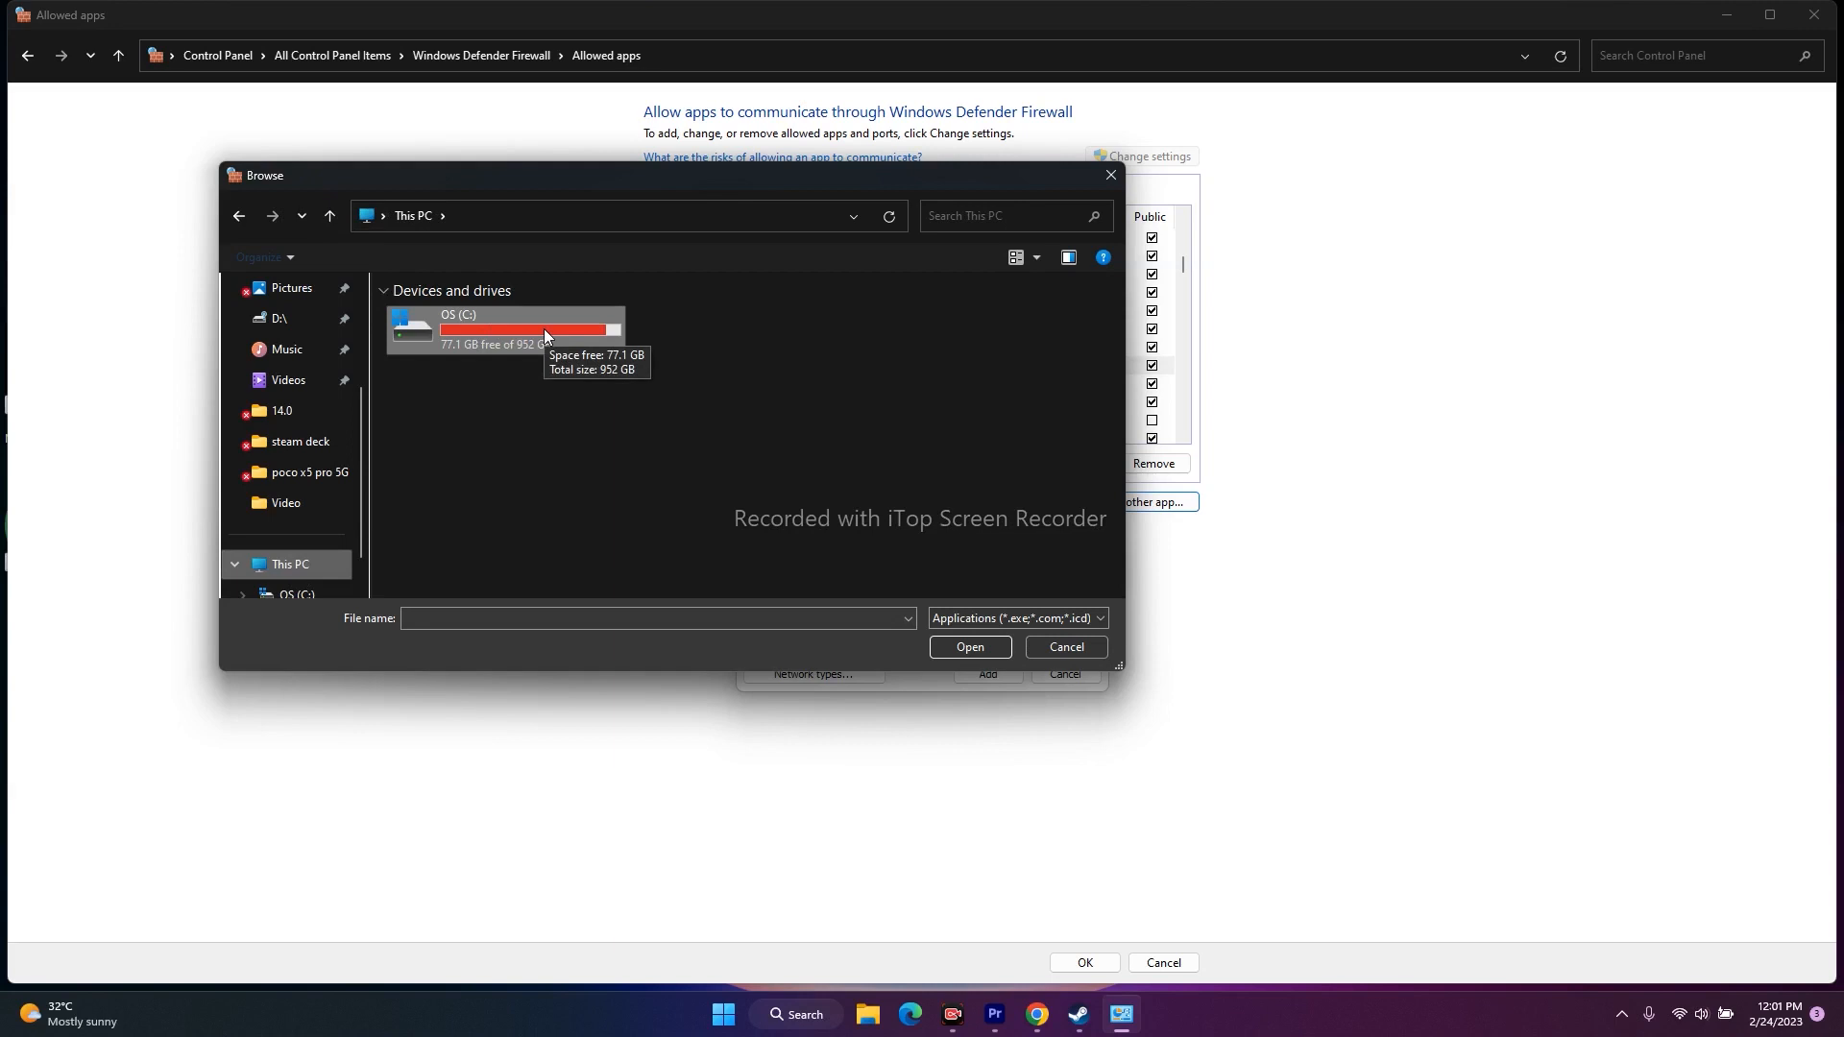
double_click(493, 325)
scroll(486, 451, down, 2)
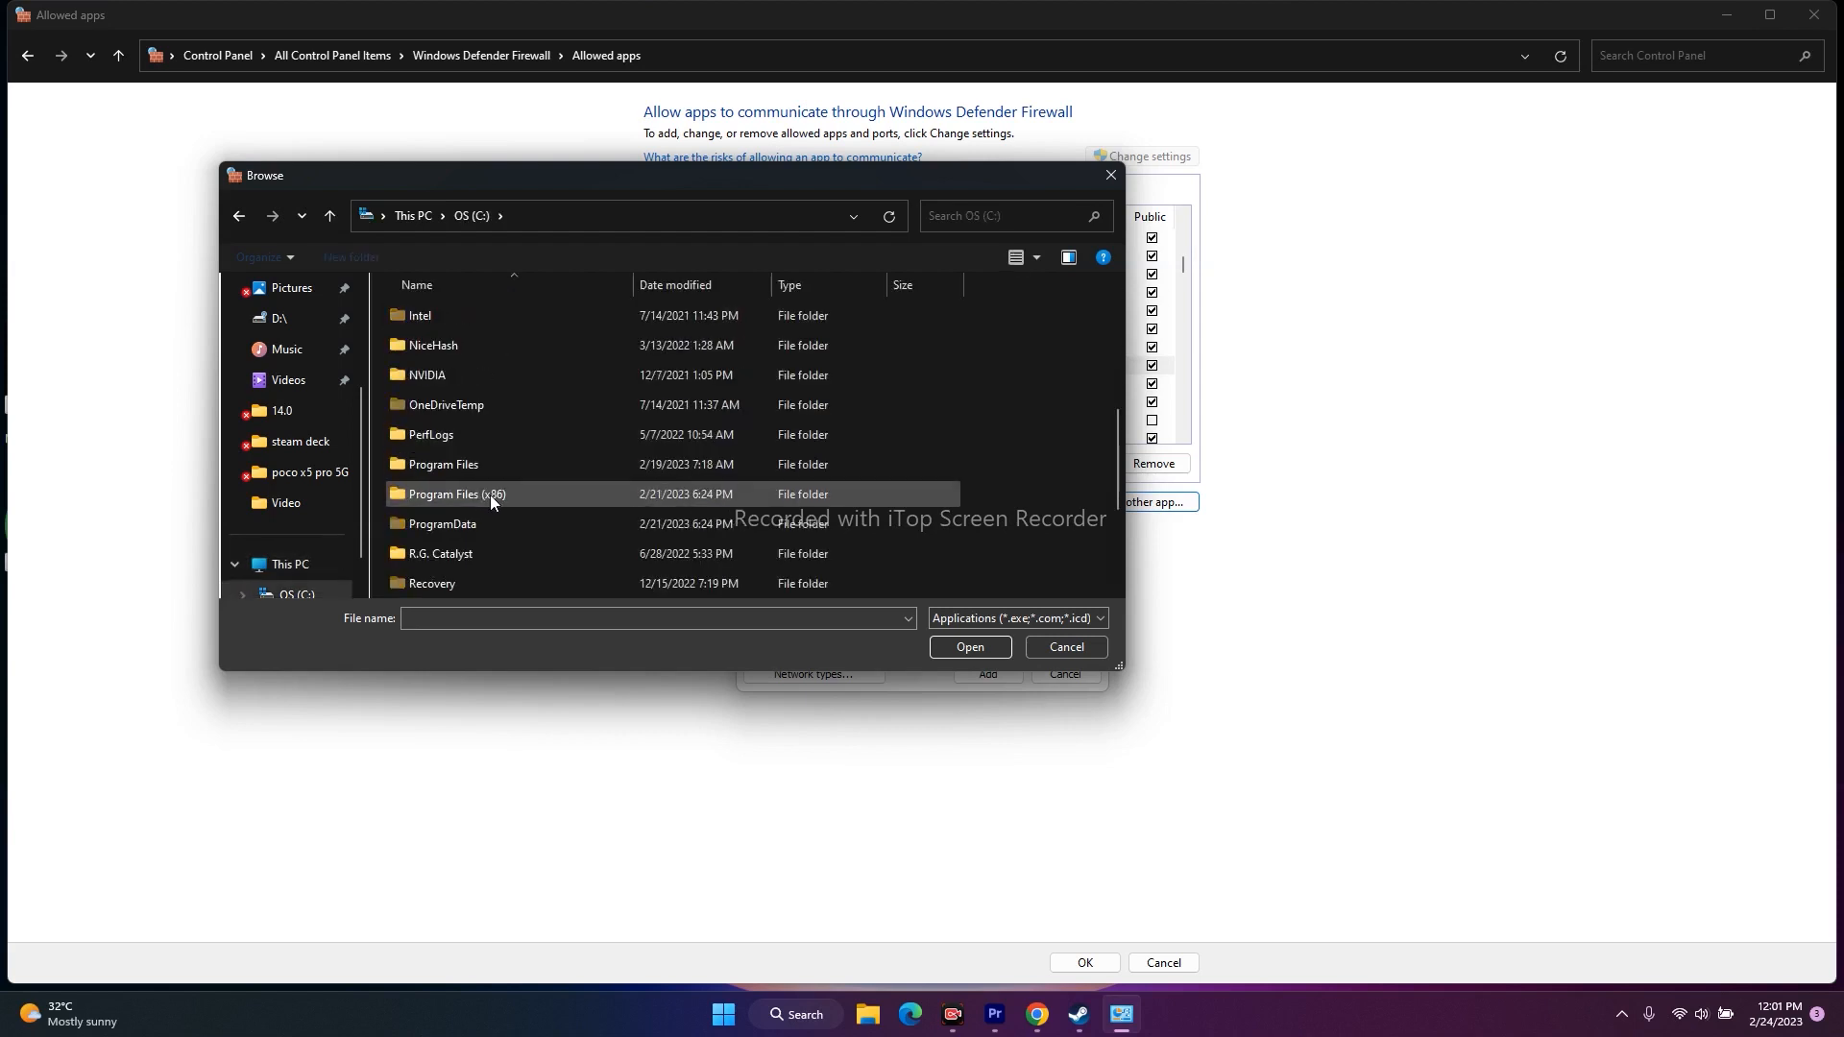
double_click(515, 494)
Choose the game's application from Steam\steamapps\common\Company of Heroes 3 as the app to add.
scroll(506, 404, down, 10)
scroll(508, 405, down, 3)
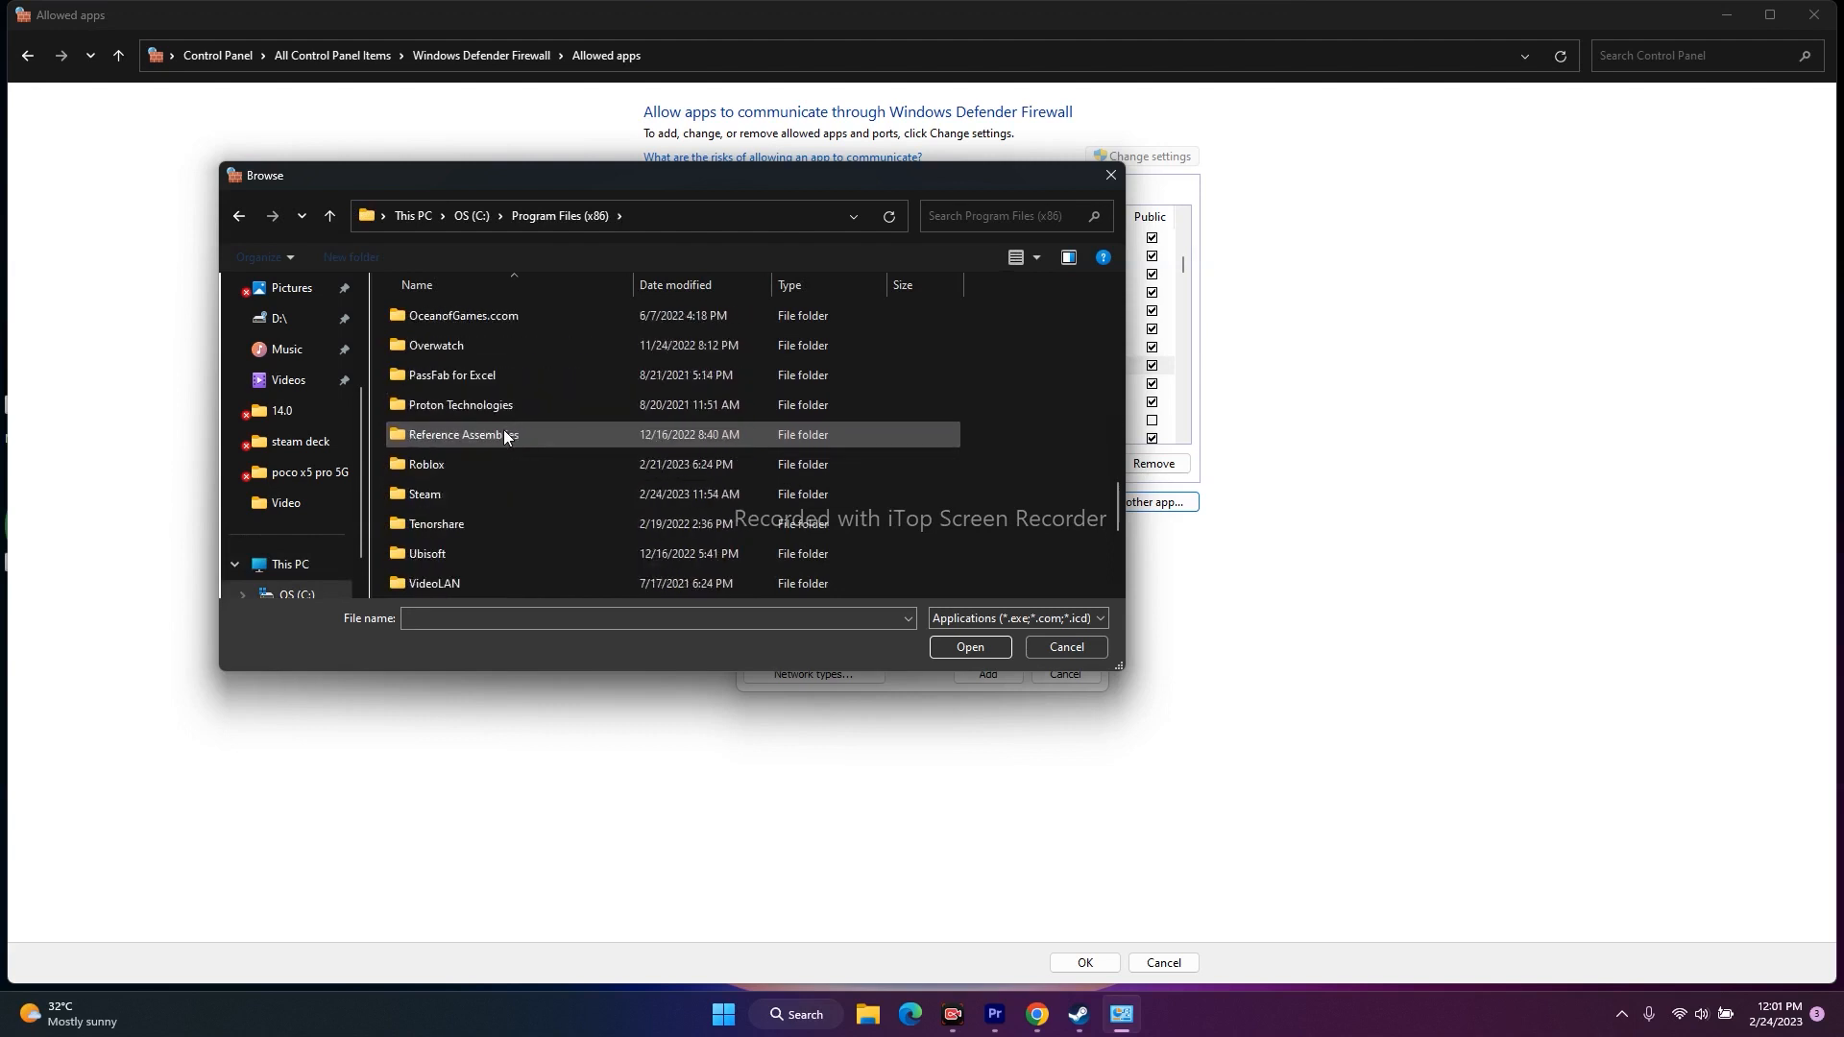
double_click(449, 403)
scroll(492, 365, down, 5)
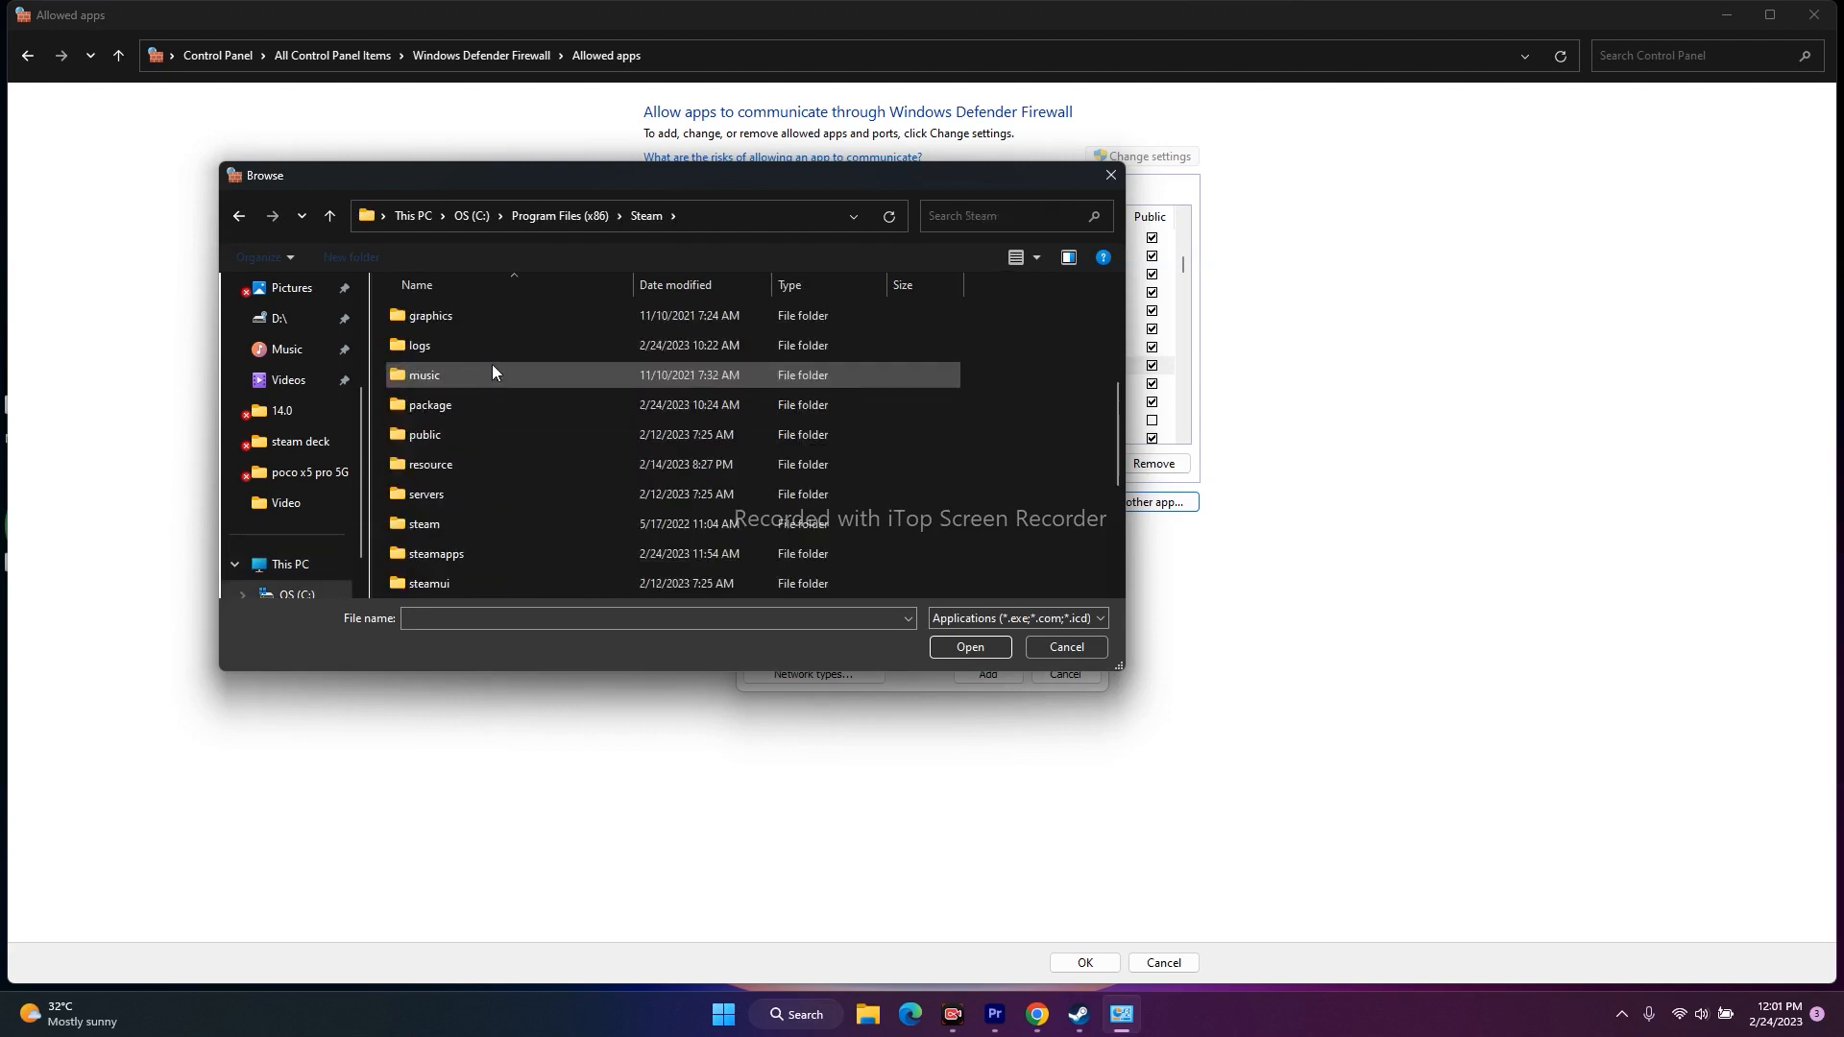
double_click(492, 381)
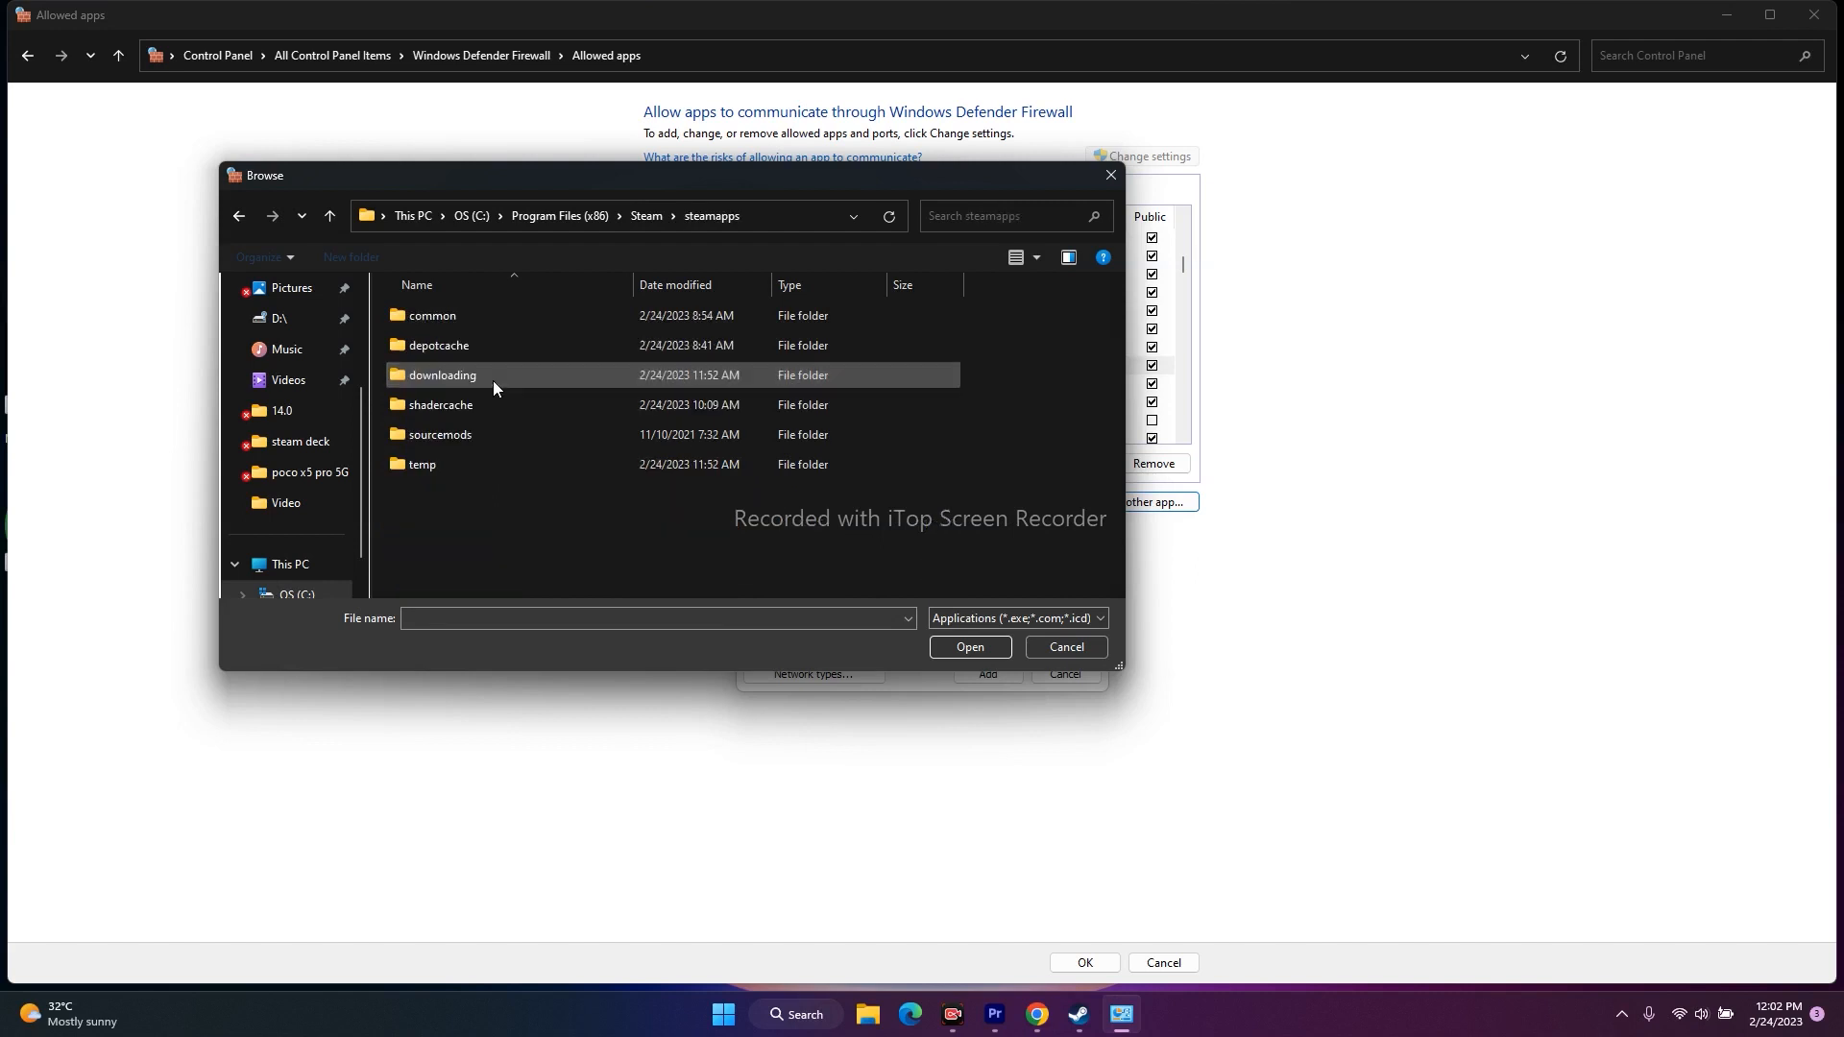
double_click(467, 317)
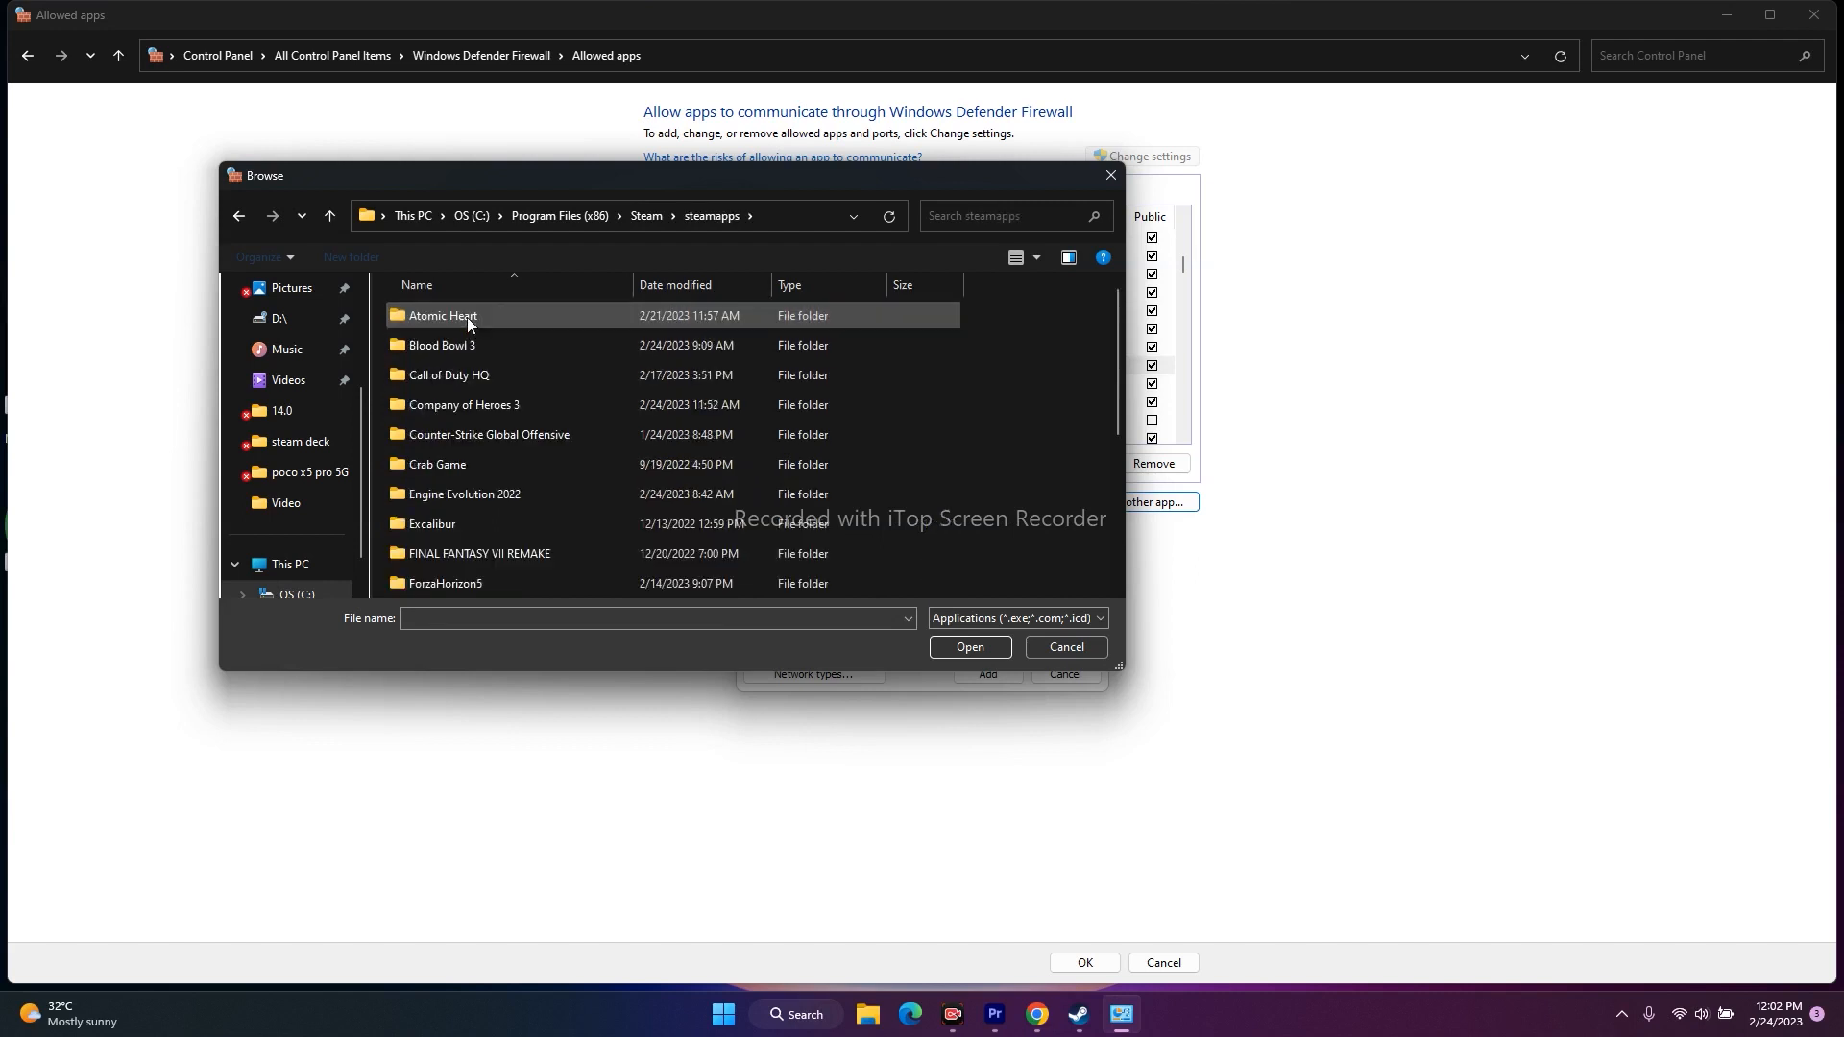
double_click(497, 406)
click(449, 582)
click(965, 648)
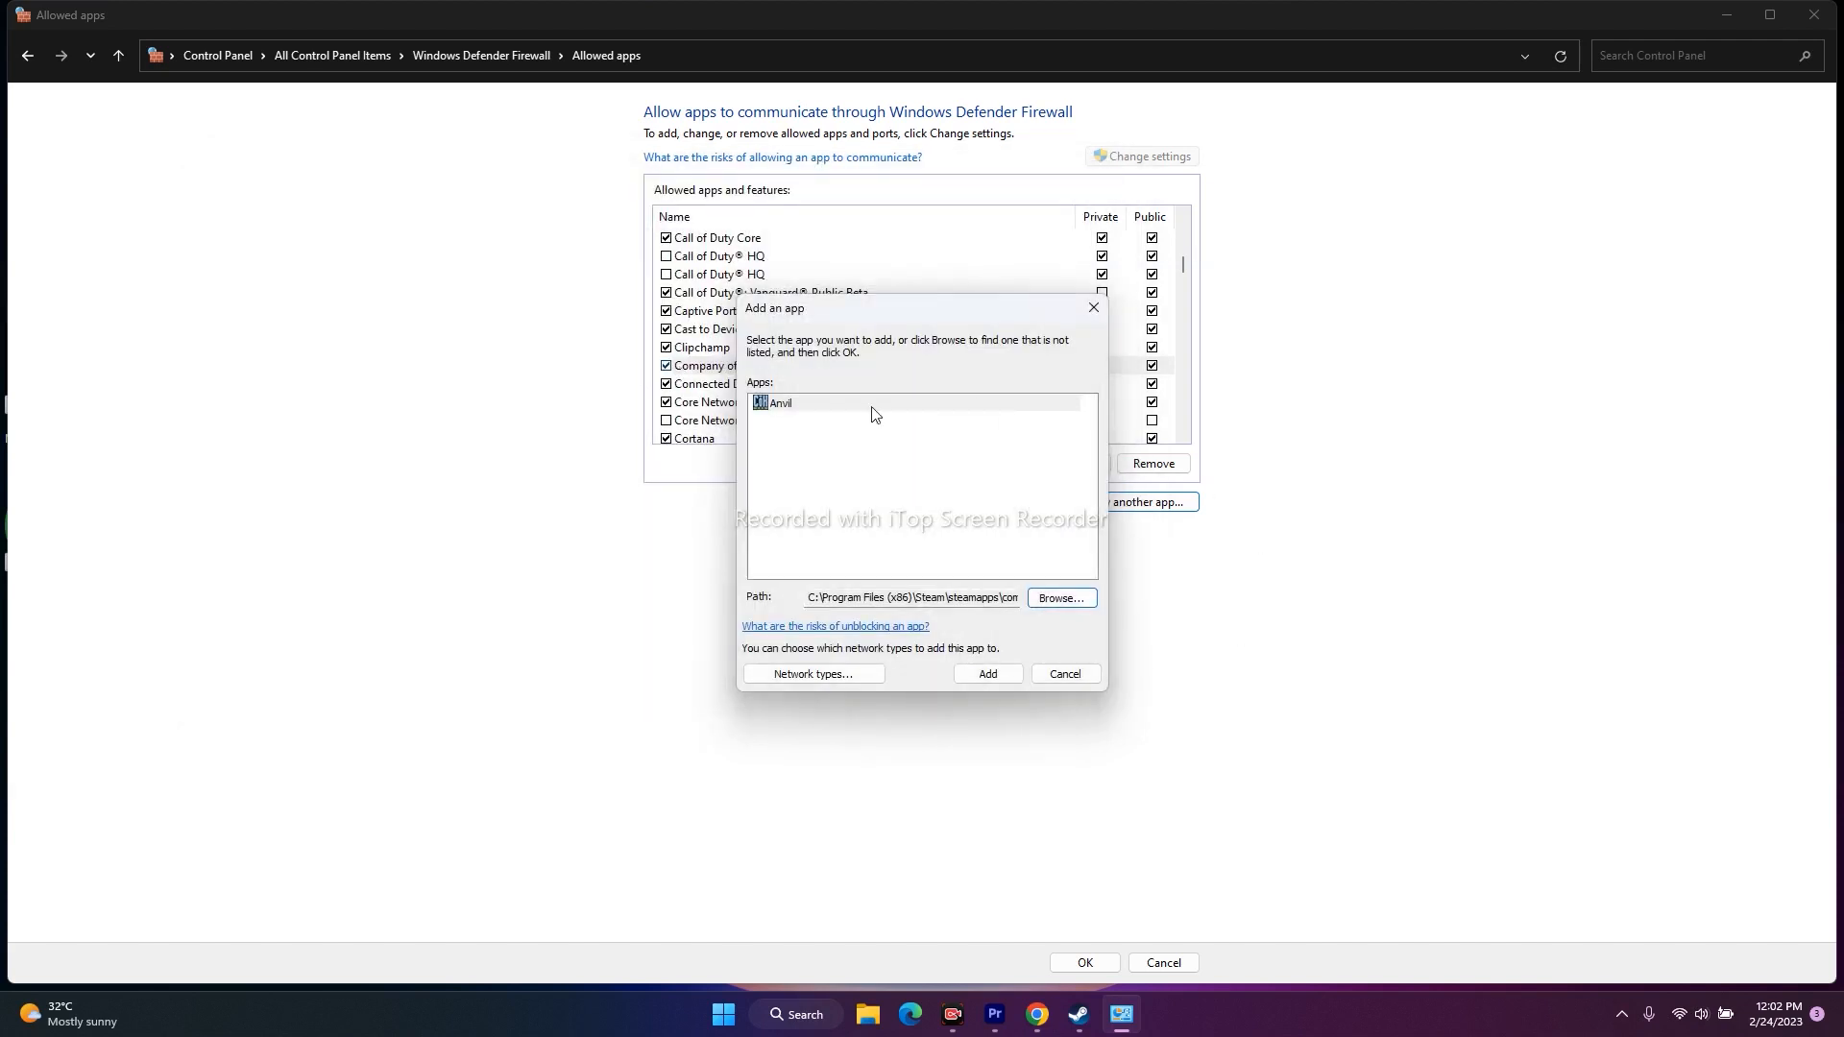
Try to add Anvil to the firewall's allowed apps and close the Allowed apps window.
click(990, 675)
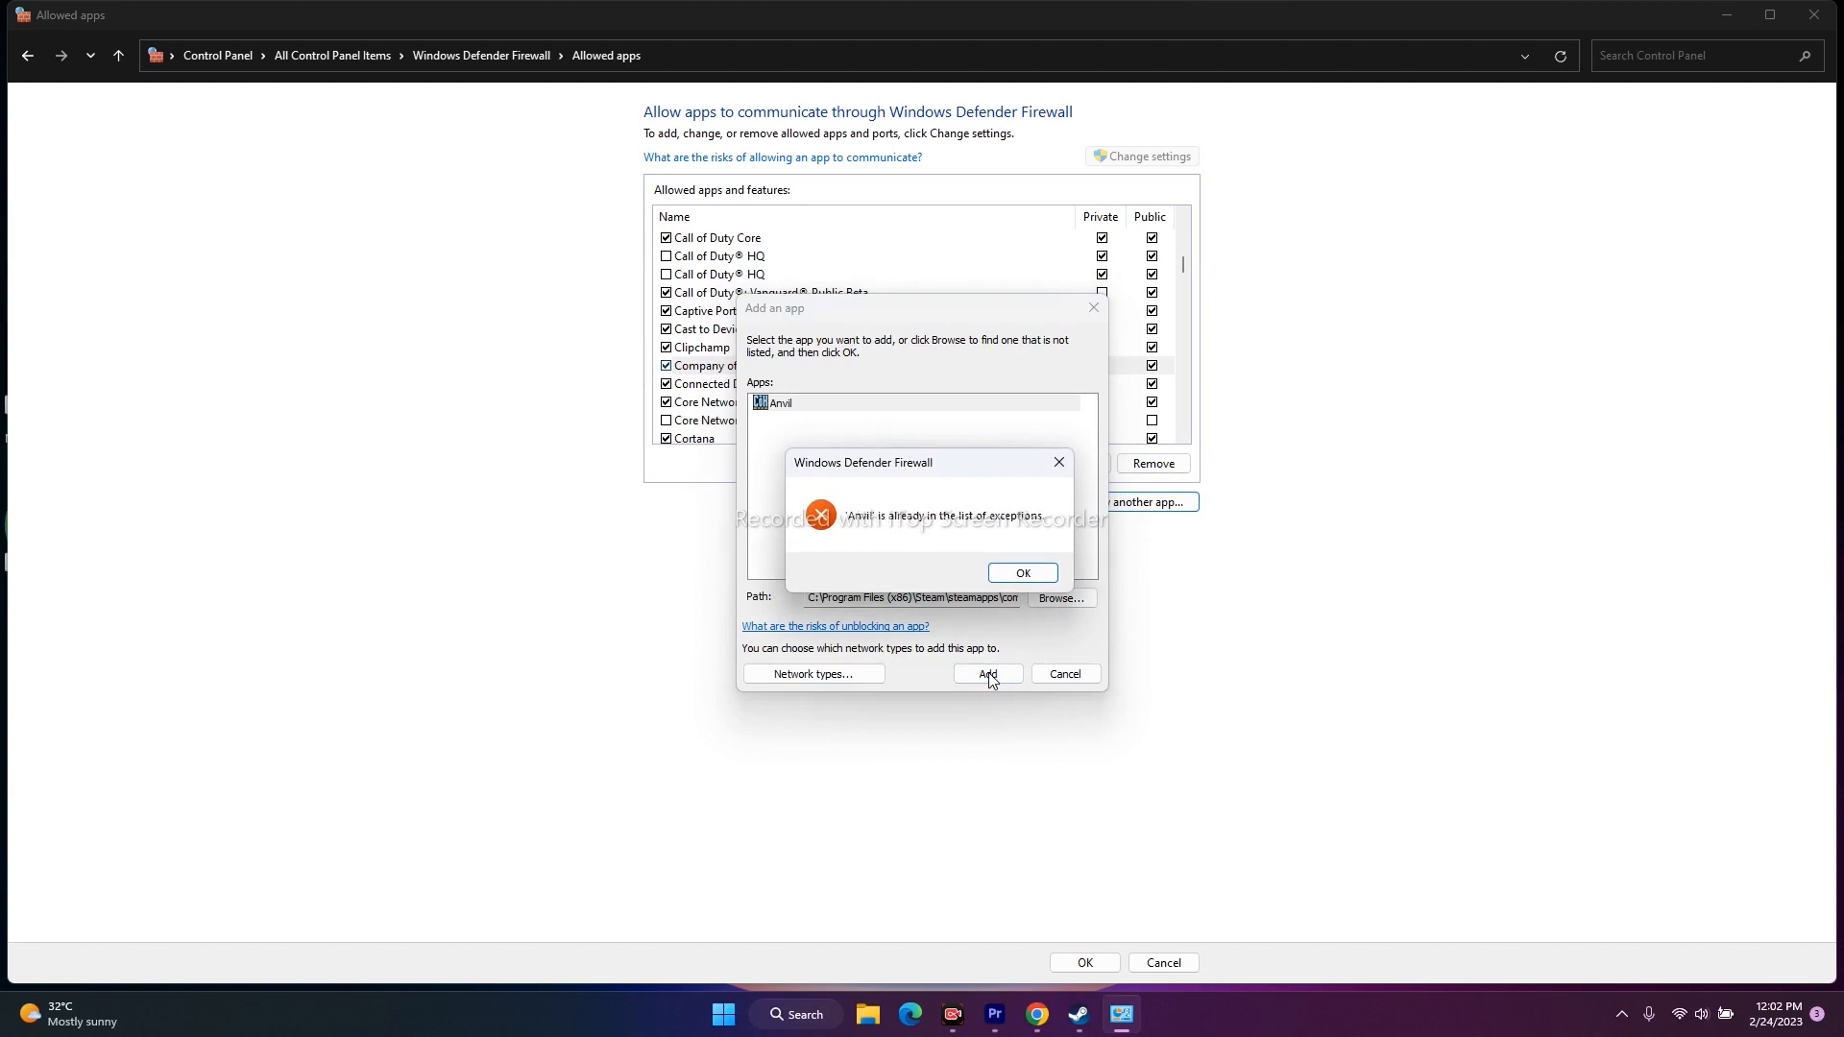
click(1021, 574)
click(1093, 307)
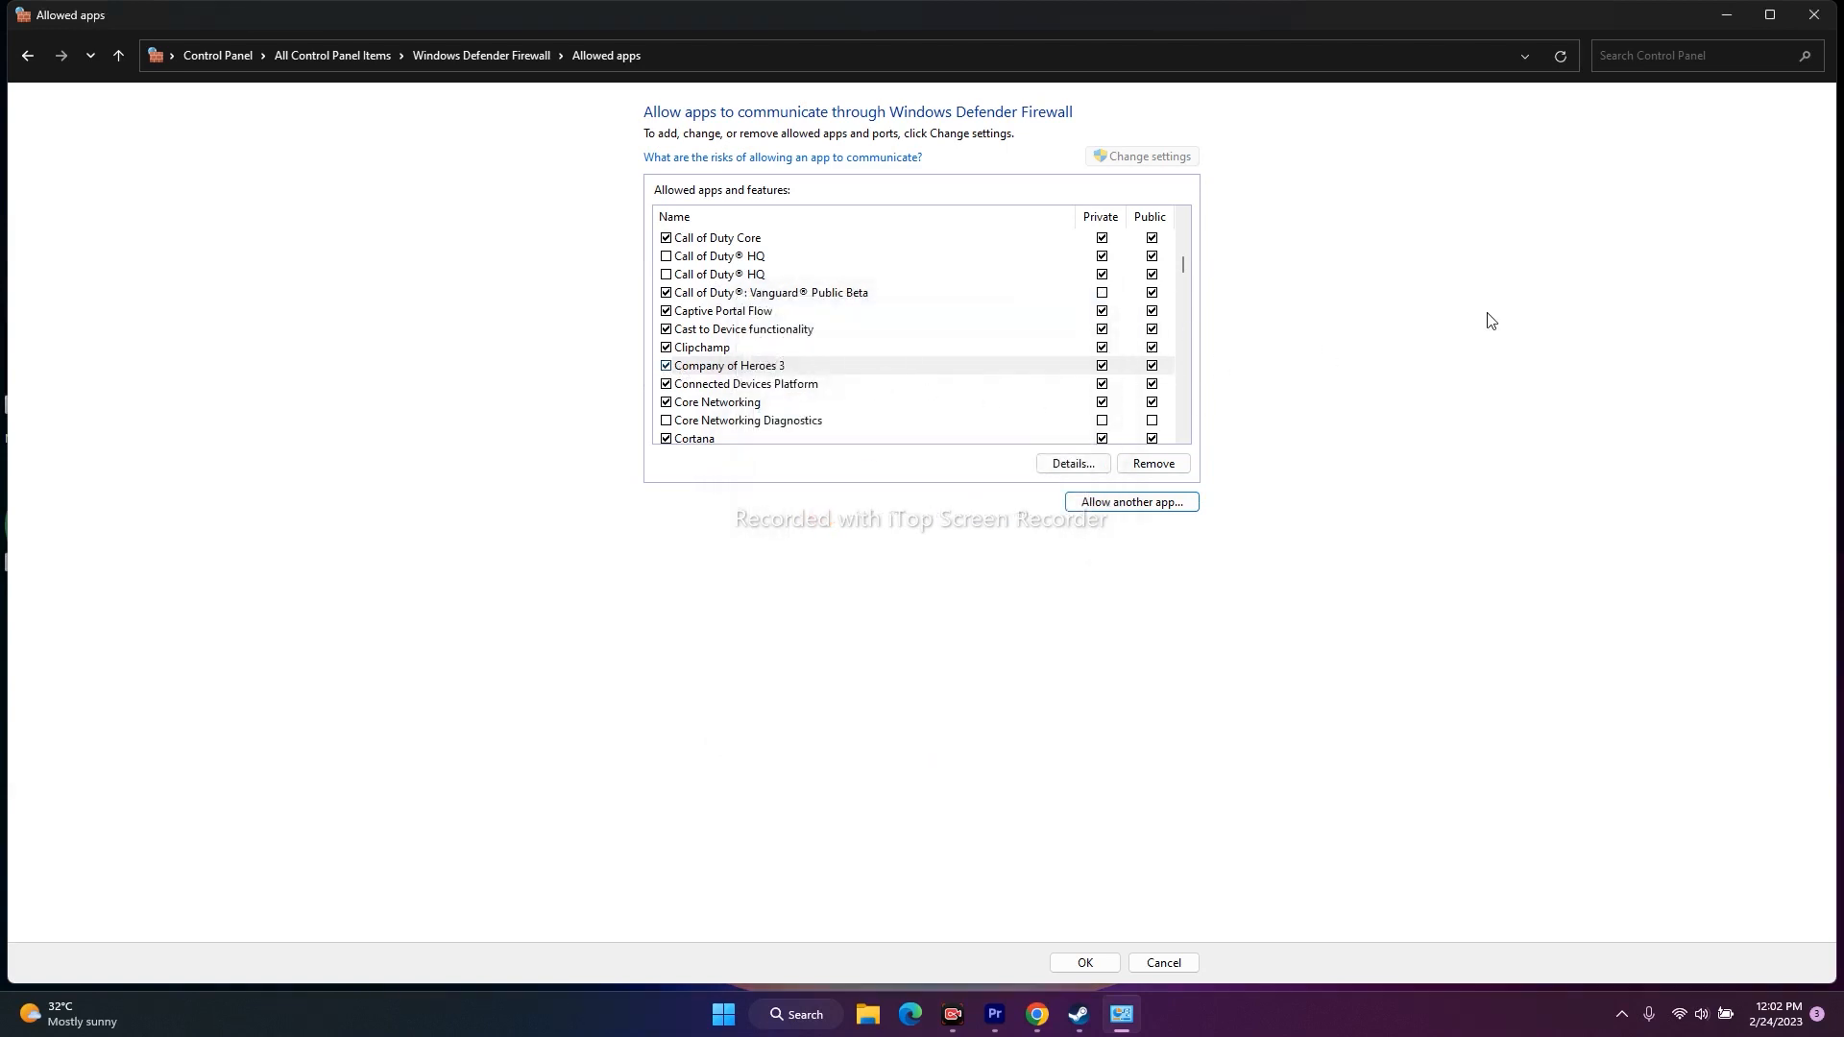
click(1821, 18)
click(1100, 1014)
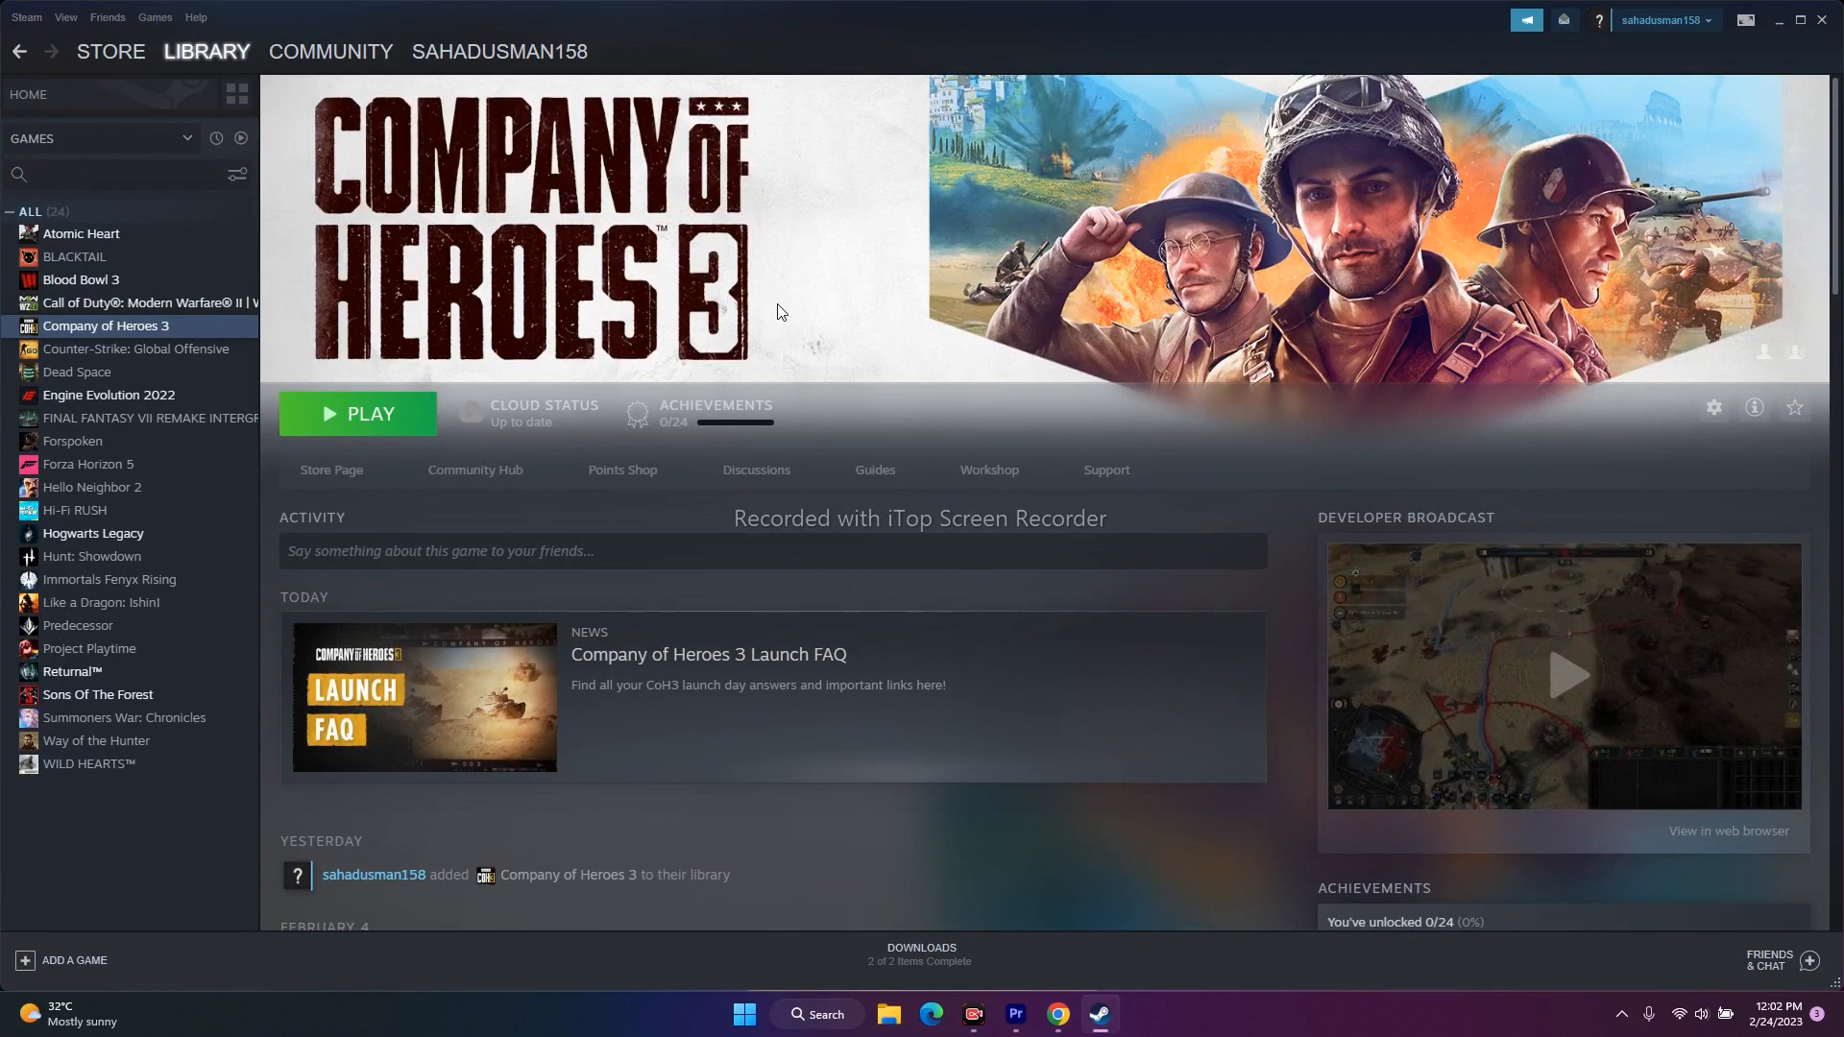
click(1778, 21)
Switch to the Chrome window with the NVIDIA website and open its driver downloads page.
mouse_move(1058, 1014)
click(1170, 937)
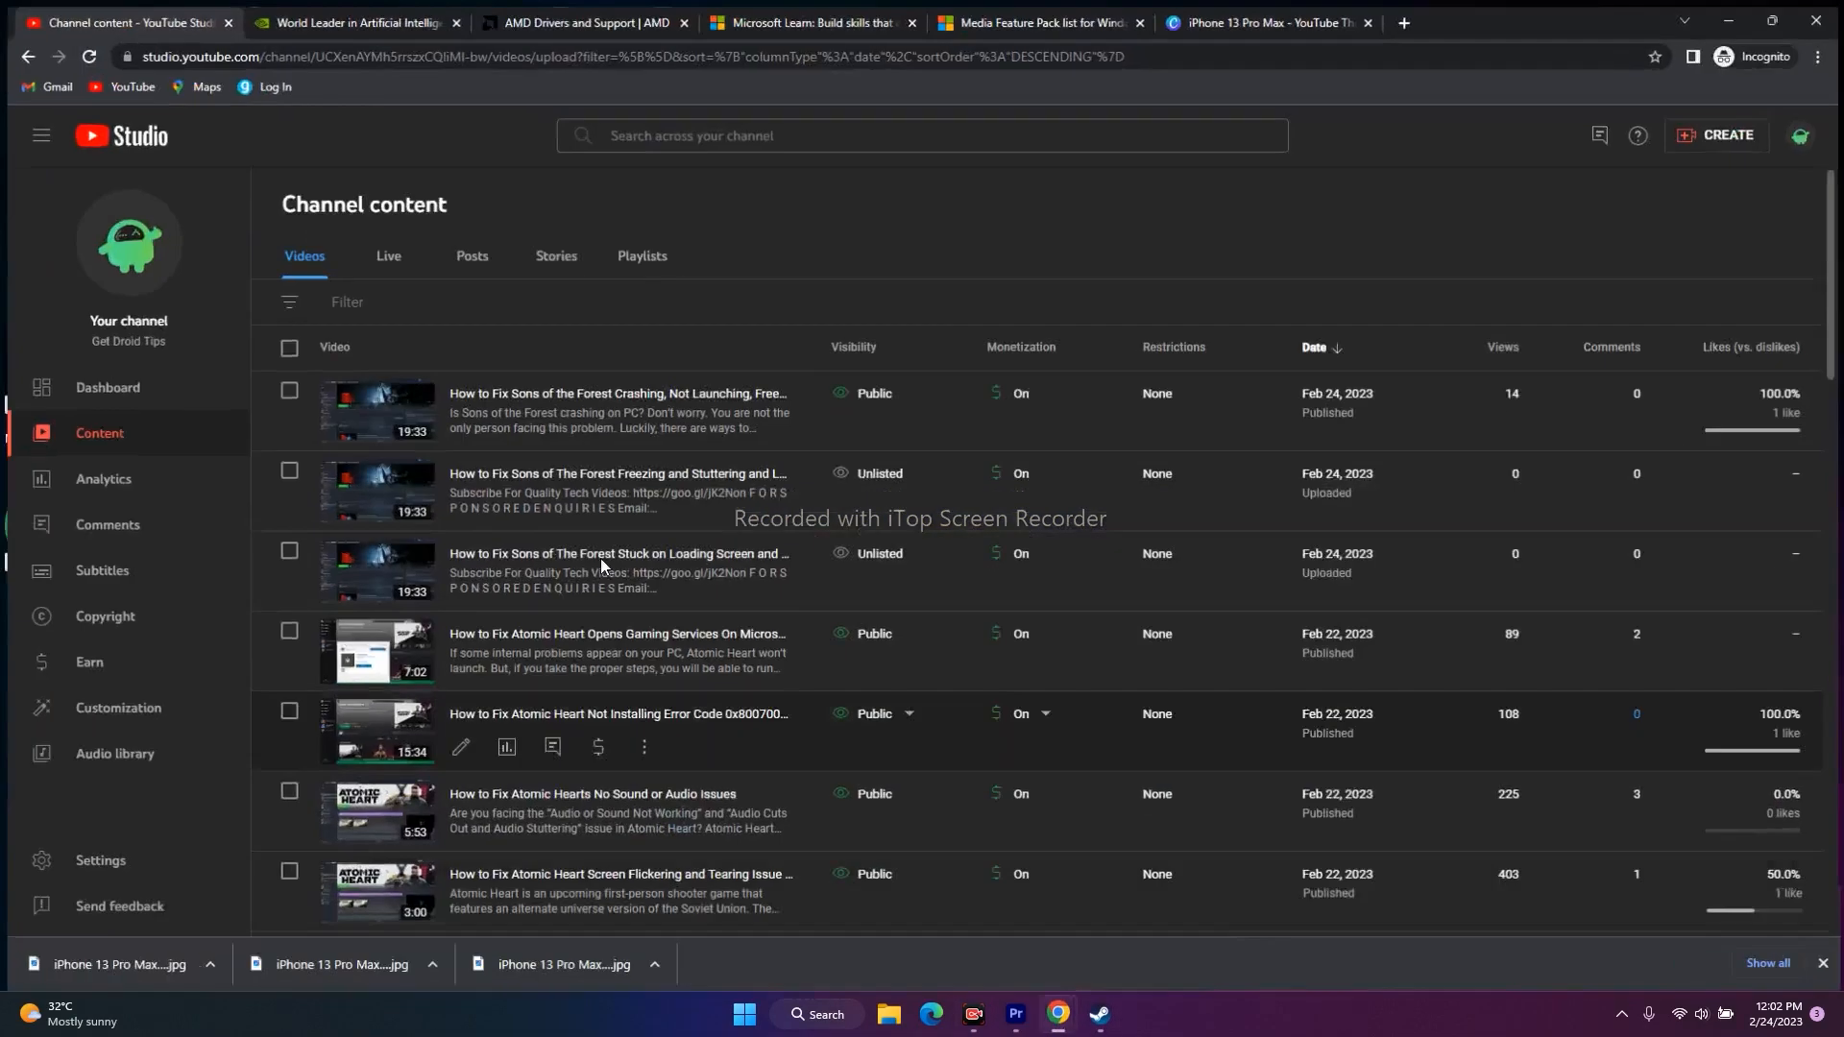
click(307, 15)
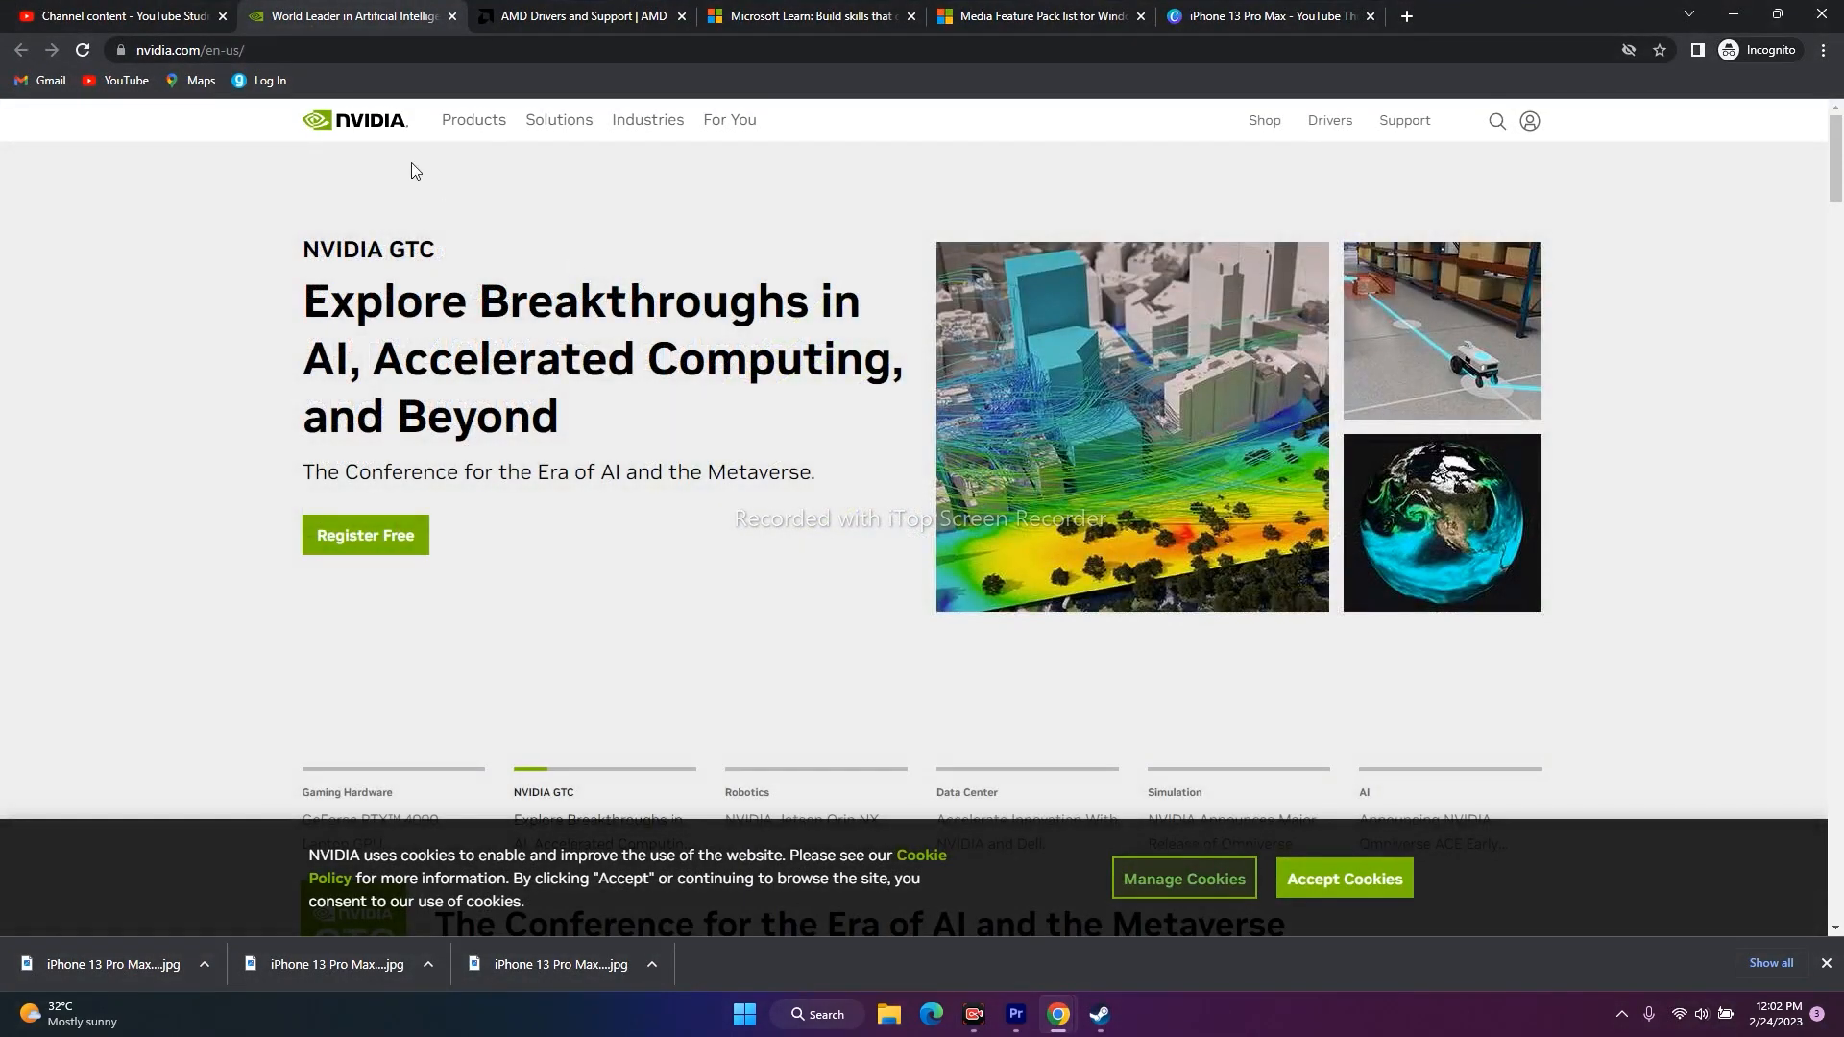
click(536, 13)
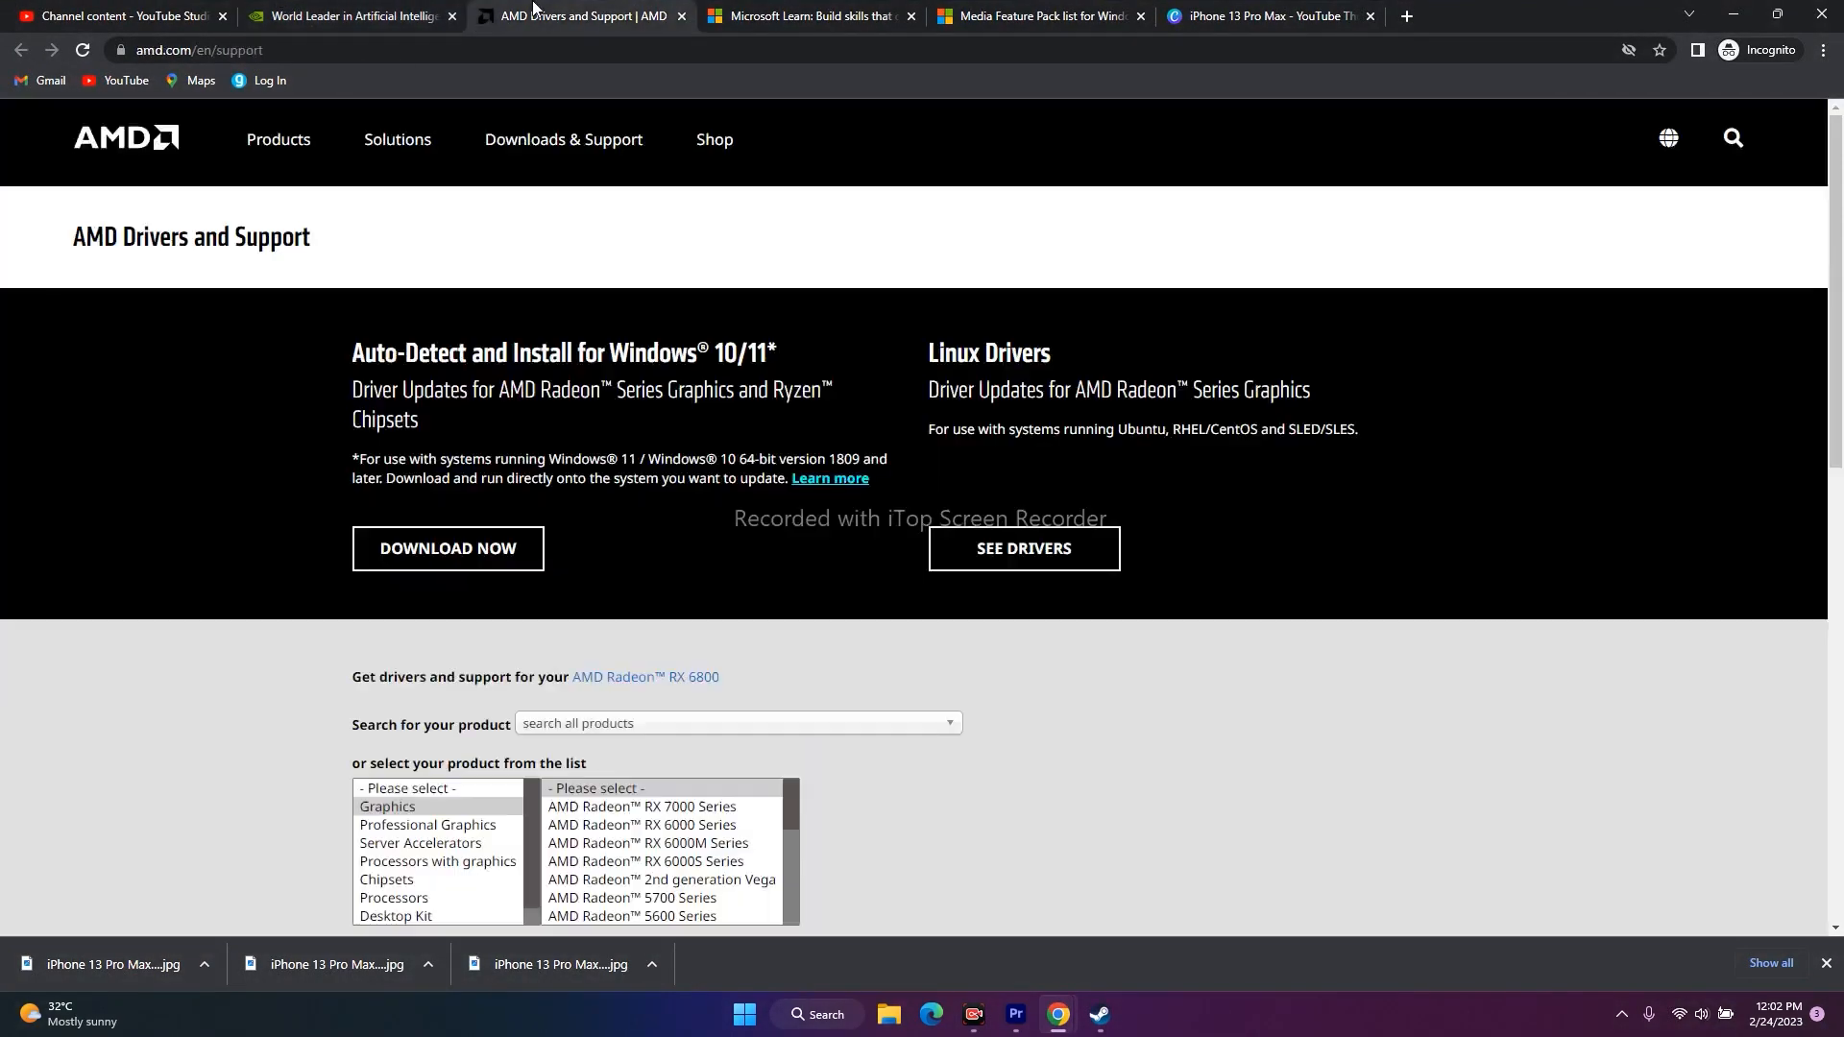
click(348, 17)
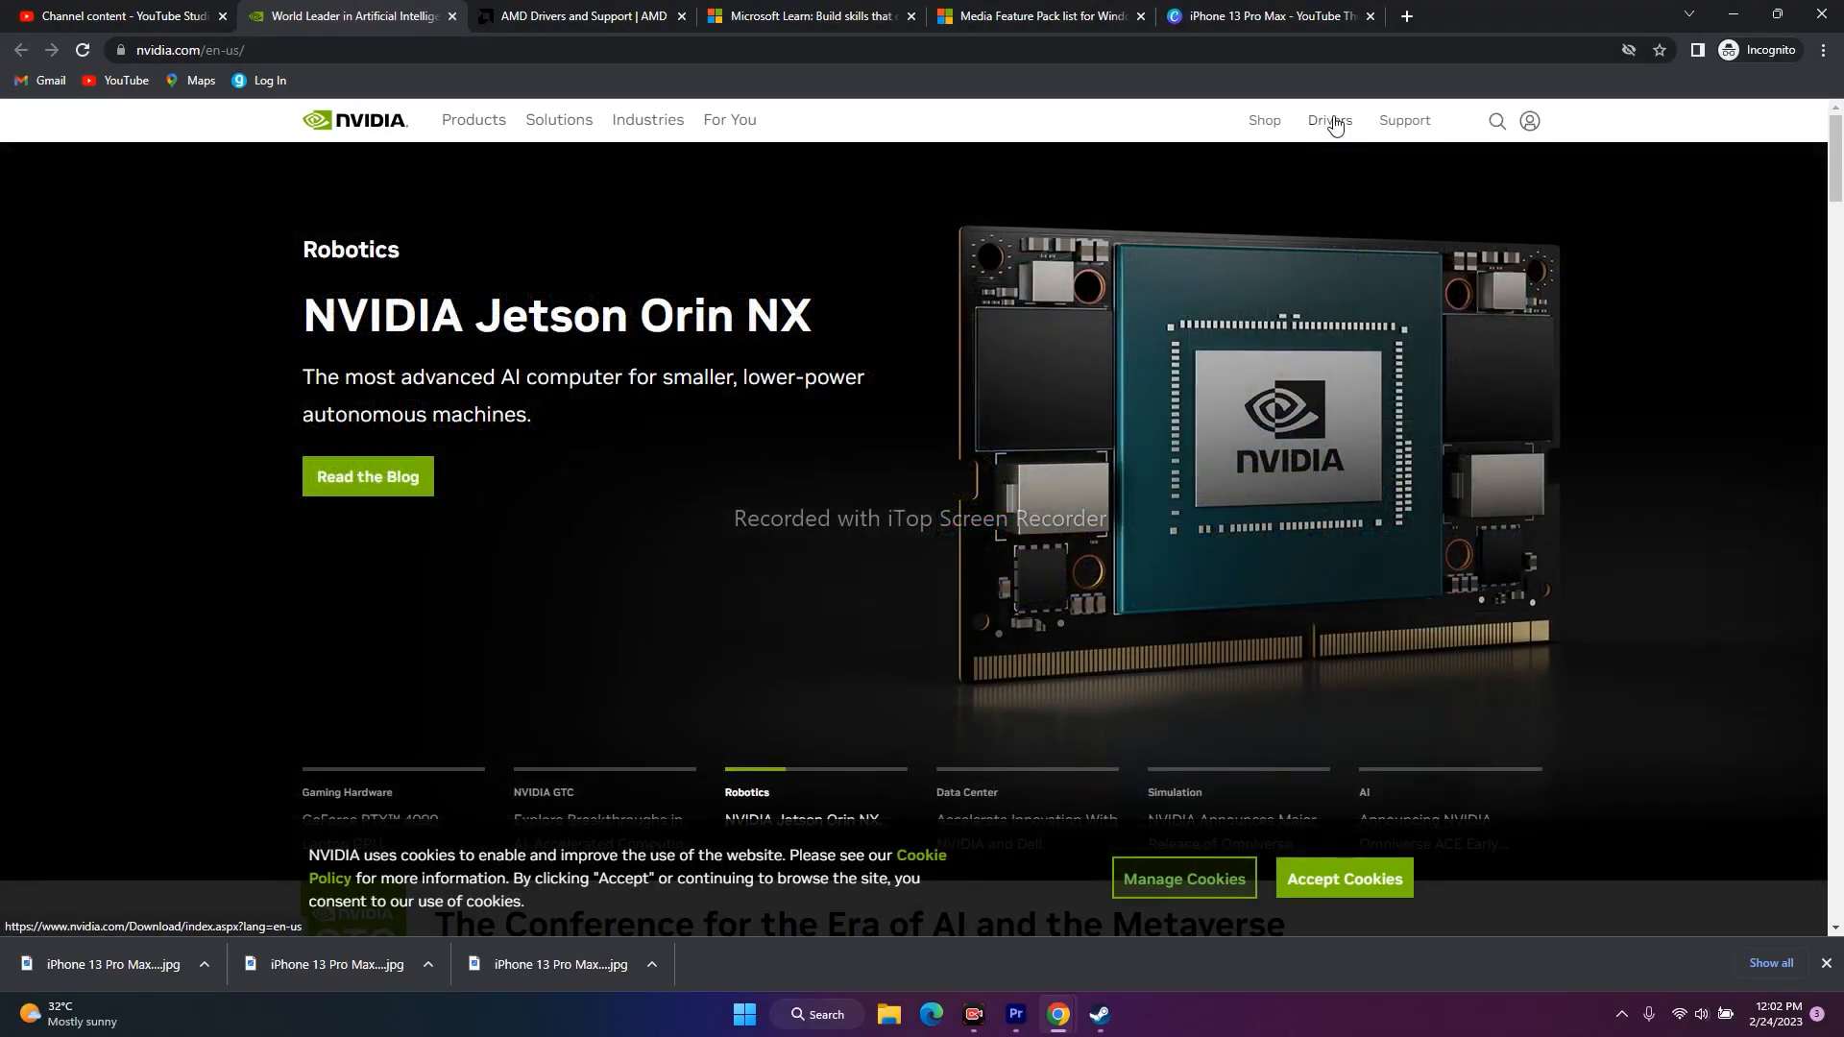
click(1330, 125)
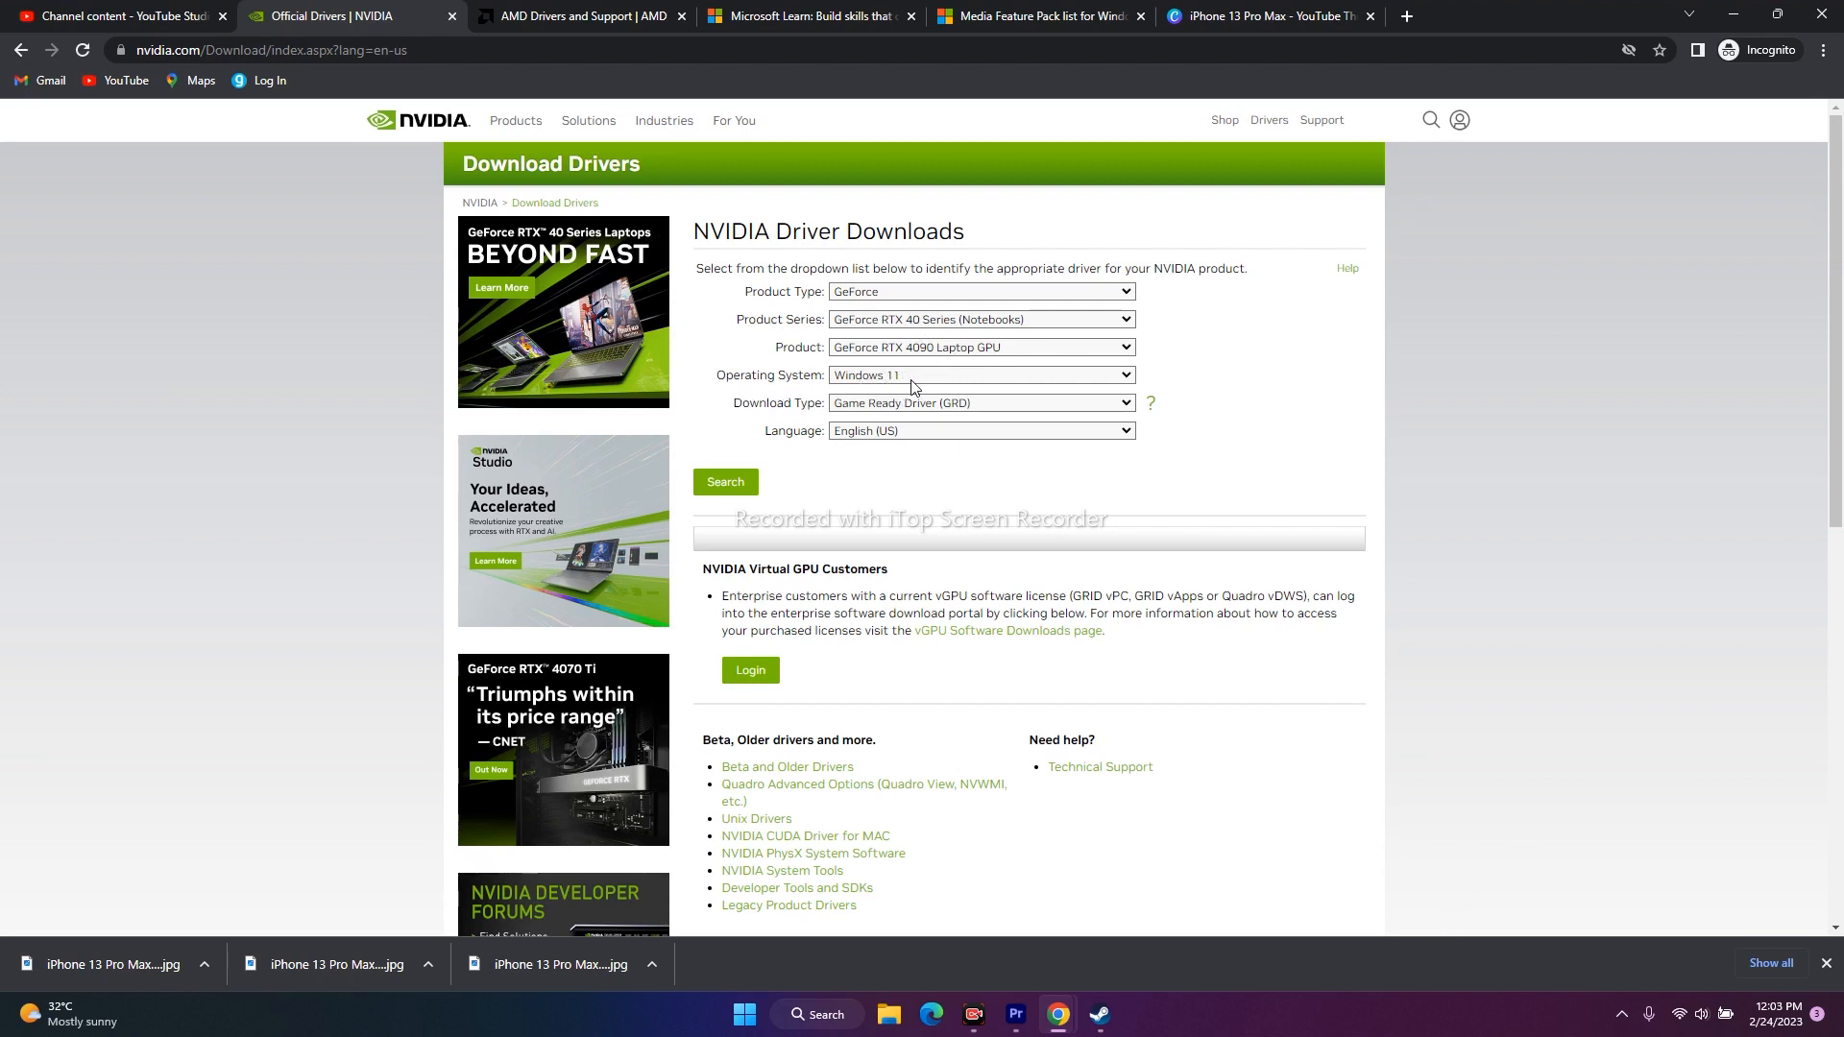
Search for the GeForce RTX 4090 Laptop GPU Game Ready Driver for Windows 11 and highlight its version number.
click(738, 483)
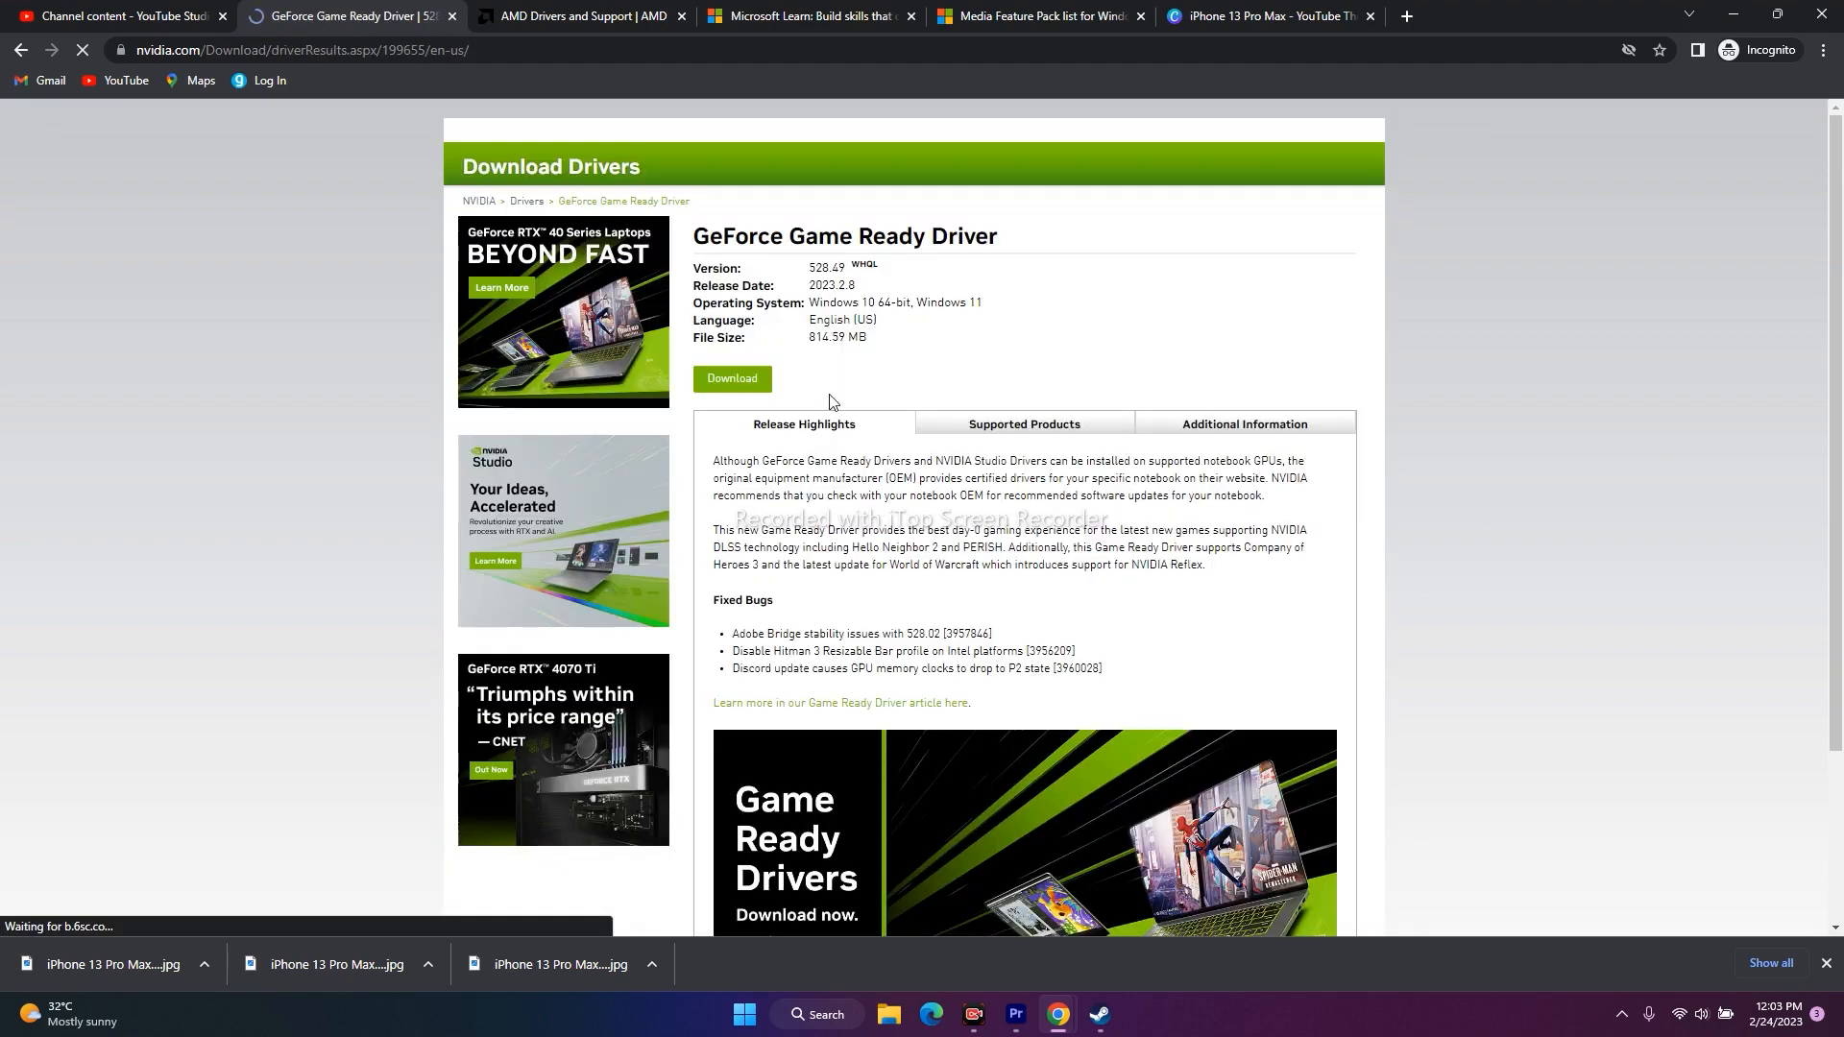
drag(810, 268, 853, 268)
click(913, 284)
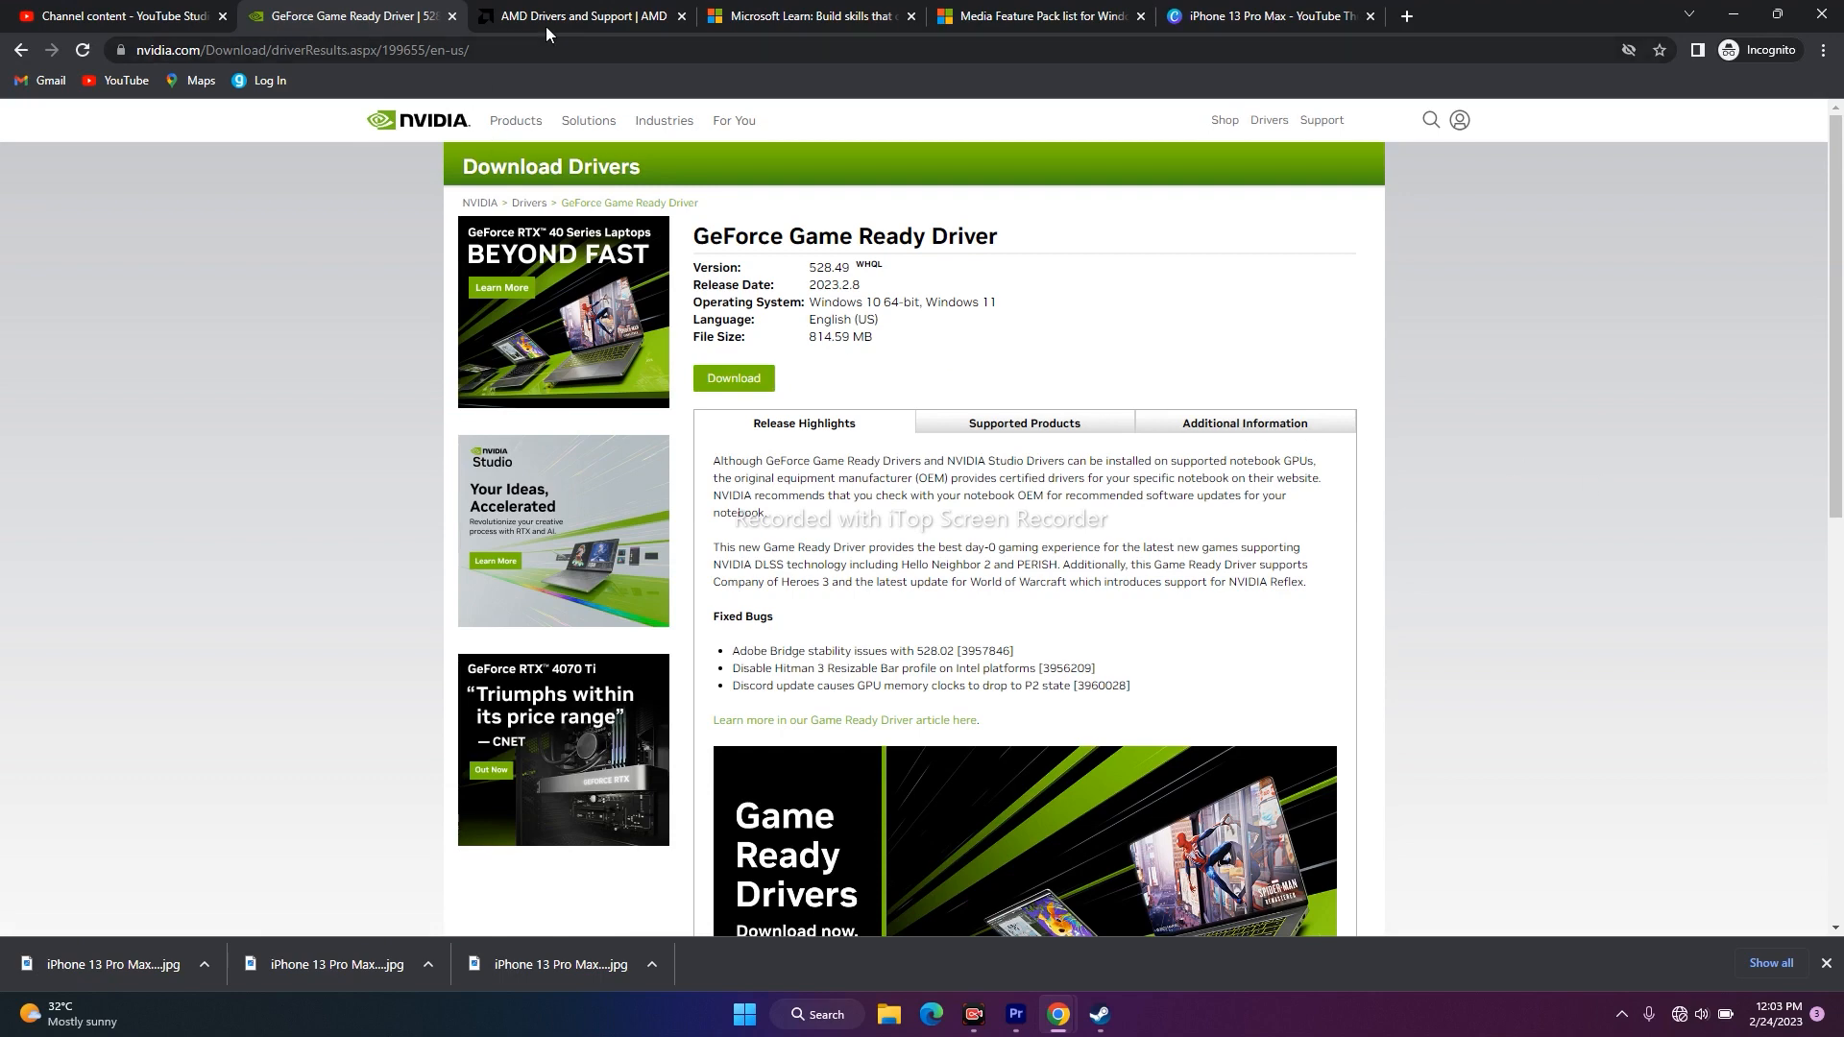
On AMD's Drivers and Support page, select Graphics, AMD Radeon RX 6000 Series, RX 6700 Series and the RX 6700.
click(579, 17)
scroll(710, 512, down, 4)
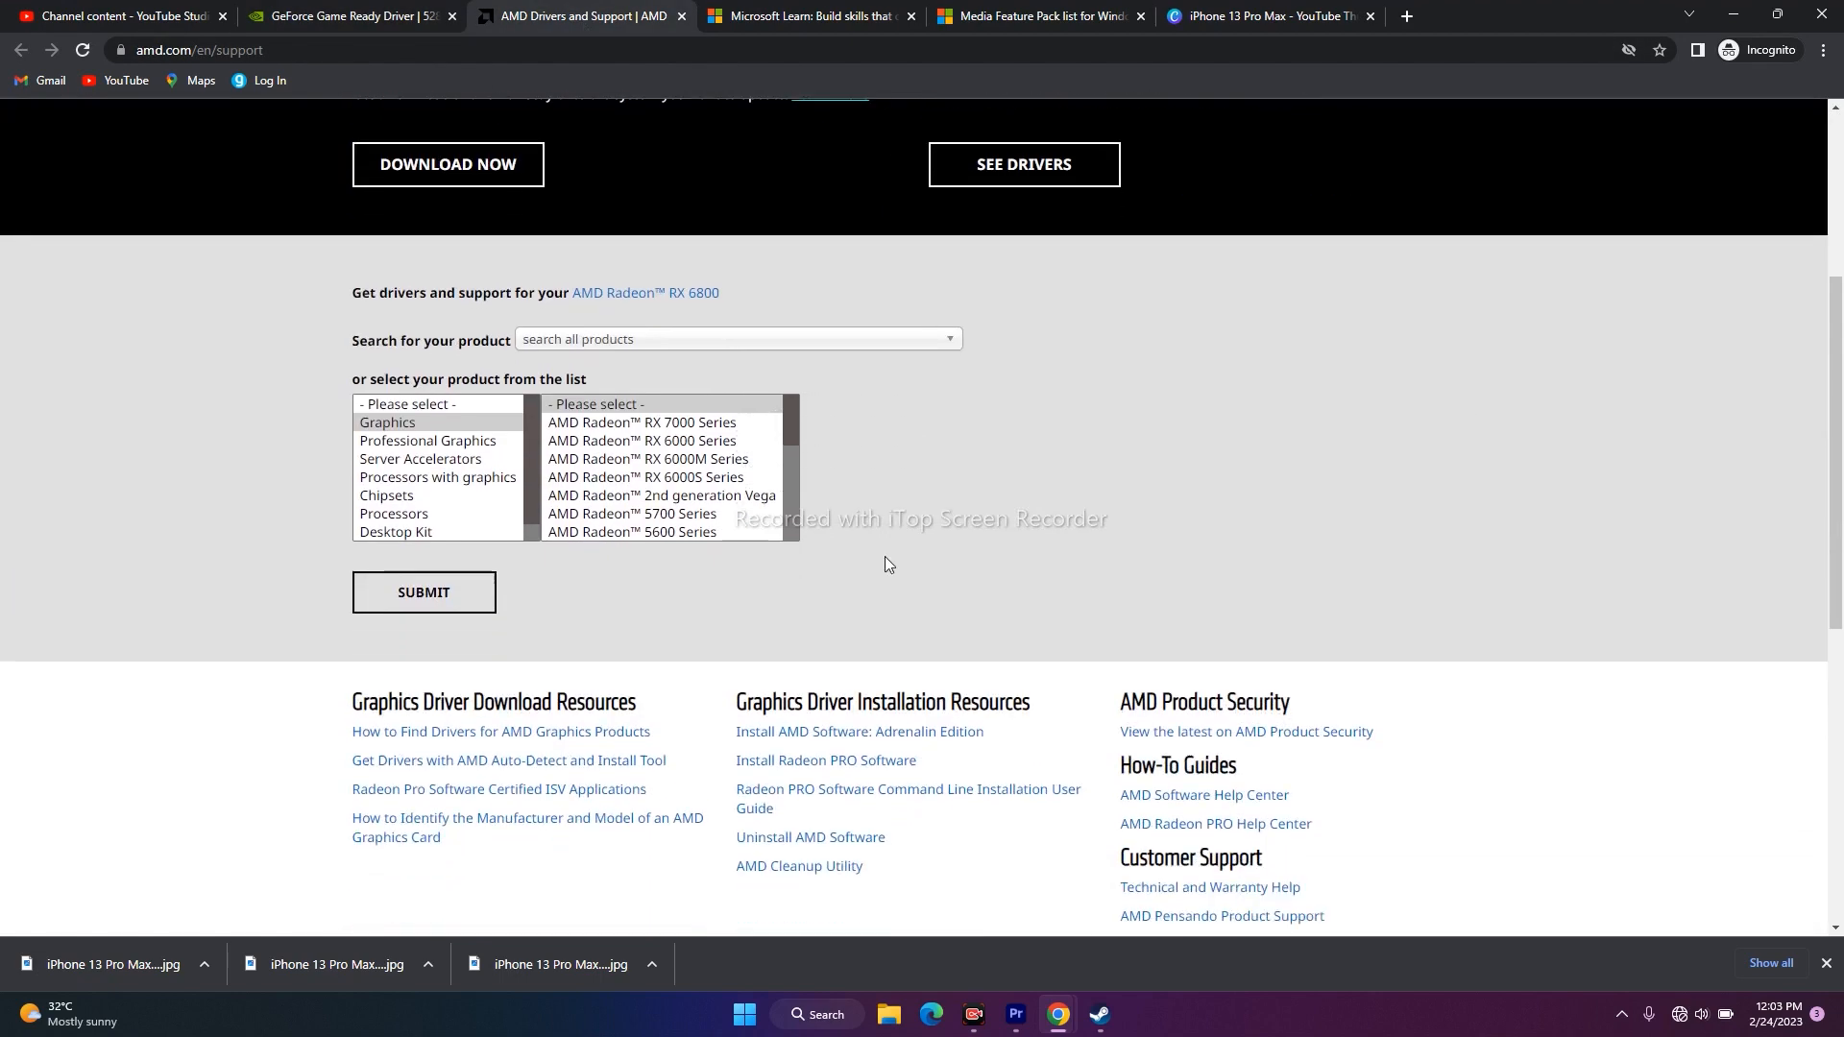
click(394, 427)
click(576, 441)
click(838, 459)
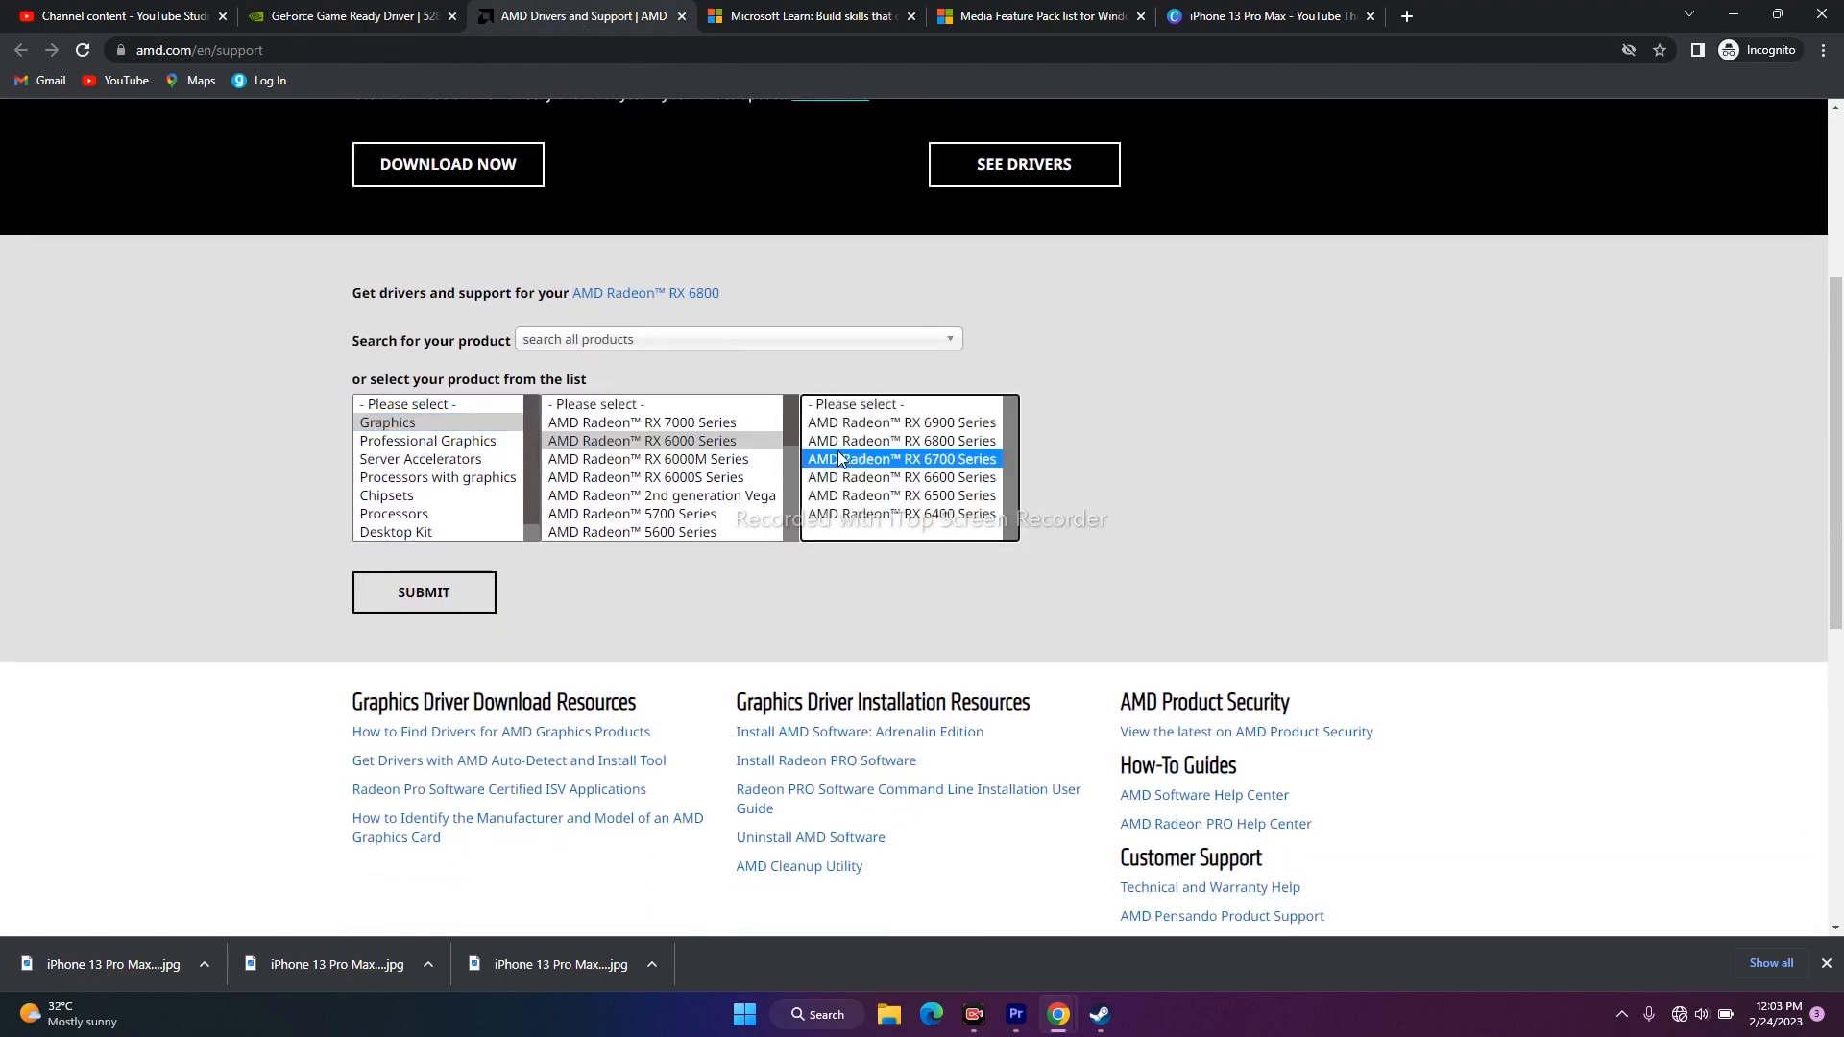
click(1089, 460)
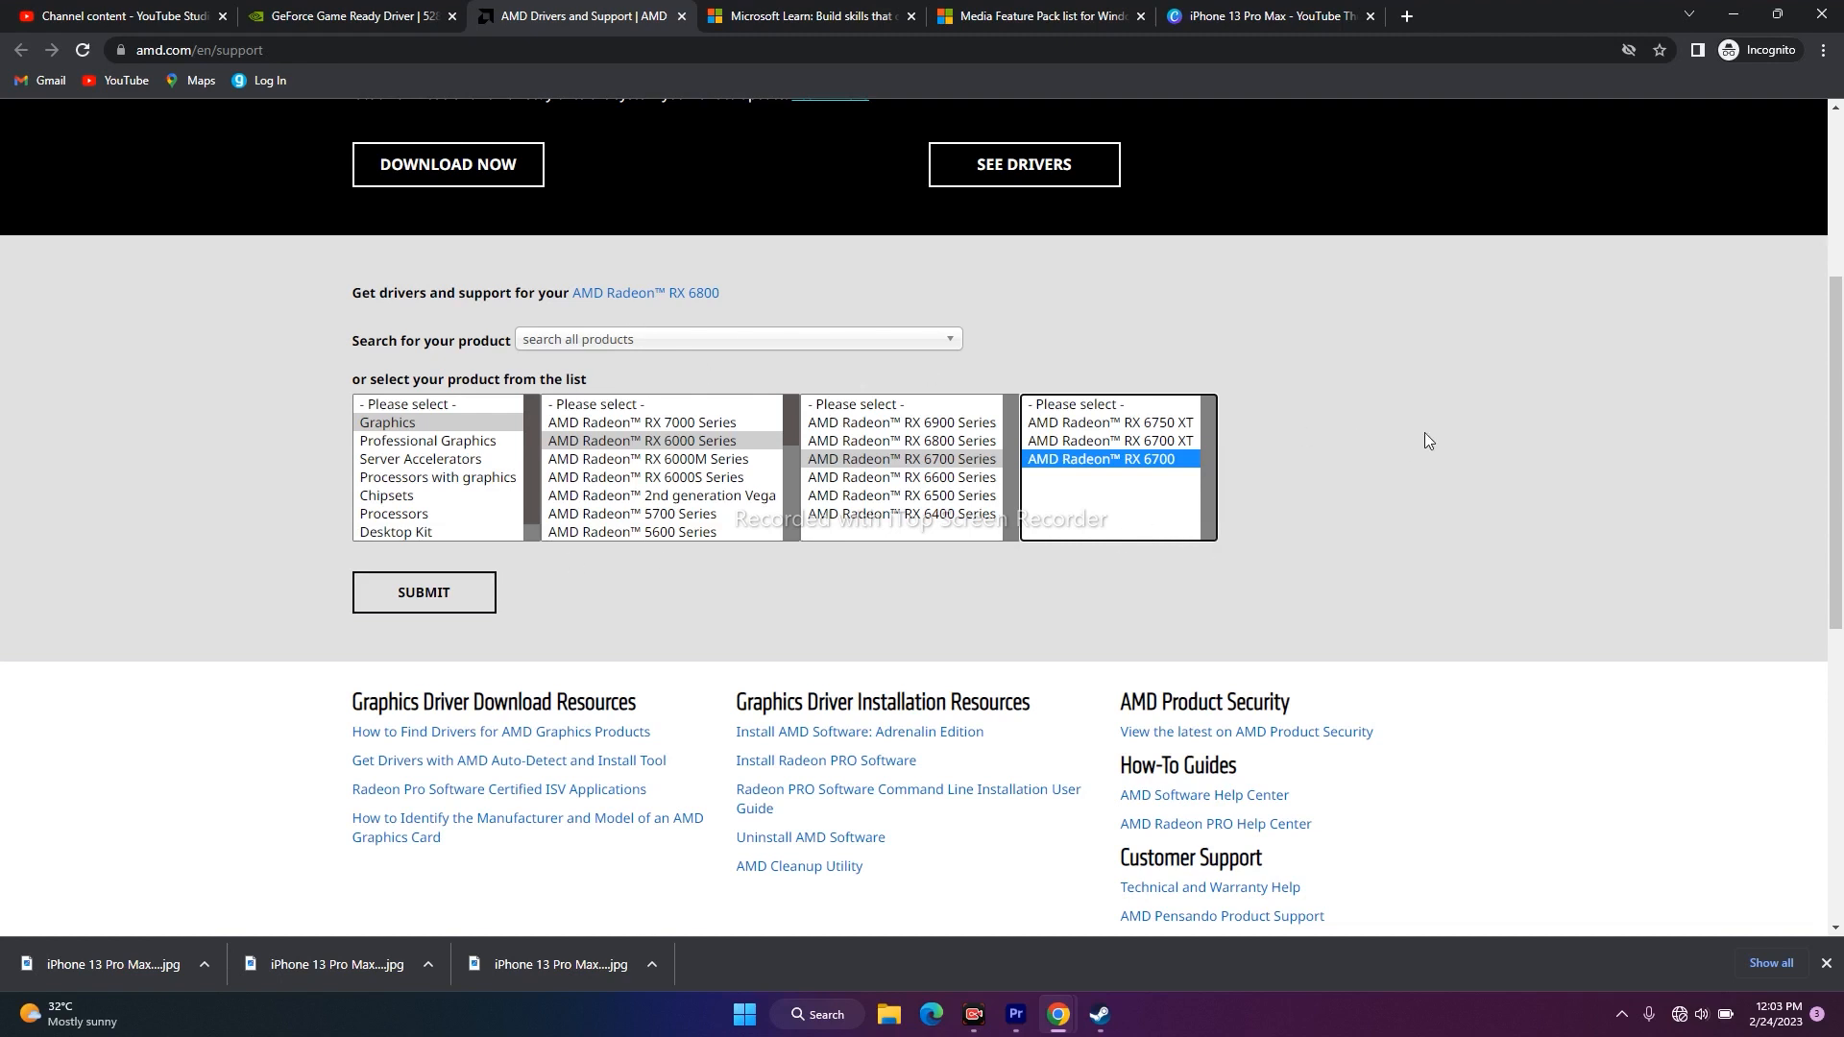
scroll(1429, 317, up, 1)
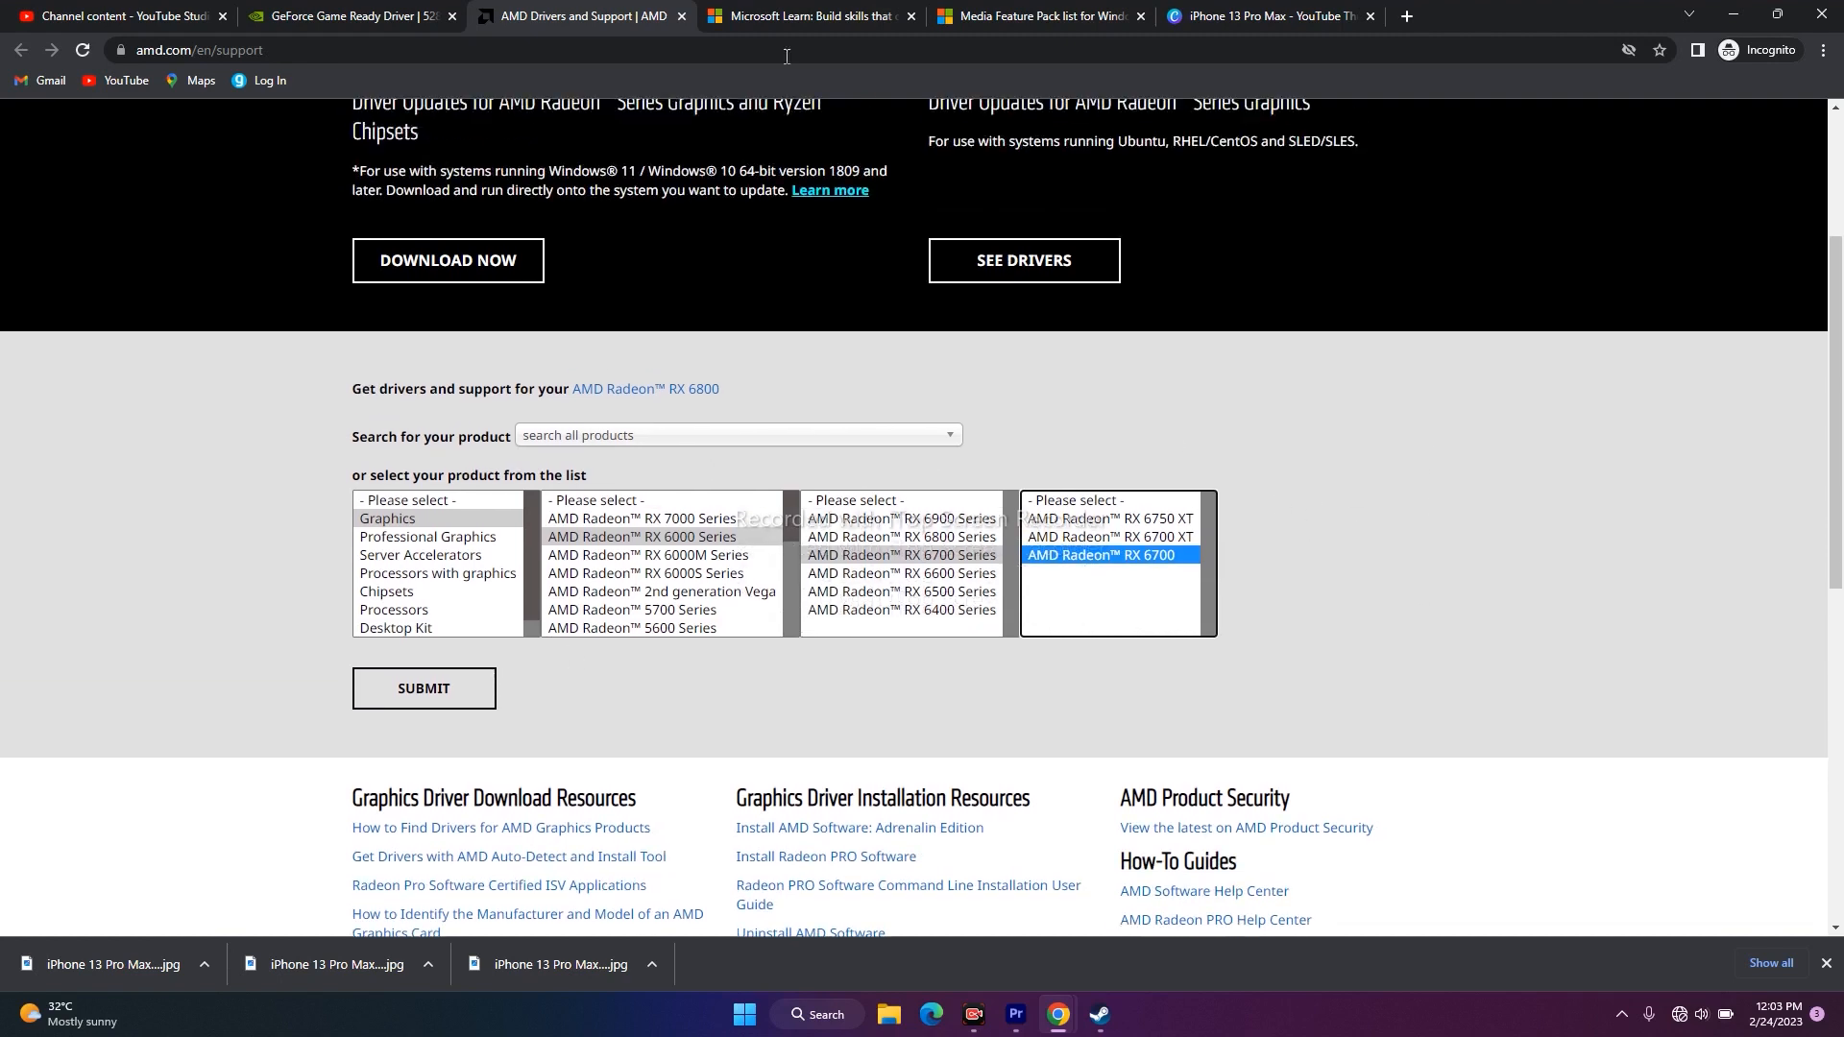
click(810, 11)
click(649, 14)
click(837, 9)
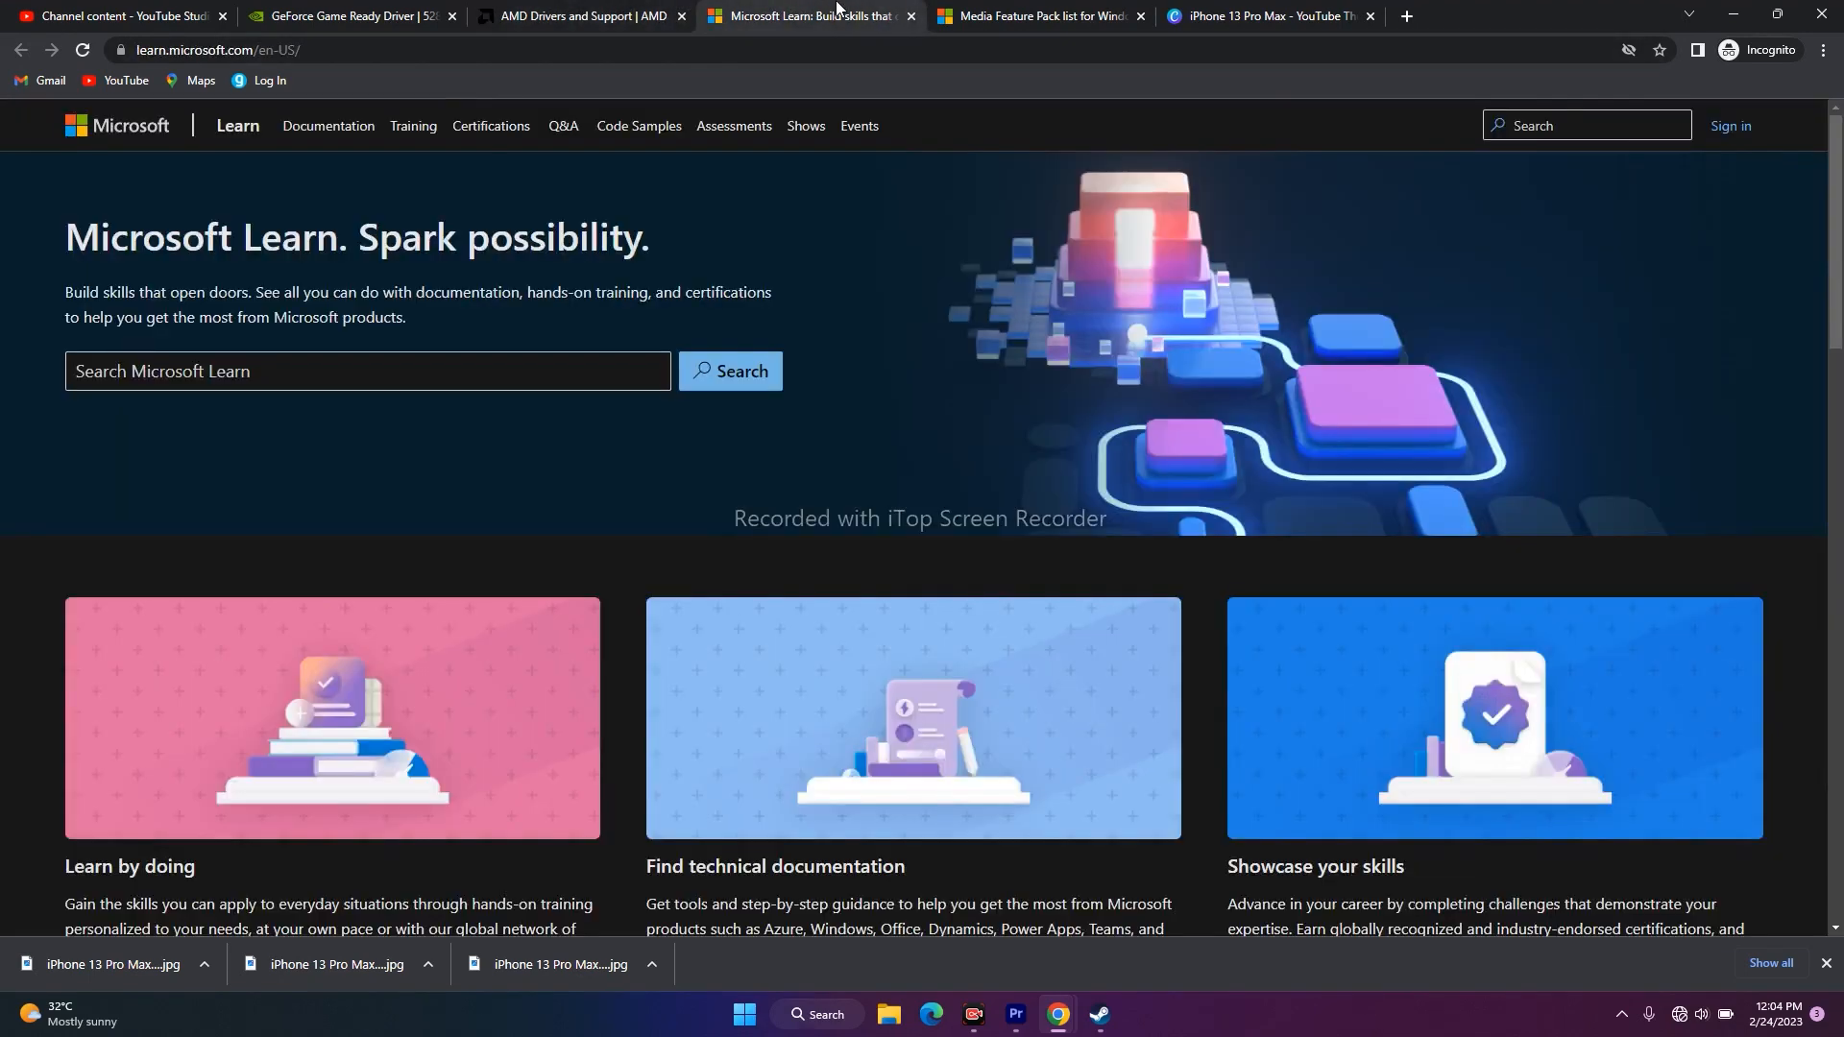
click(603, 16)
click(394, 14)
click(859, 11)
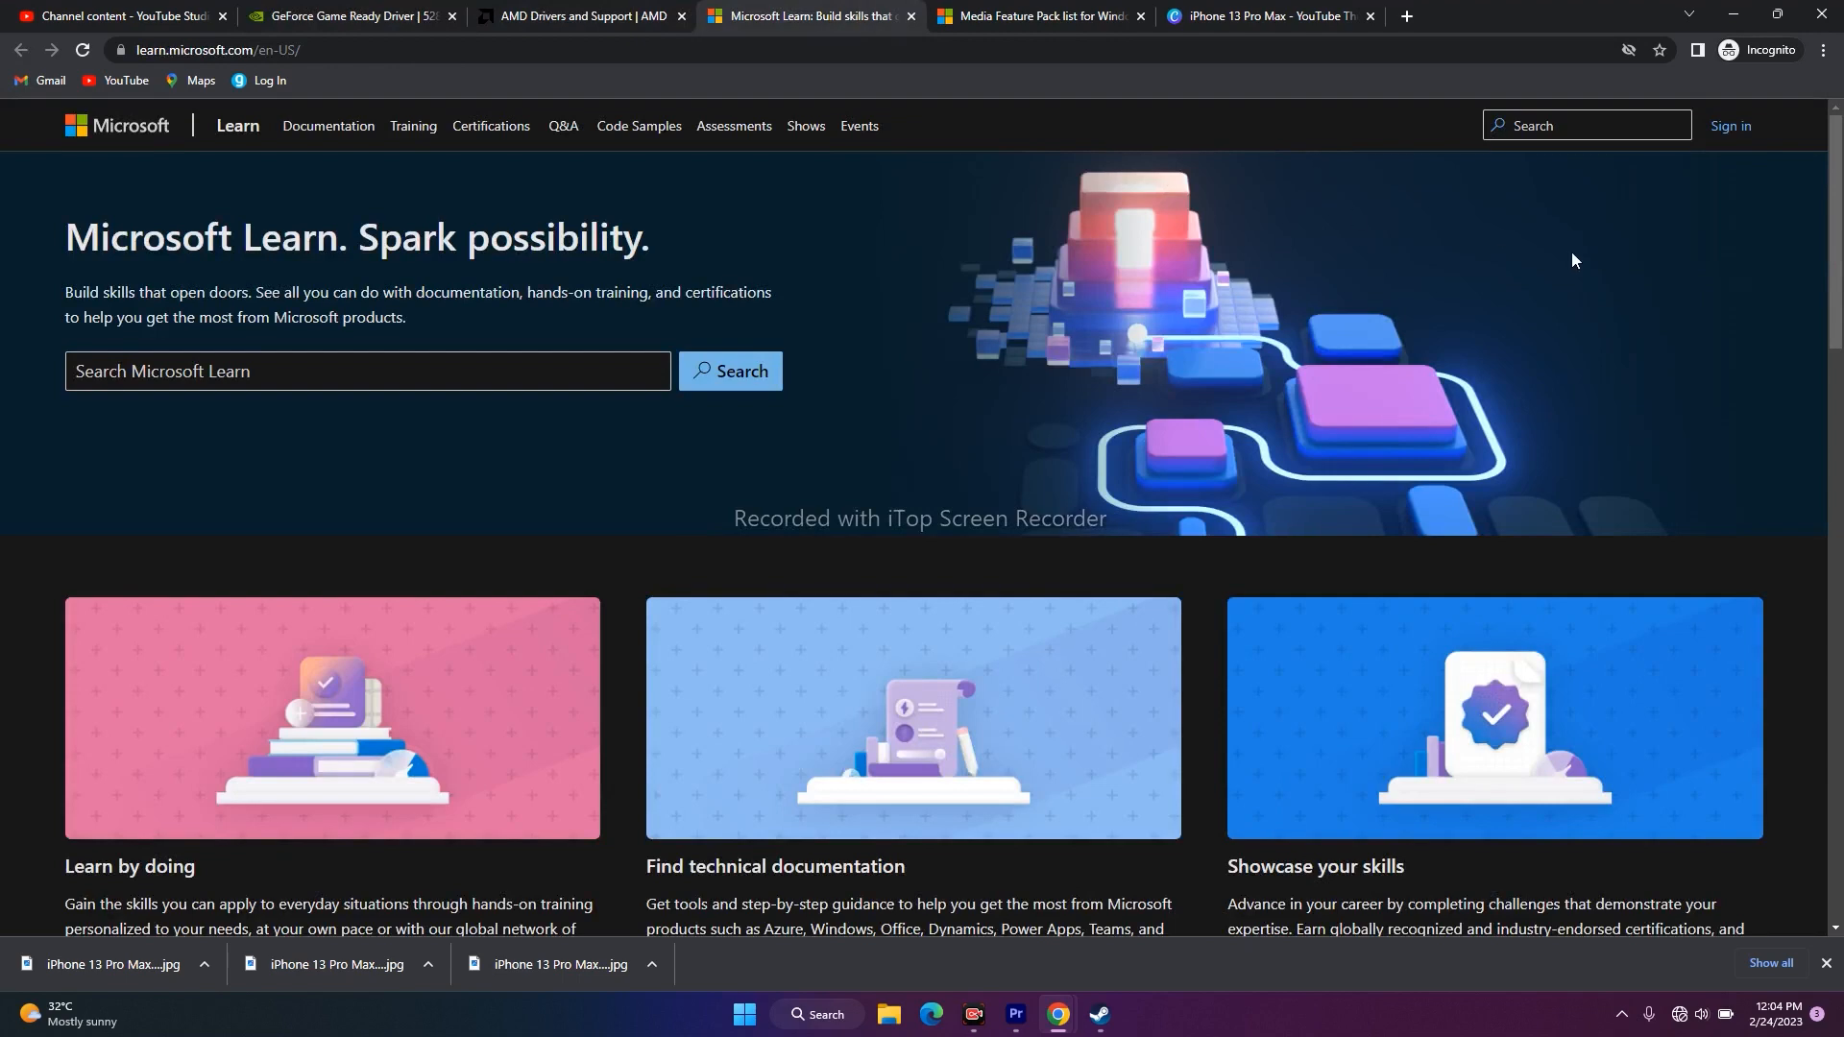
click(1736, 17)
right_click(1097, 296)
click(1163, 379)
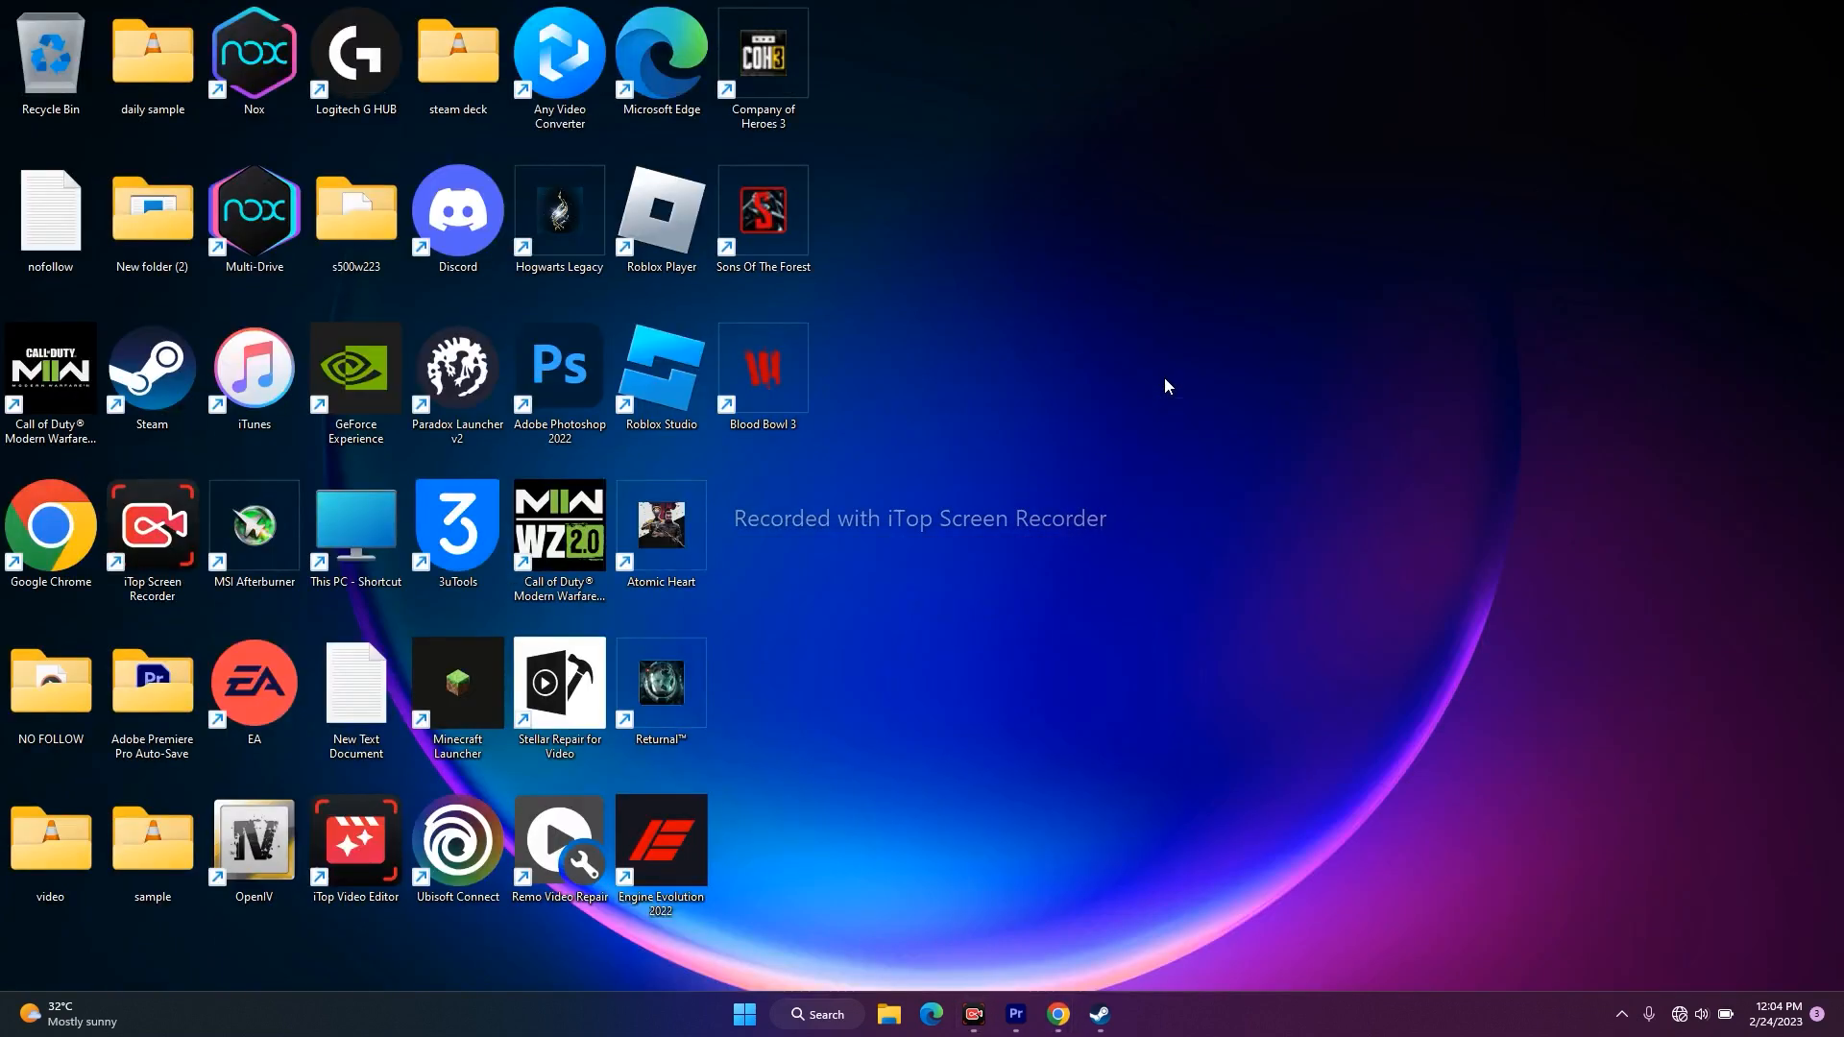
click(1100, 1015)
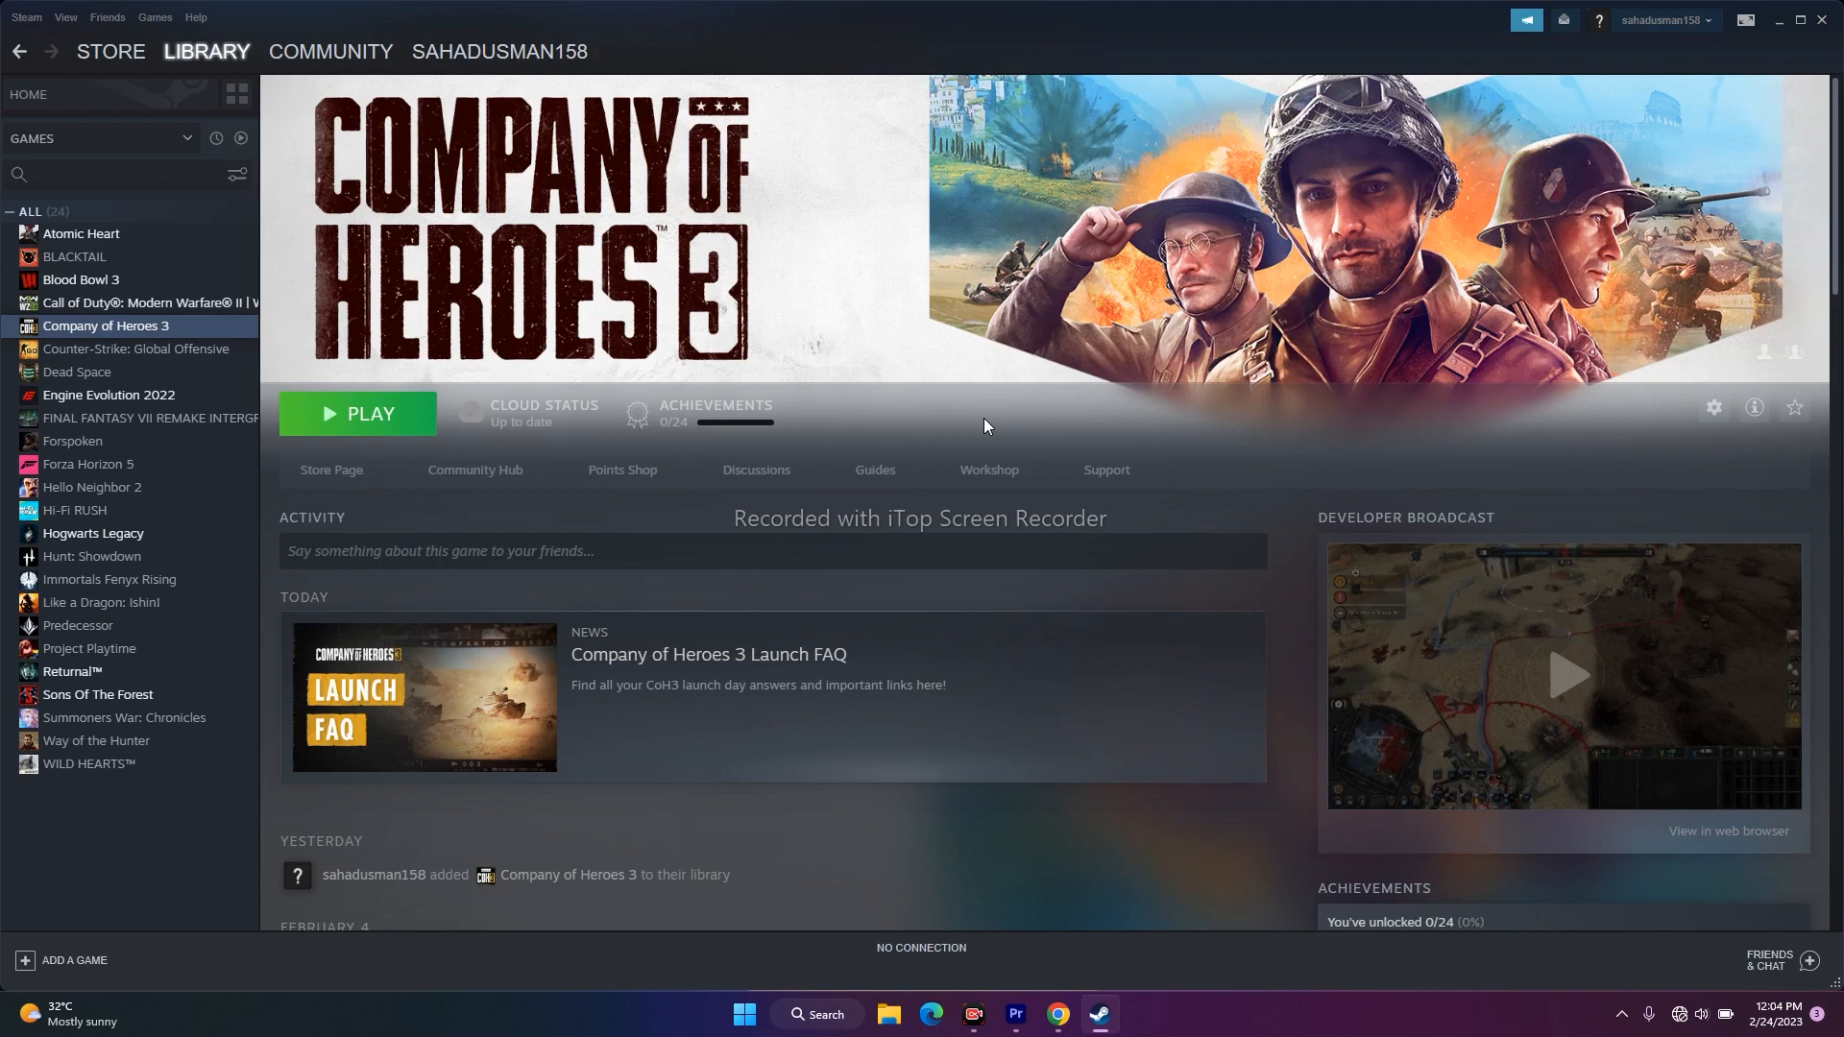
click(1780, 21)
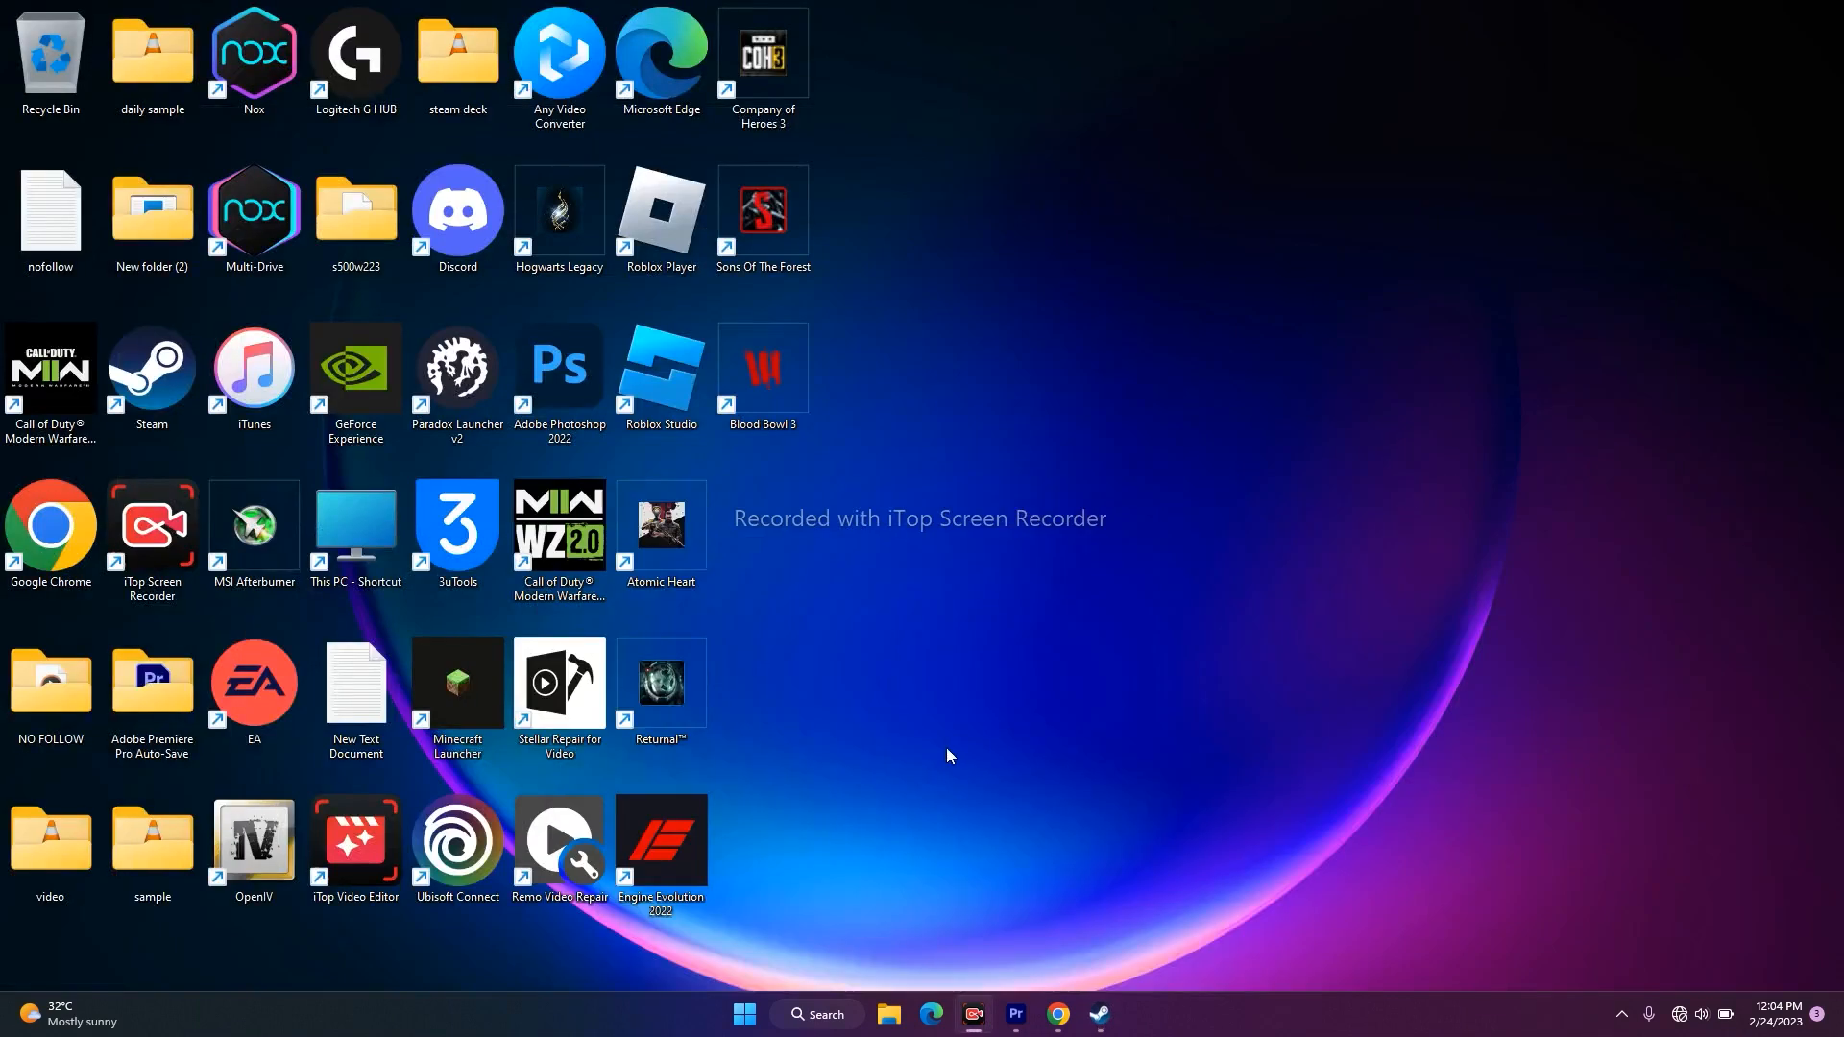
Open Device Manager and view the driver options in the NVIDIA GeForce RTX 2080 display adapter's properties.
right_click(749, 1013)
click(741, 596)
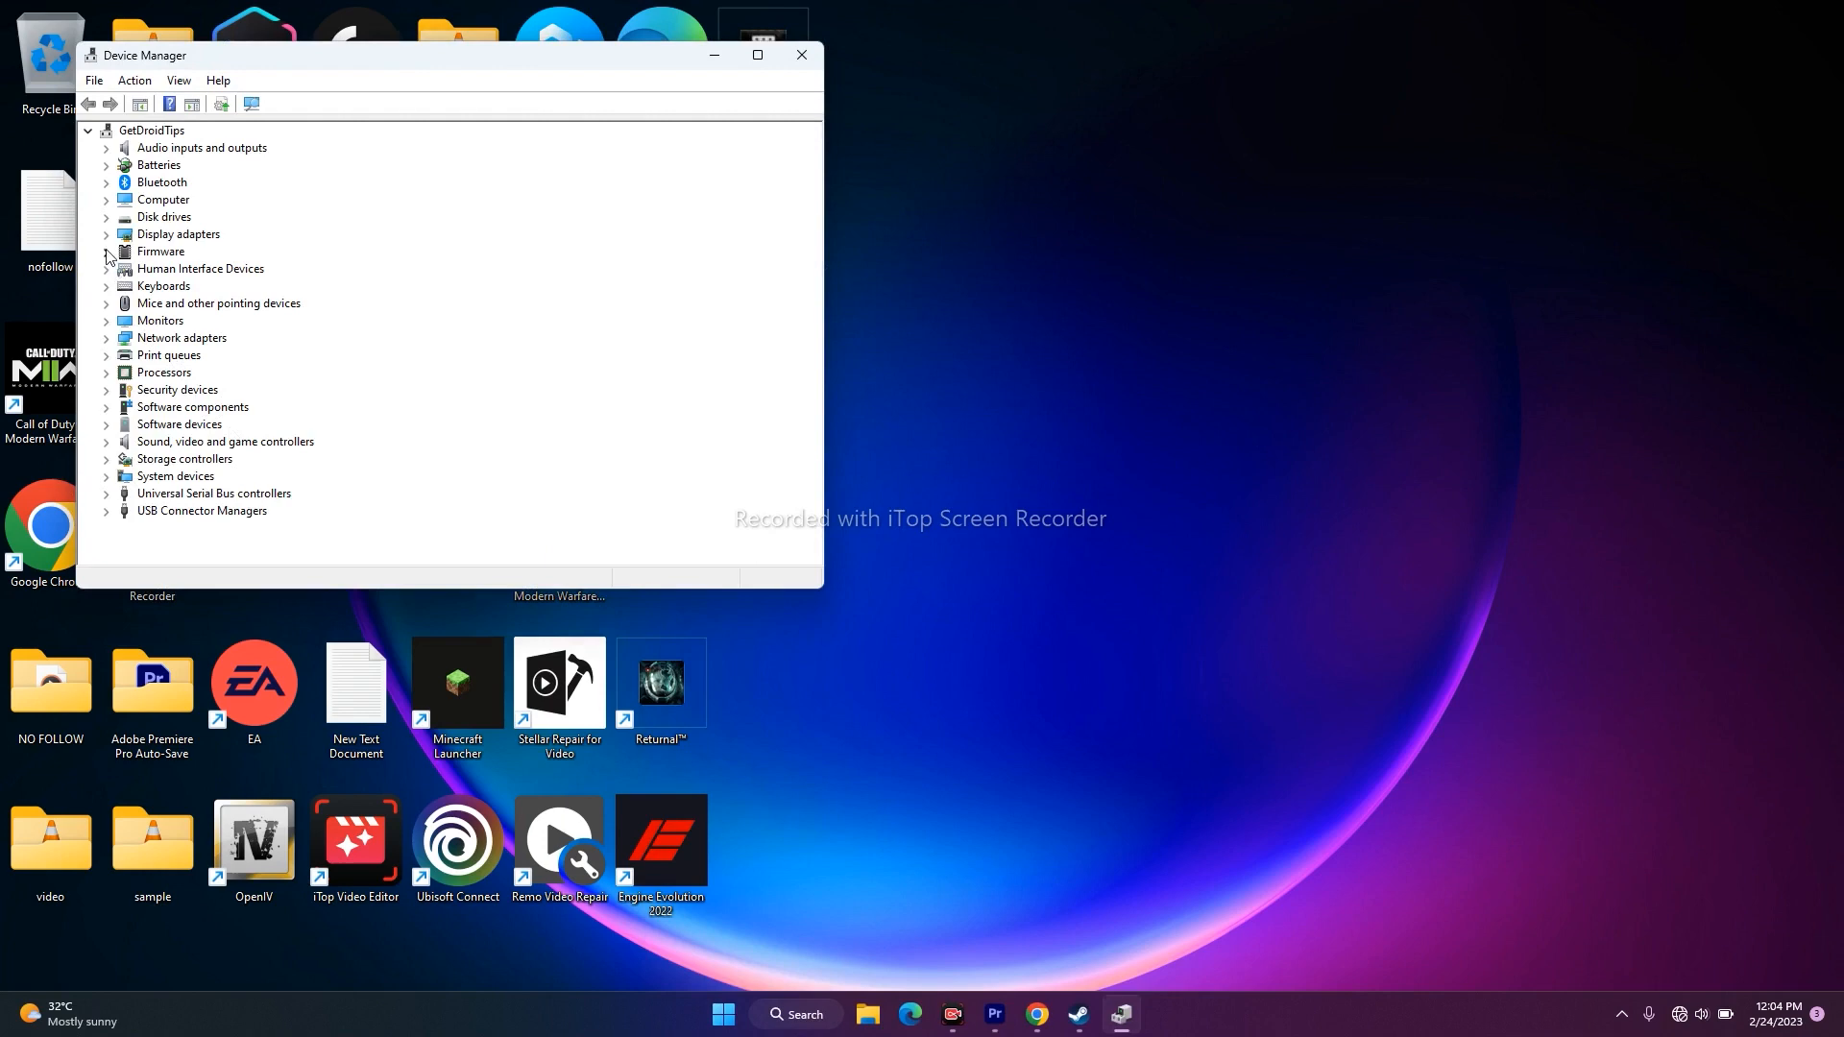
click(105, 235)
click(225, 255)
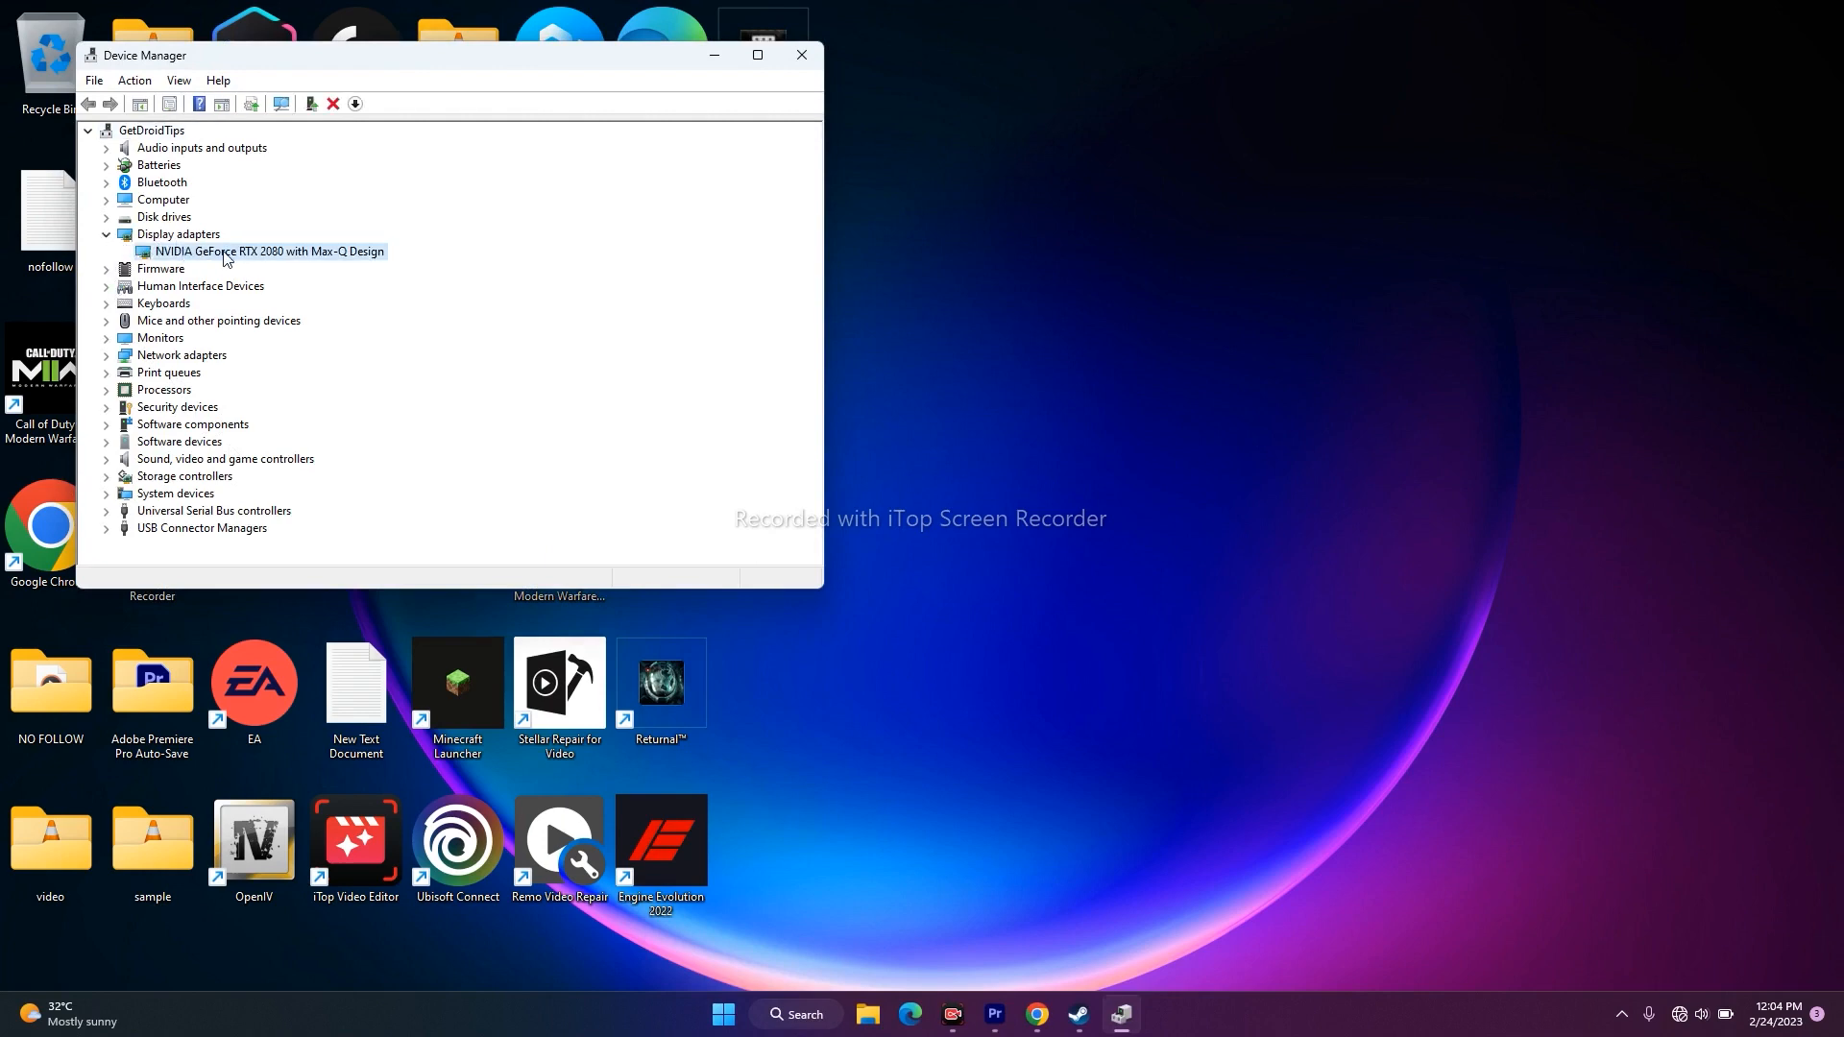
right_click(274, 255)
click(336, 365)
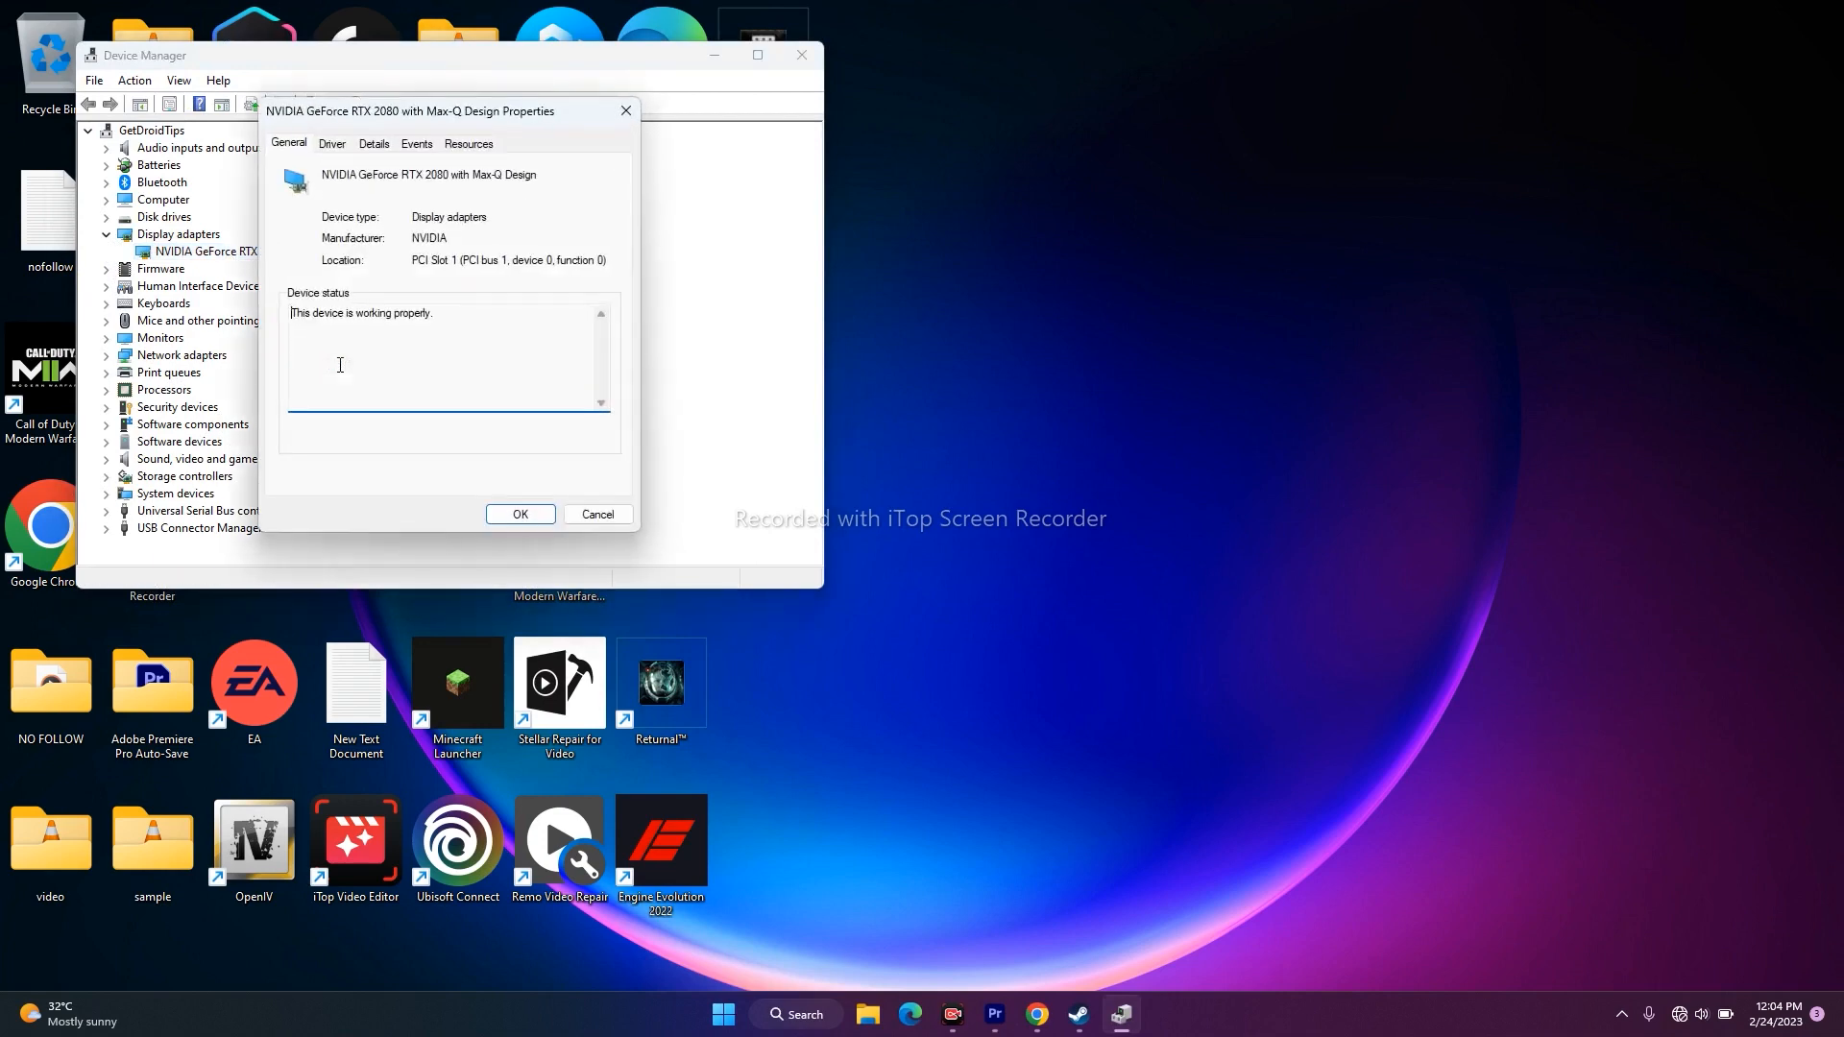
click(331, 143)
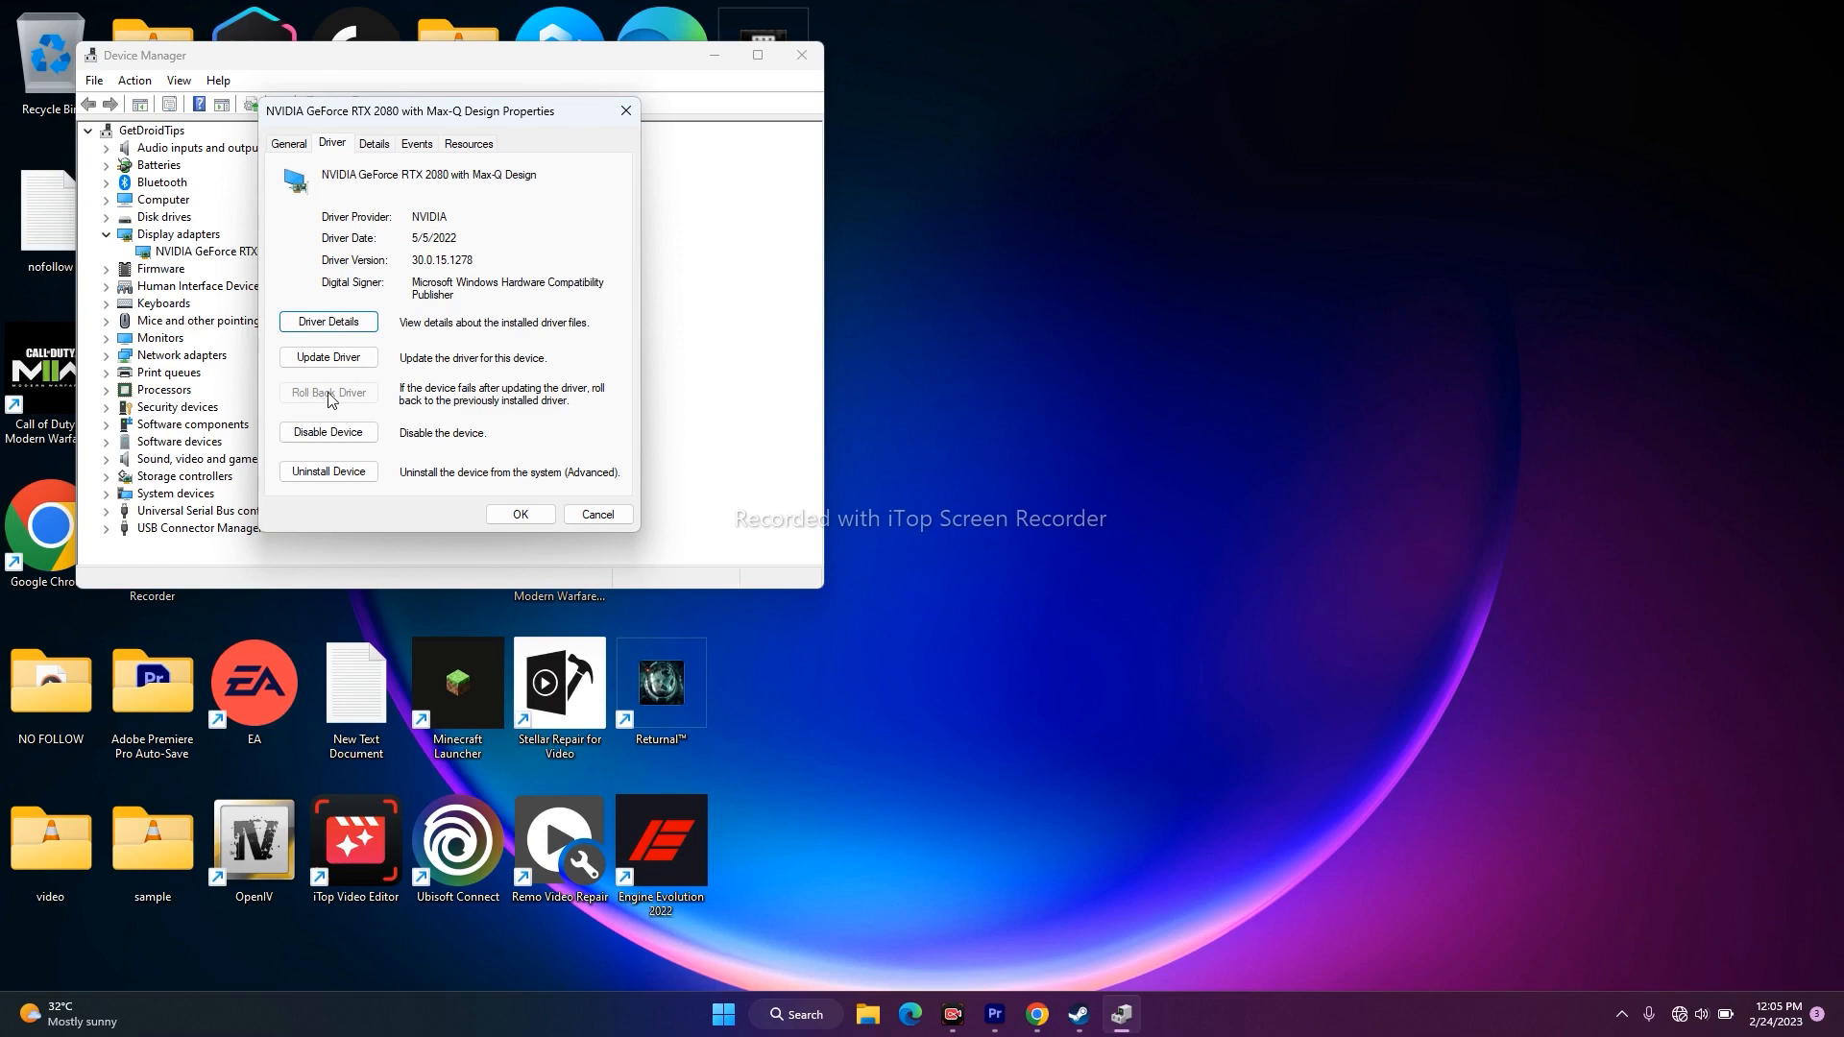
click(626, 110)
click(802, 55)
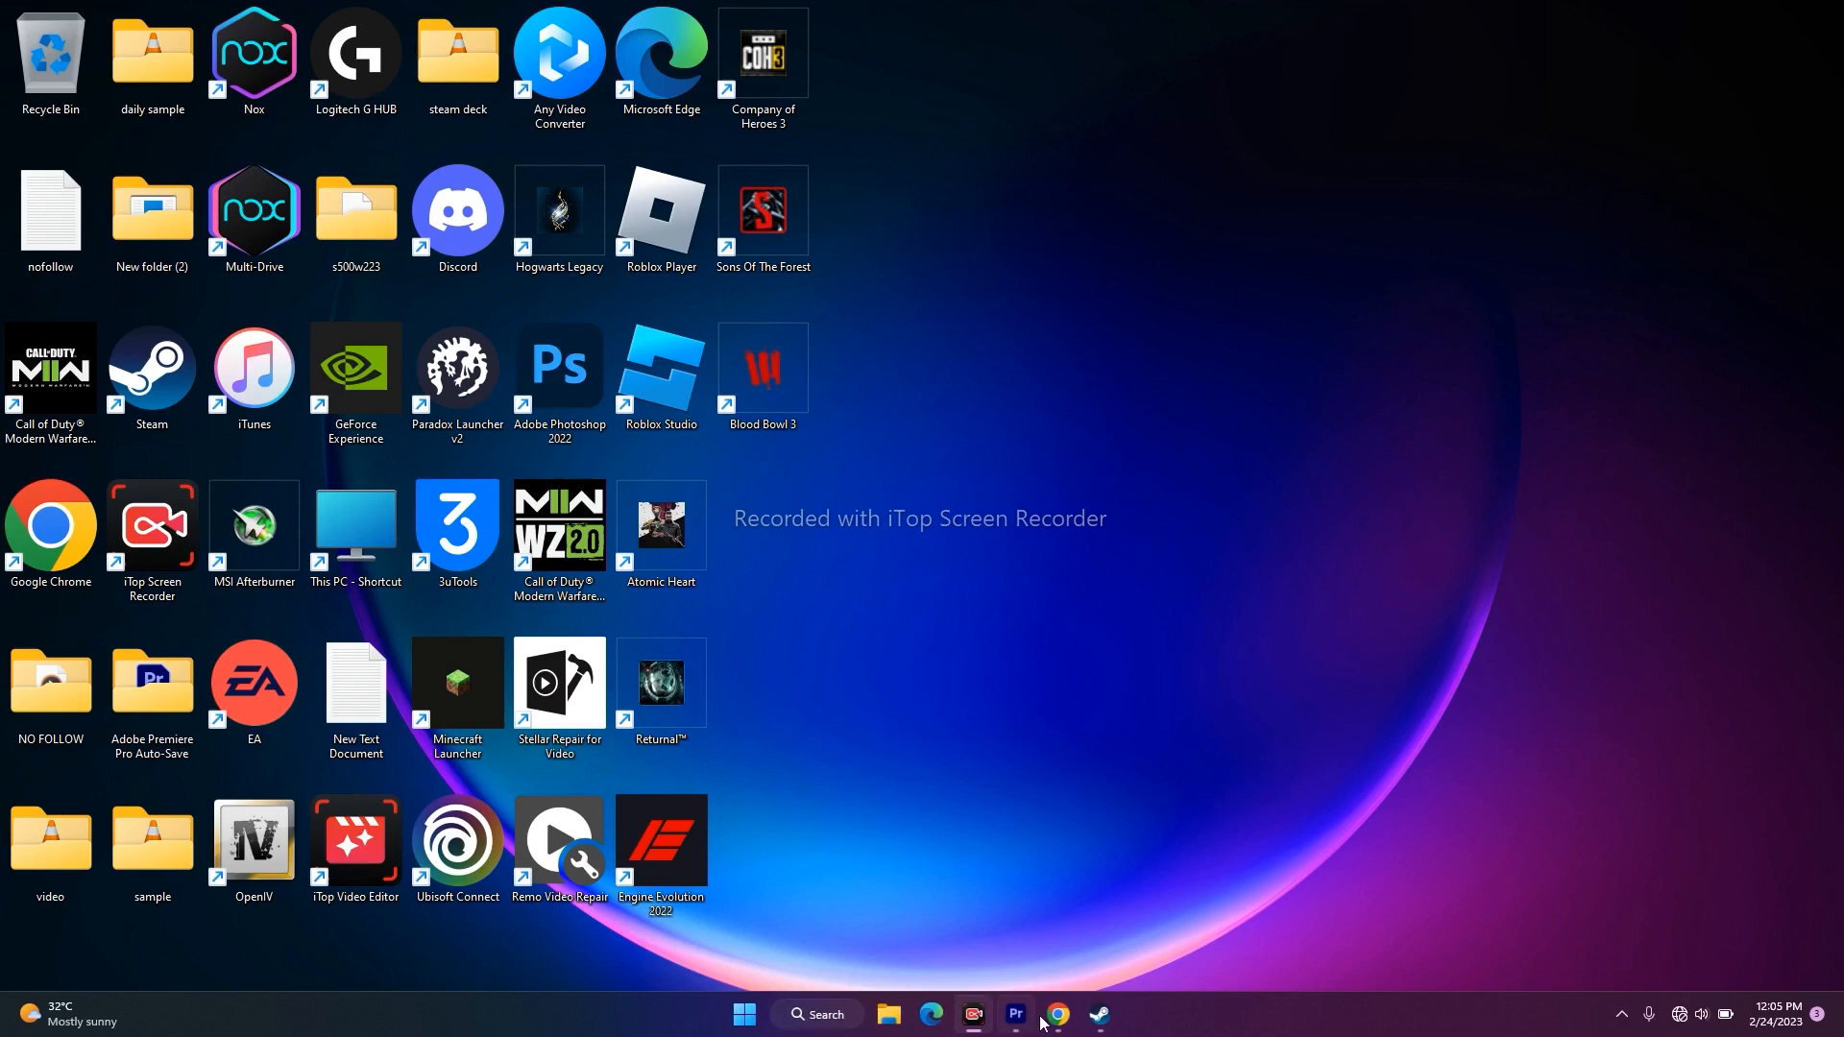
click(1100, 1021)
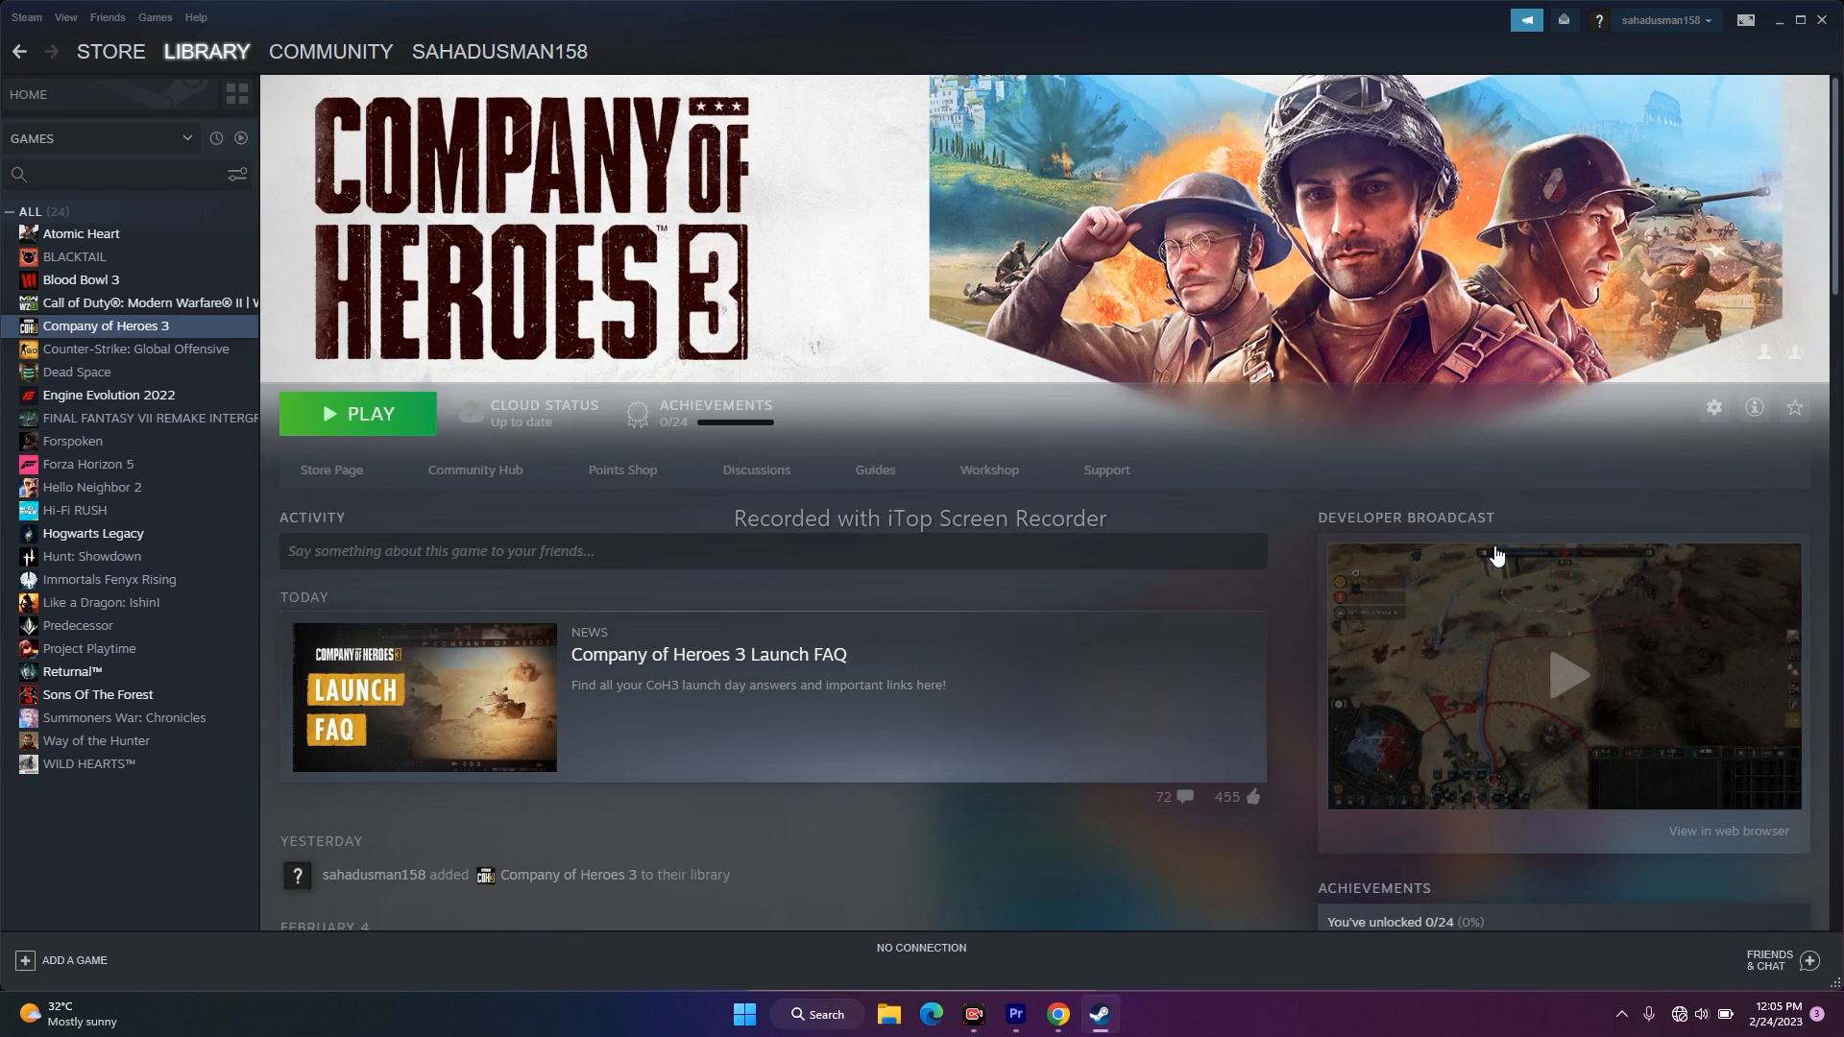
click(1776, 21)
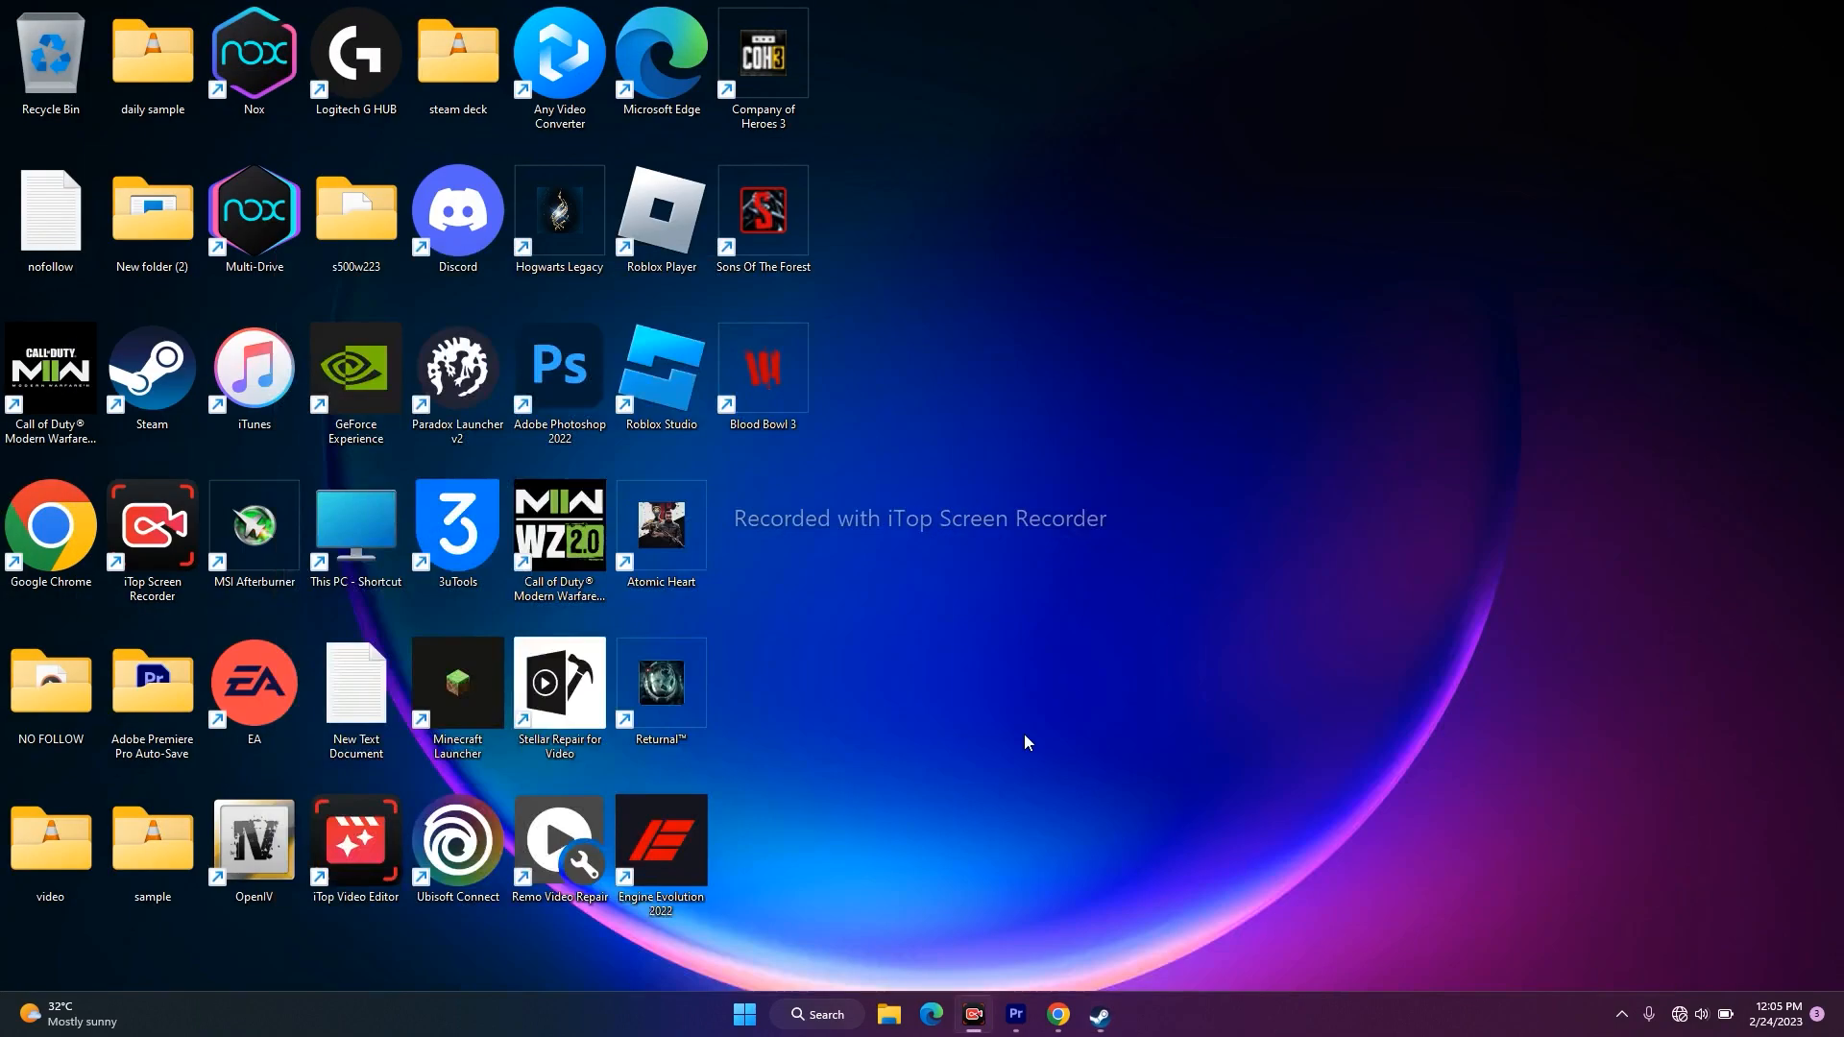
Open Windows Settings, check the available updates on the Windows Update page and close Settings.
click(817, 1014)
click(639, 513)
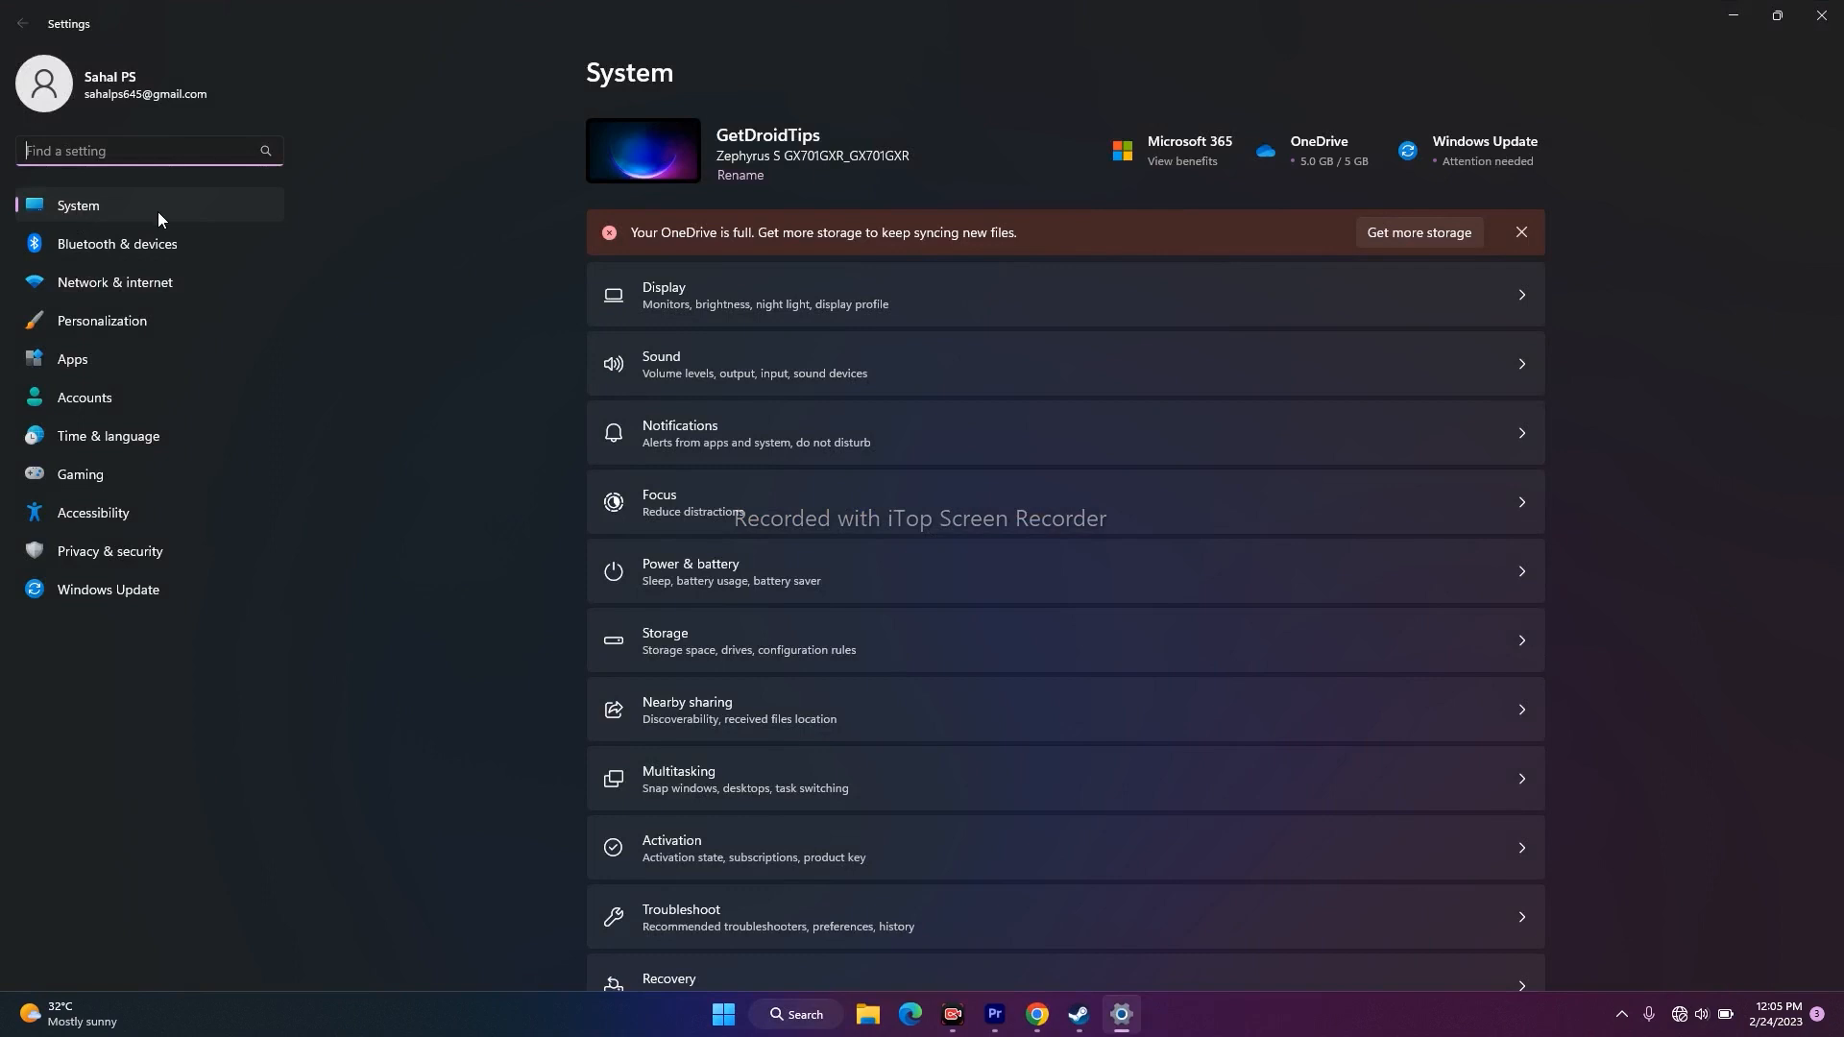
scroll(1588, 303, down, 5)
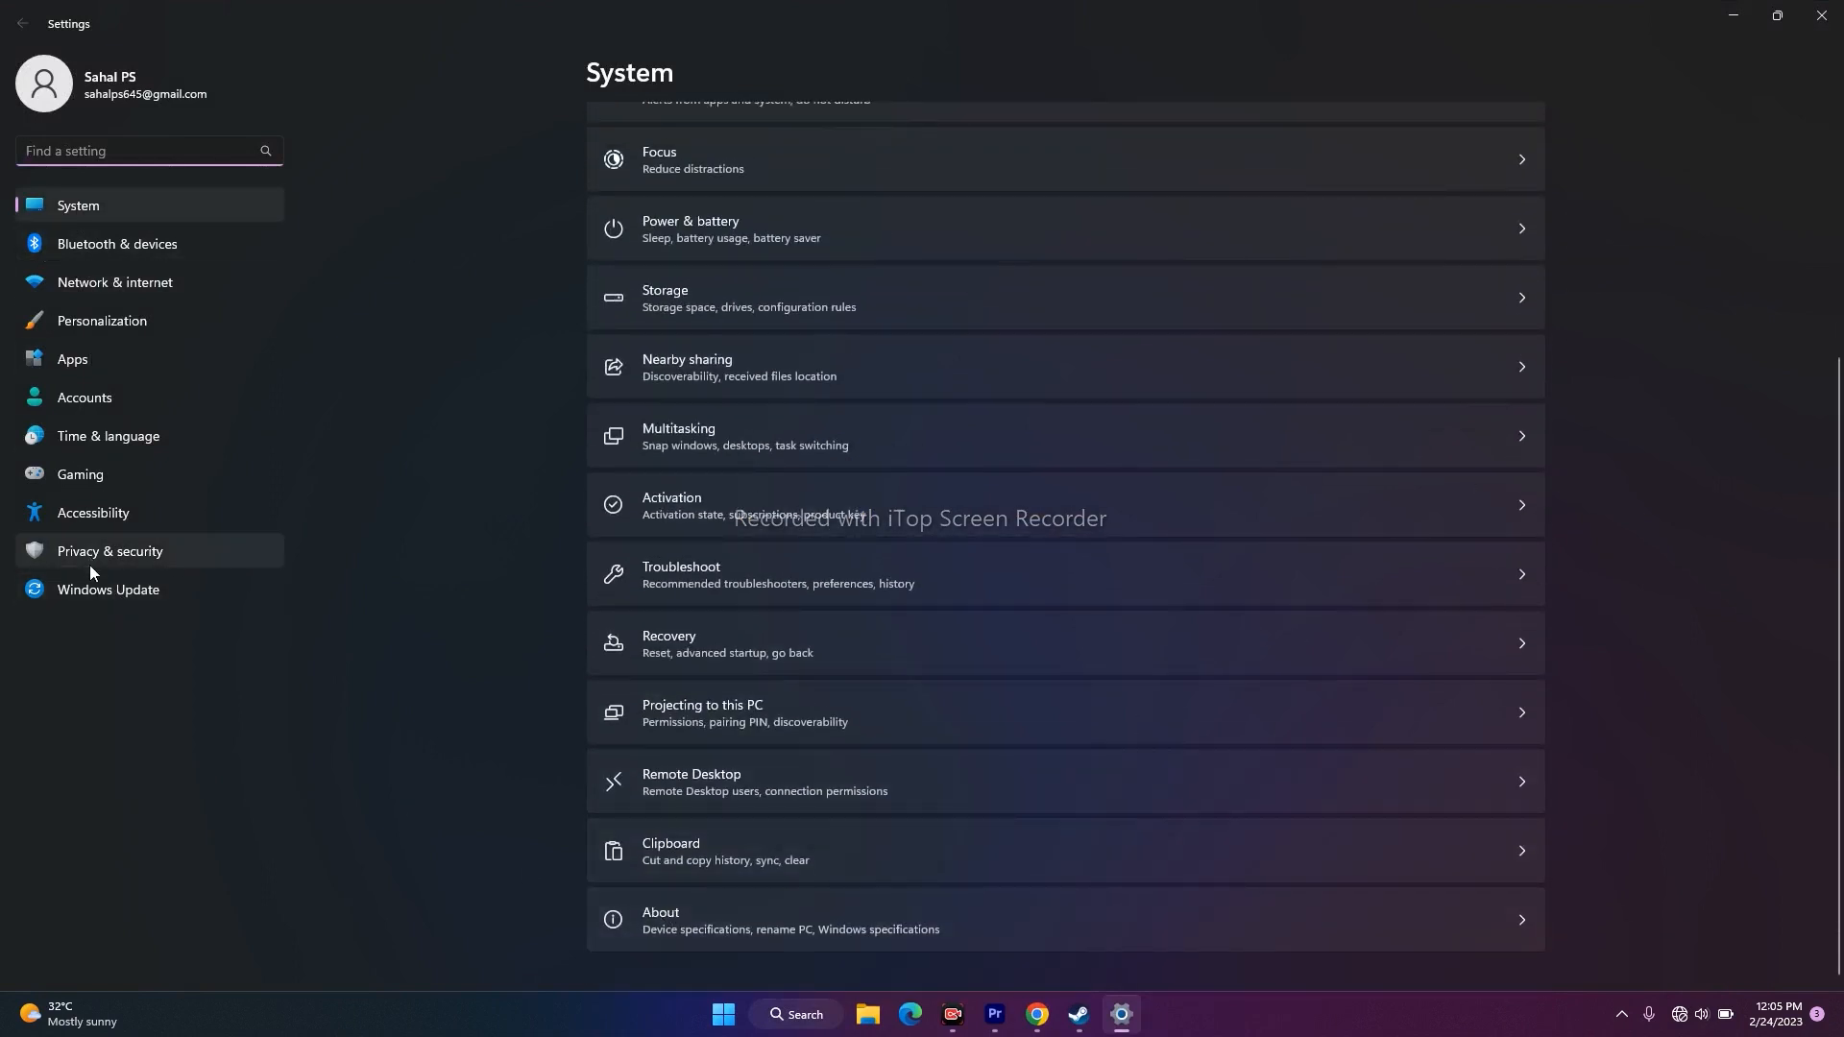
click(100, 591)
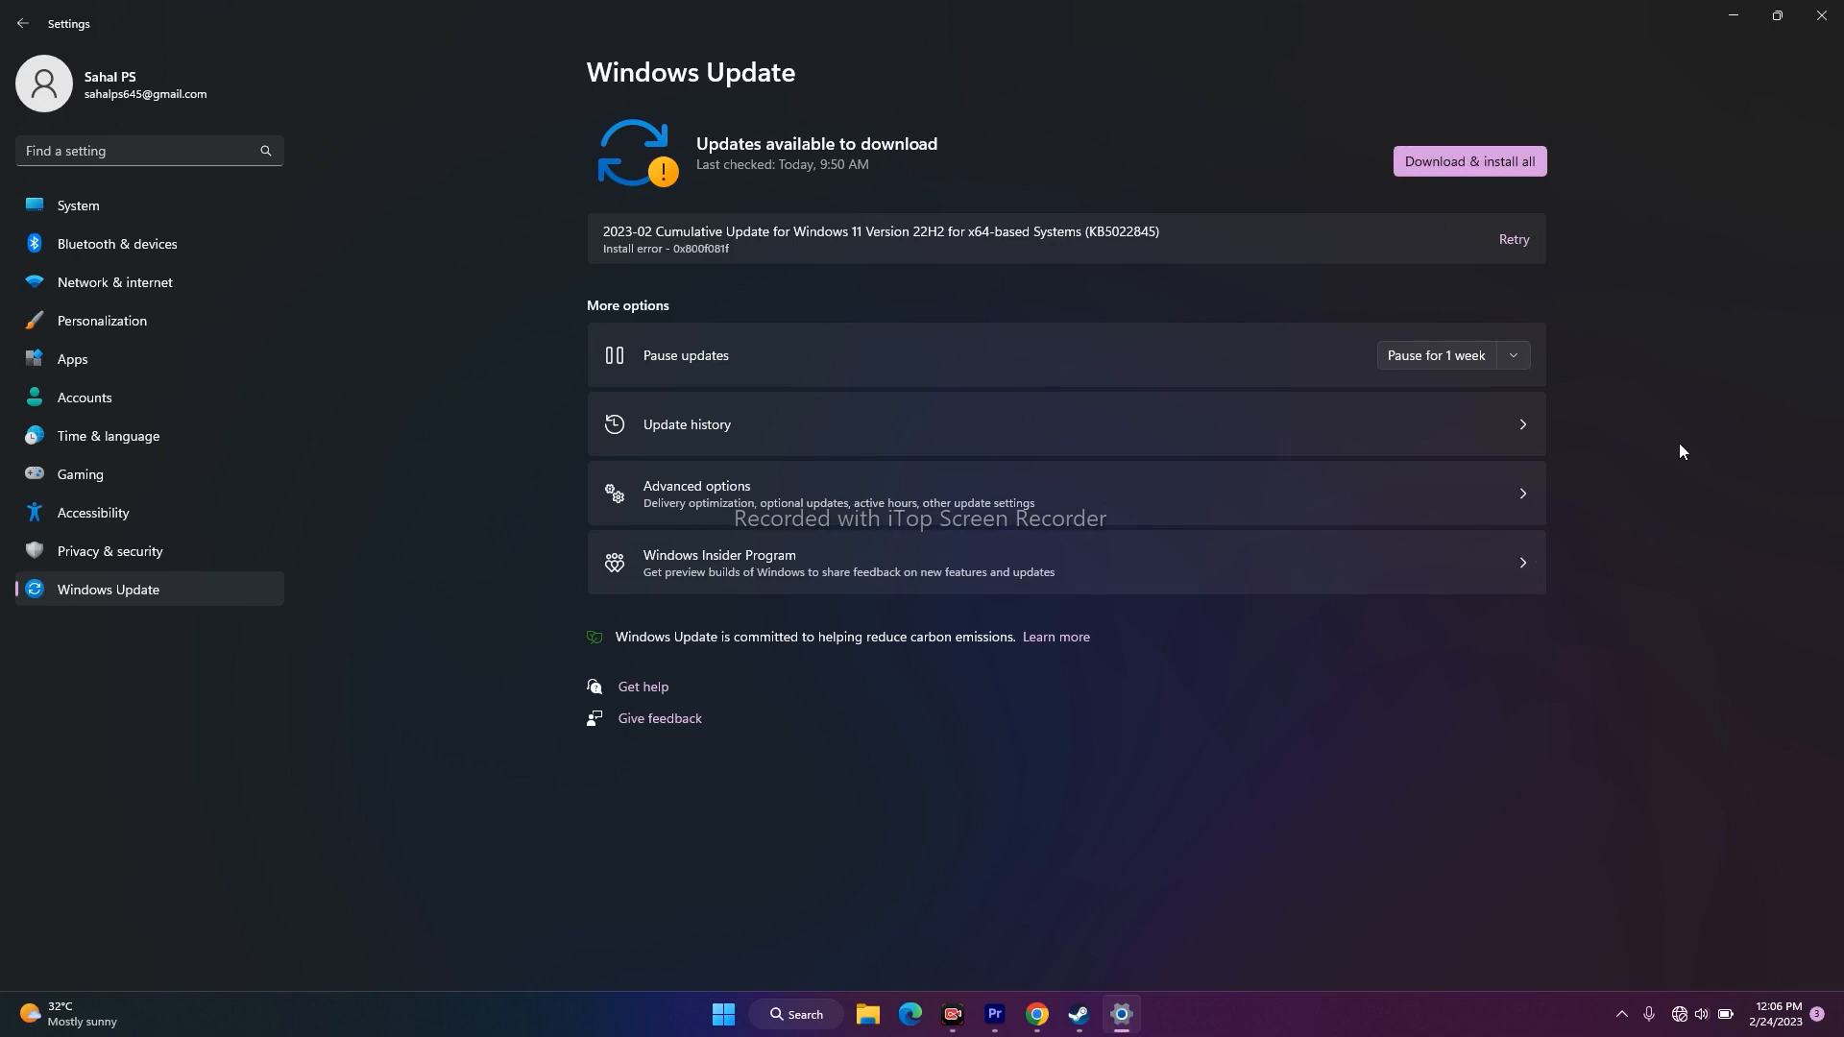
click(1822, 15)
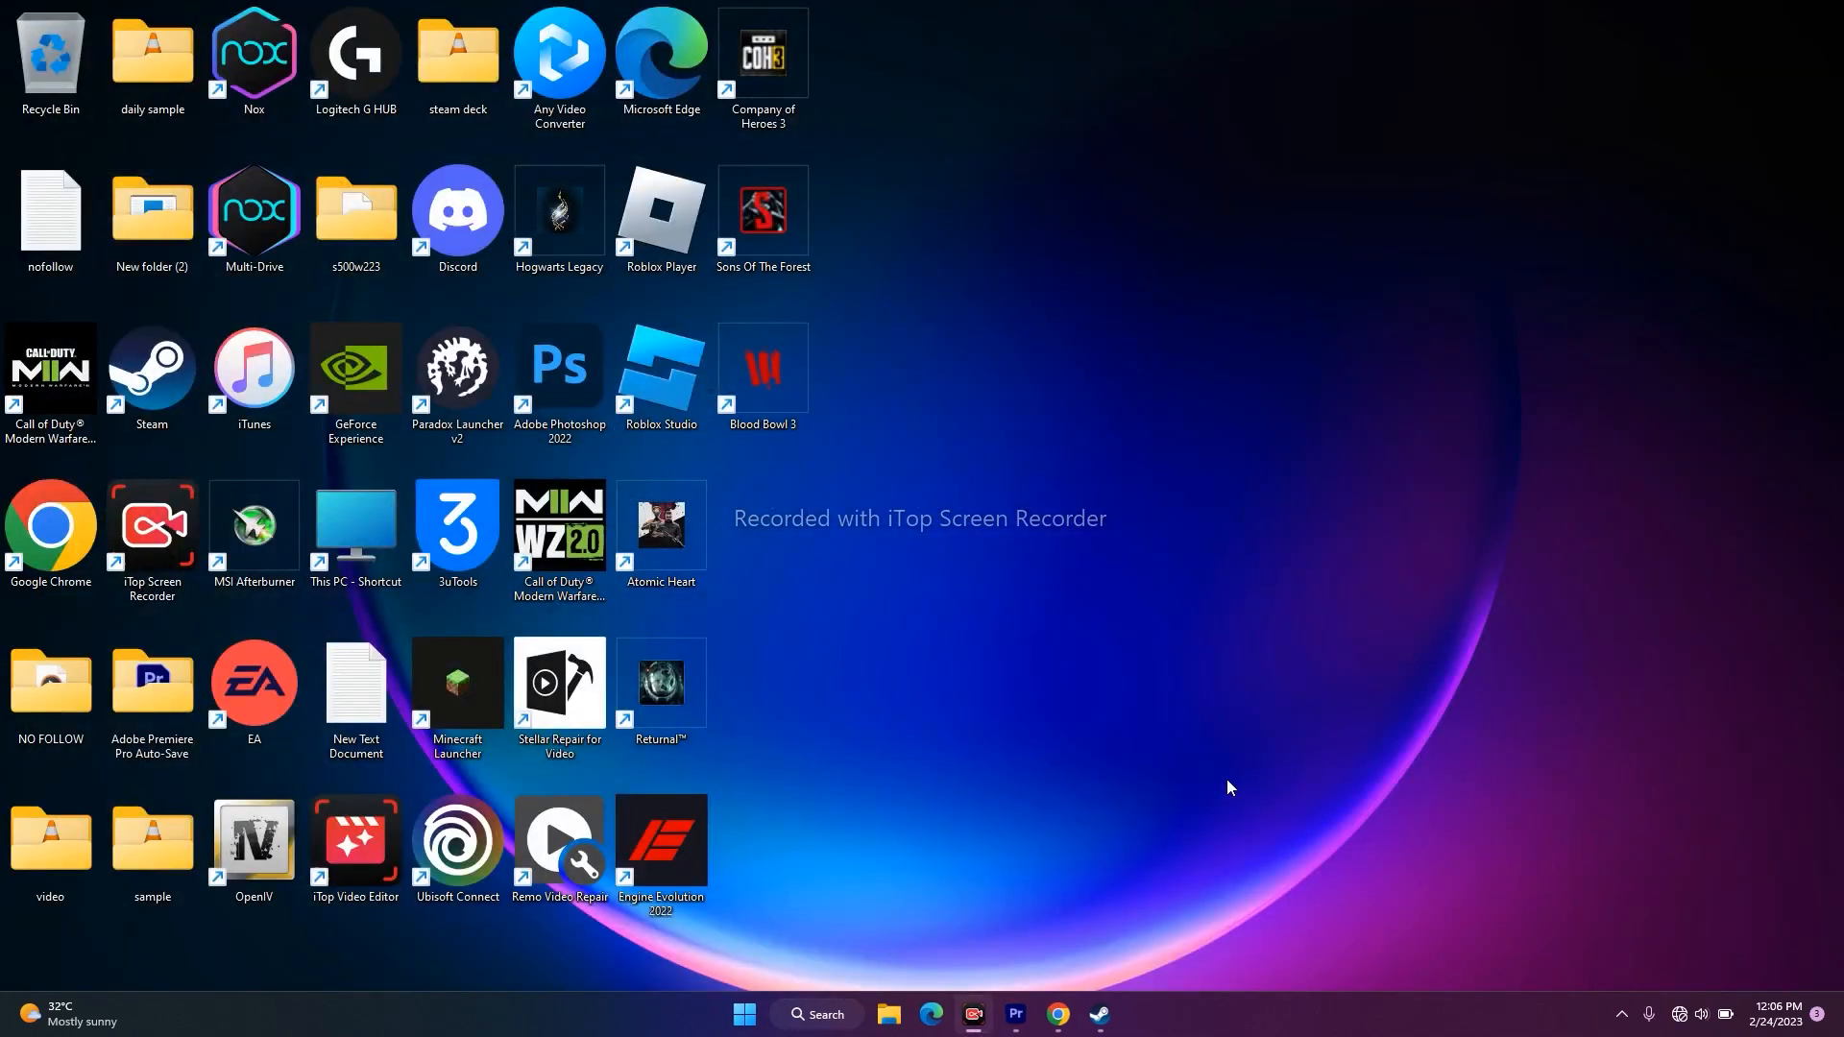
click(1104, 1016)
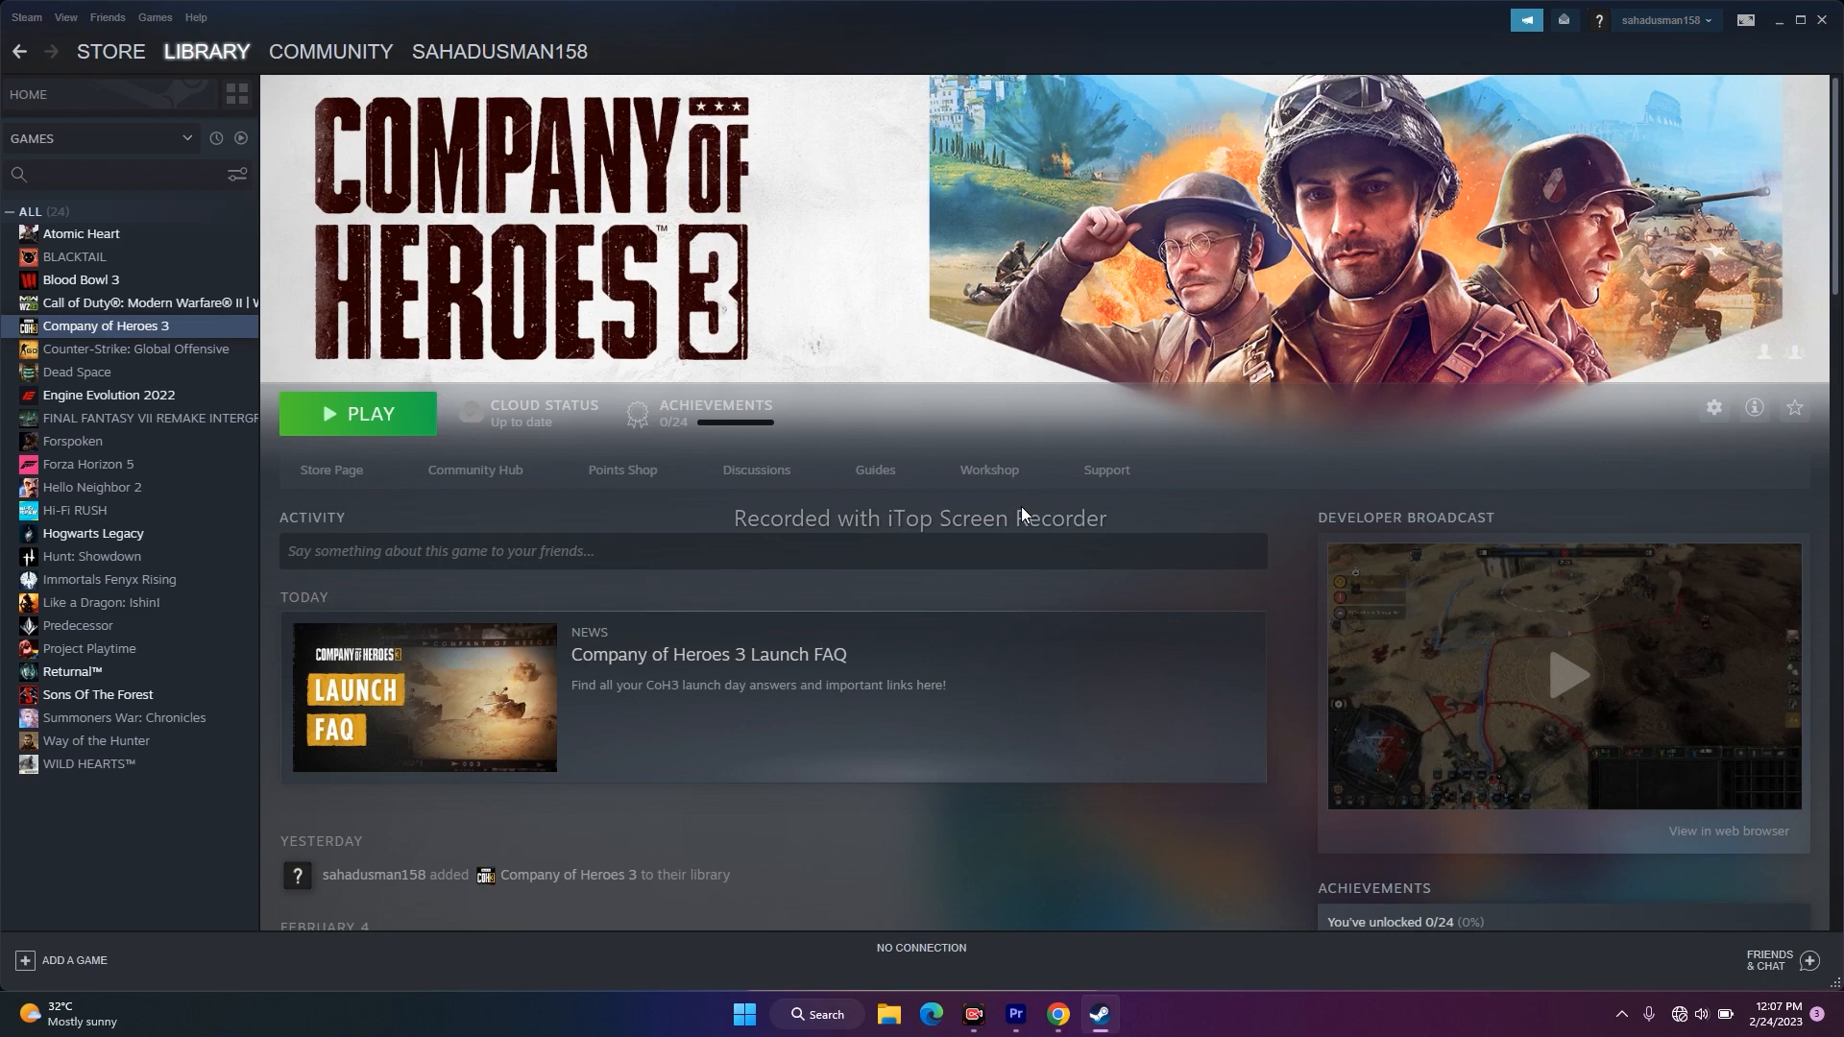
click(1779, 21)
right_click(1009, 351)
click(1079, 422)
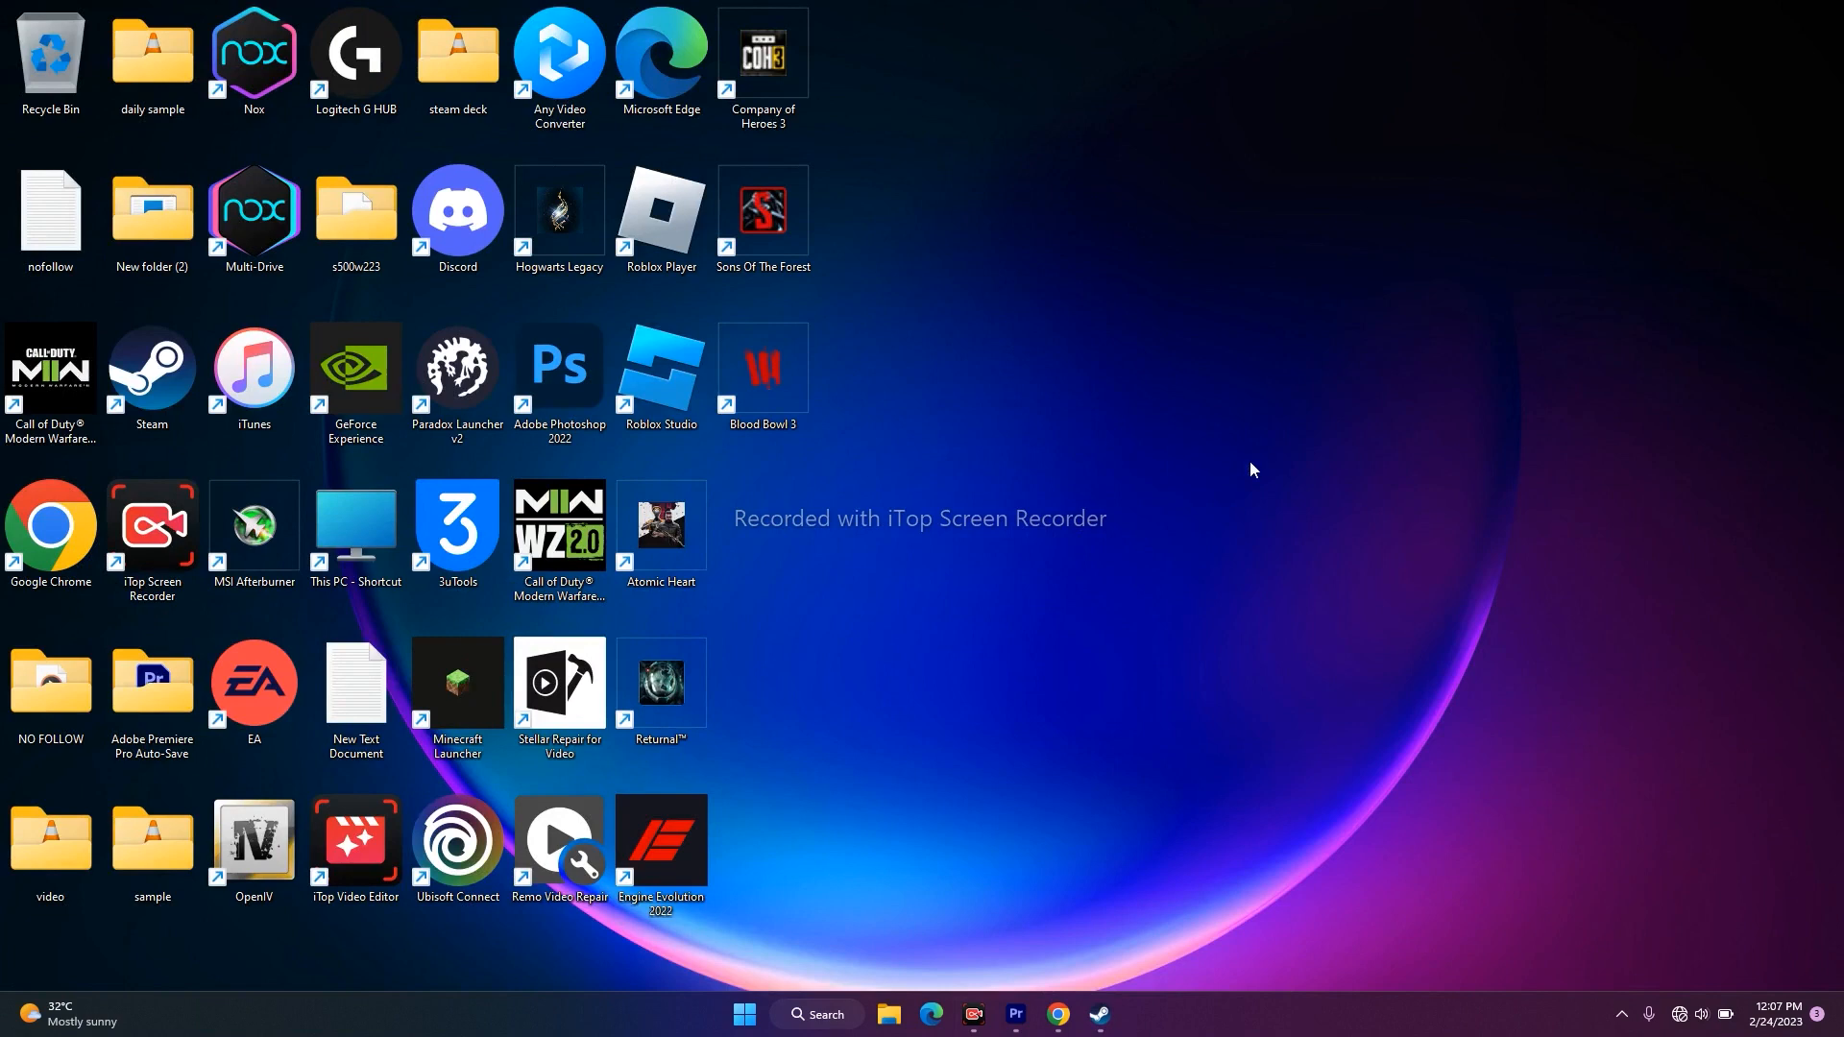
Open Task Manager on its list of running processes and maximize its window.
right_click(750, 1017)
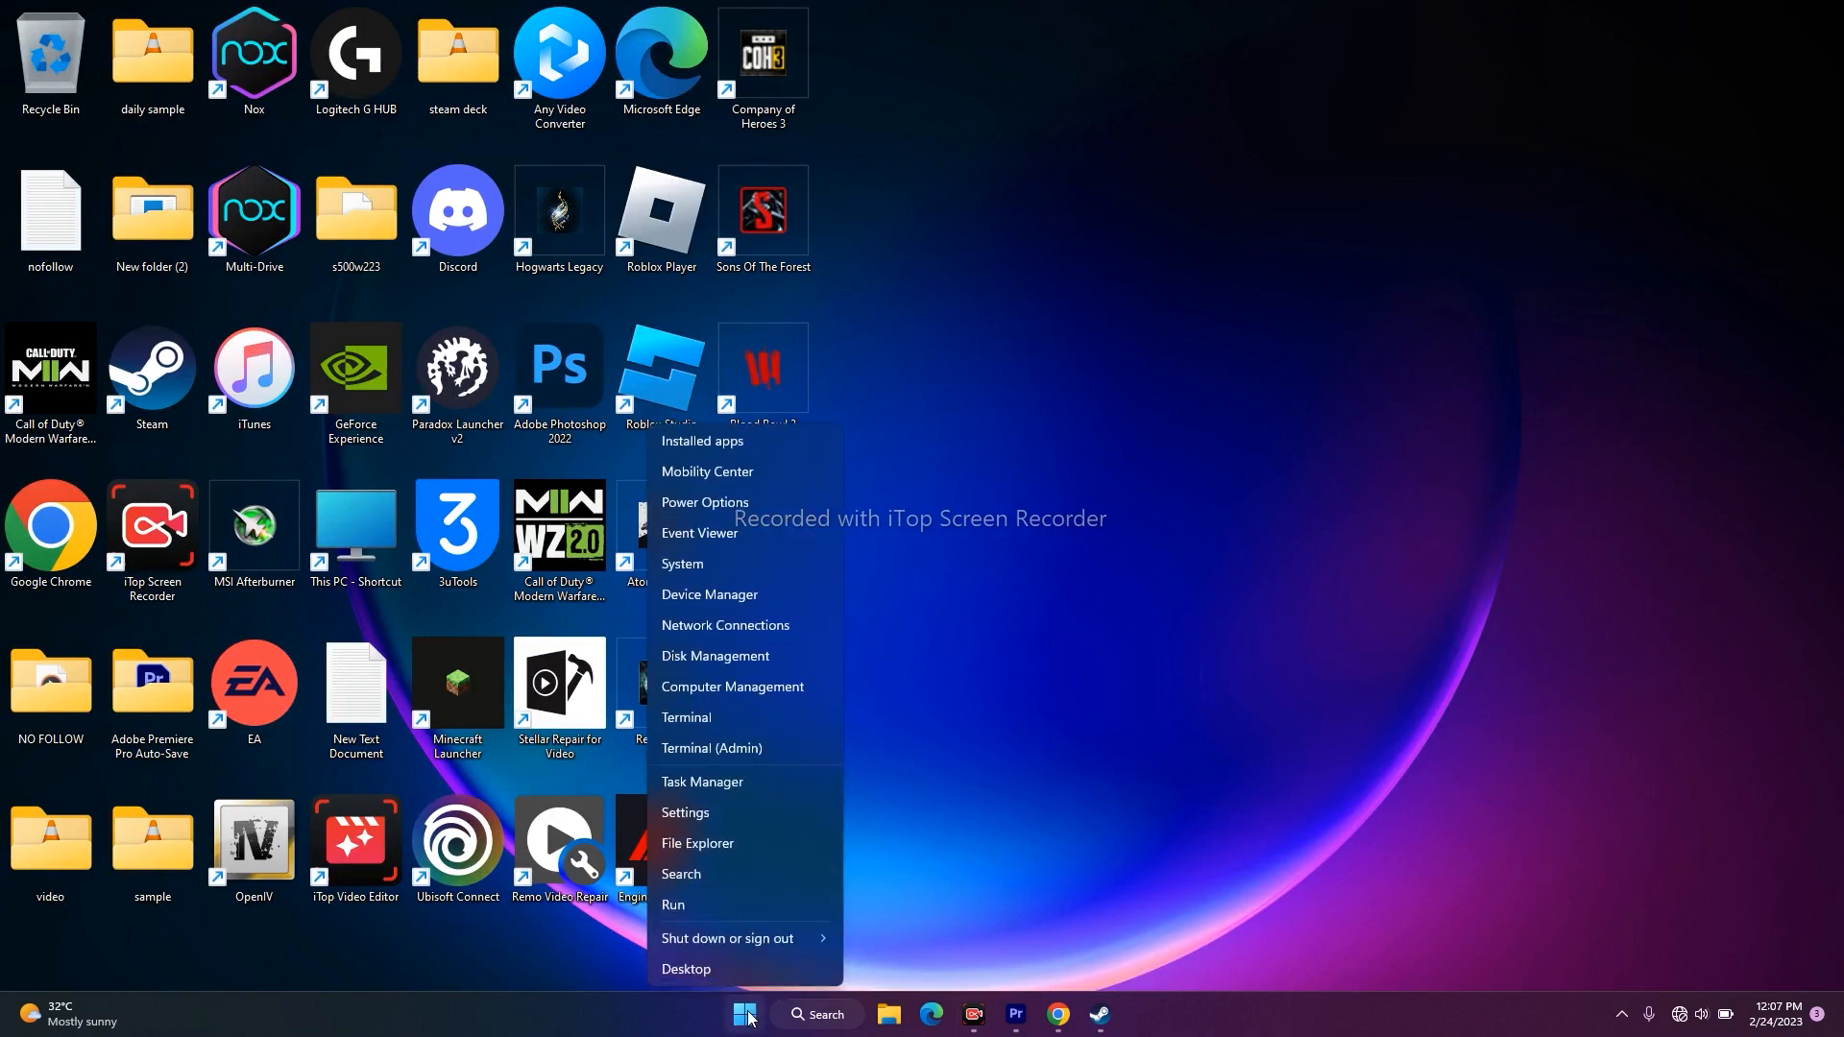
click(717, 783)
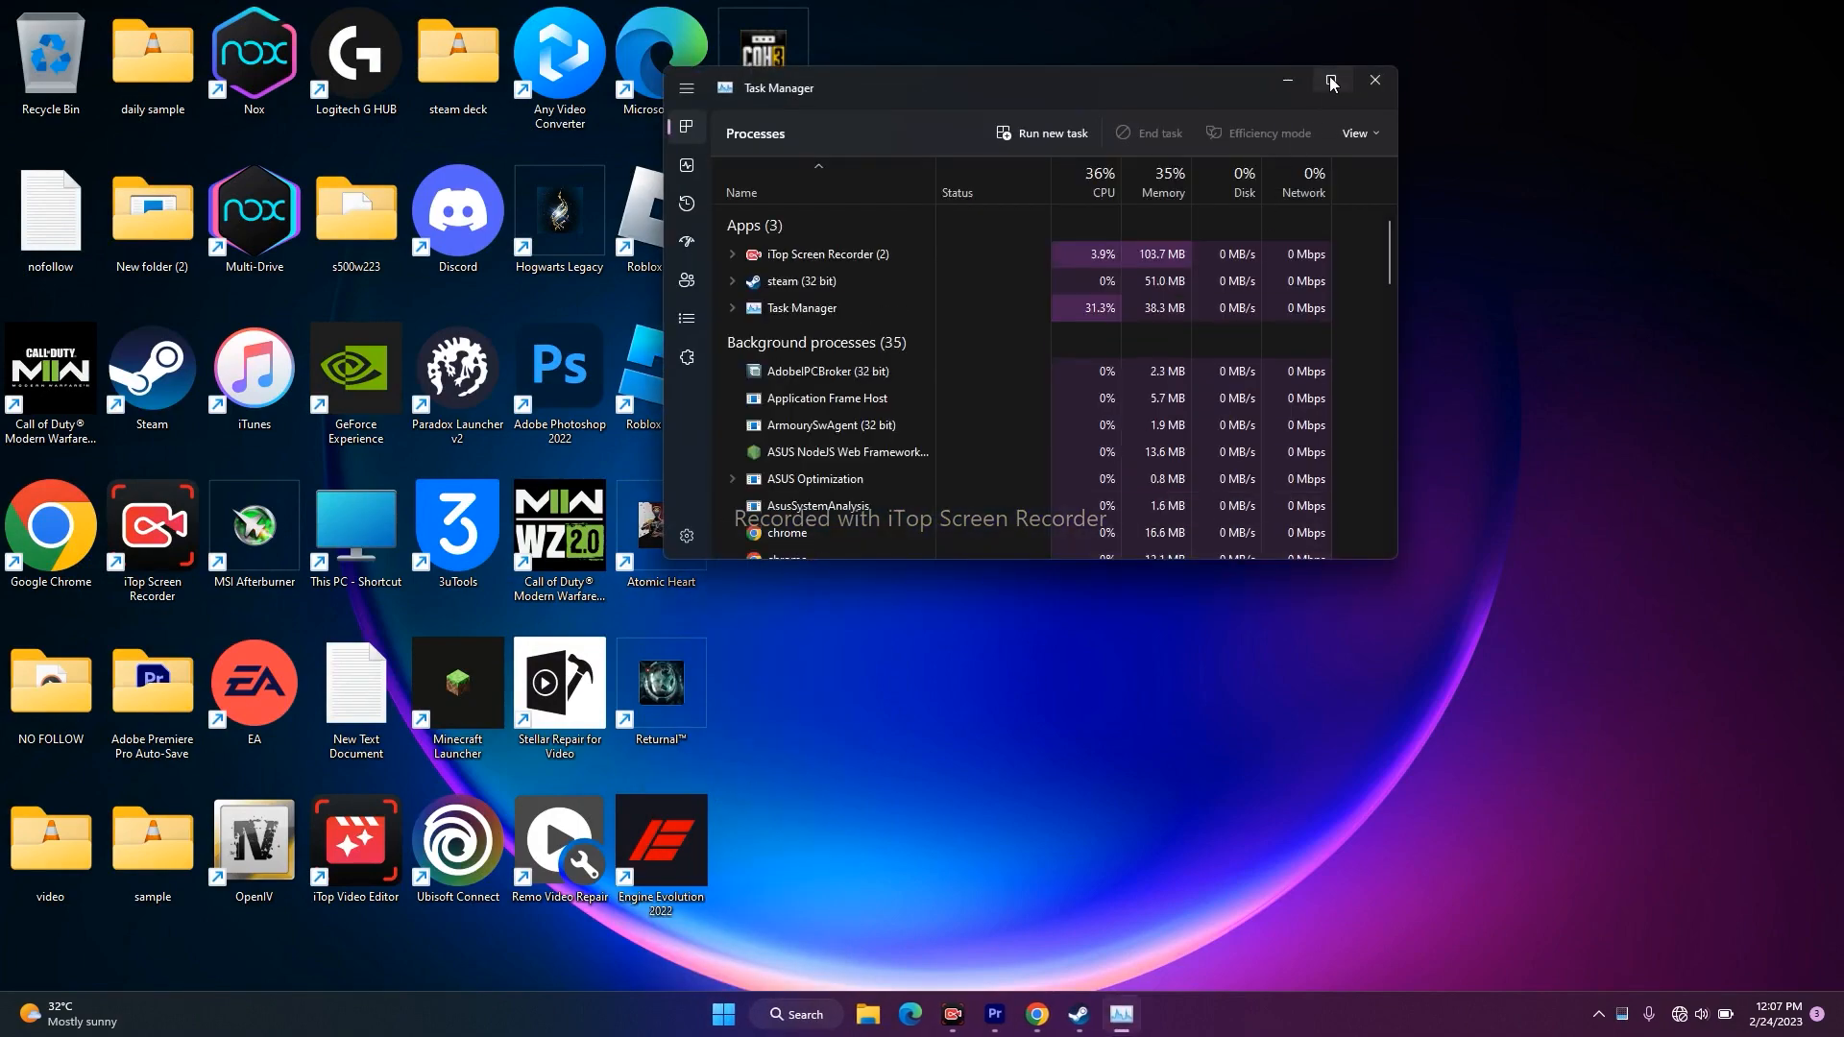
click(1331, 81)
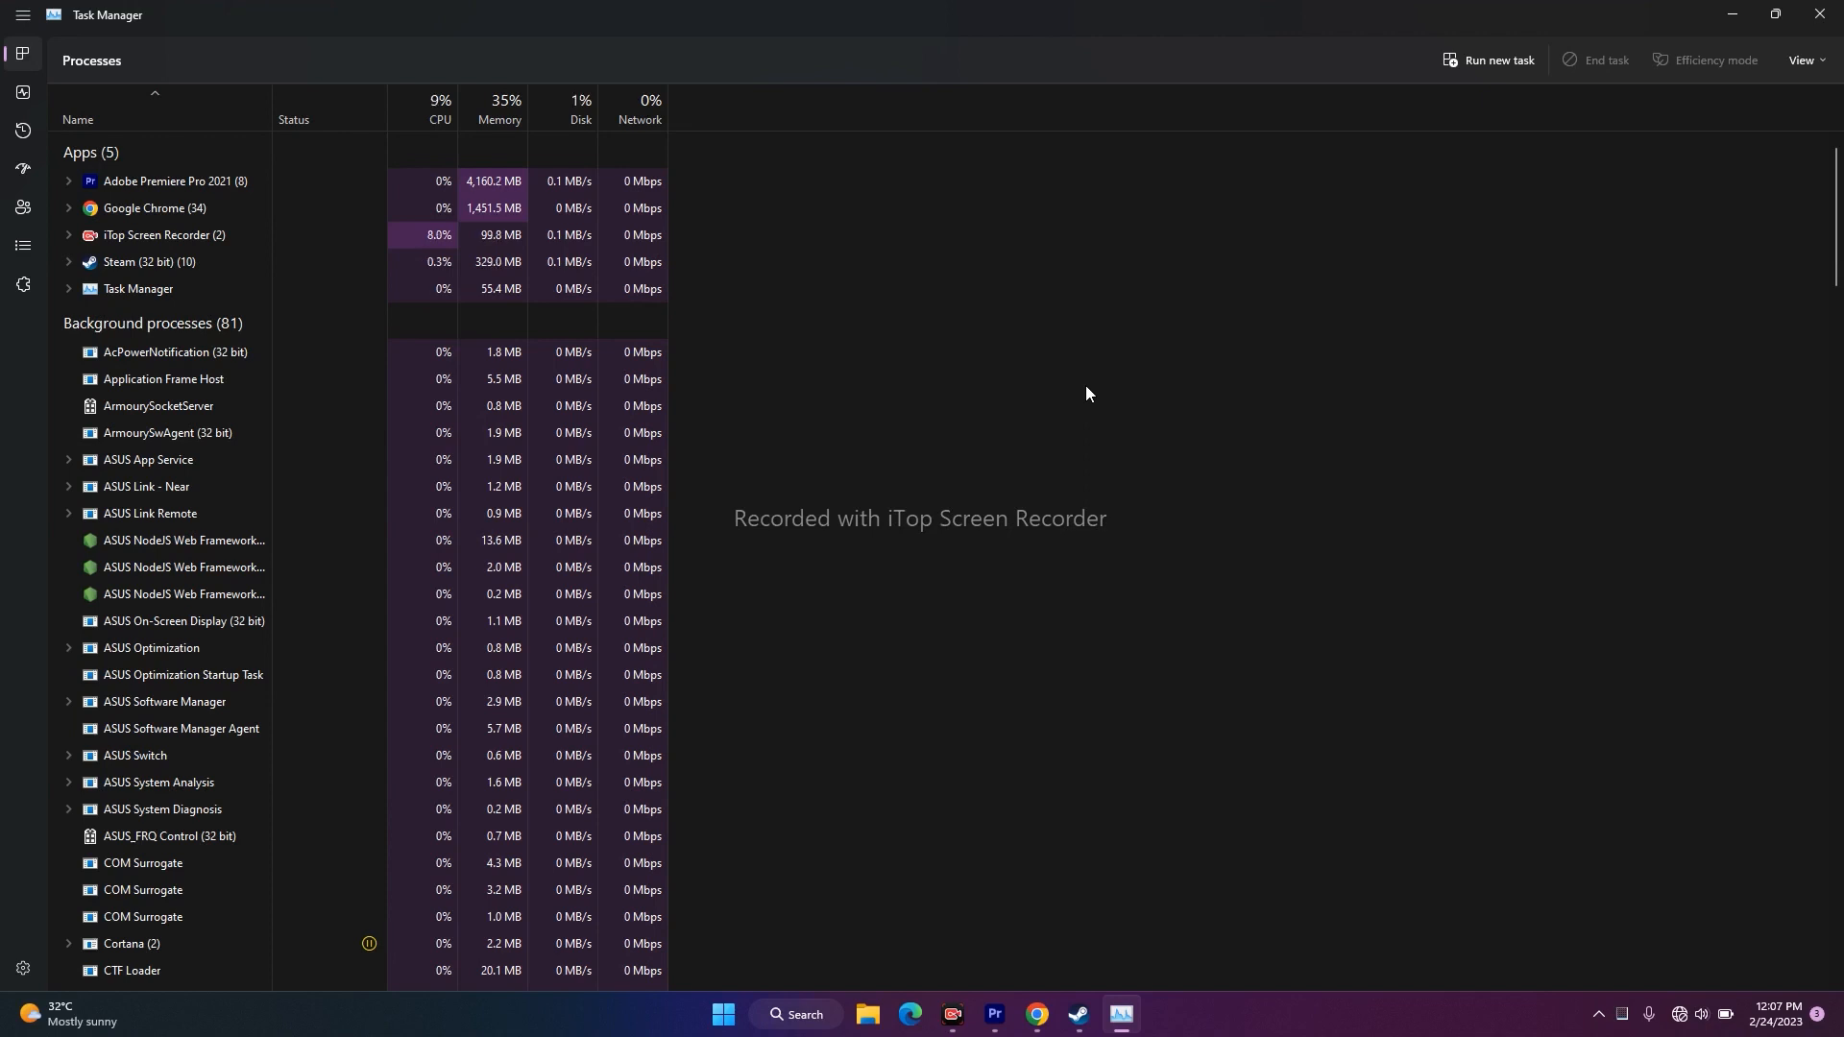
Look through the running apps and background processes in Task Manager and close it.
scroll(874, 496, down, 3)
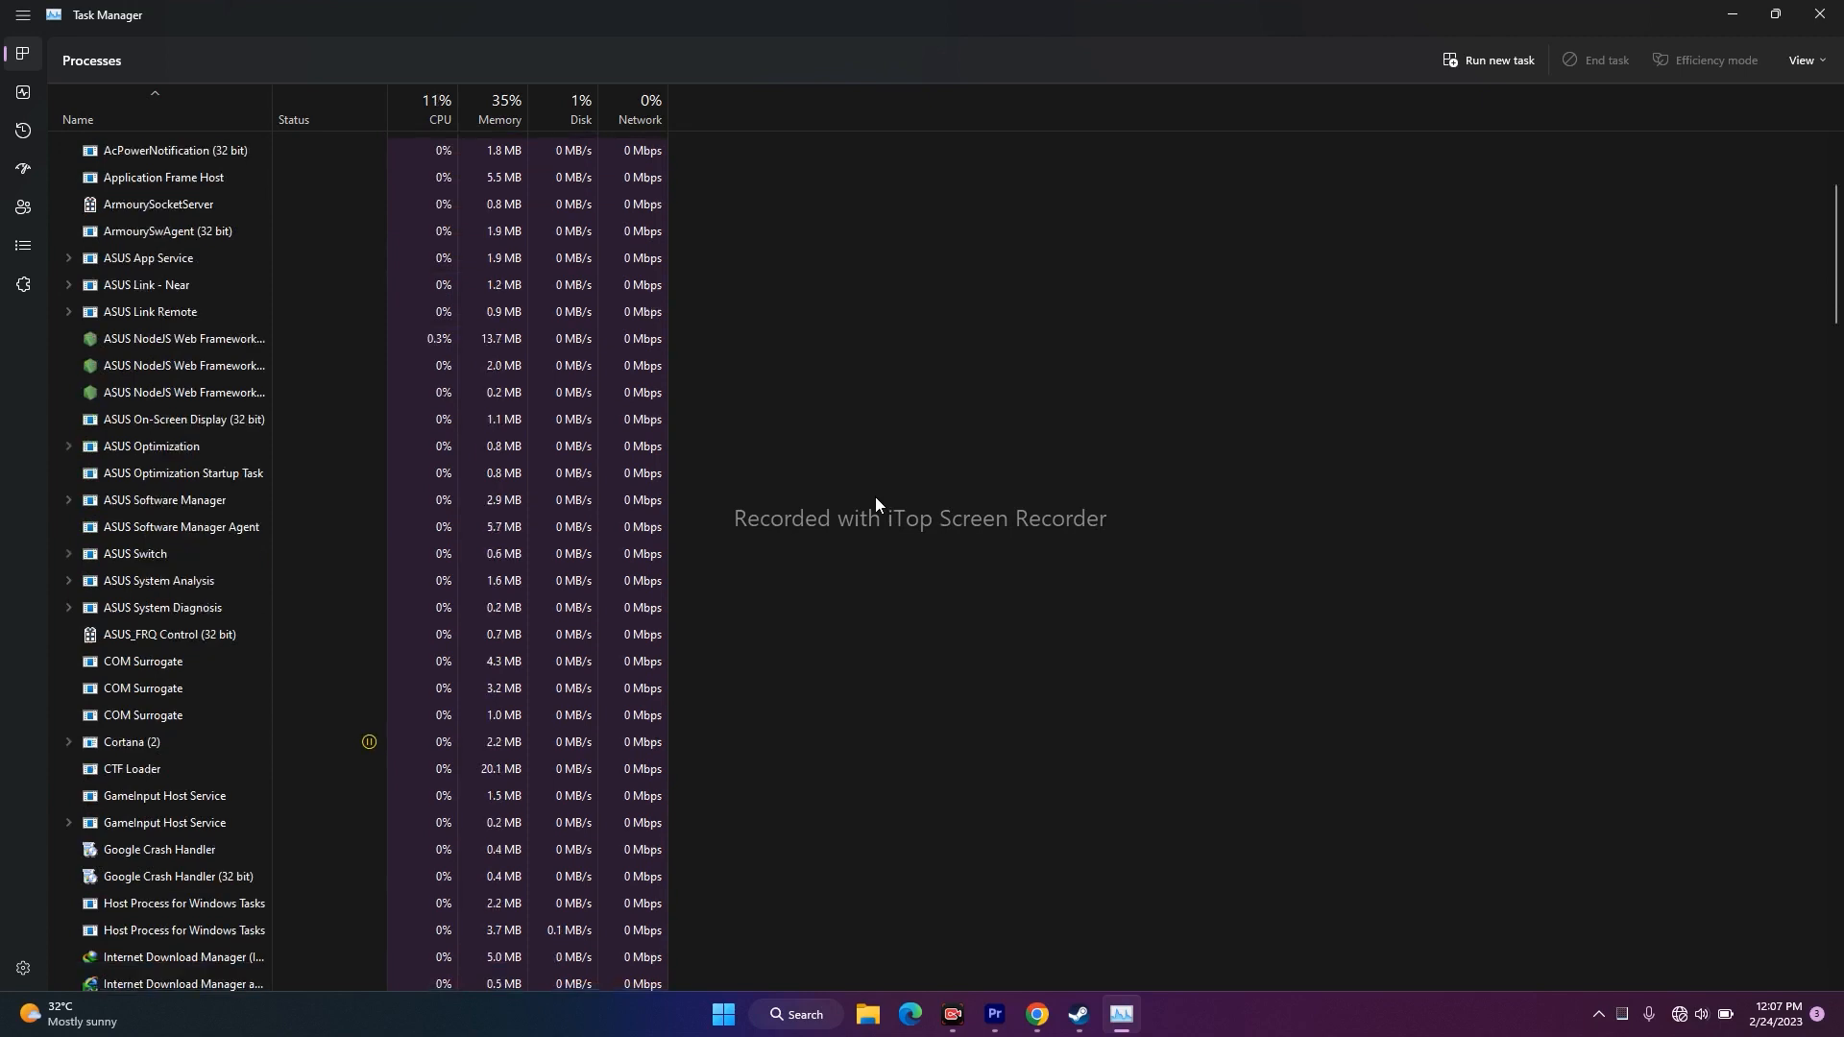
scroll(888, 490, down, 4)
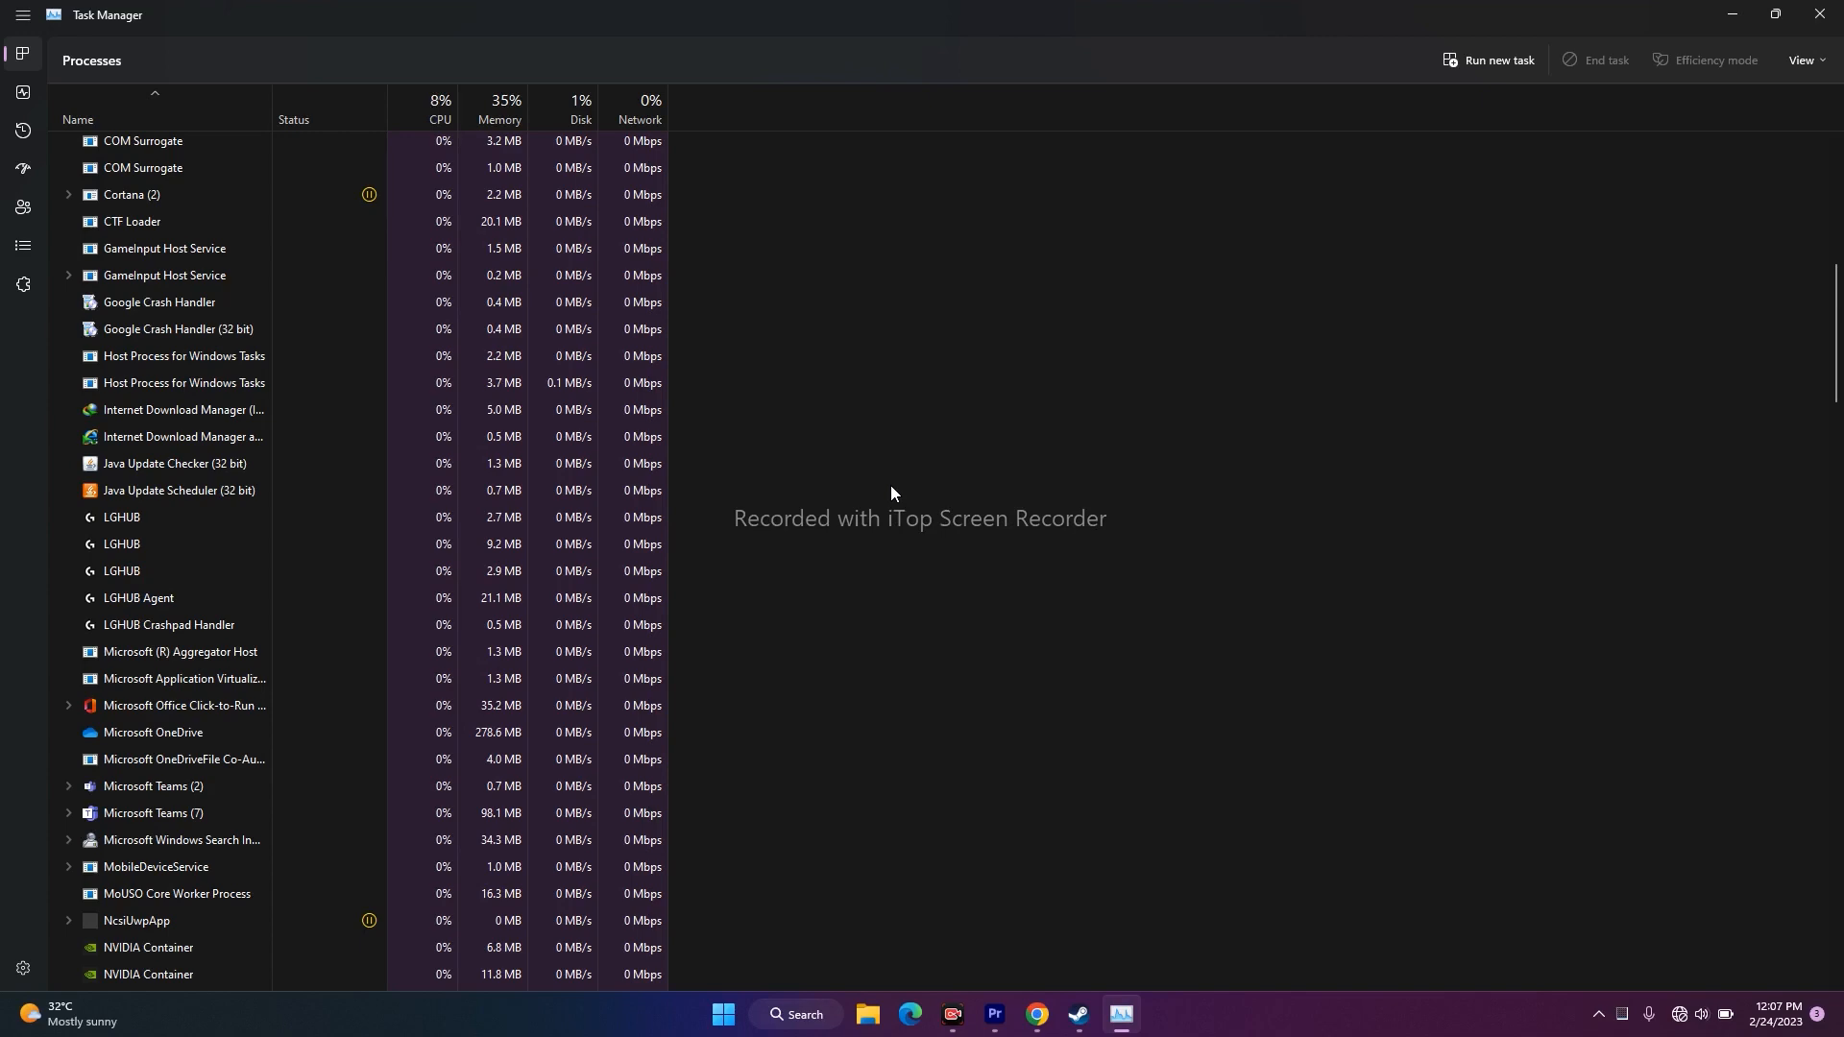
scroll(890, 486, up, 6)
scroll(891, 486, up, 1)
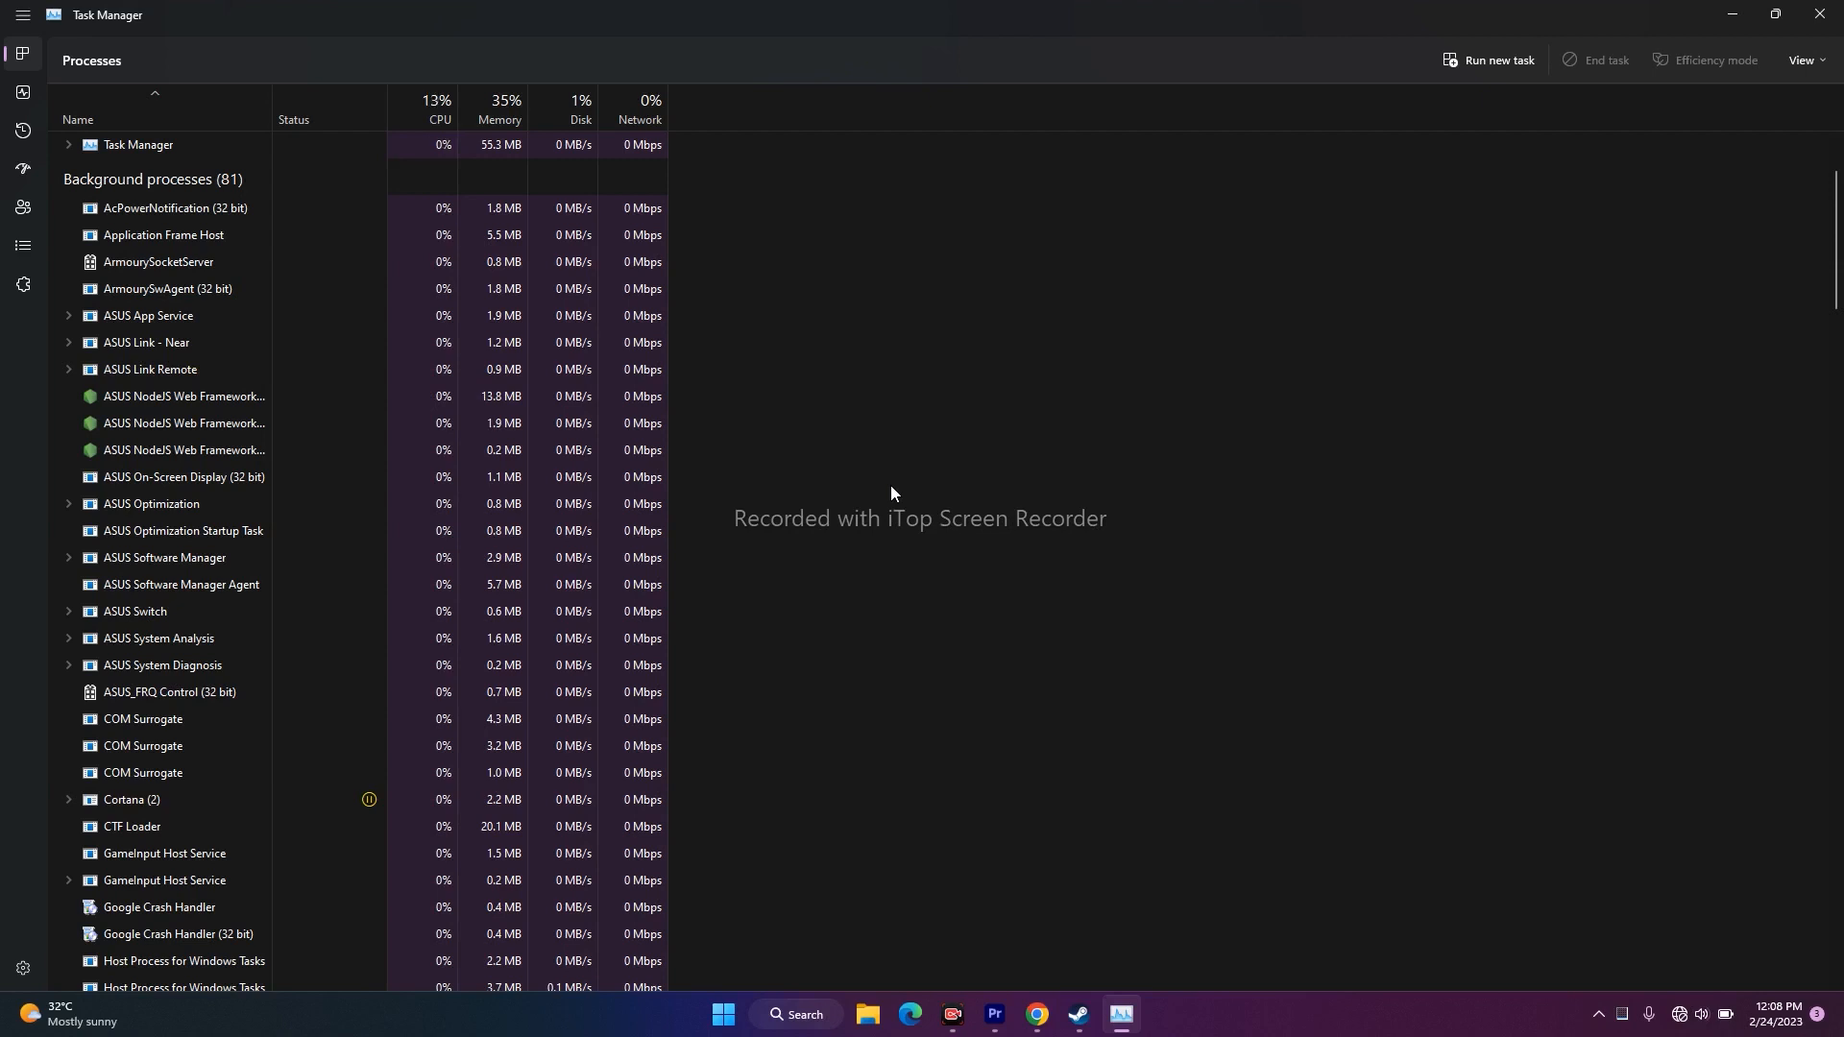
scroll(502, 423, up, 2)
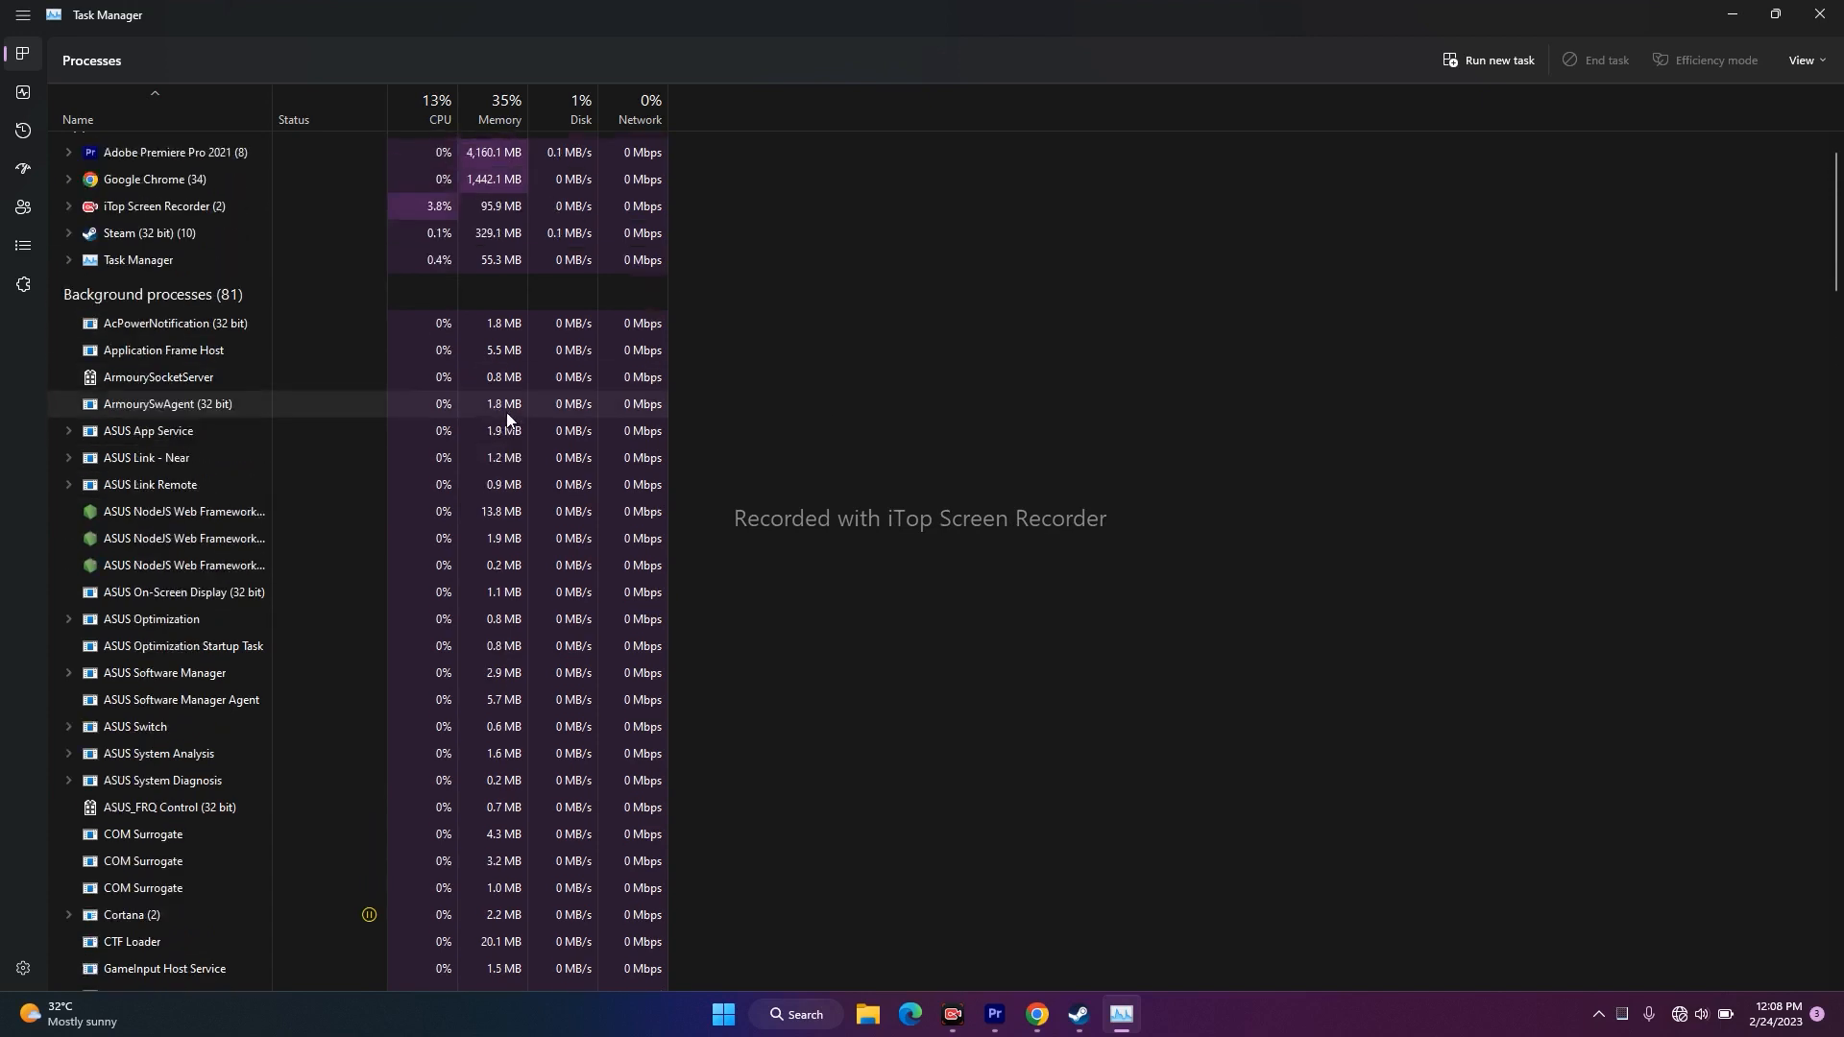
scroll(1097, 569, up, 1)
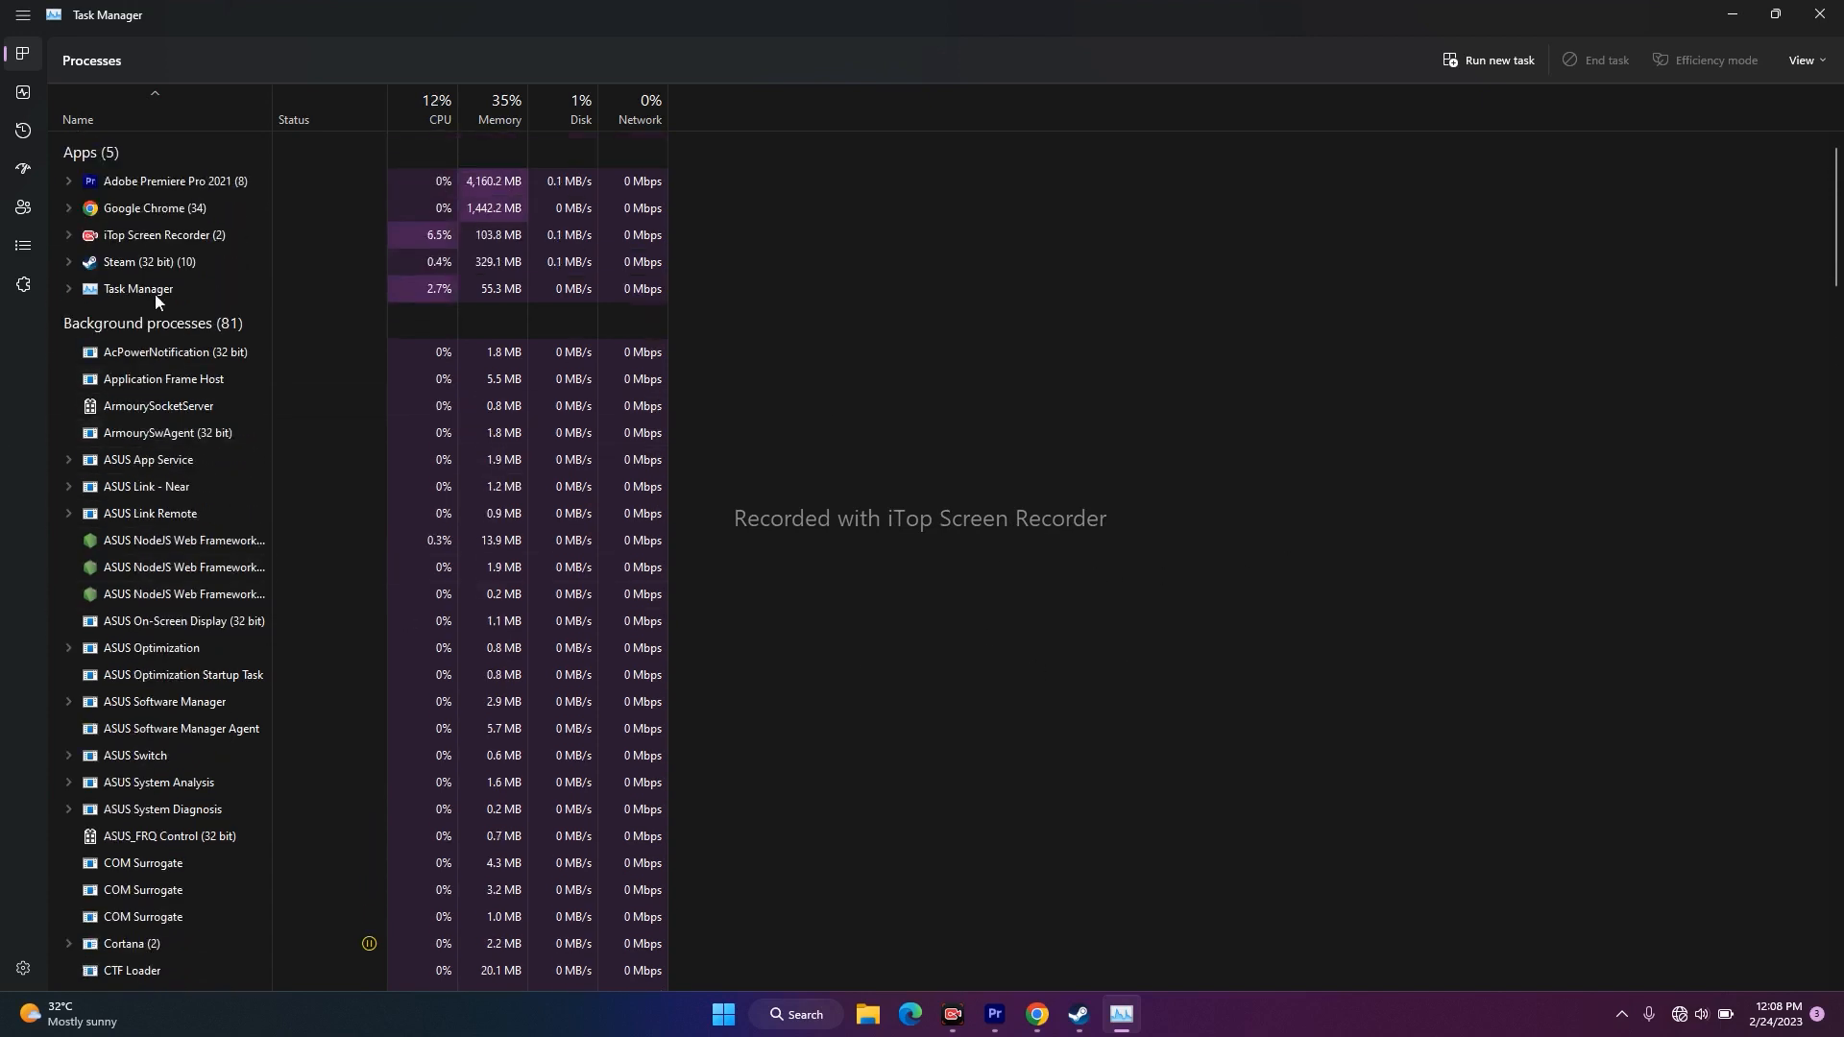
click(1820, 14)
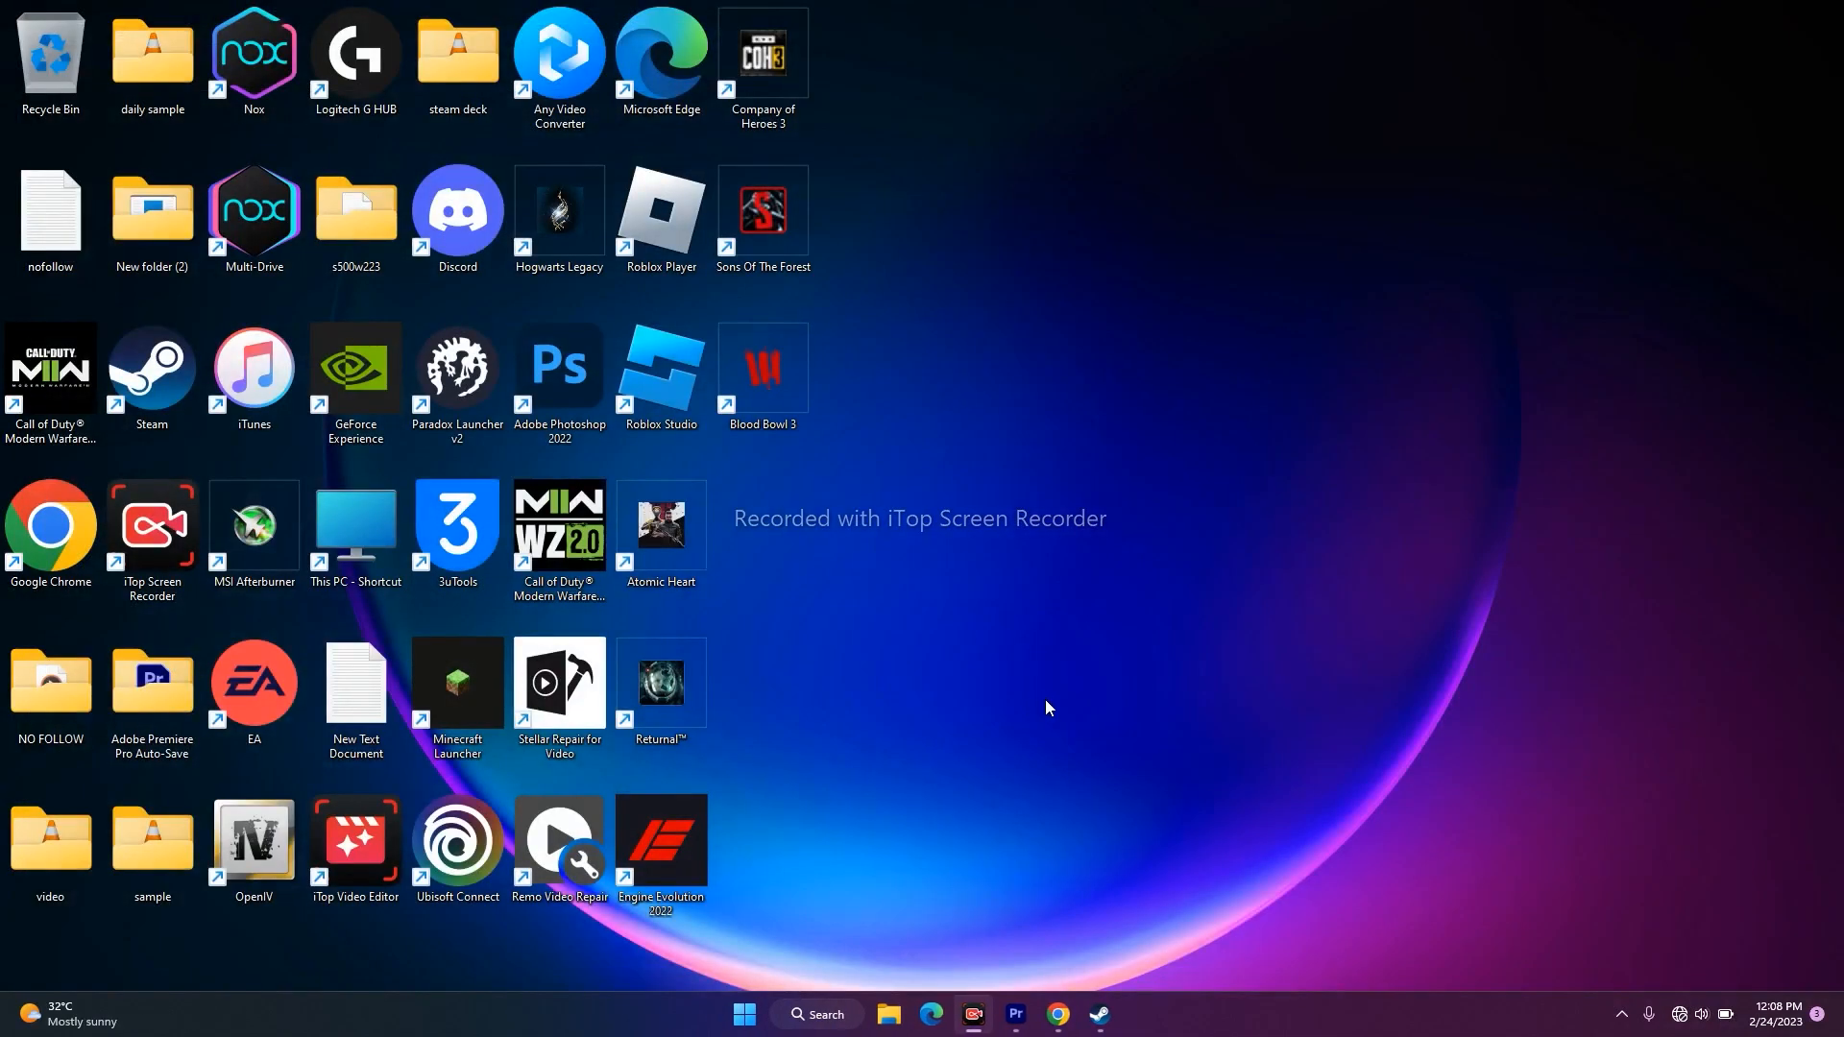
click(1099, 1014)
click(1783, 25)
Open System Configuration, hide all Microsoft services in its list of services and close it.
click(816, 1008)
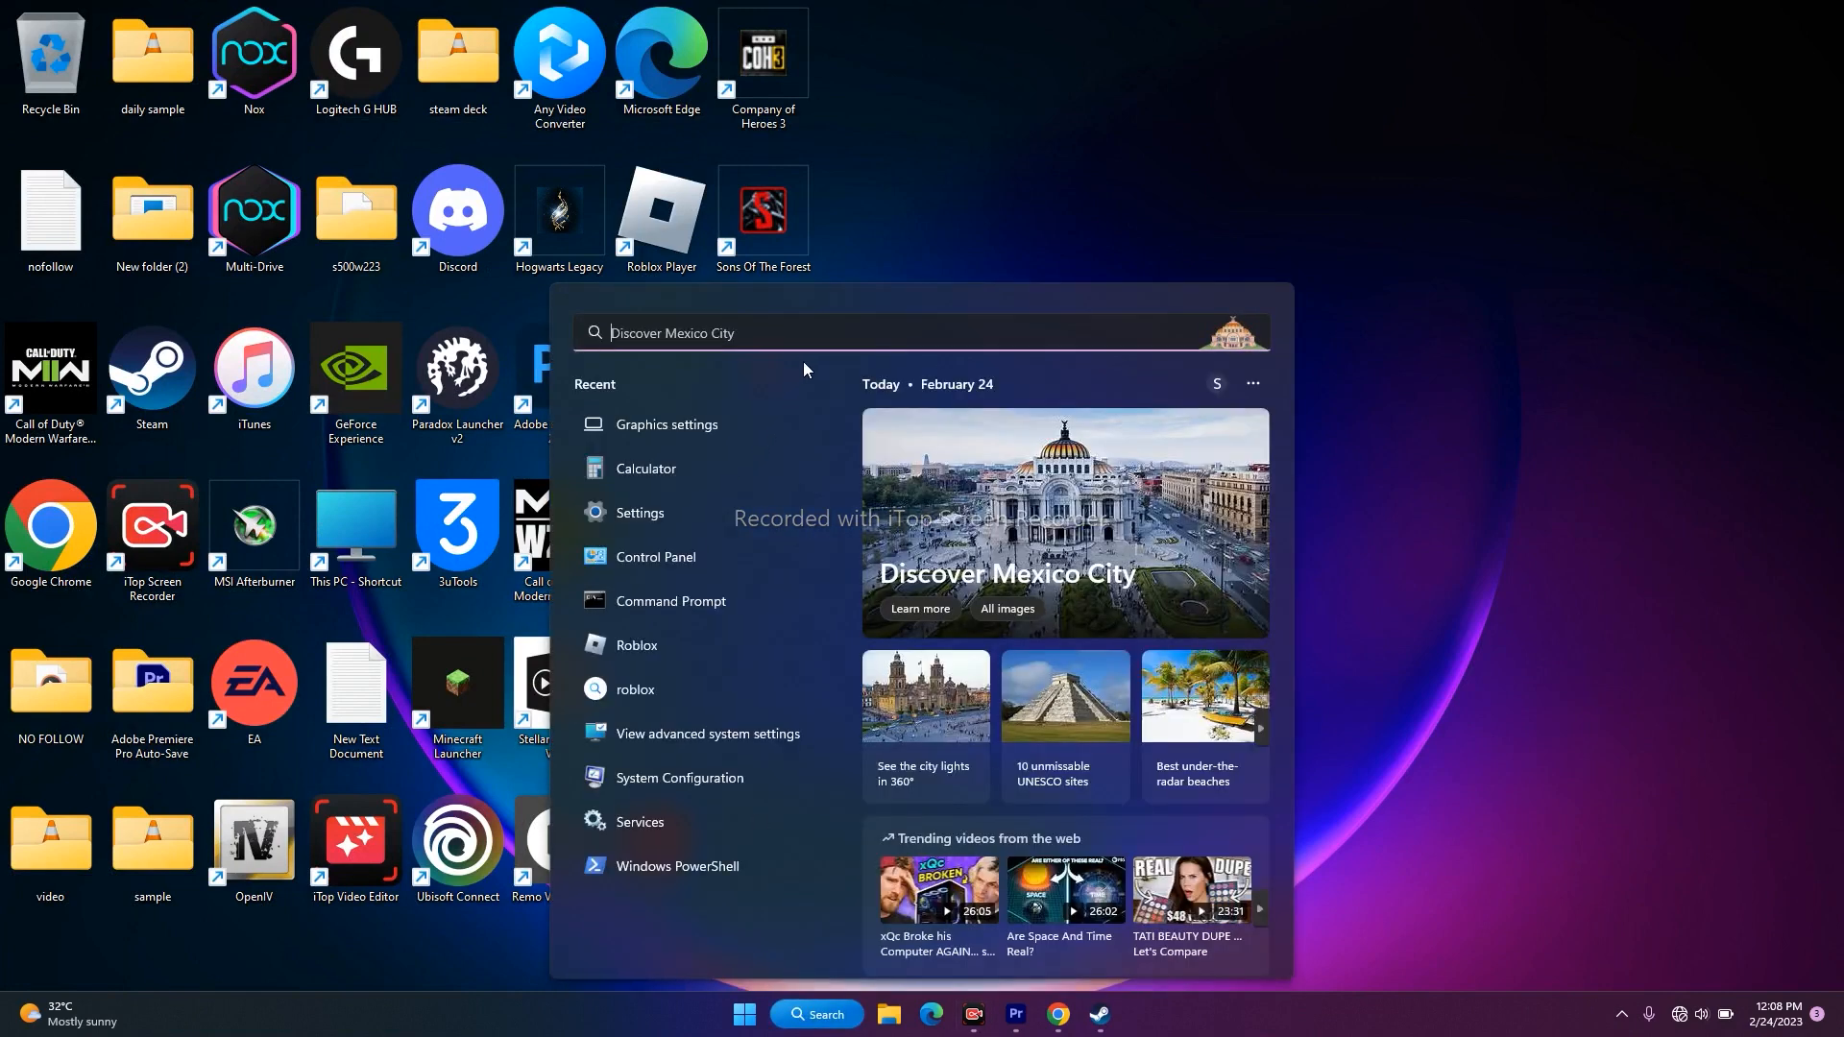
text(y)
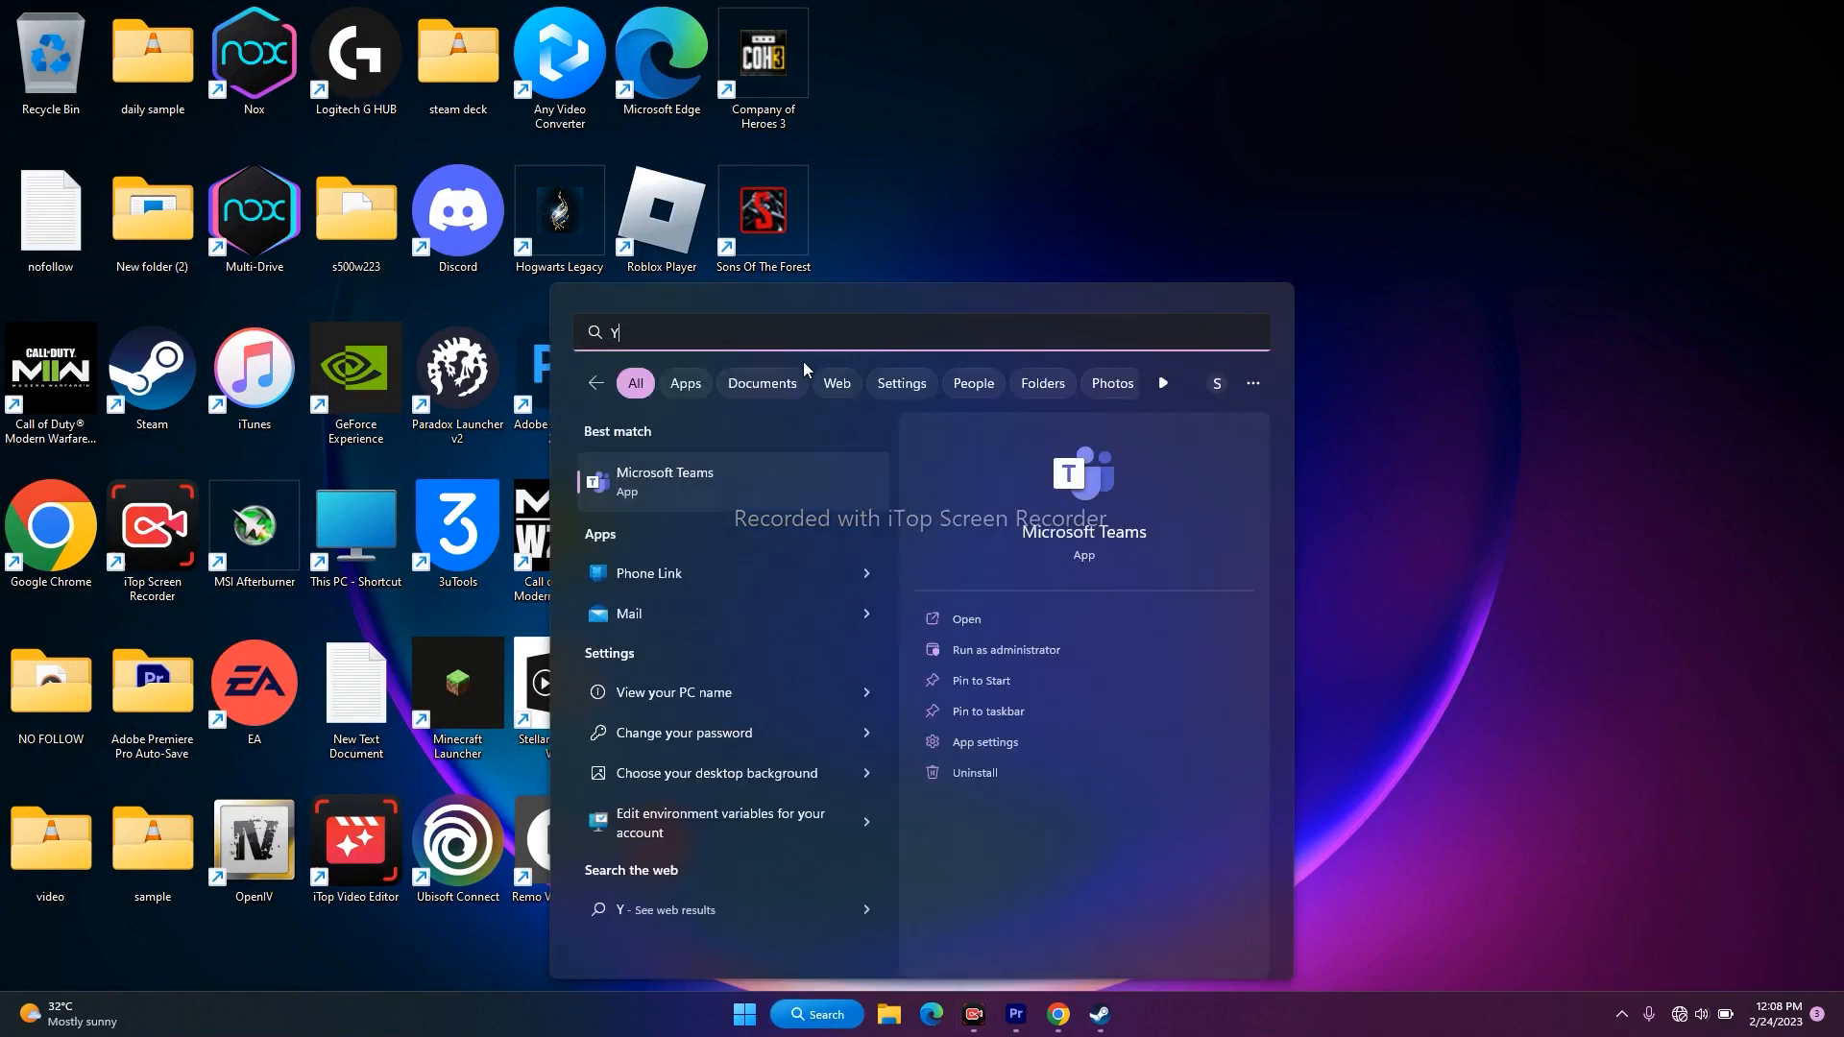
key(BackSpace)
text(syste)
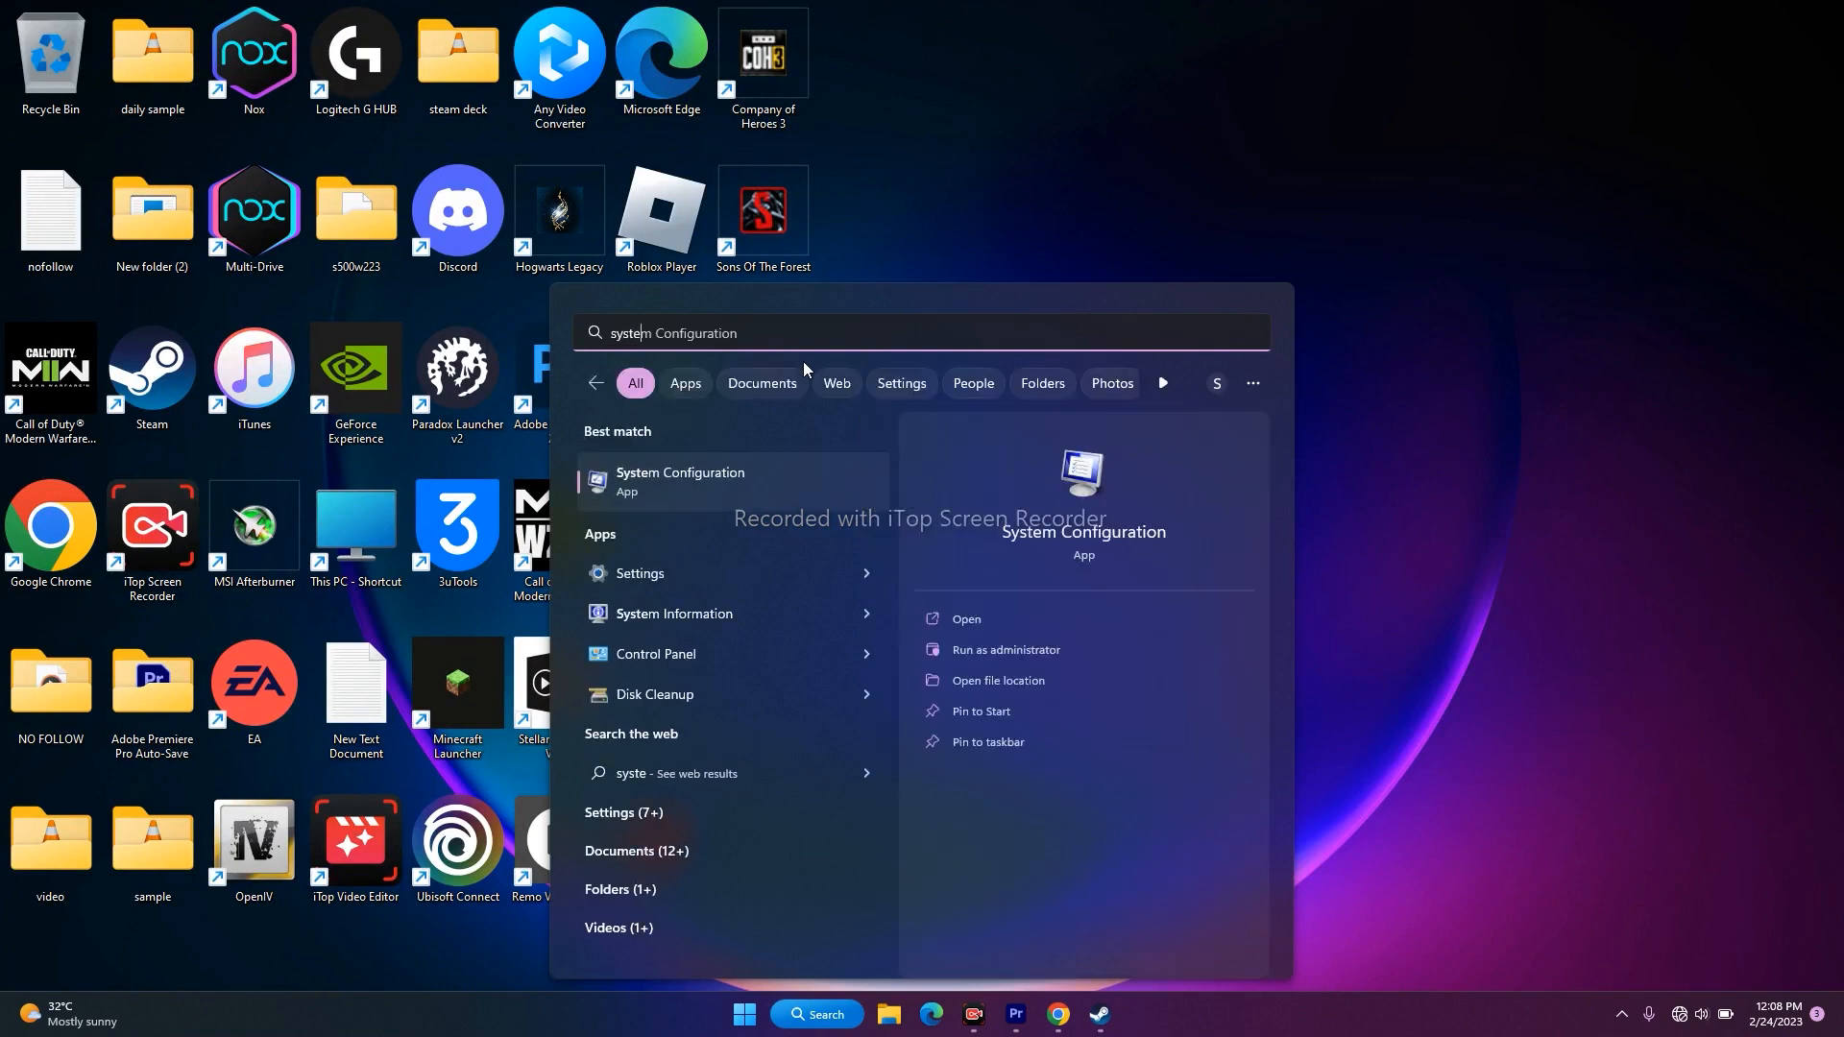
click(792, 471)
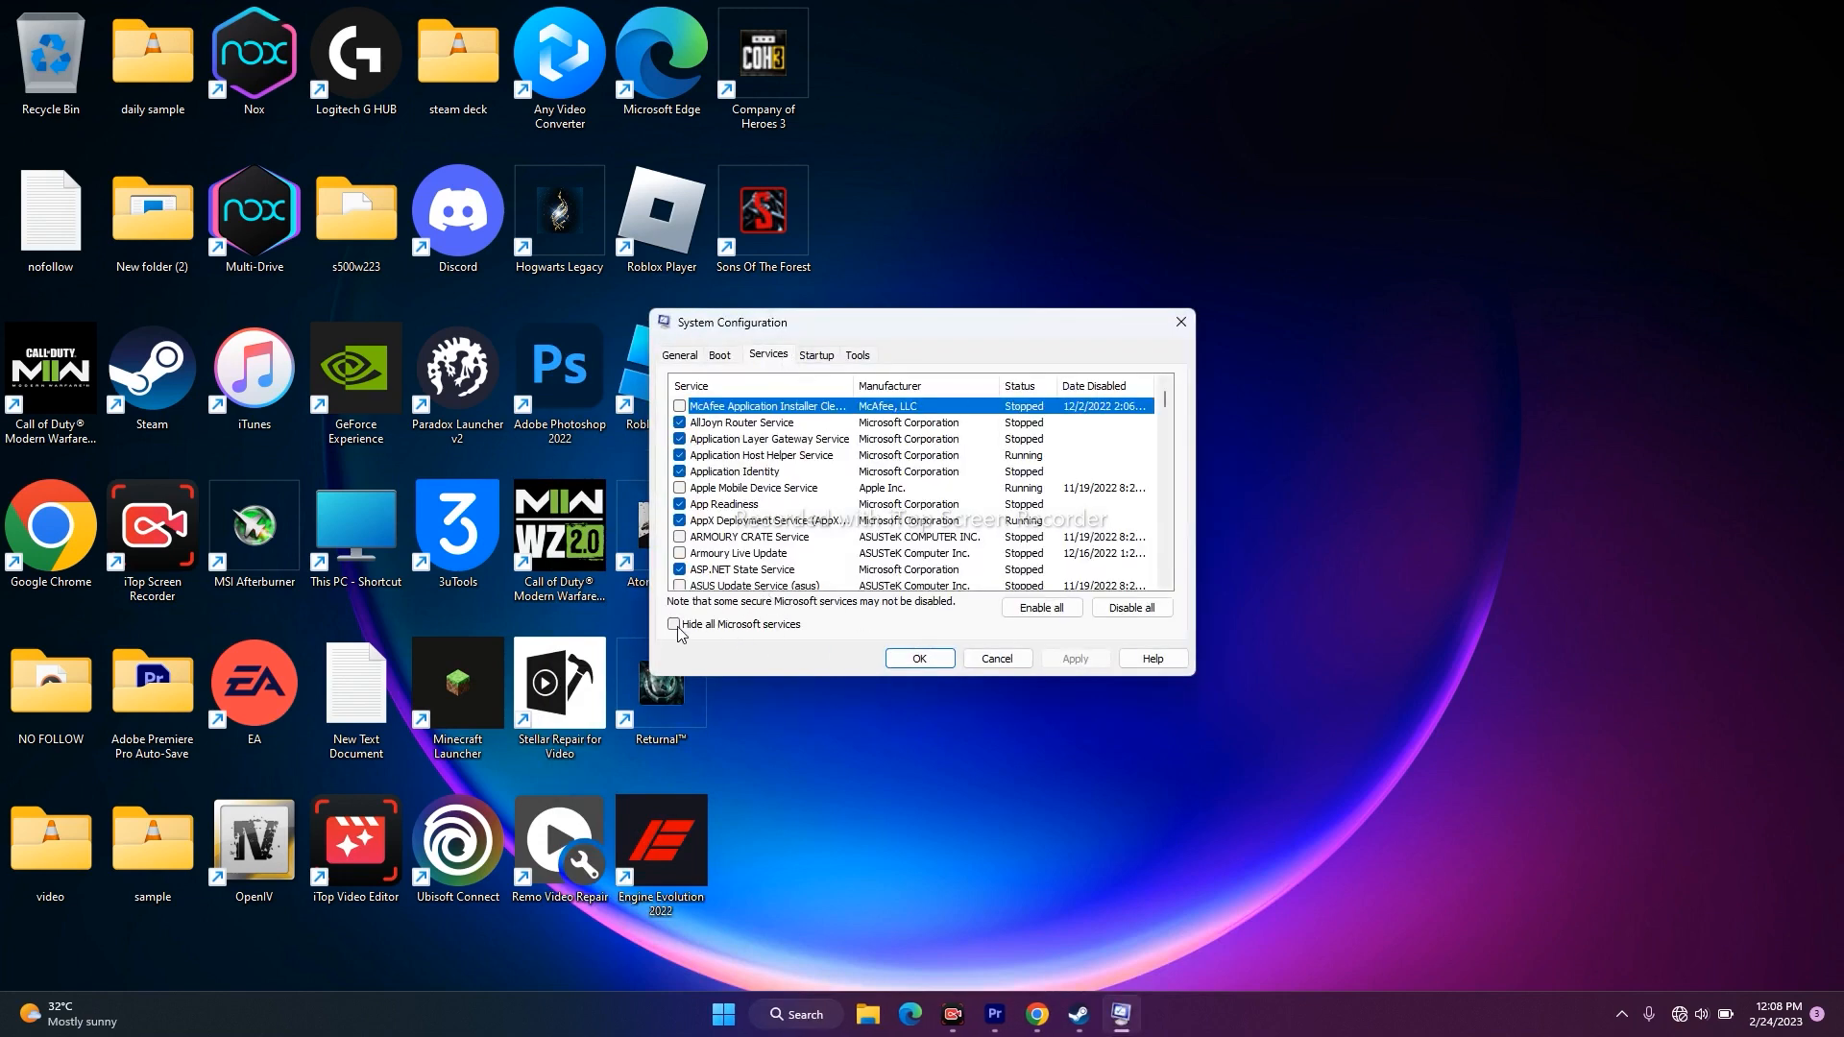
click(712, 626)
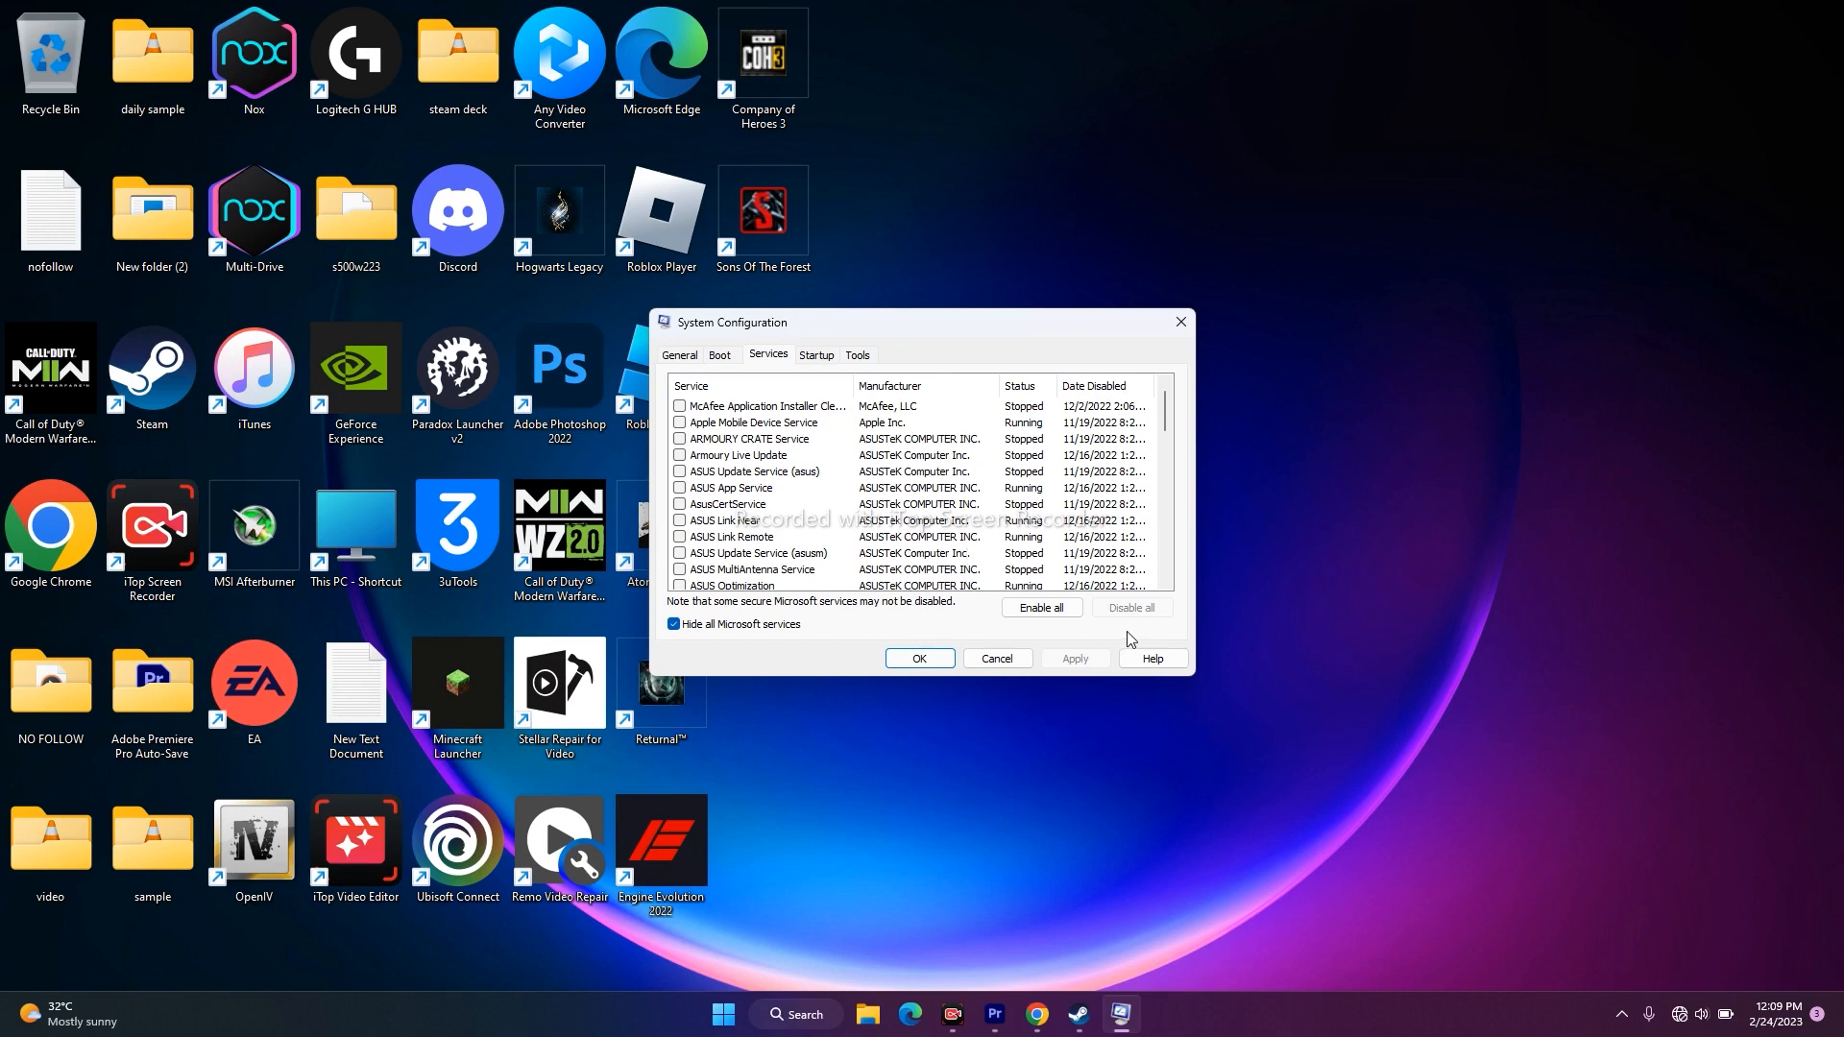
click(1182, 322)
In the Steam library, view the Manage options of Company of Heroes 3, including Uninstall, and minimize Steam.
click(1100, 1014)
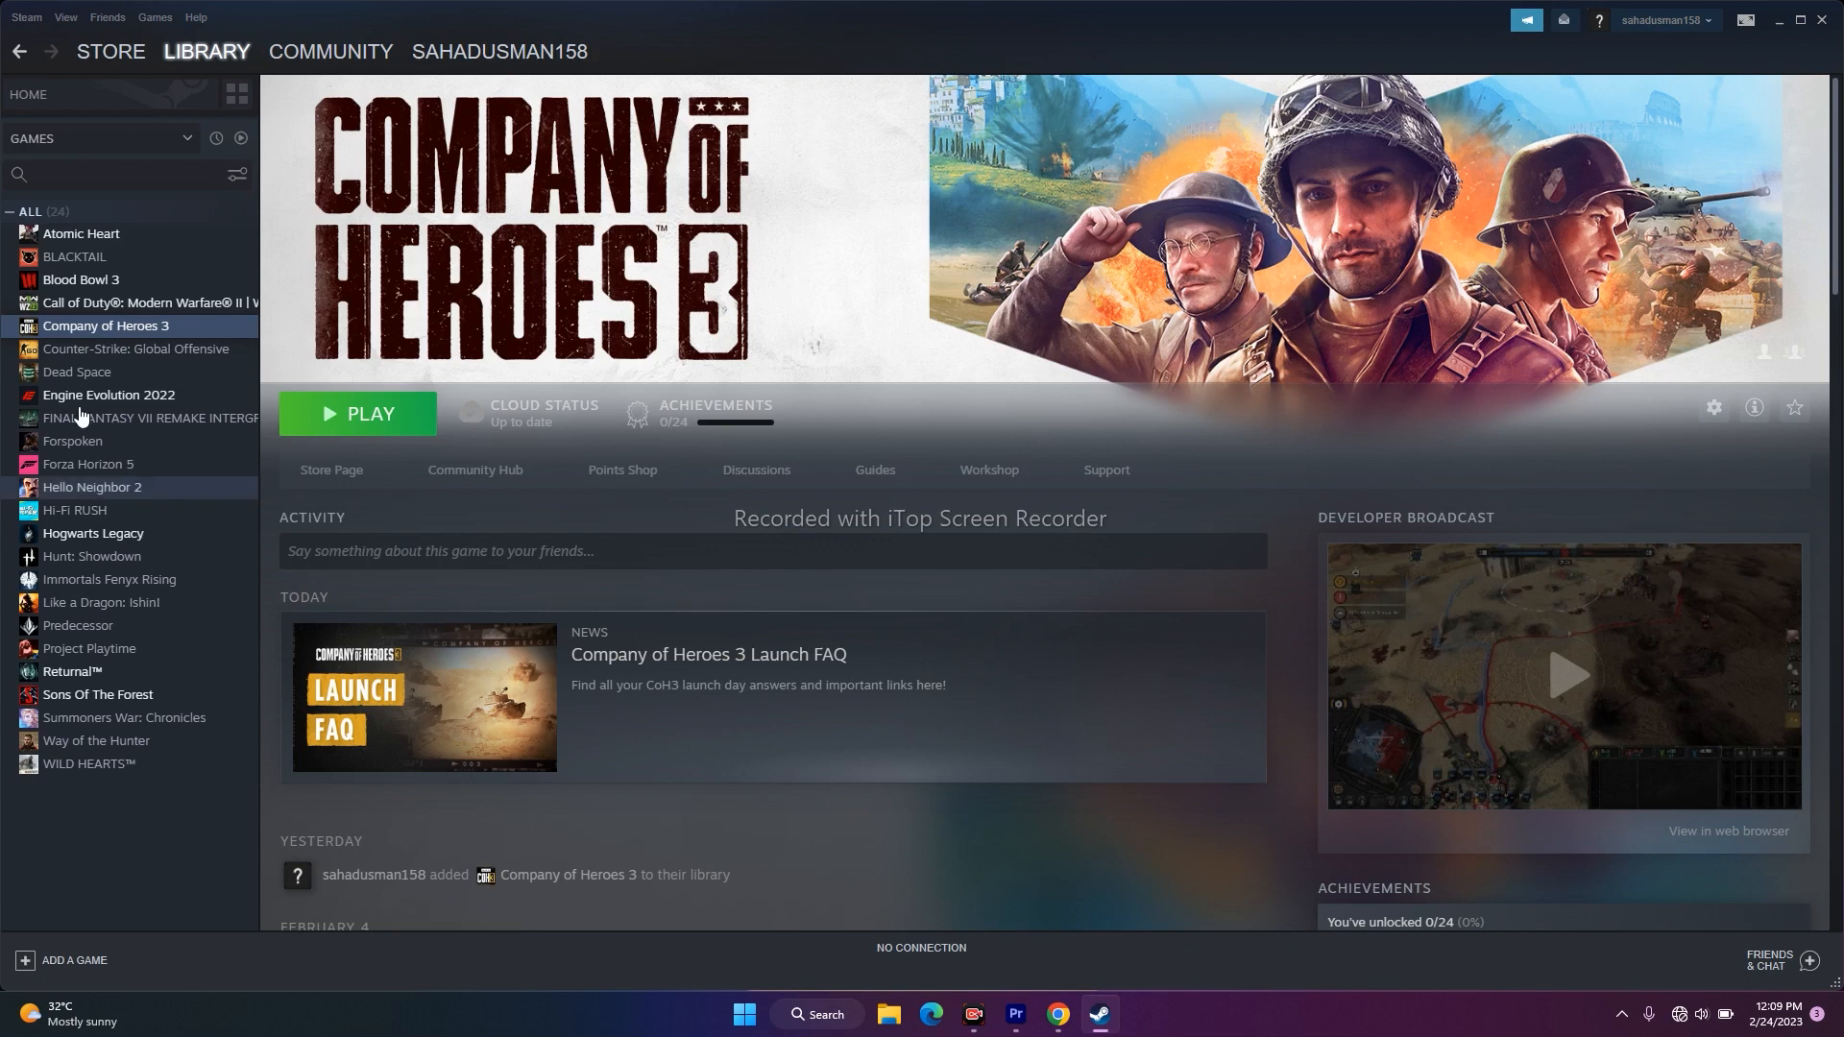
right_click(142, 331)
mouse_move(177, 417)
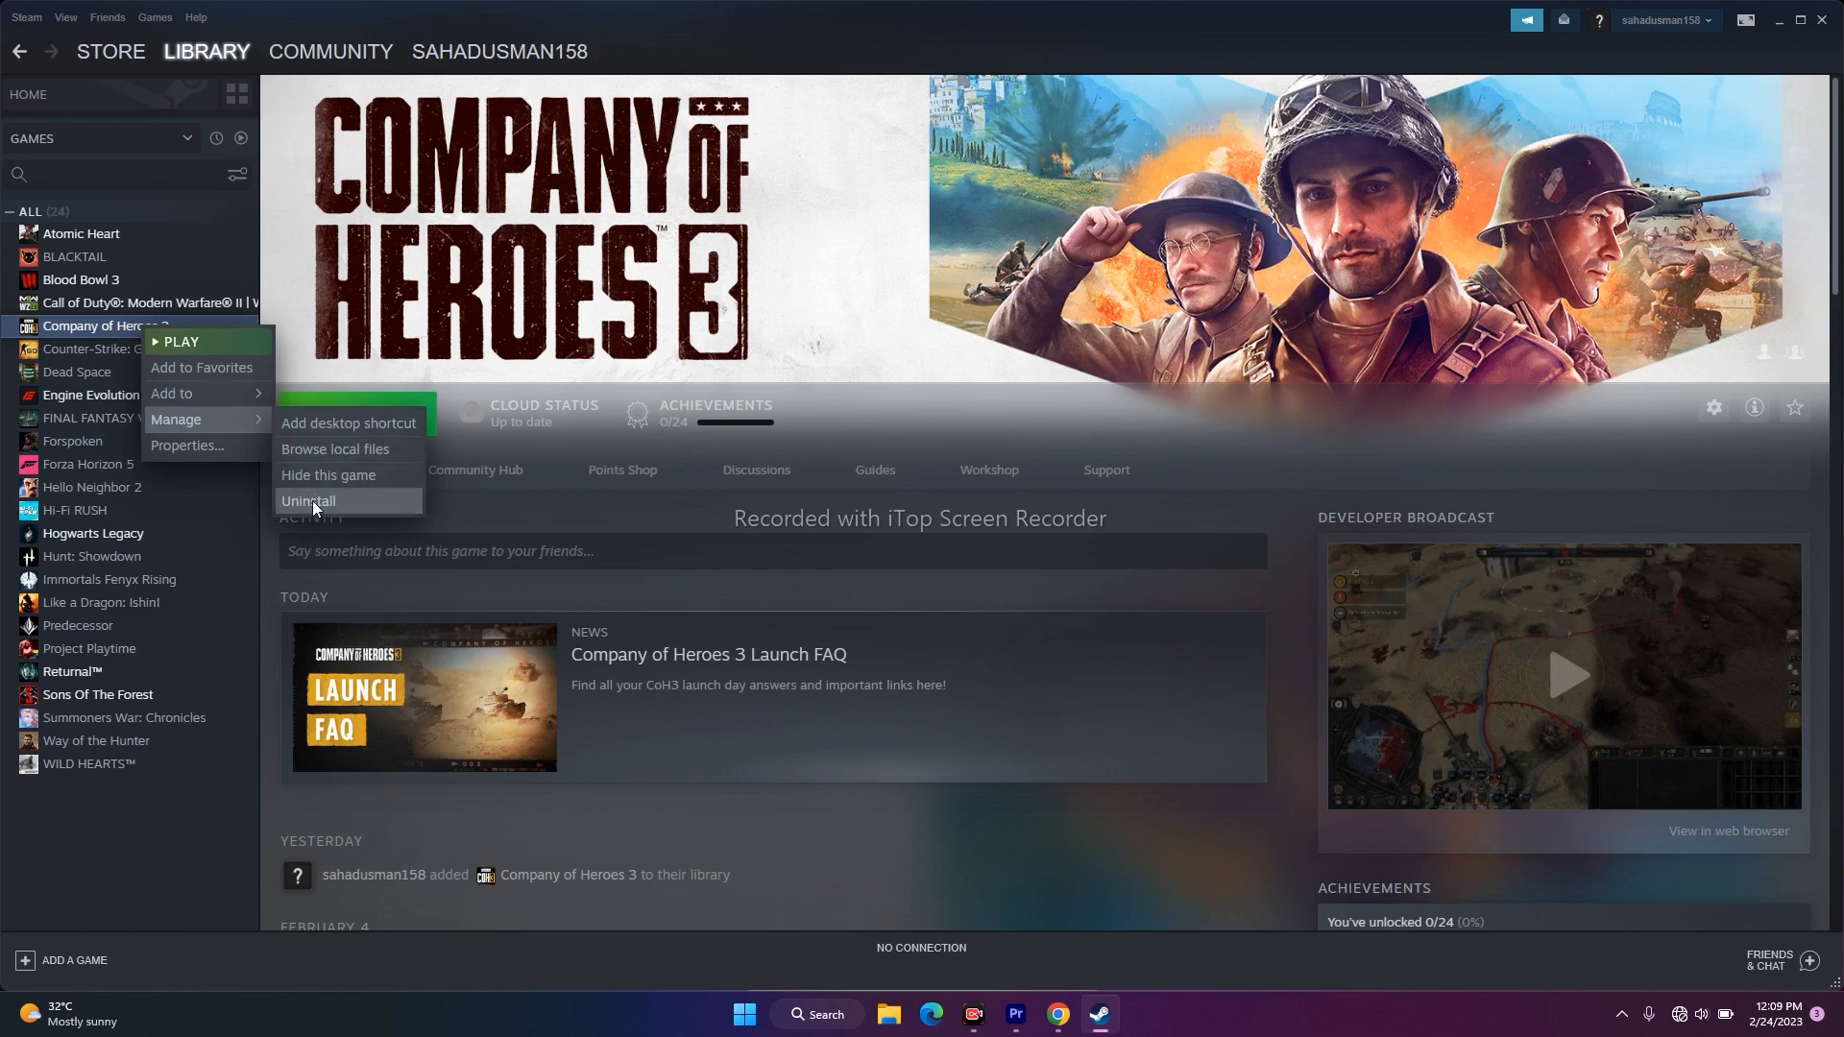
click(214, 596)
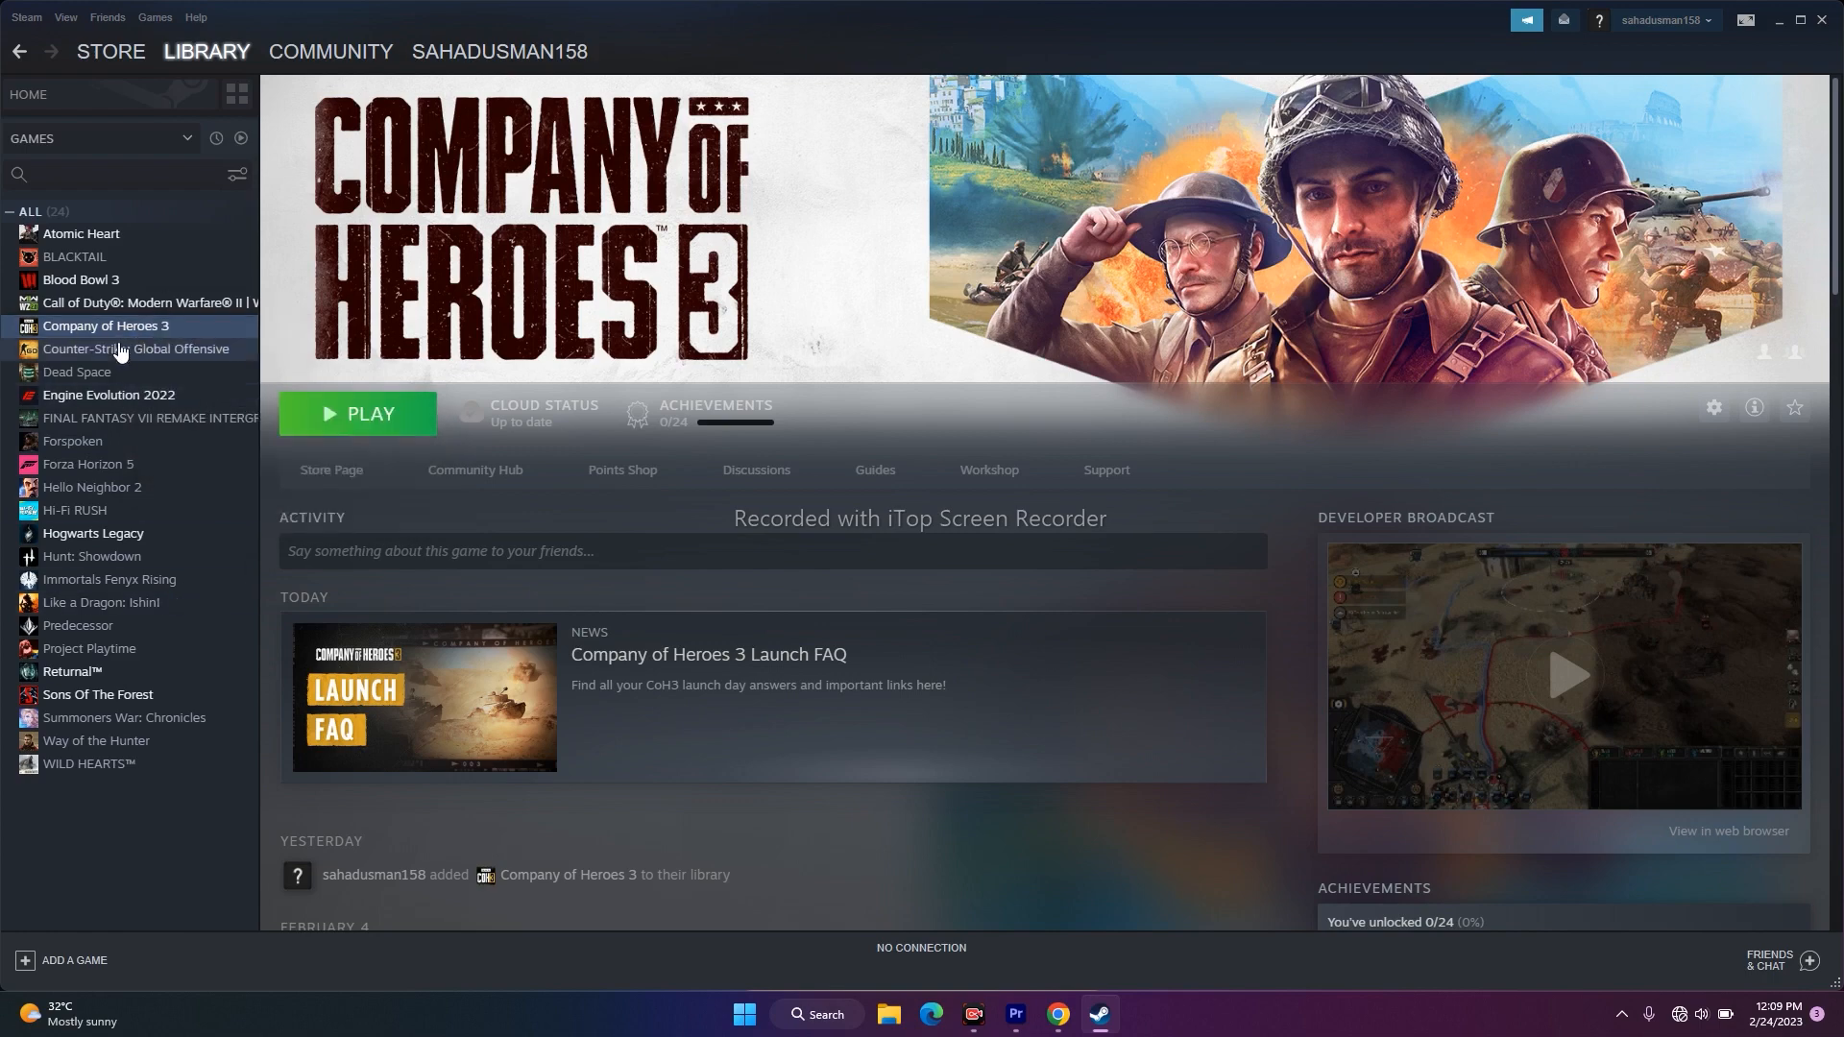
click(1780, 21)
Open This PC in File Explorer to check the free space on the C: drive, and close it.
click(888, 1014)
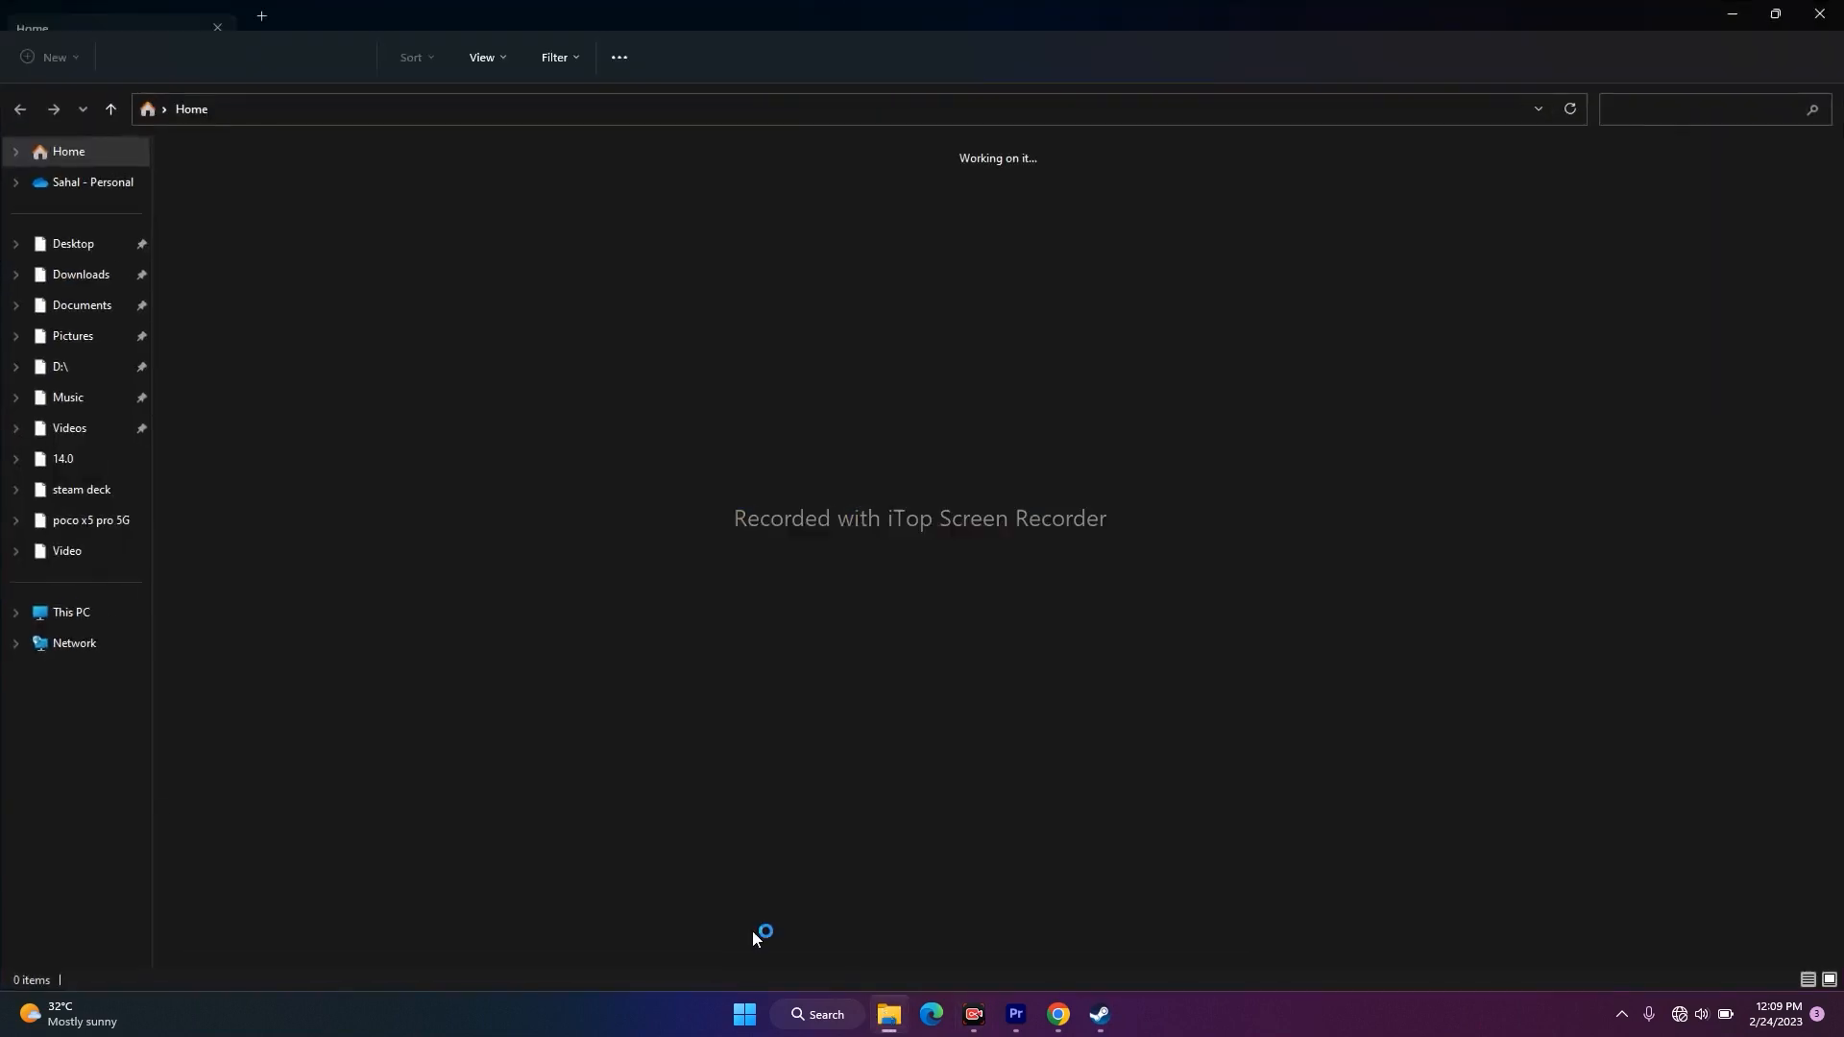
click(108, 611)
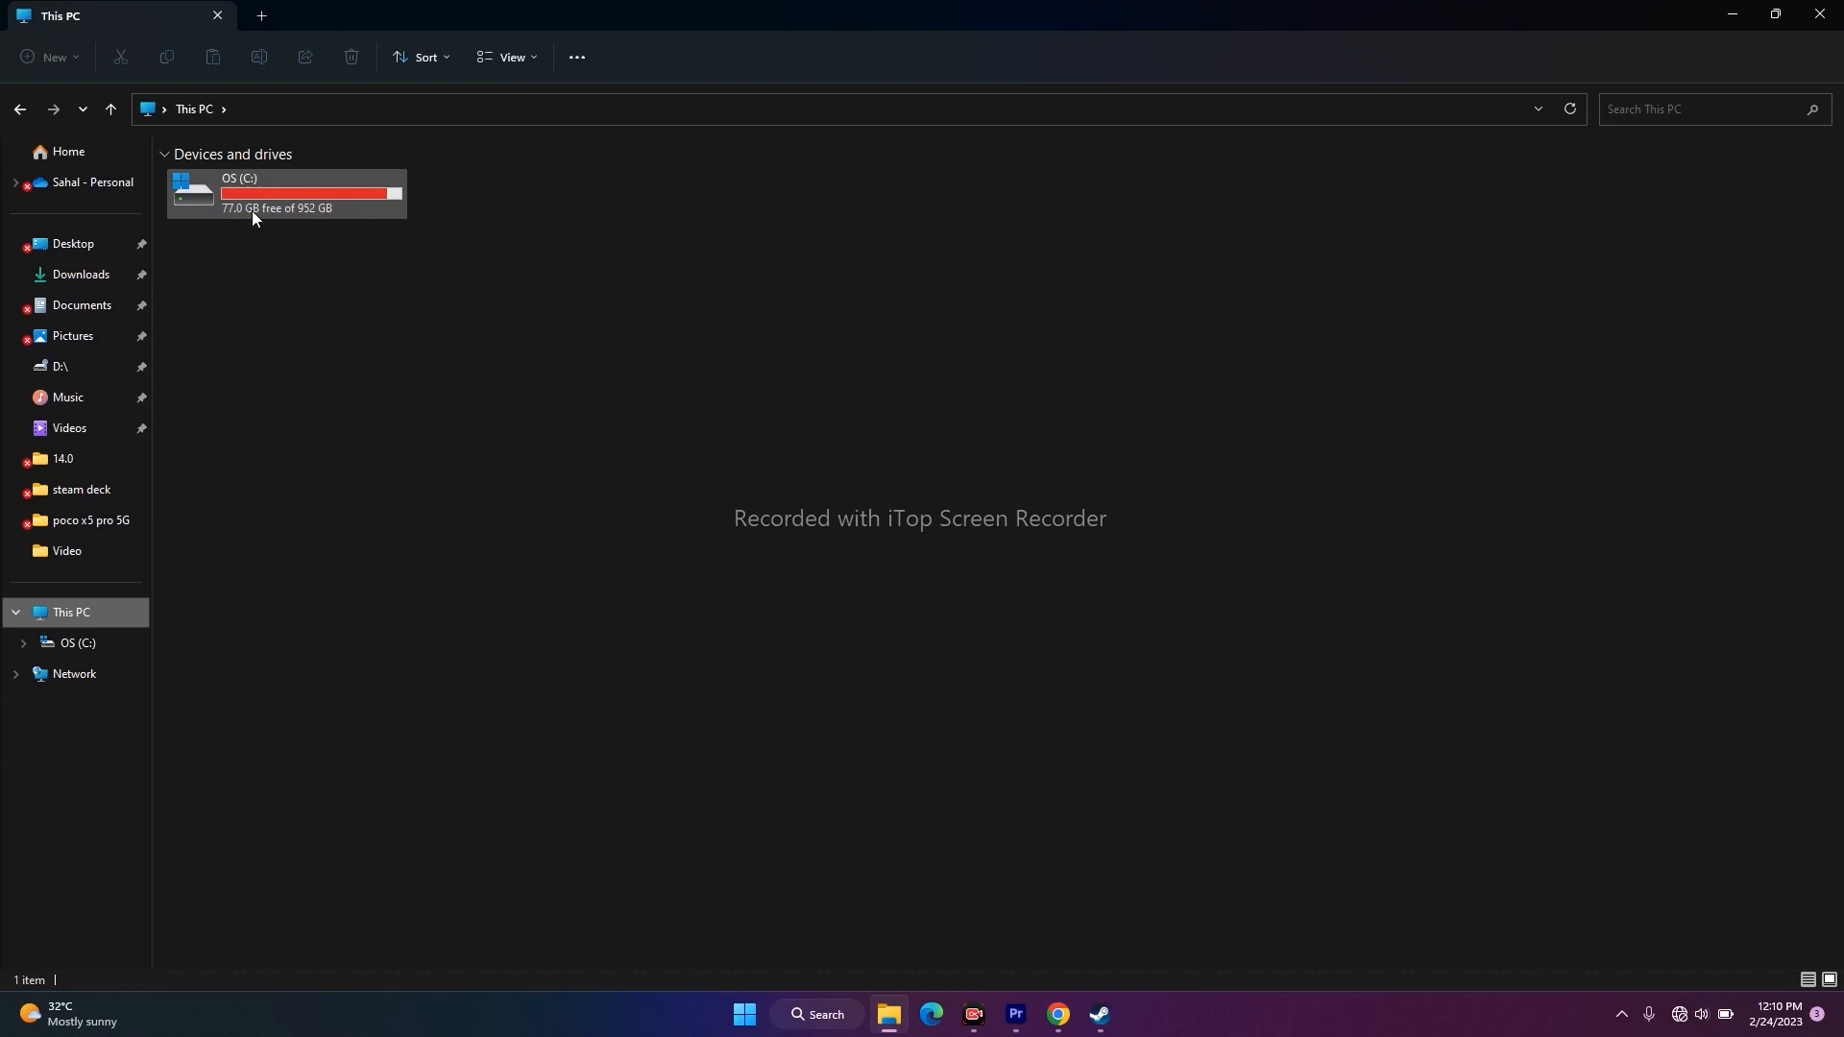
click(1819, 14)
In Steam, open the controller properties of Company of Heroes 3 and set its override to Enable Steam Input.
click(1099, 1014)
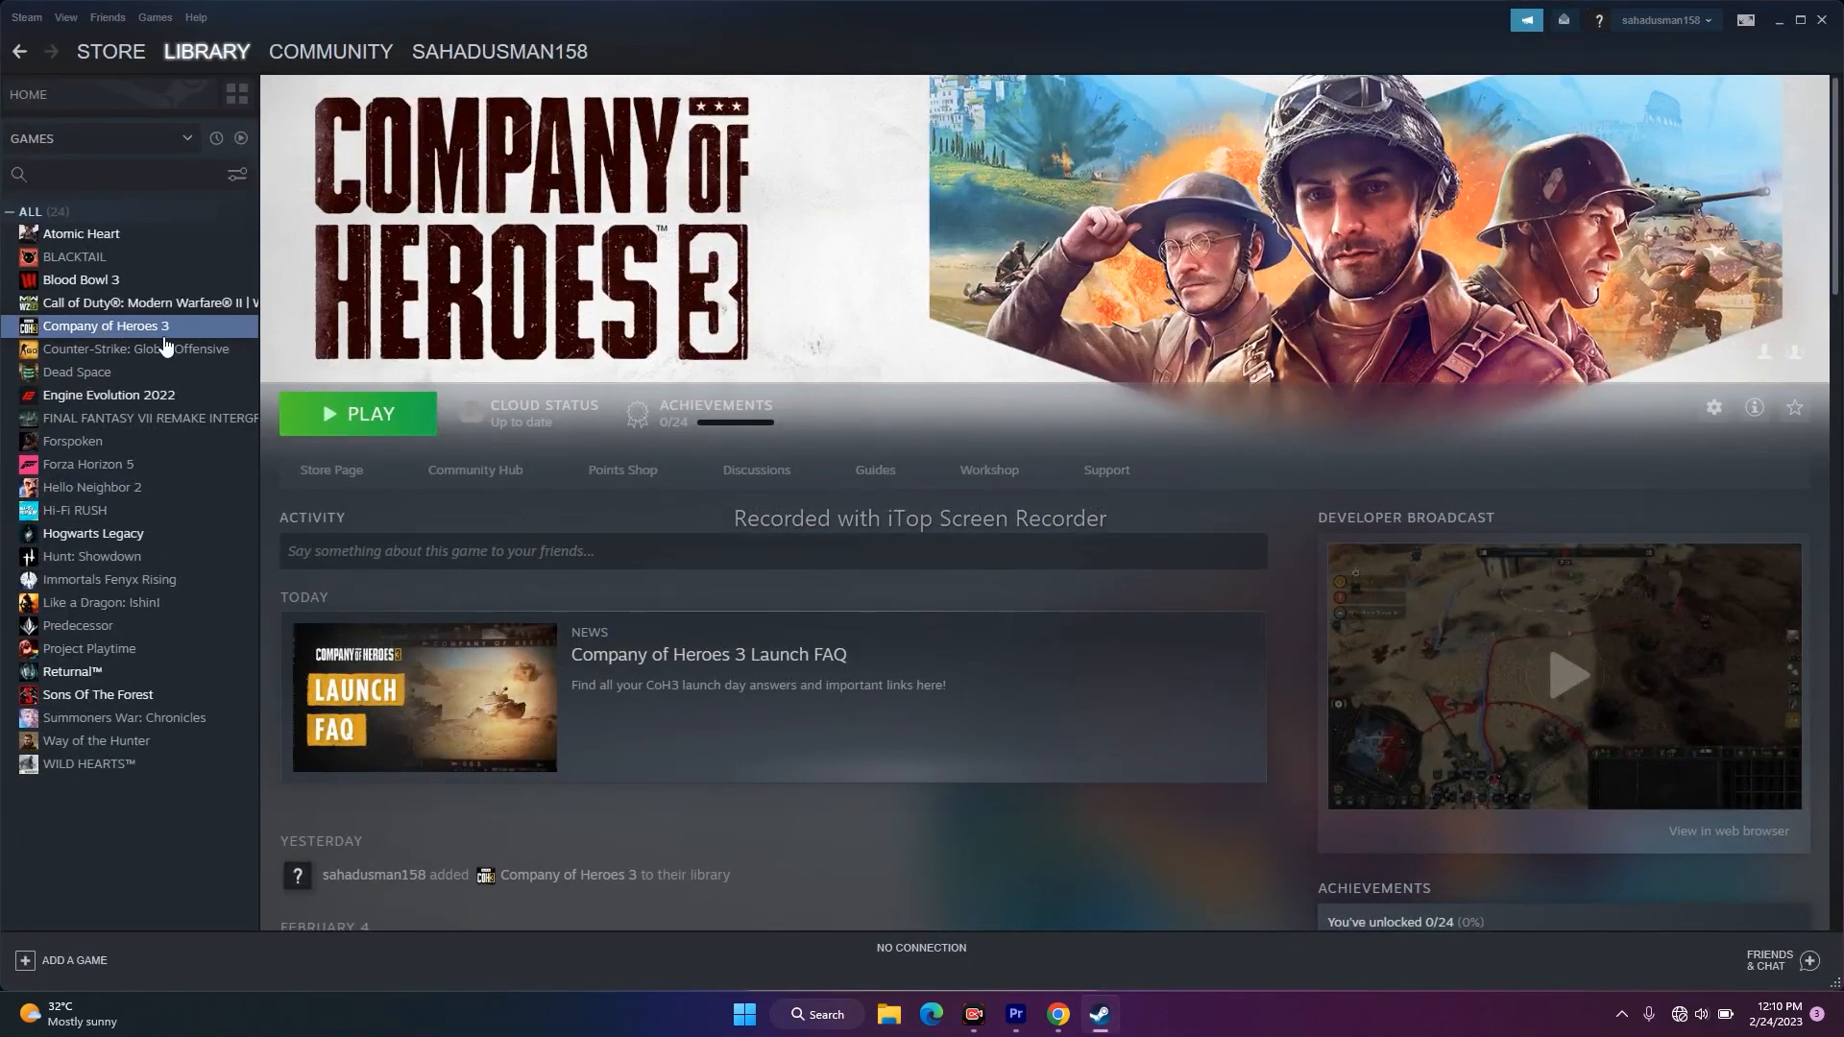
right_click(133, 327)
click(174, 444)
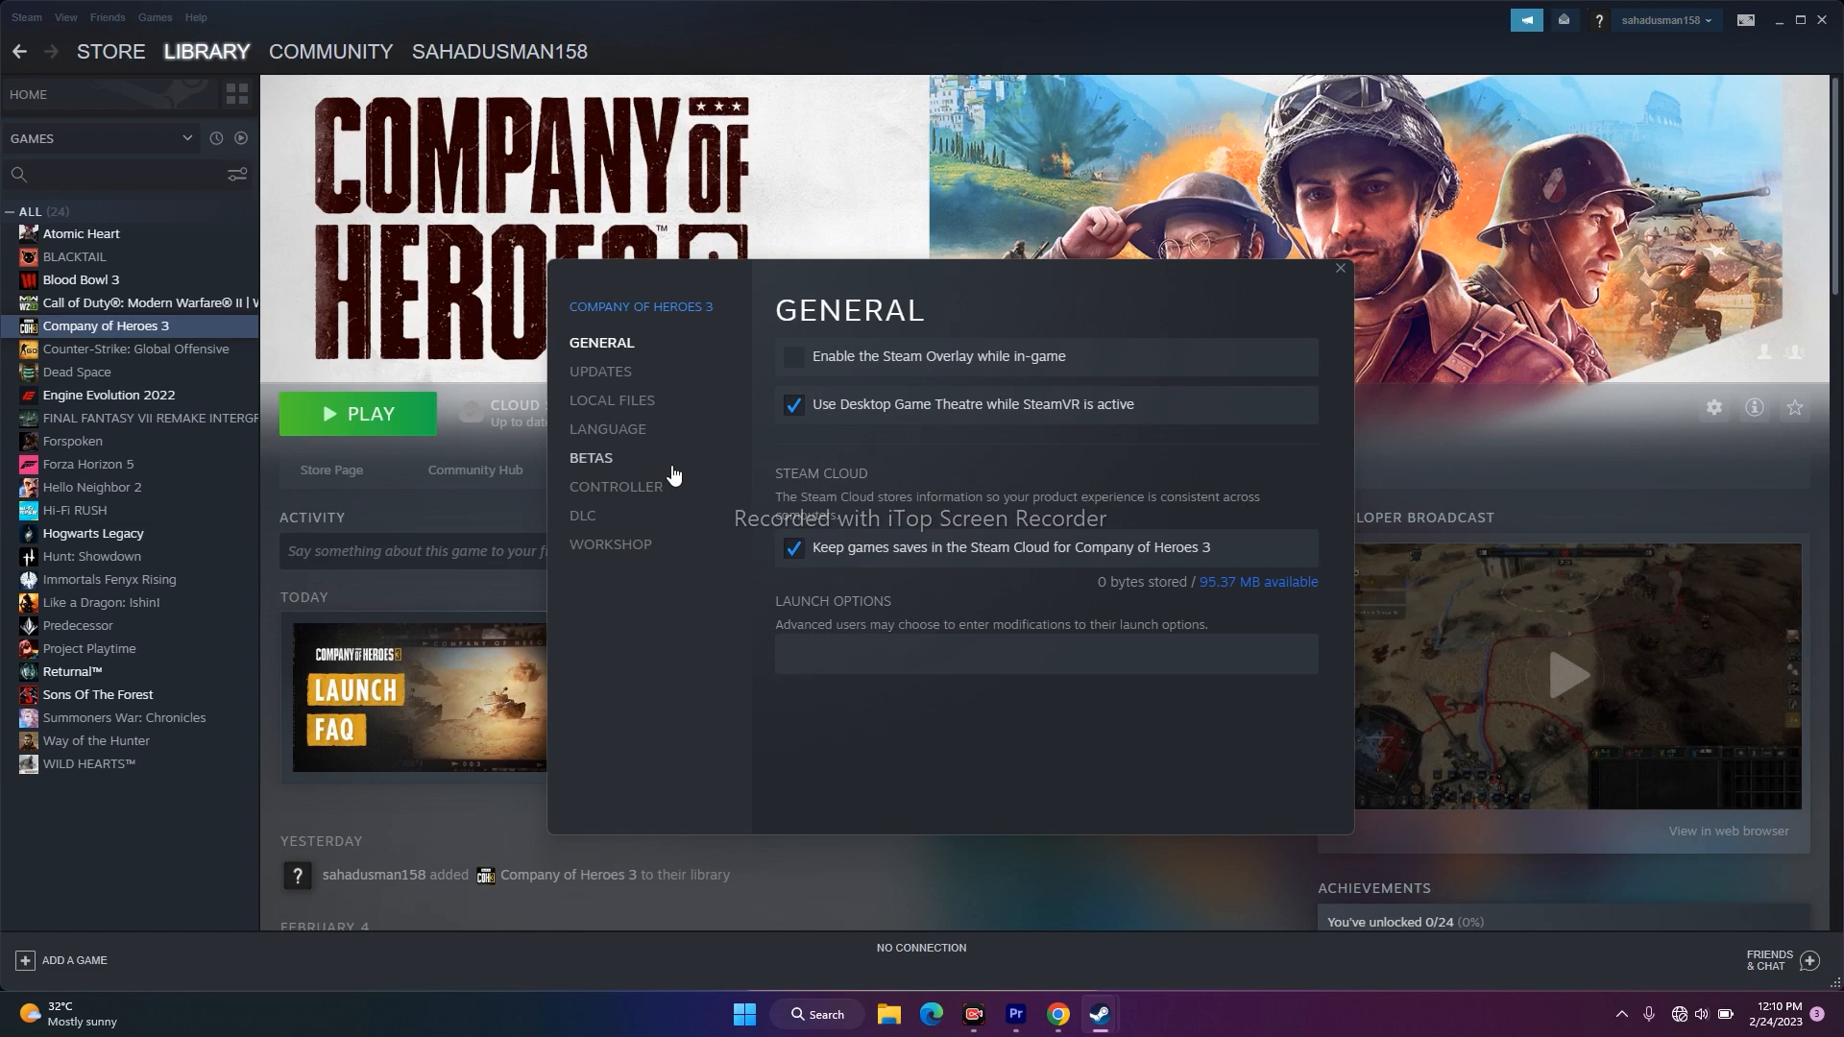
click(643, 494)
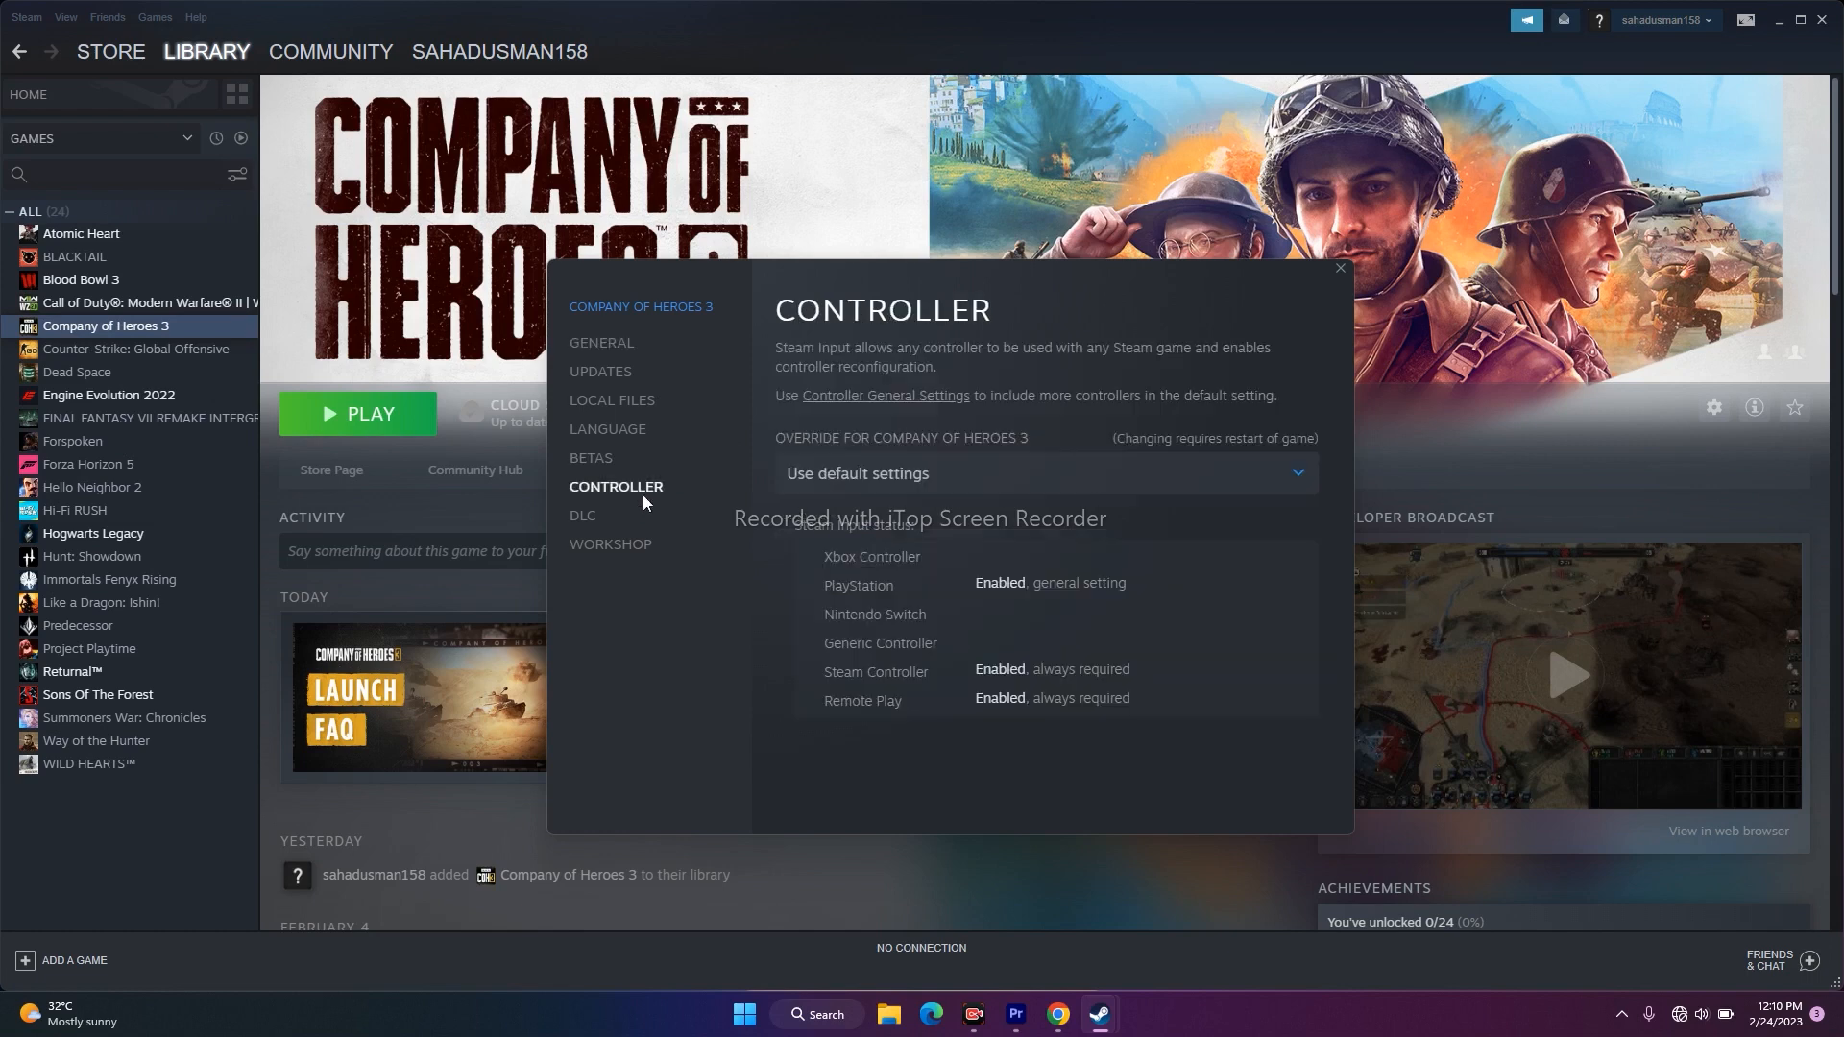
click(941, 475)
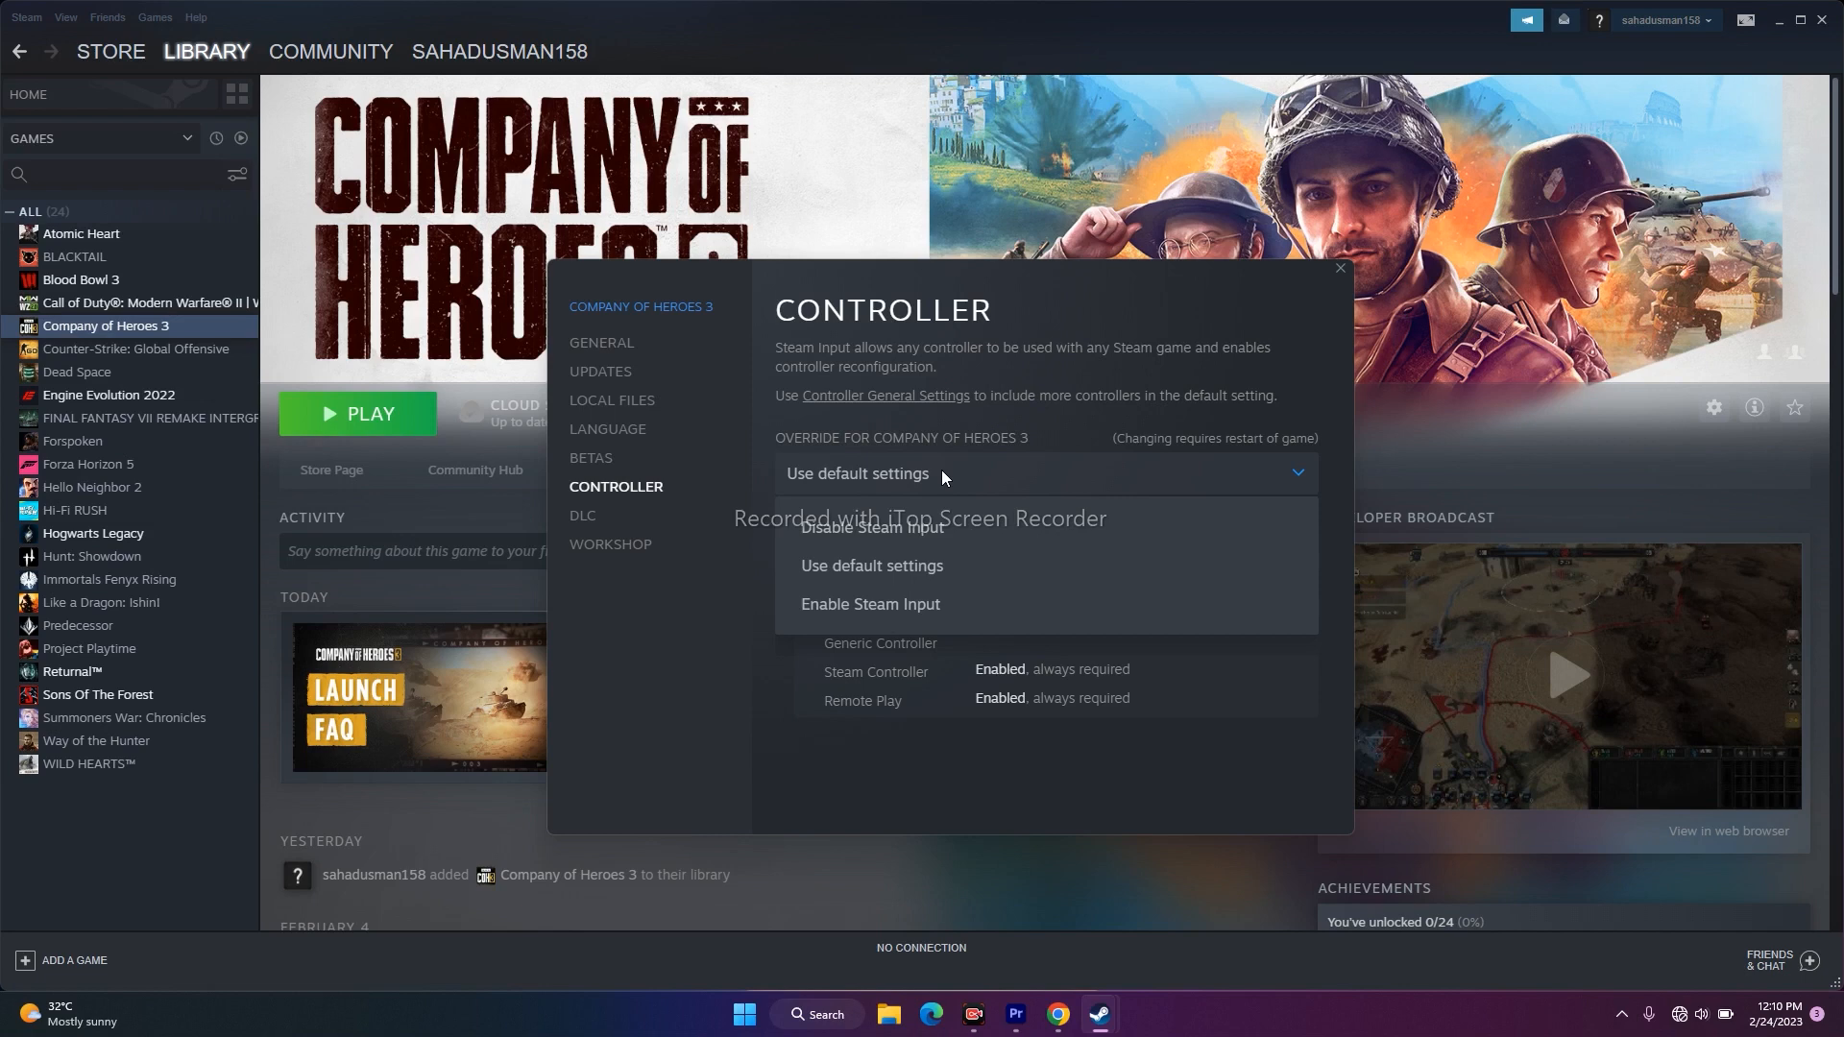
click(963, 612)
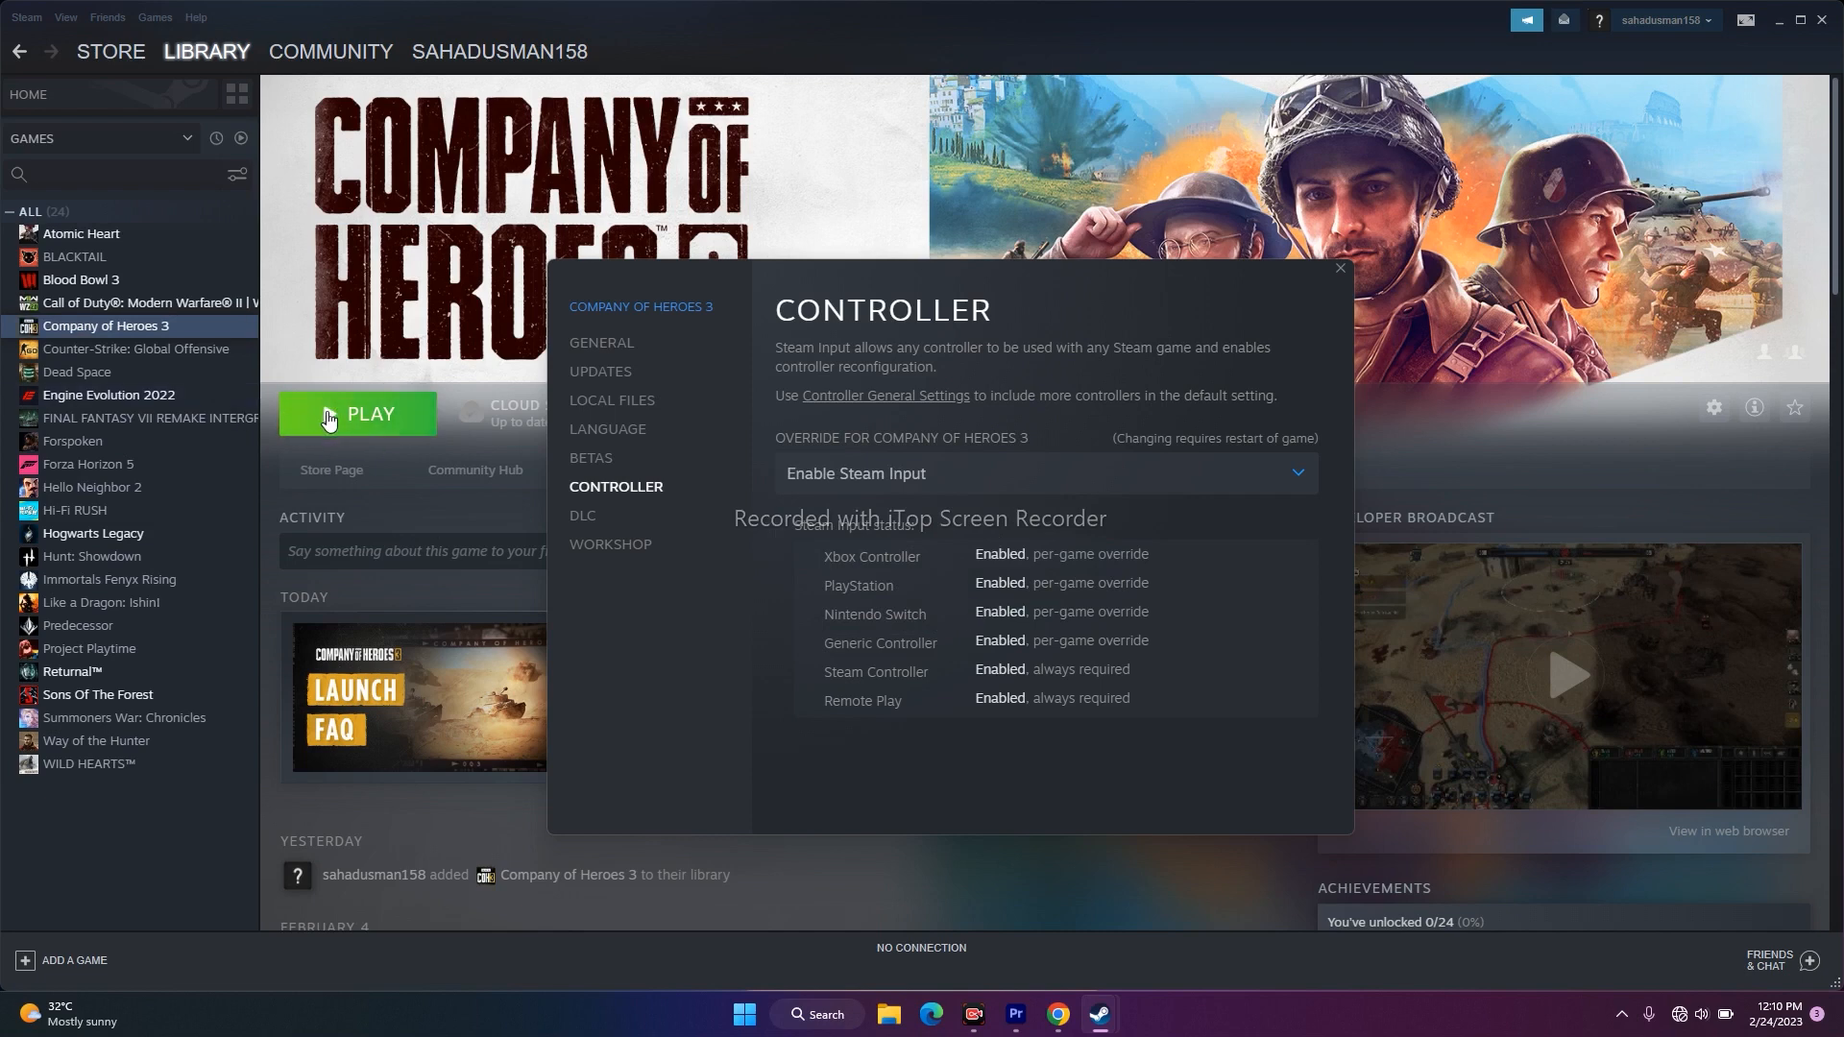
Switch the controller override to Disable Steam Input, return it to Use default settings, and close the properties.
click(911, 483)
click(914, 526)
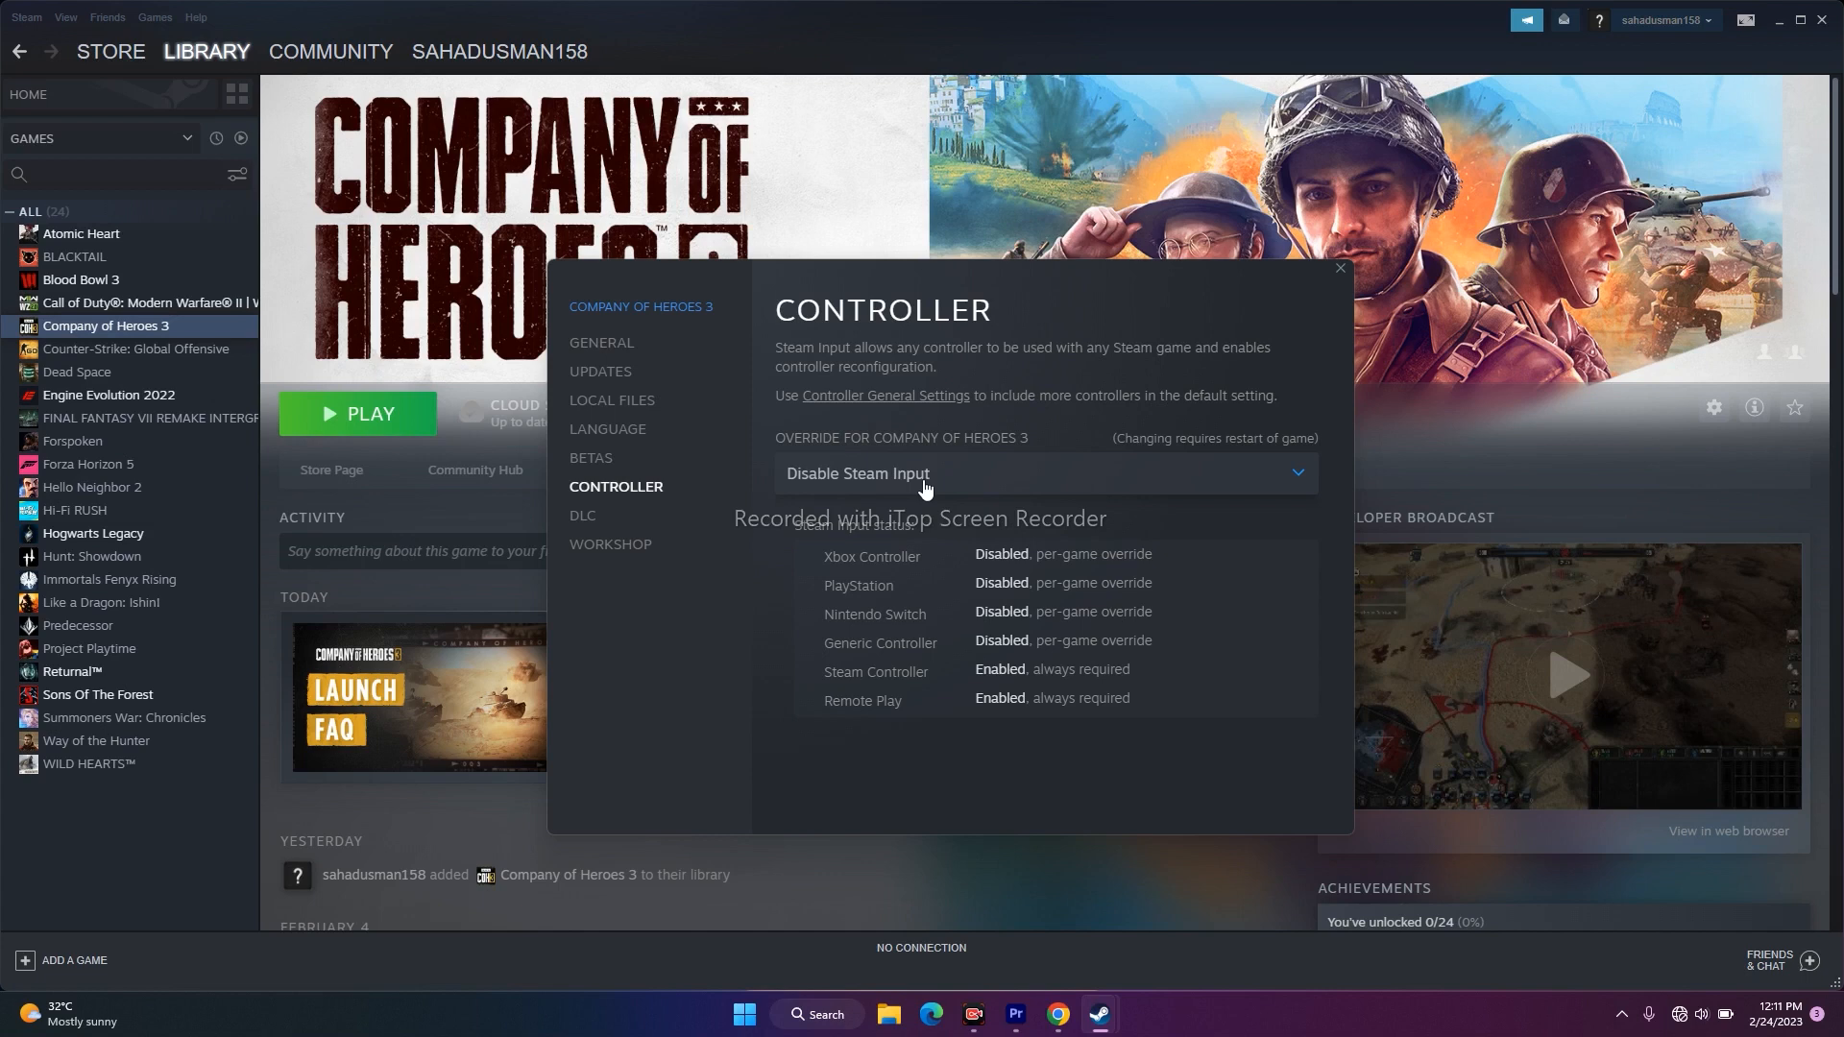
click(924, 480)
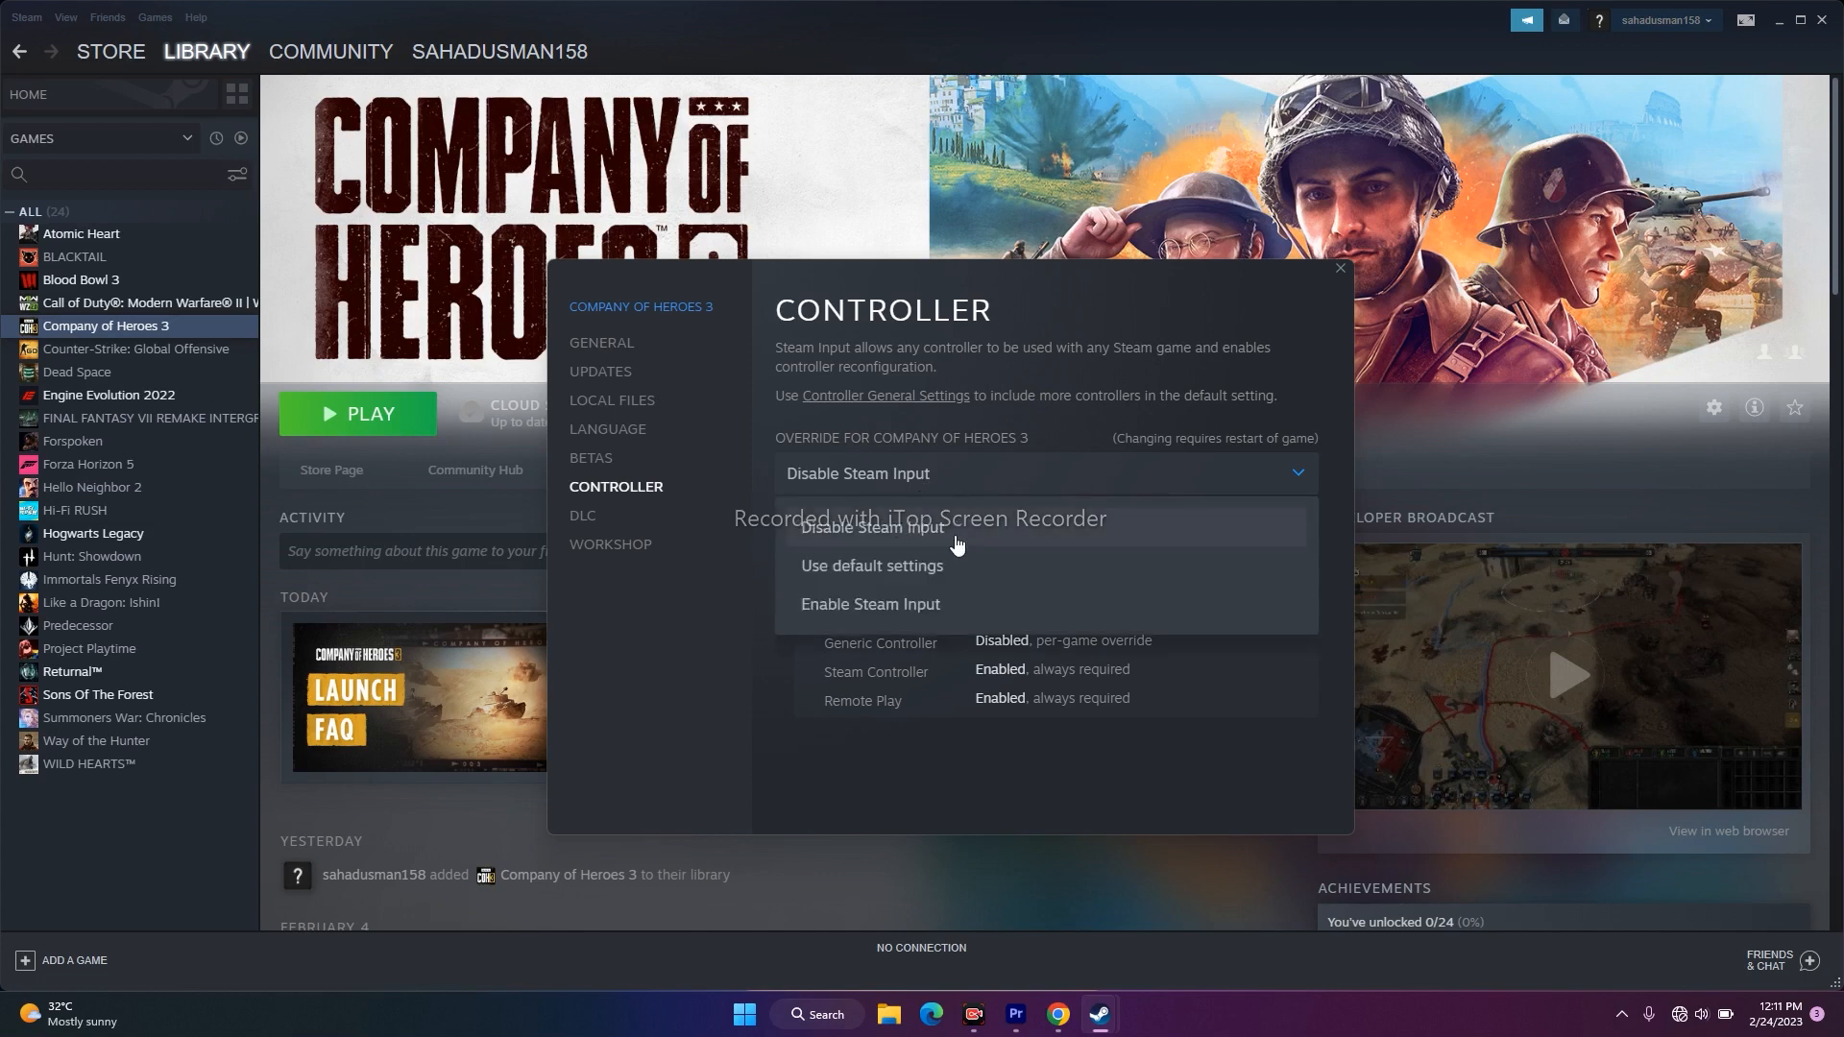
click(937, 565)
click(1340, 268)
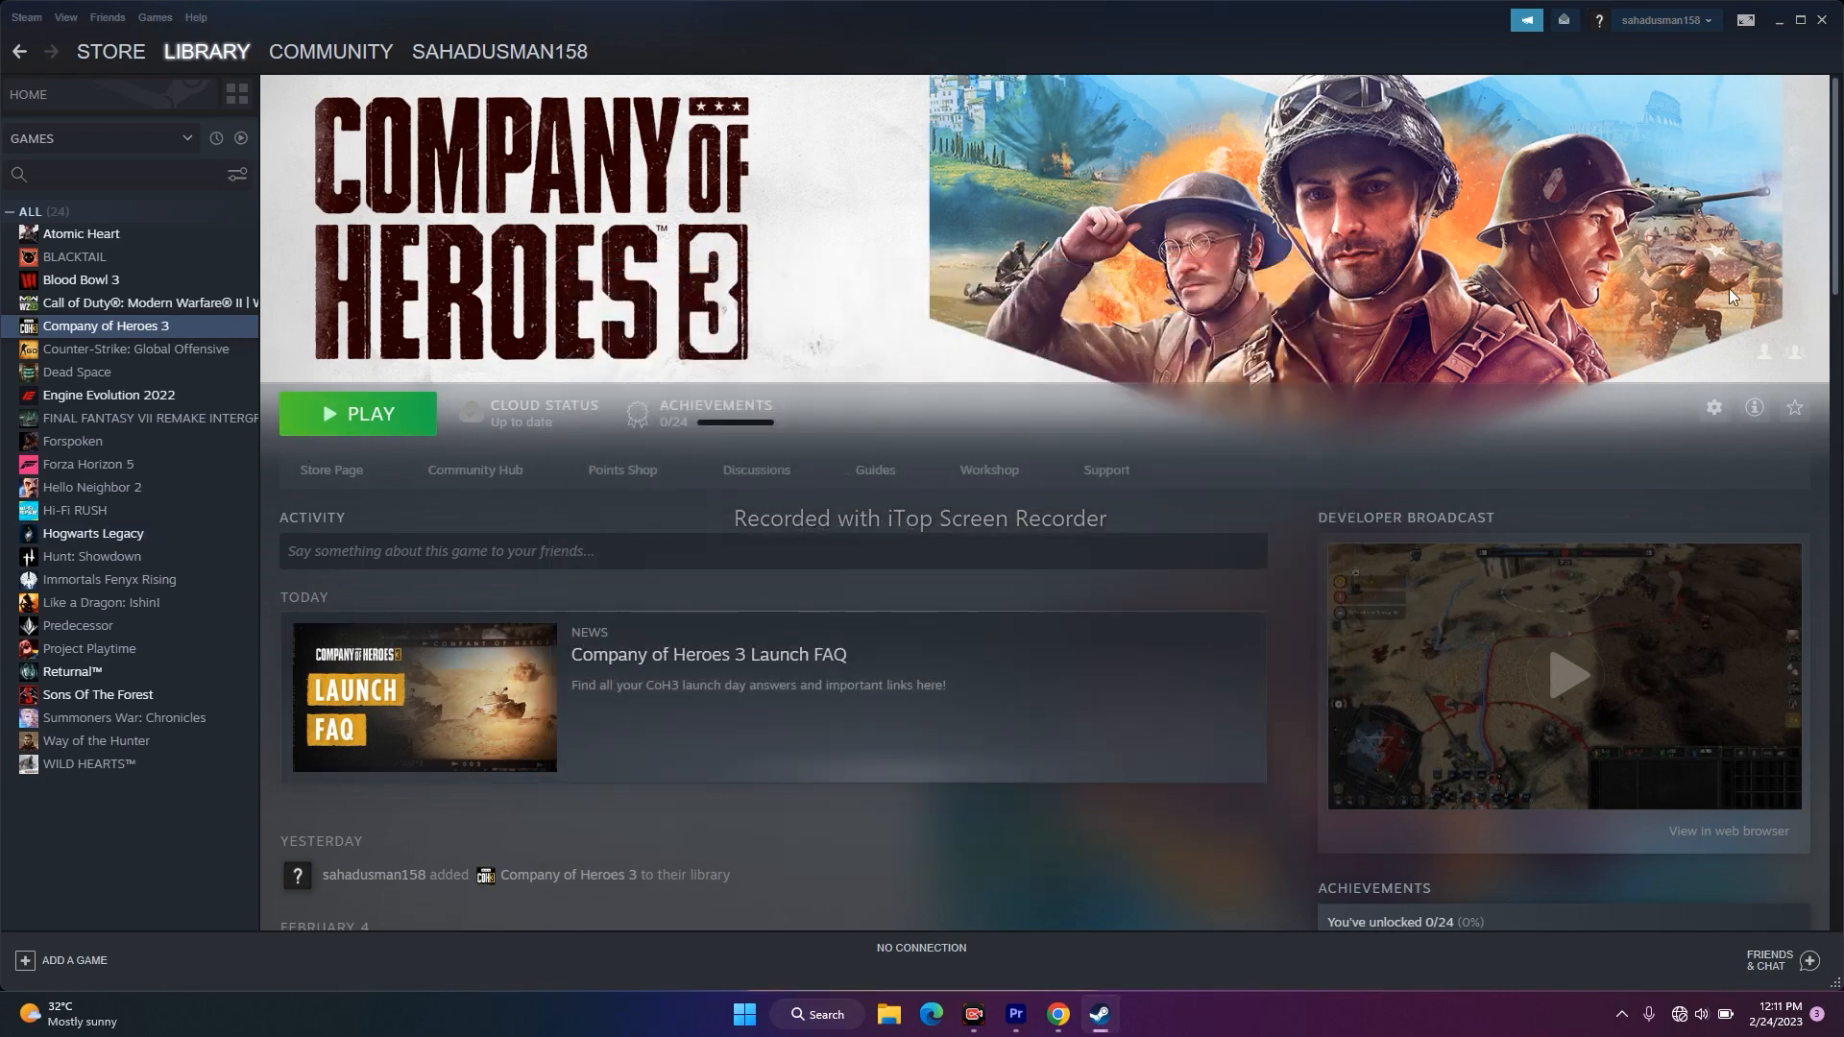
click(1782, 23)
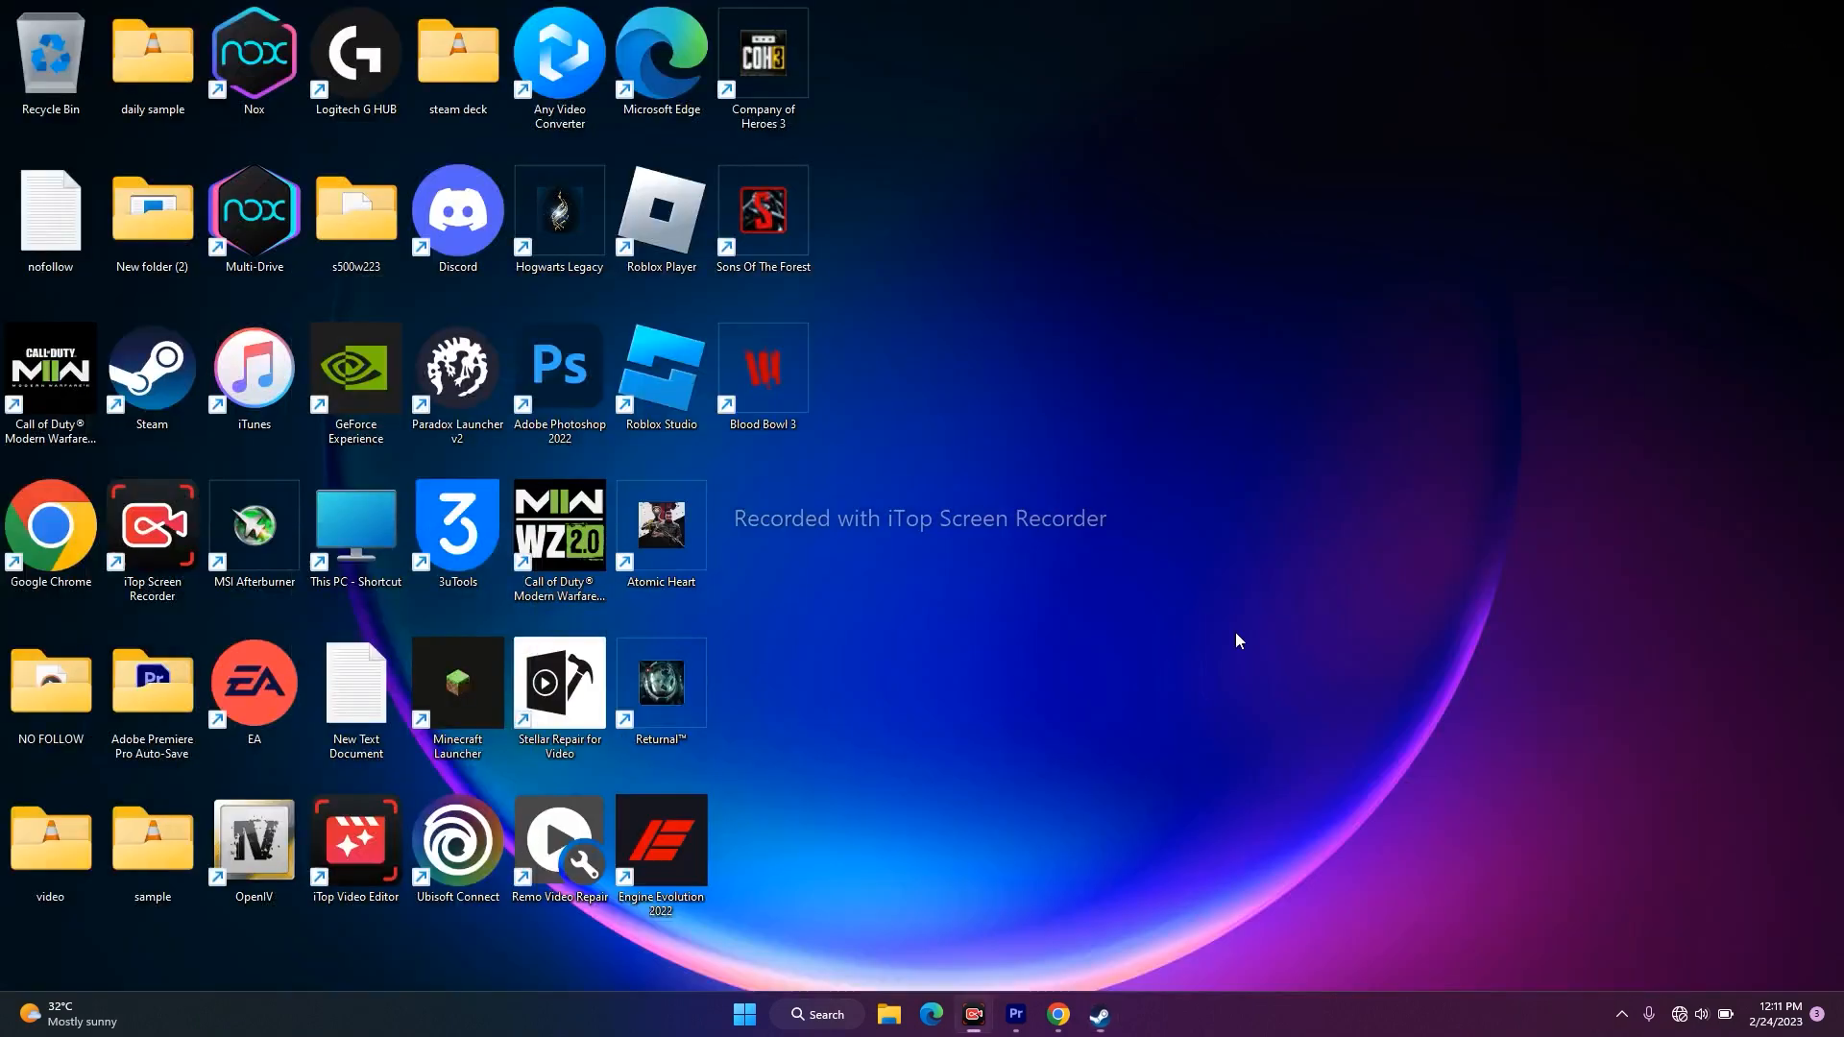
click(813, 1016)
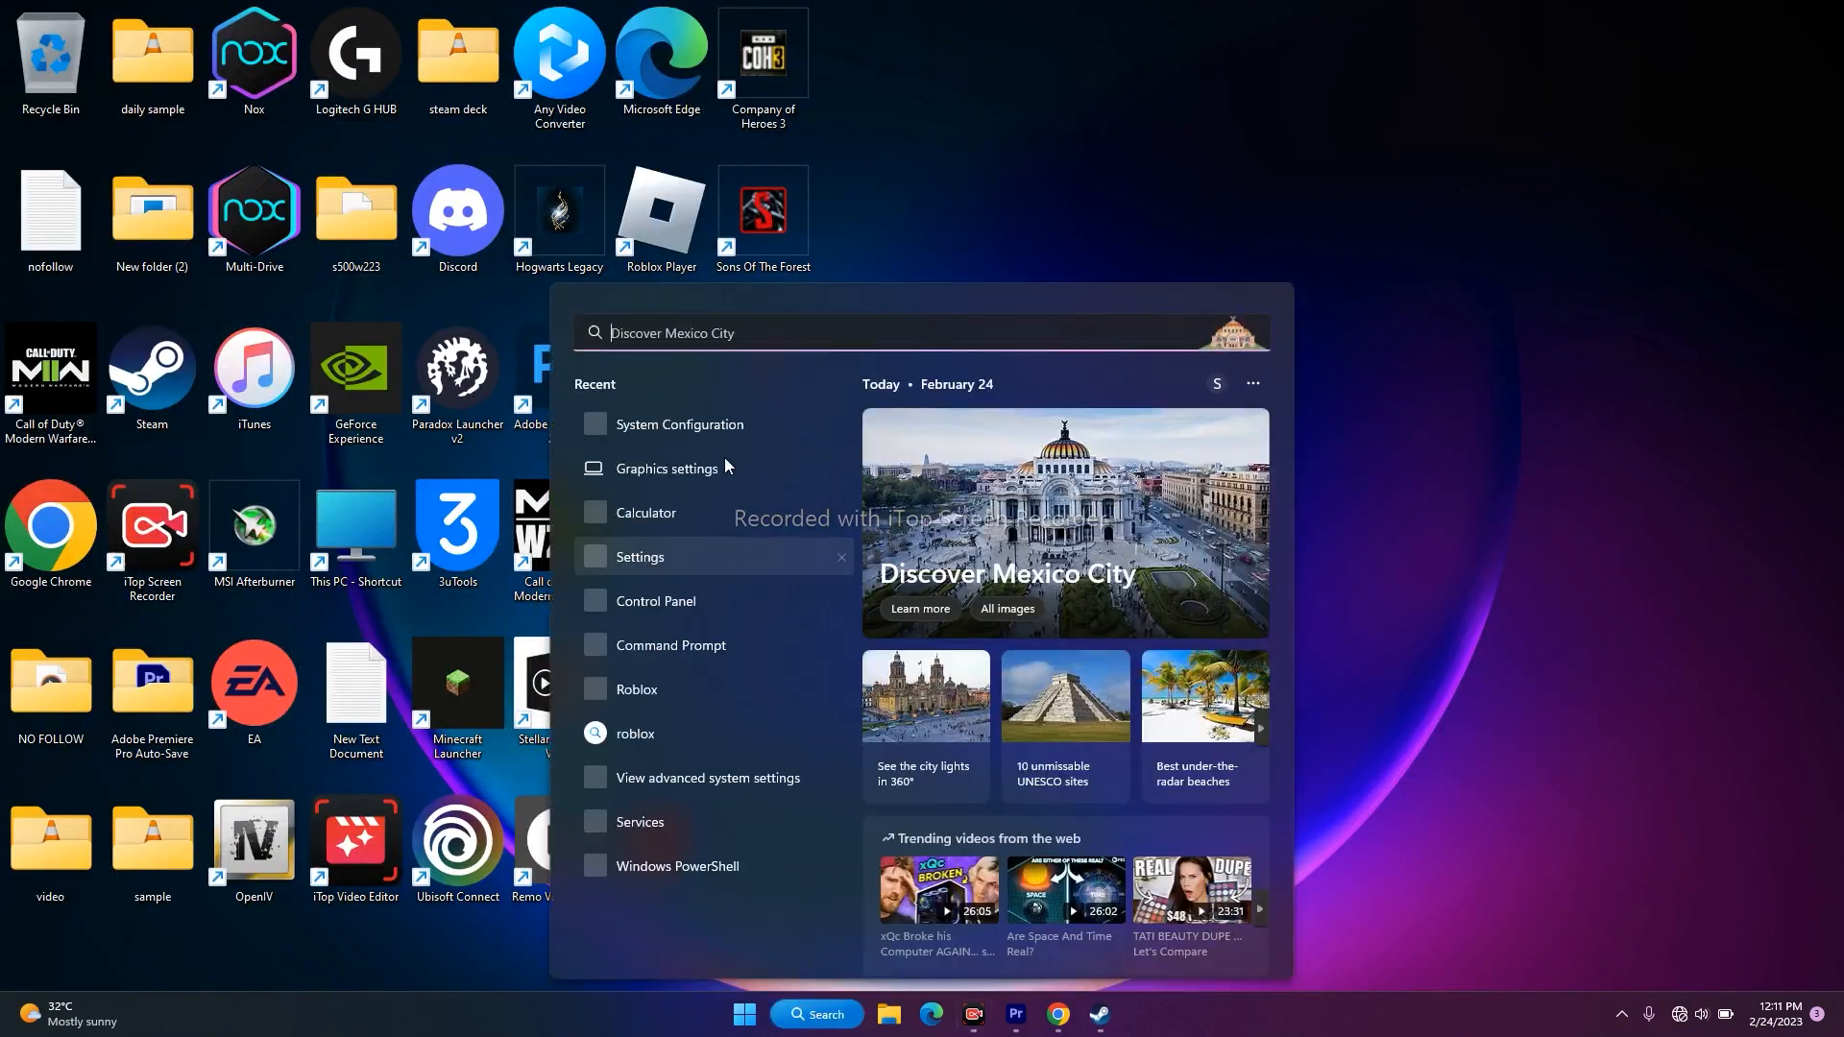
click(732, 425)
click(1181, 322)
Open View advanced system settings and bring up the Virtual Memory settings from the advanced performance options.
click(821, 1017)
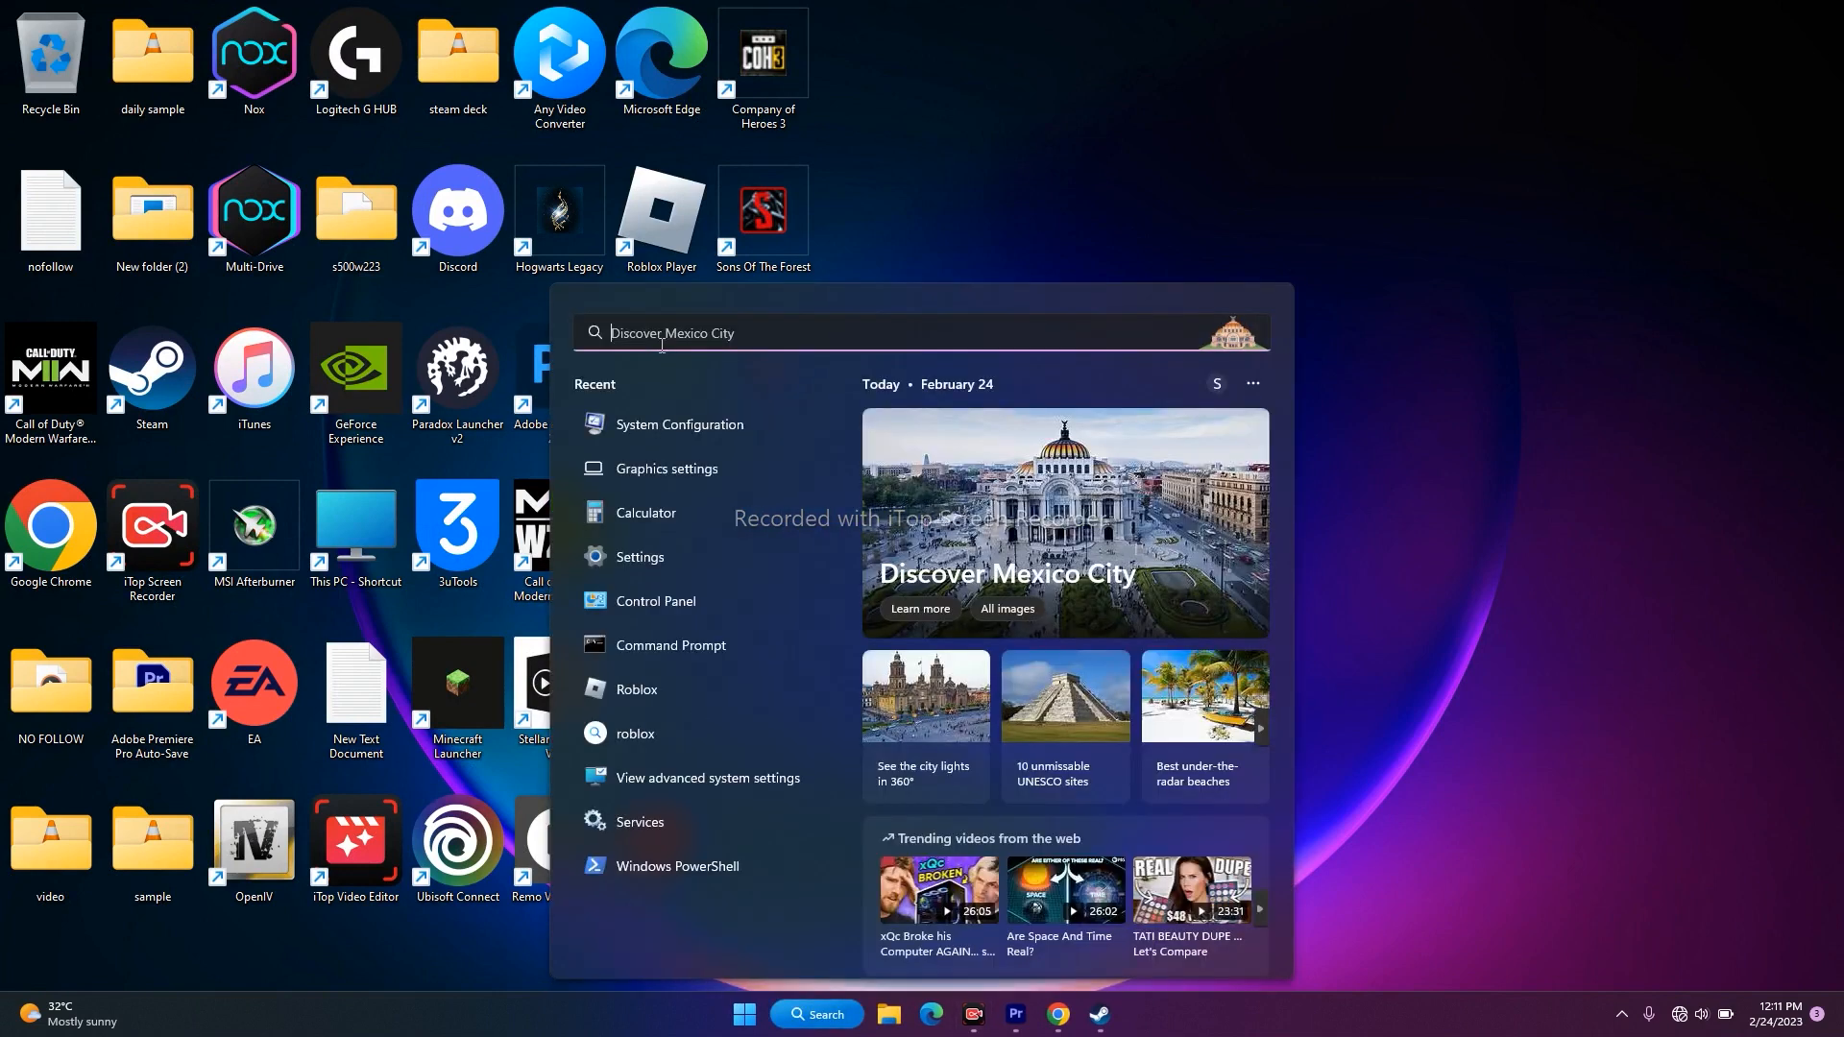
text(v)
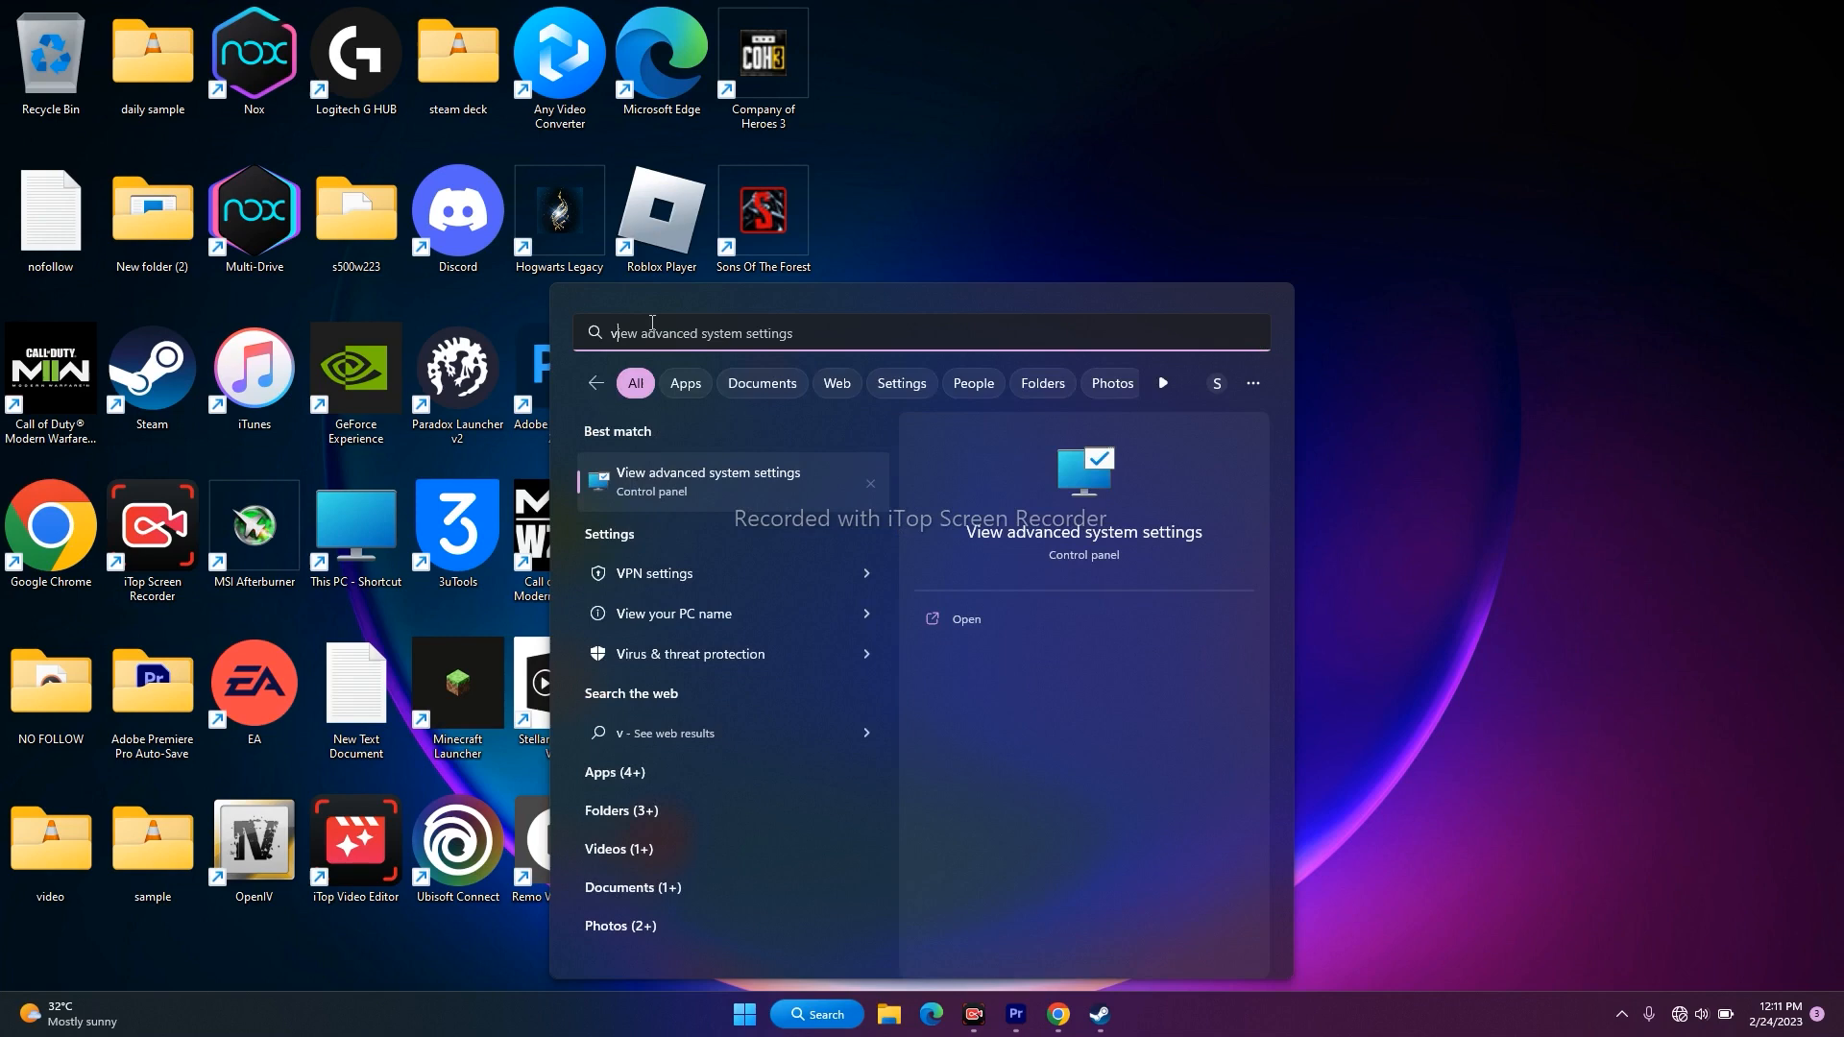
click(734, 483)
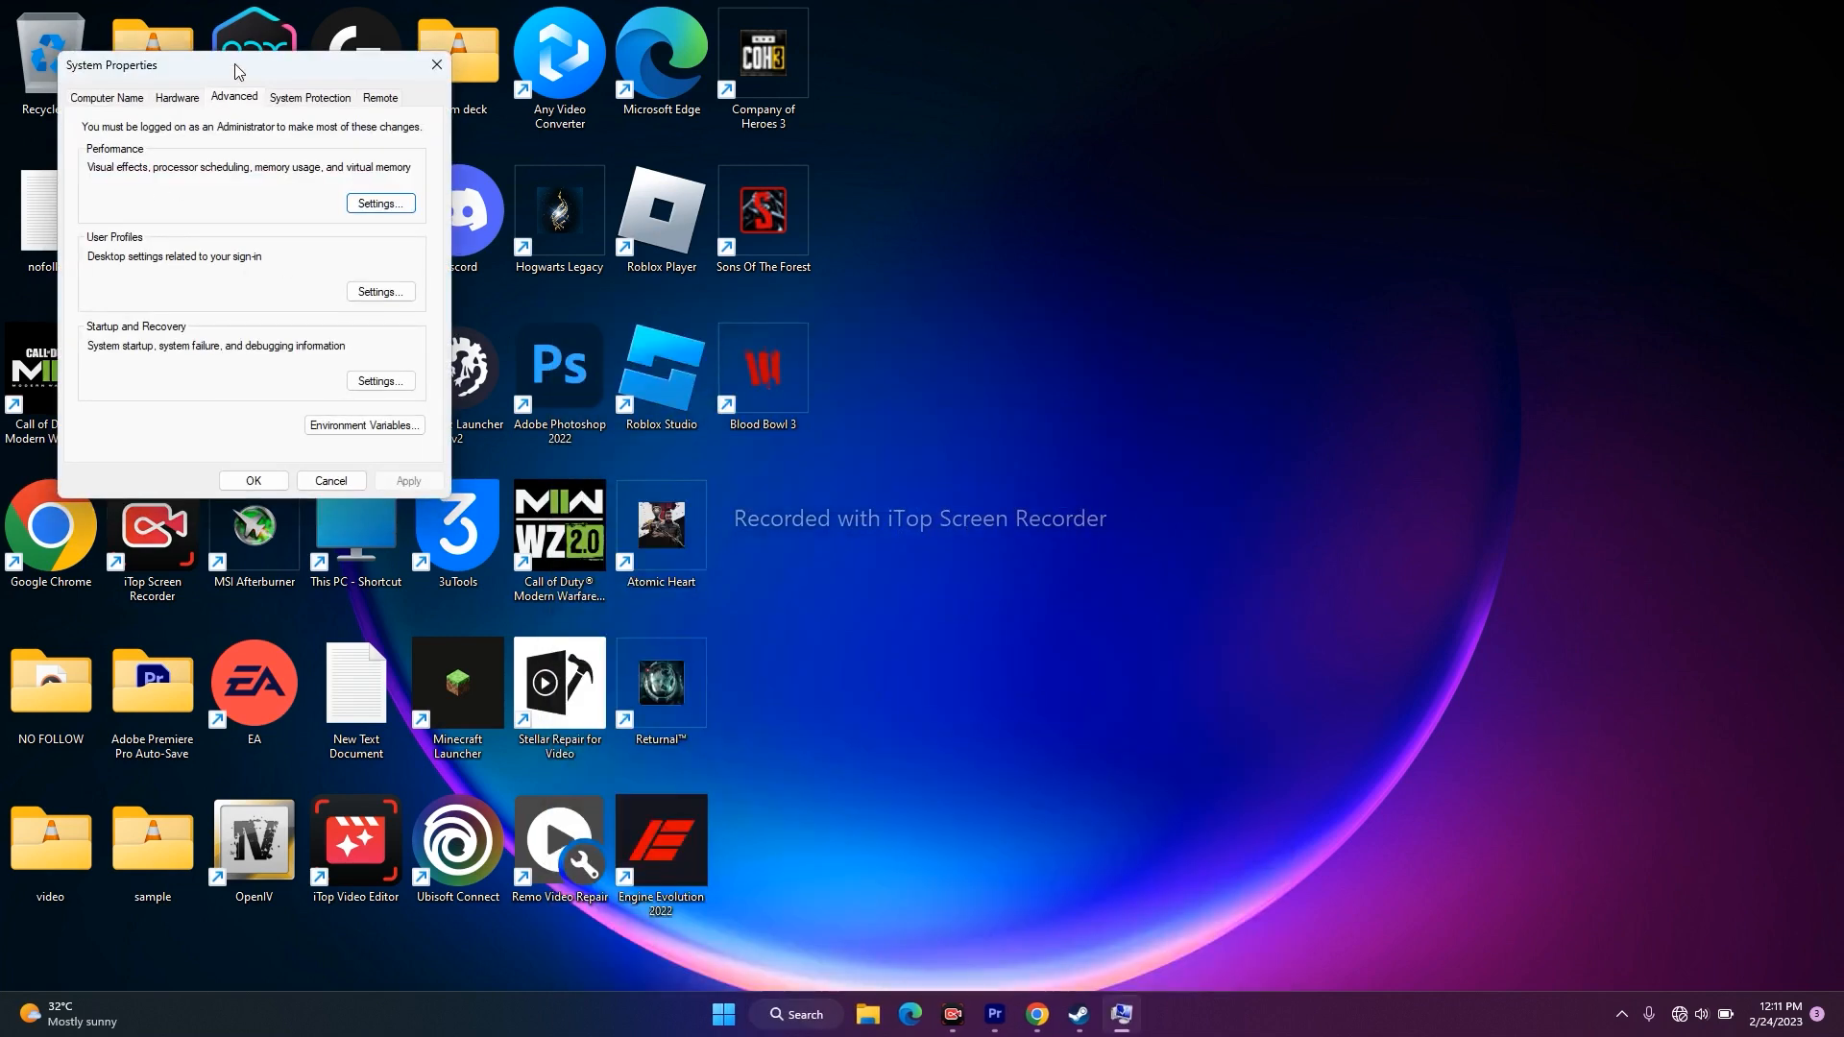
drag(234, 64, 1304, 106)
click(1451, 246)
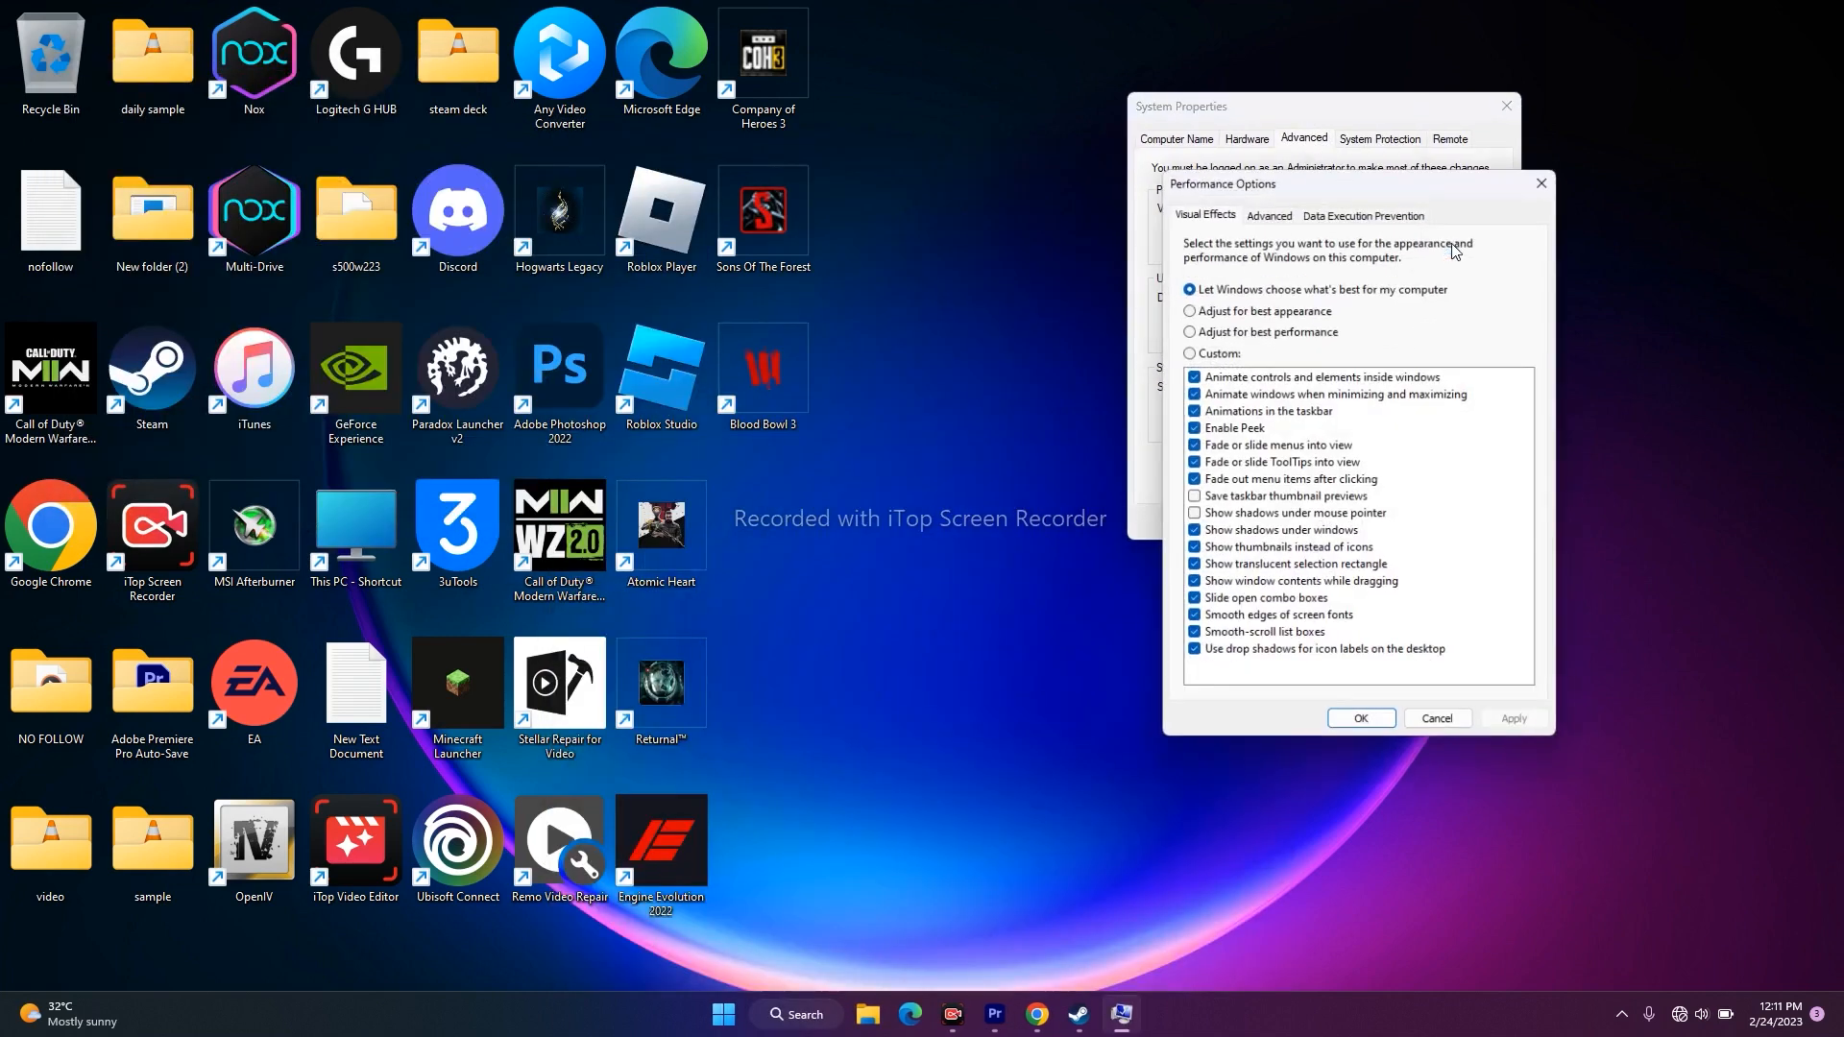
click(1270, 213)
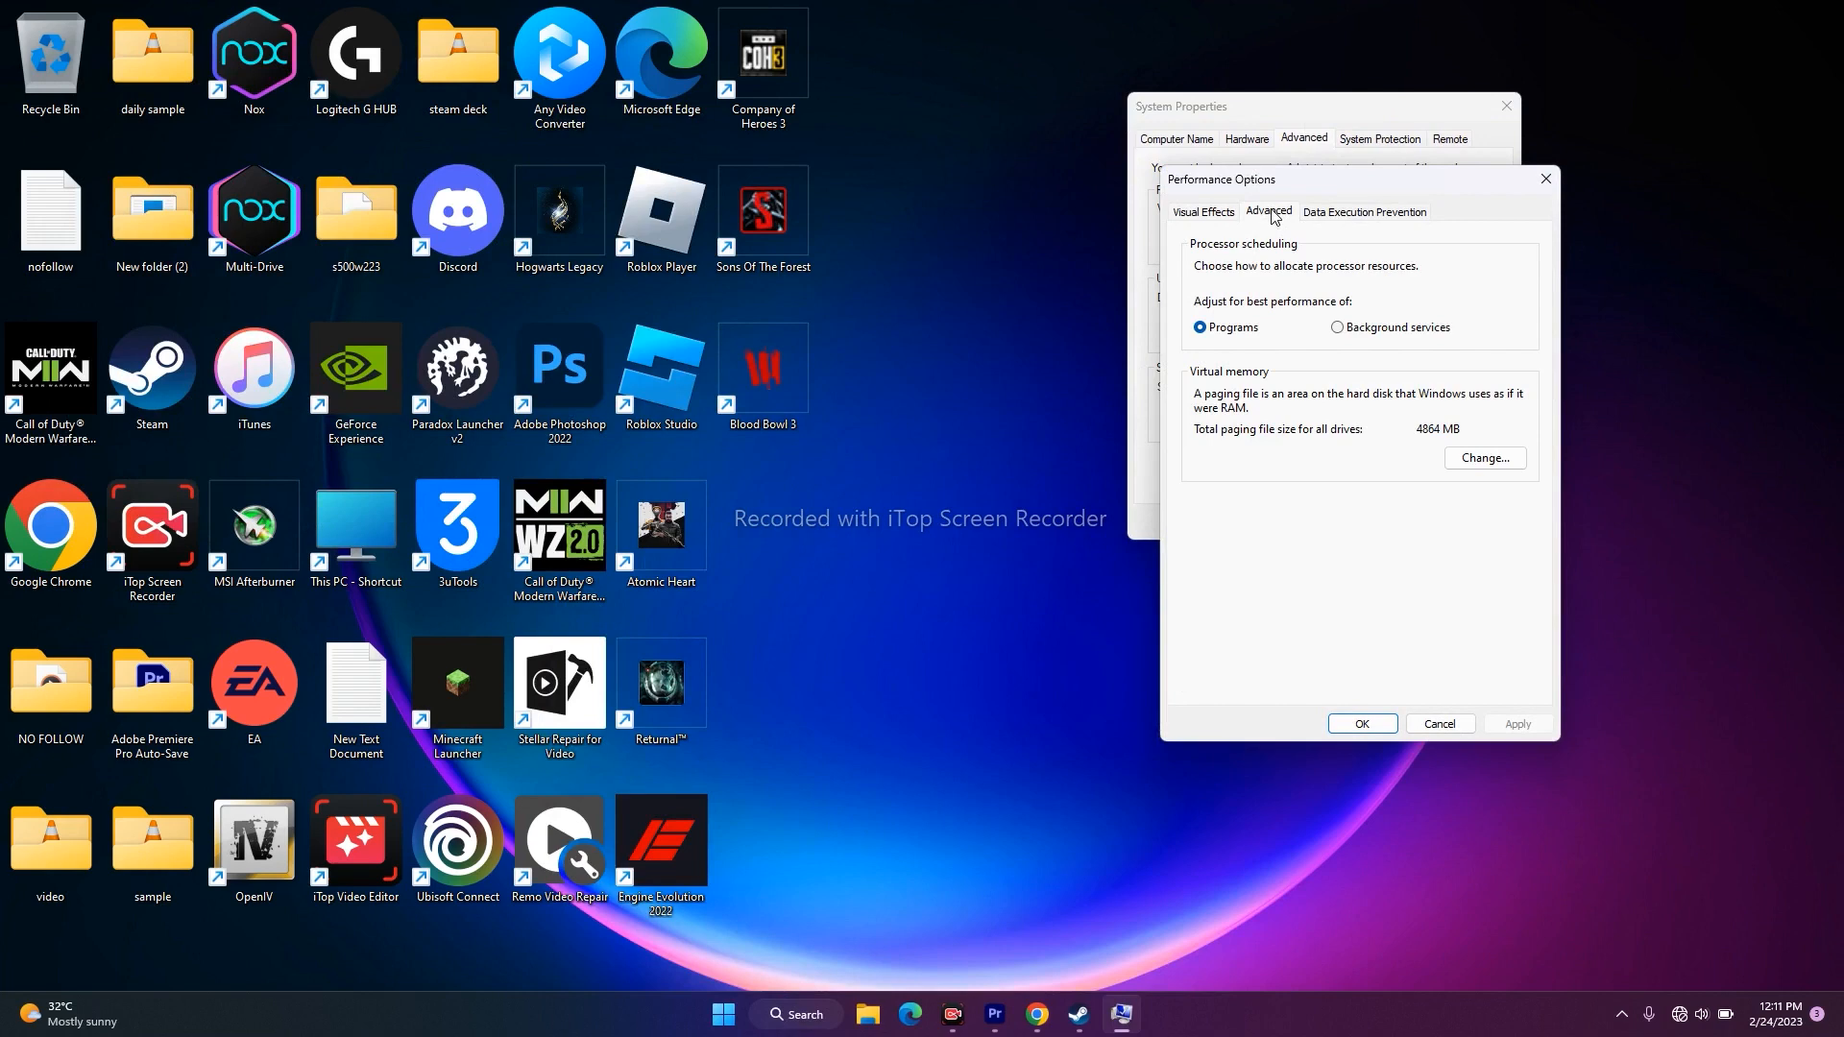
click(1483, 458)
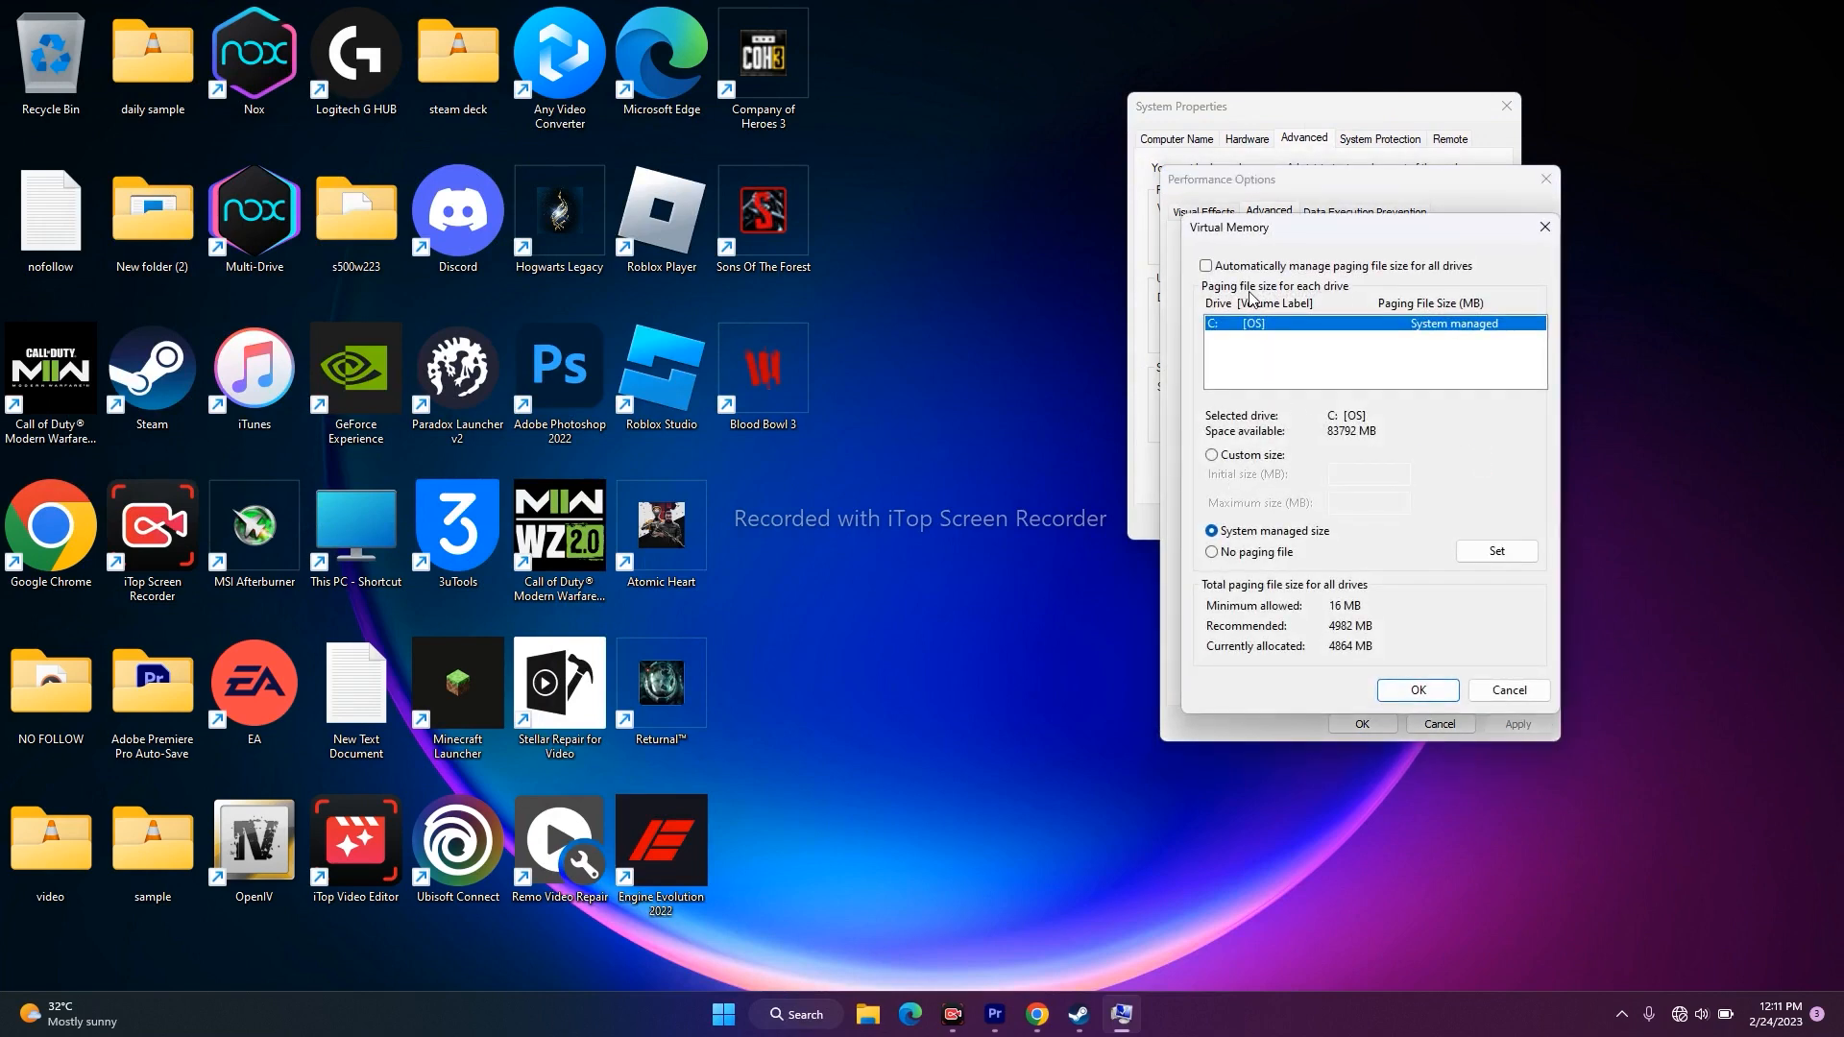
Turn automatic paging file management on and off again, and choose a custom size for the C: drive.
click(1207, 266)
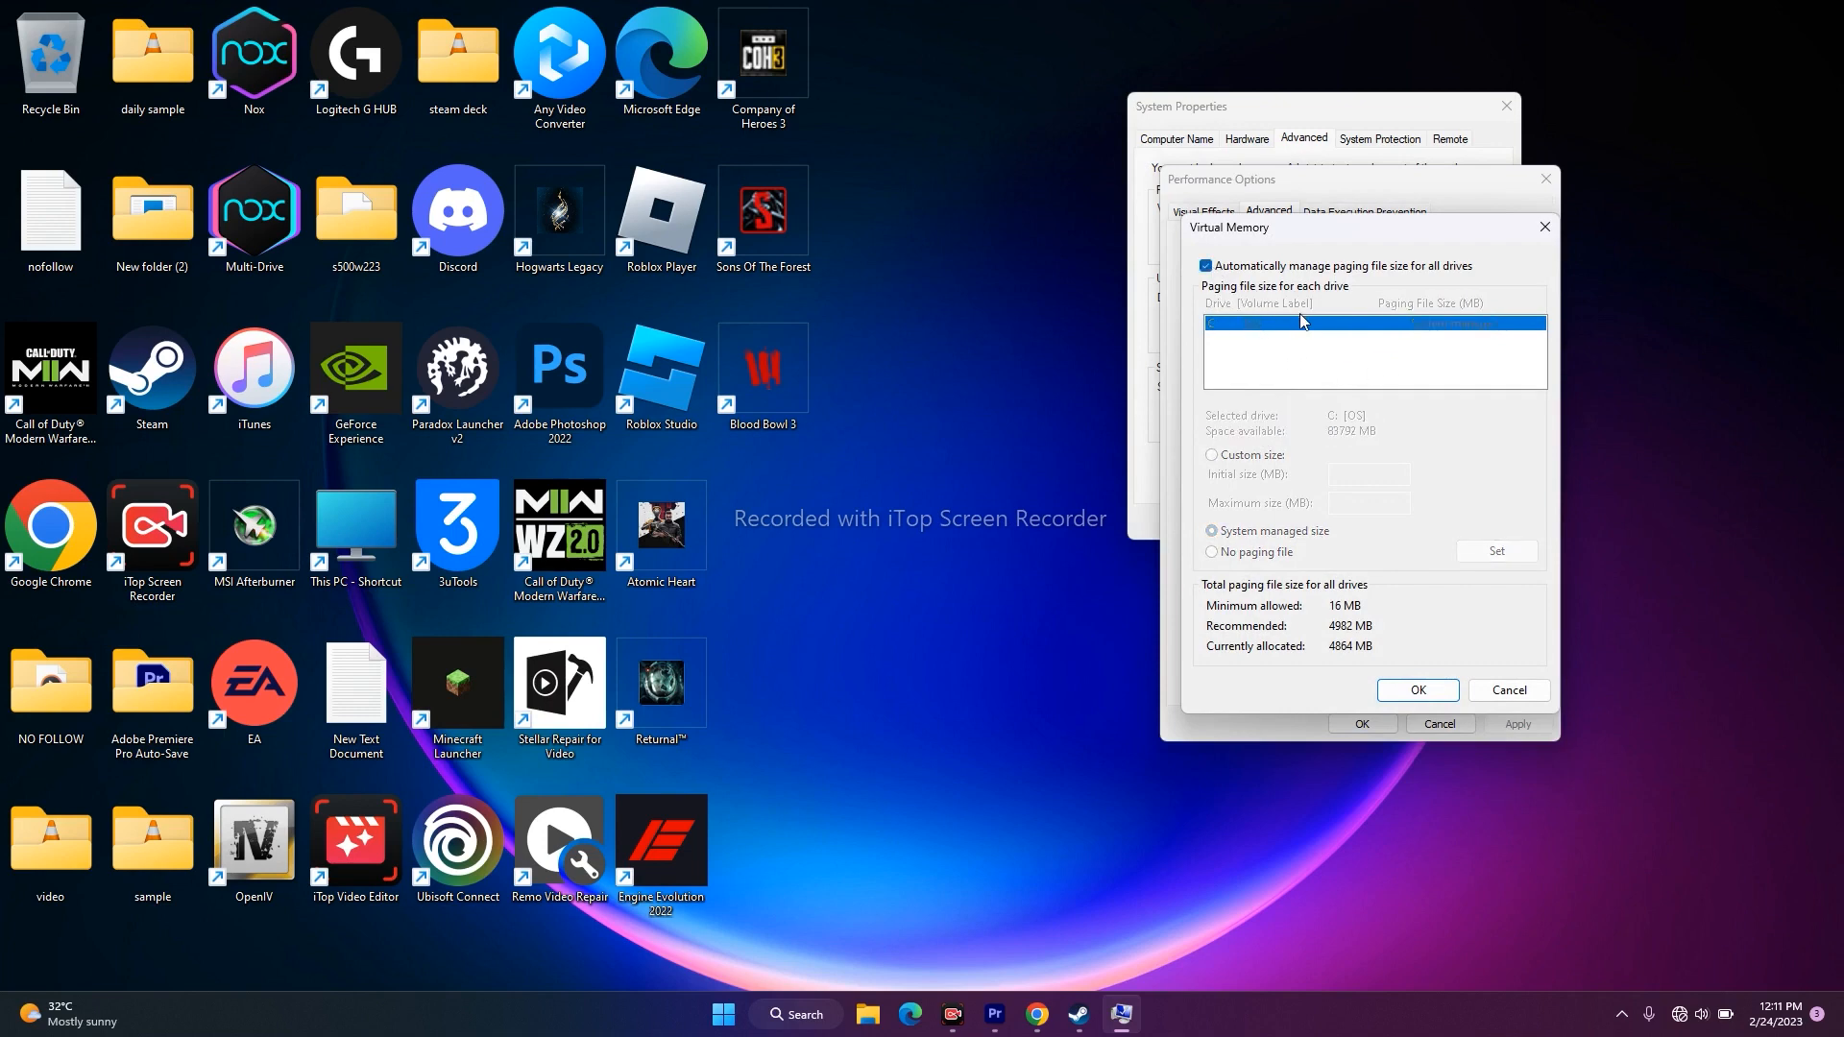
click(1206, 266)
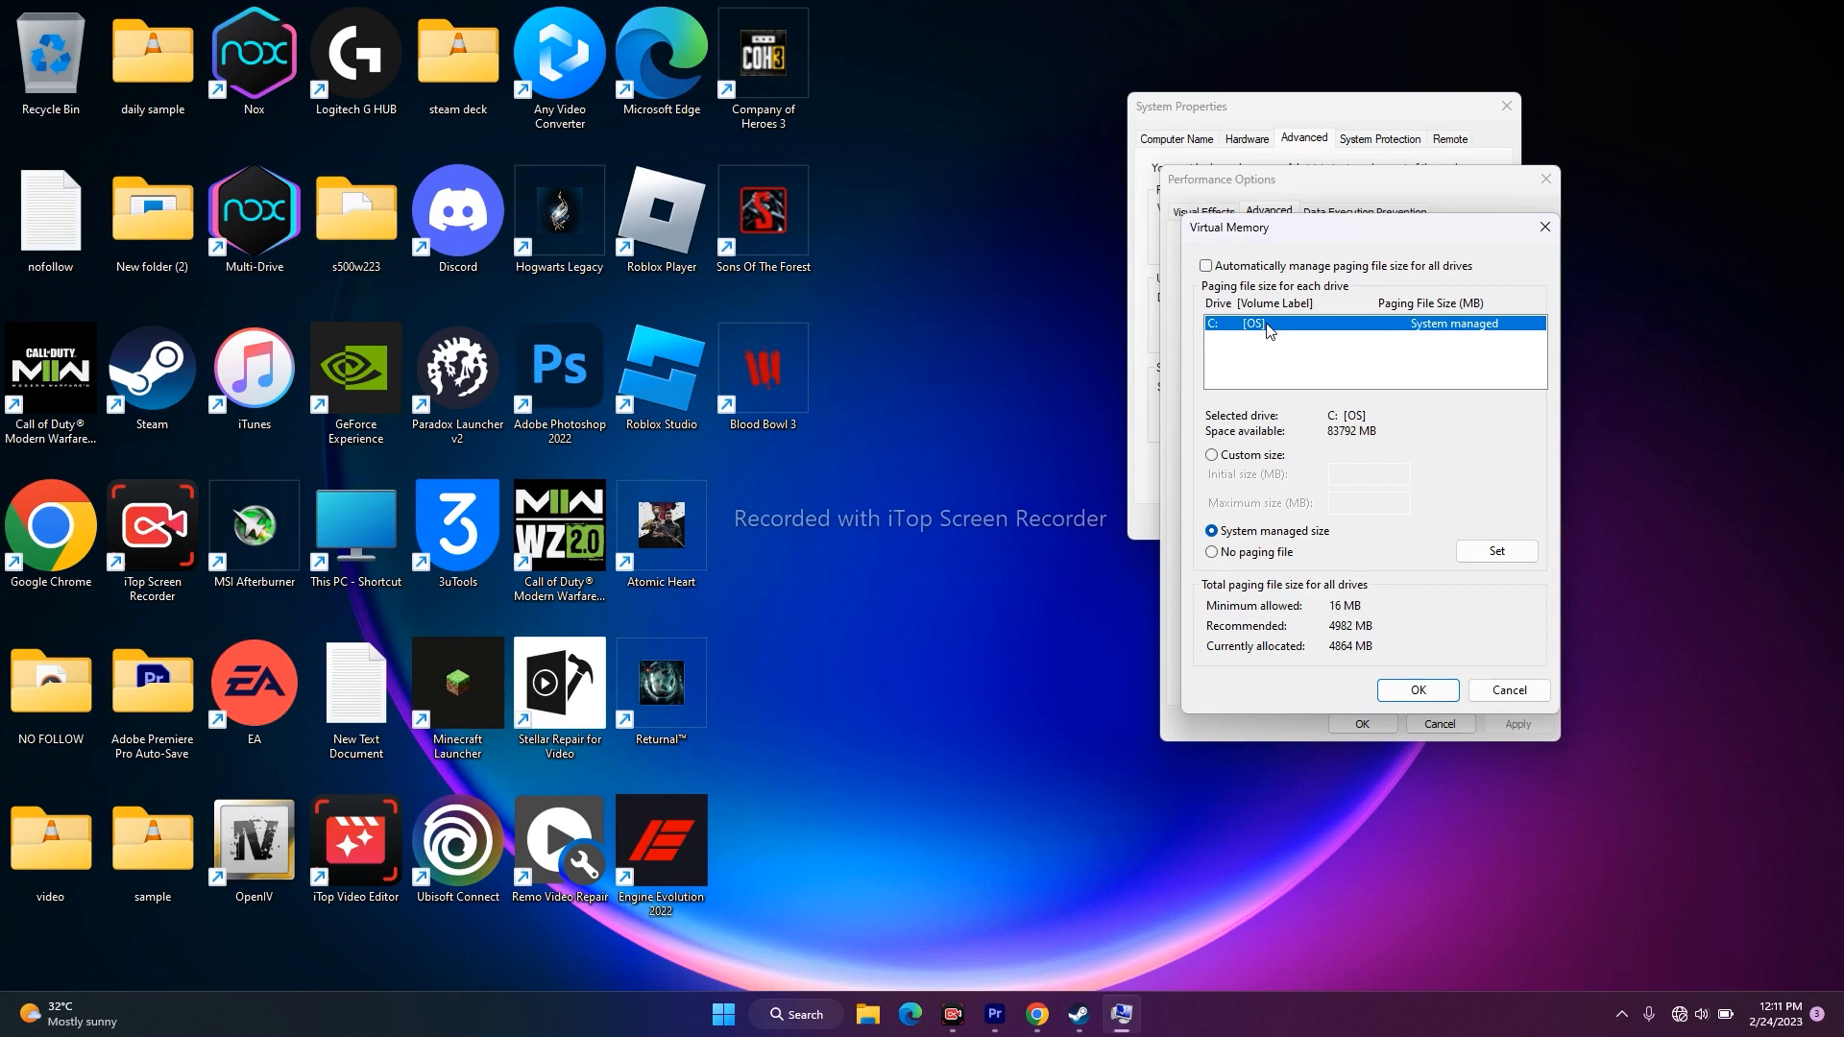
click(1210, 457)
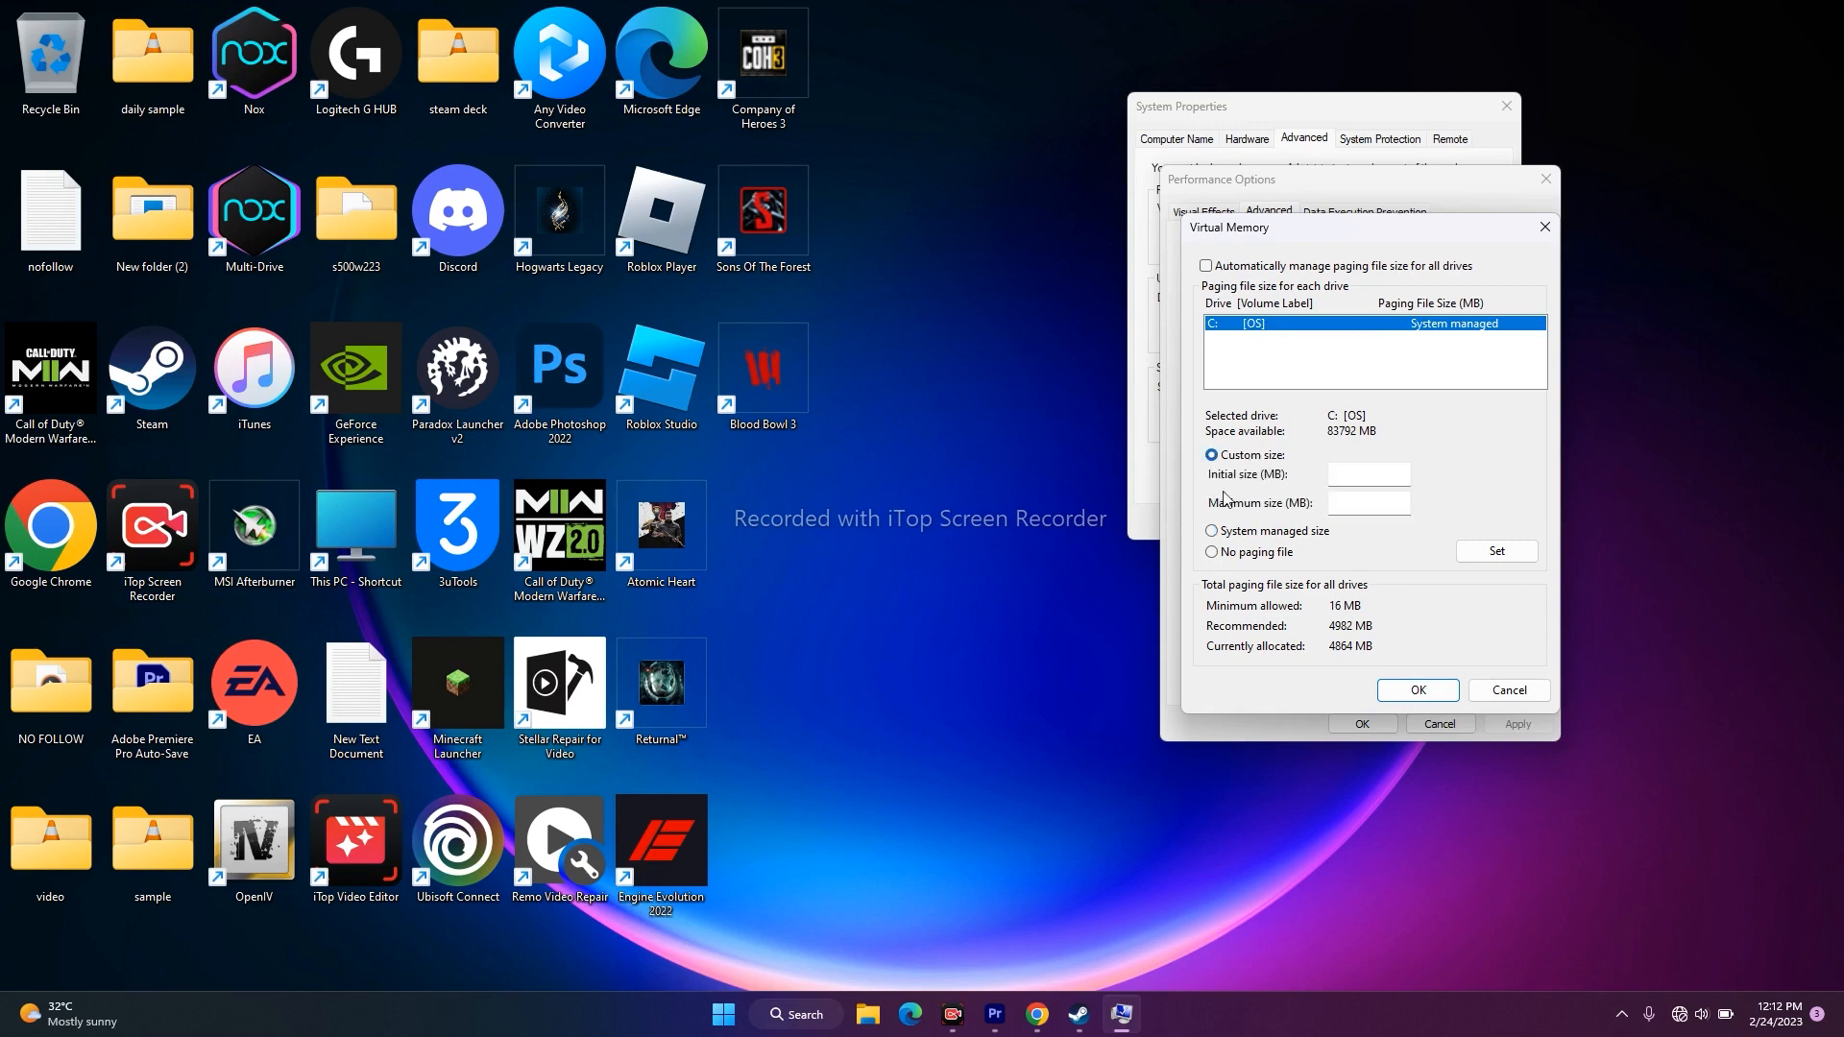
click(1335, 476)
click(1335, 505)
Open the About page of the Windows system settings to check the installed RAM, and close Settings.
click(807, 1016)
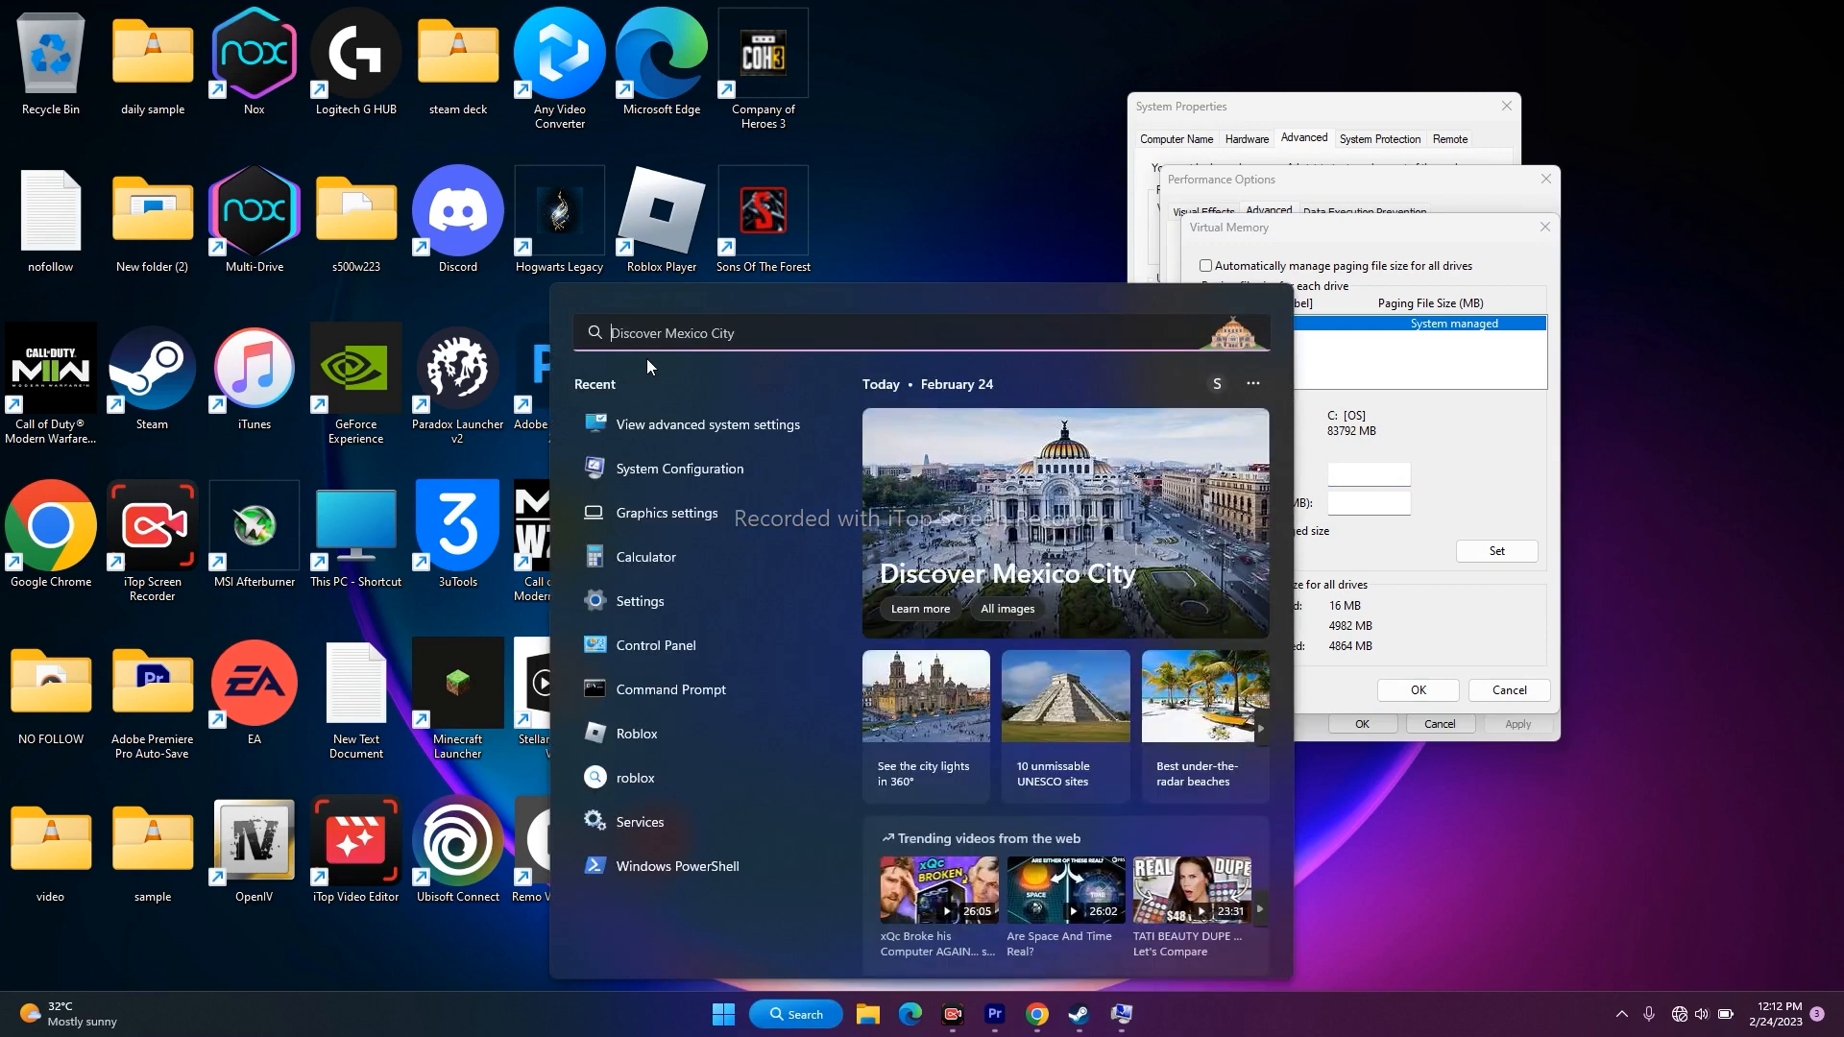
click(613, 603)
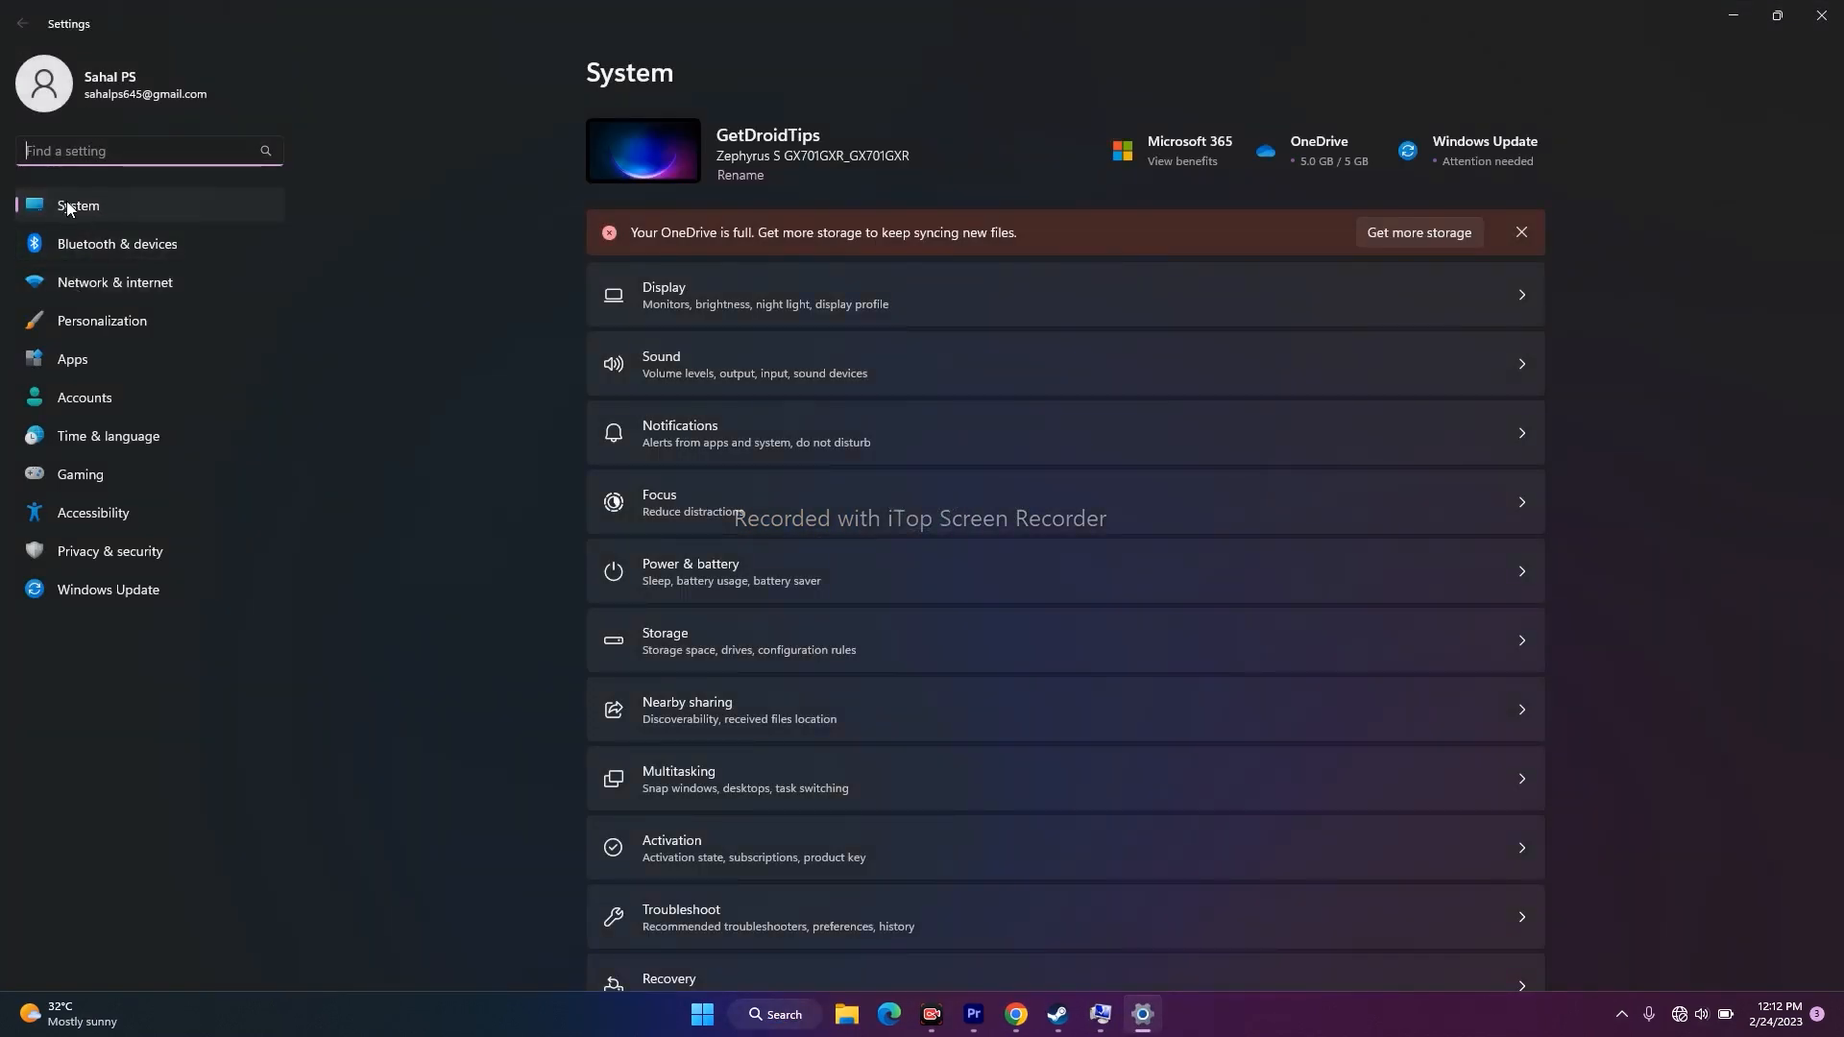
scroll(1814, 634, down, 3)
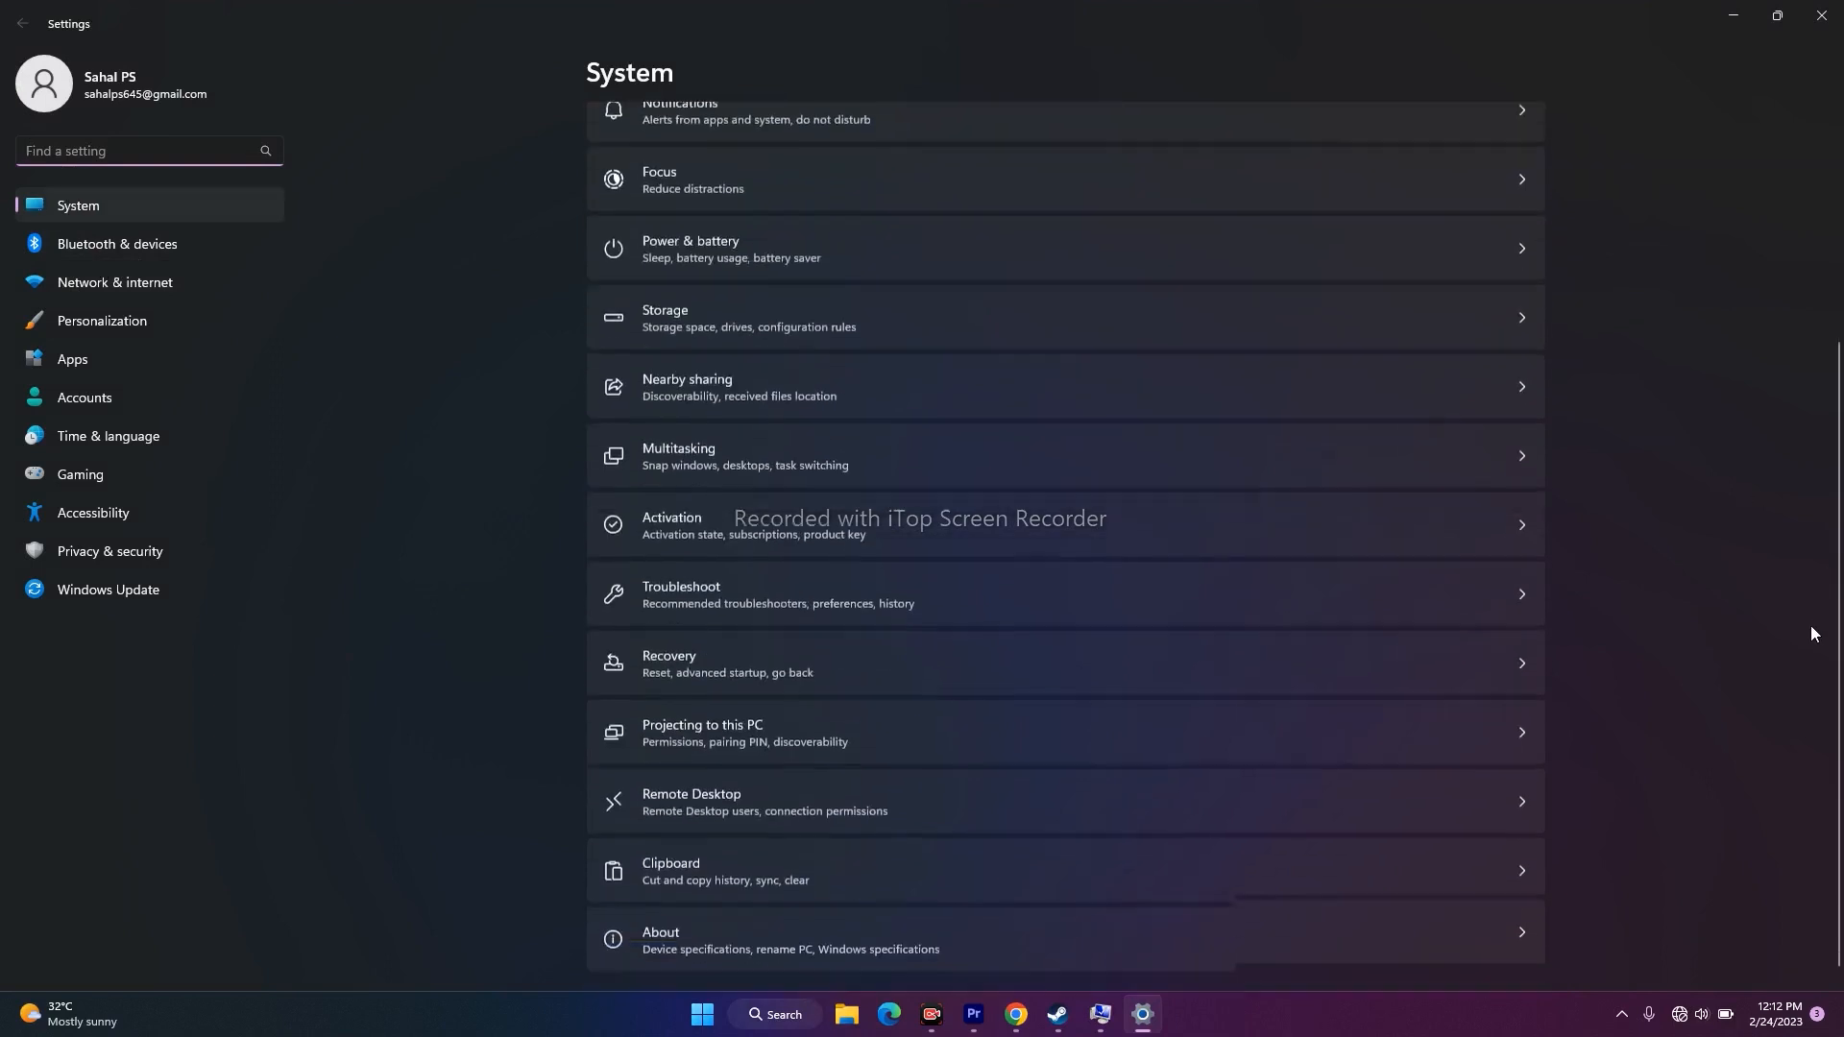
click(688, 906)
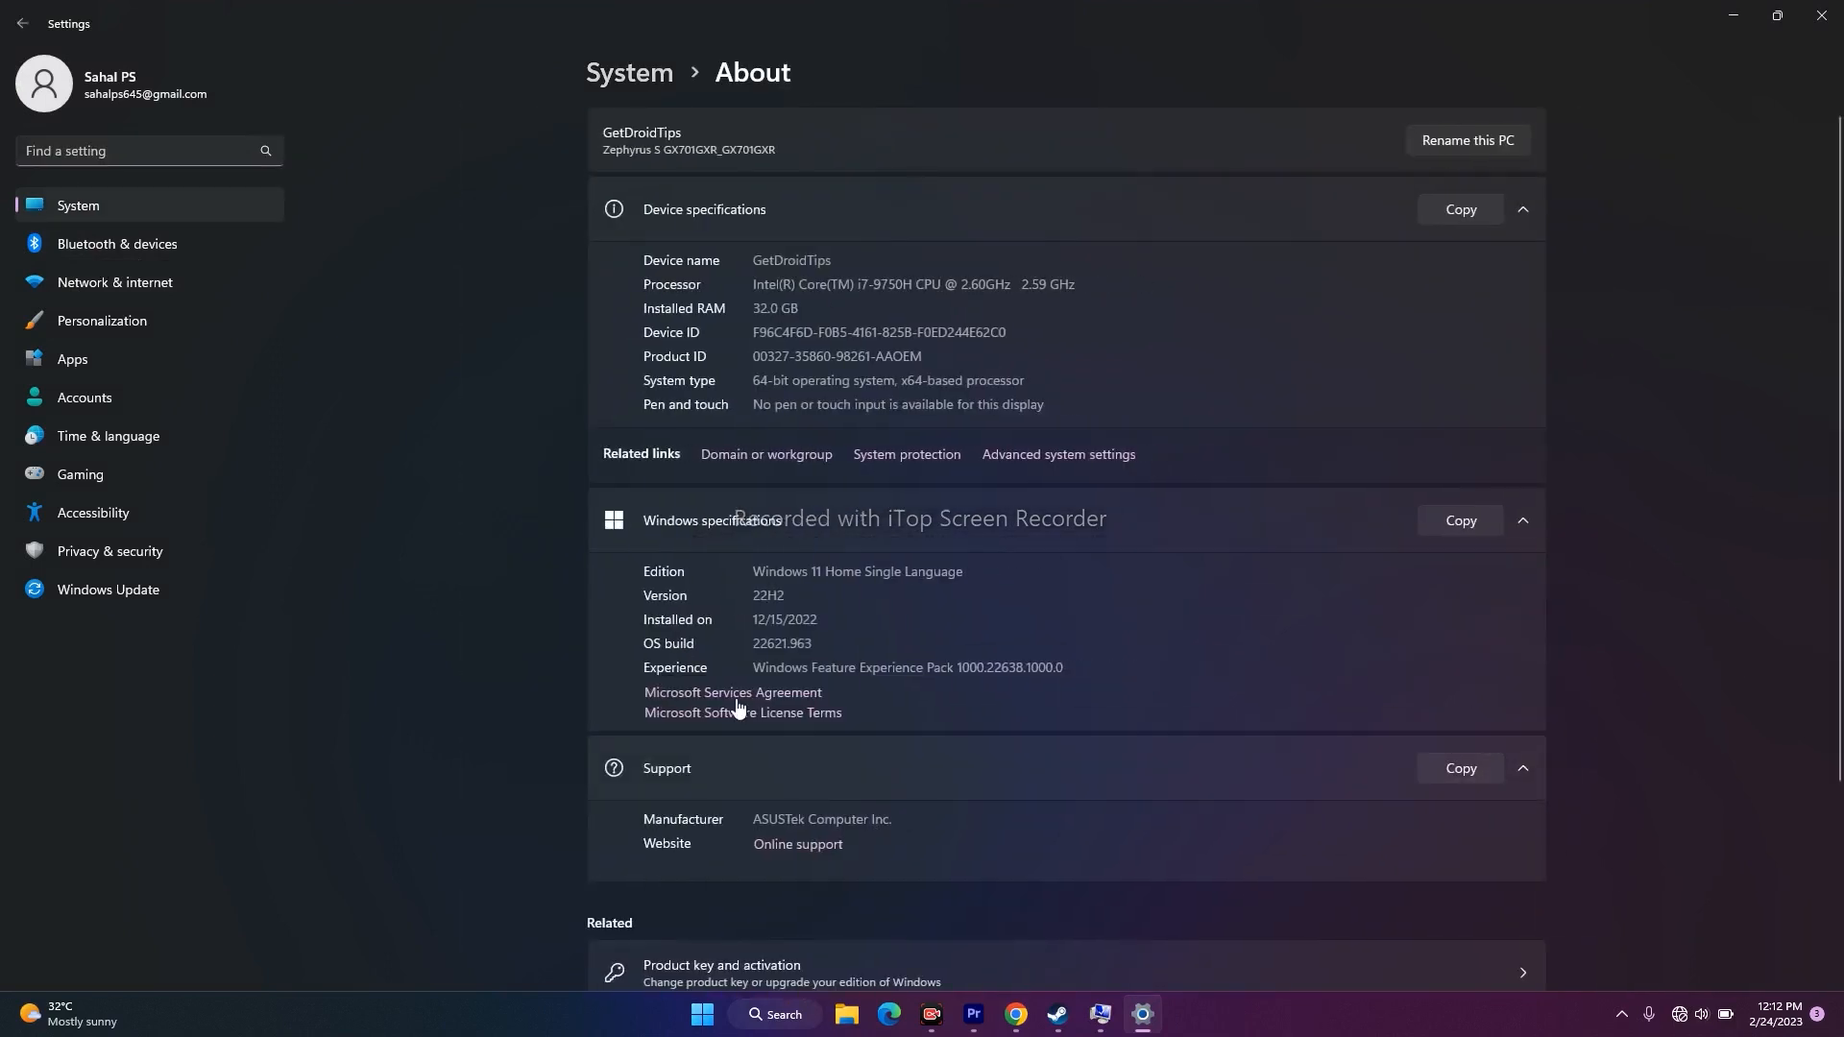
drag(755, 305, 798, 309)
click(797, 309)
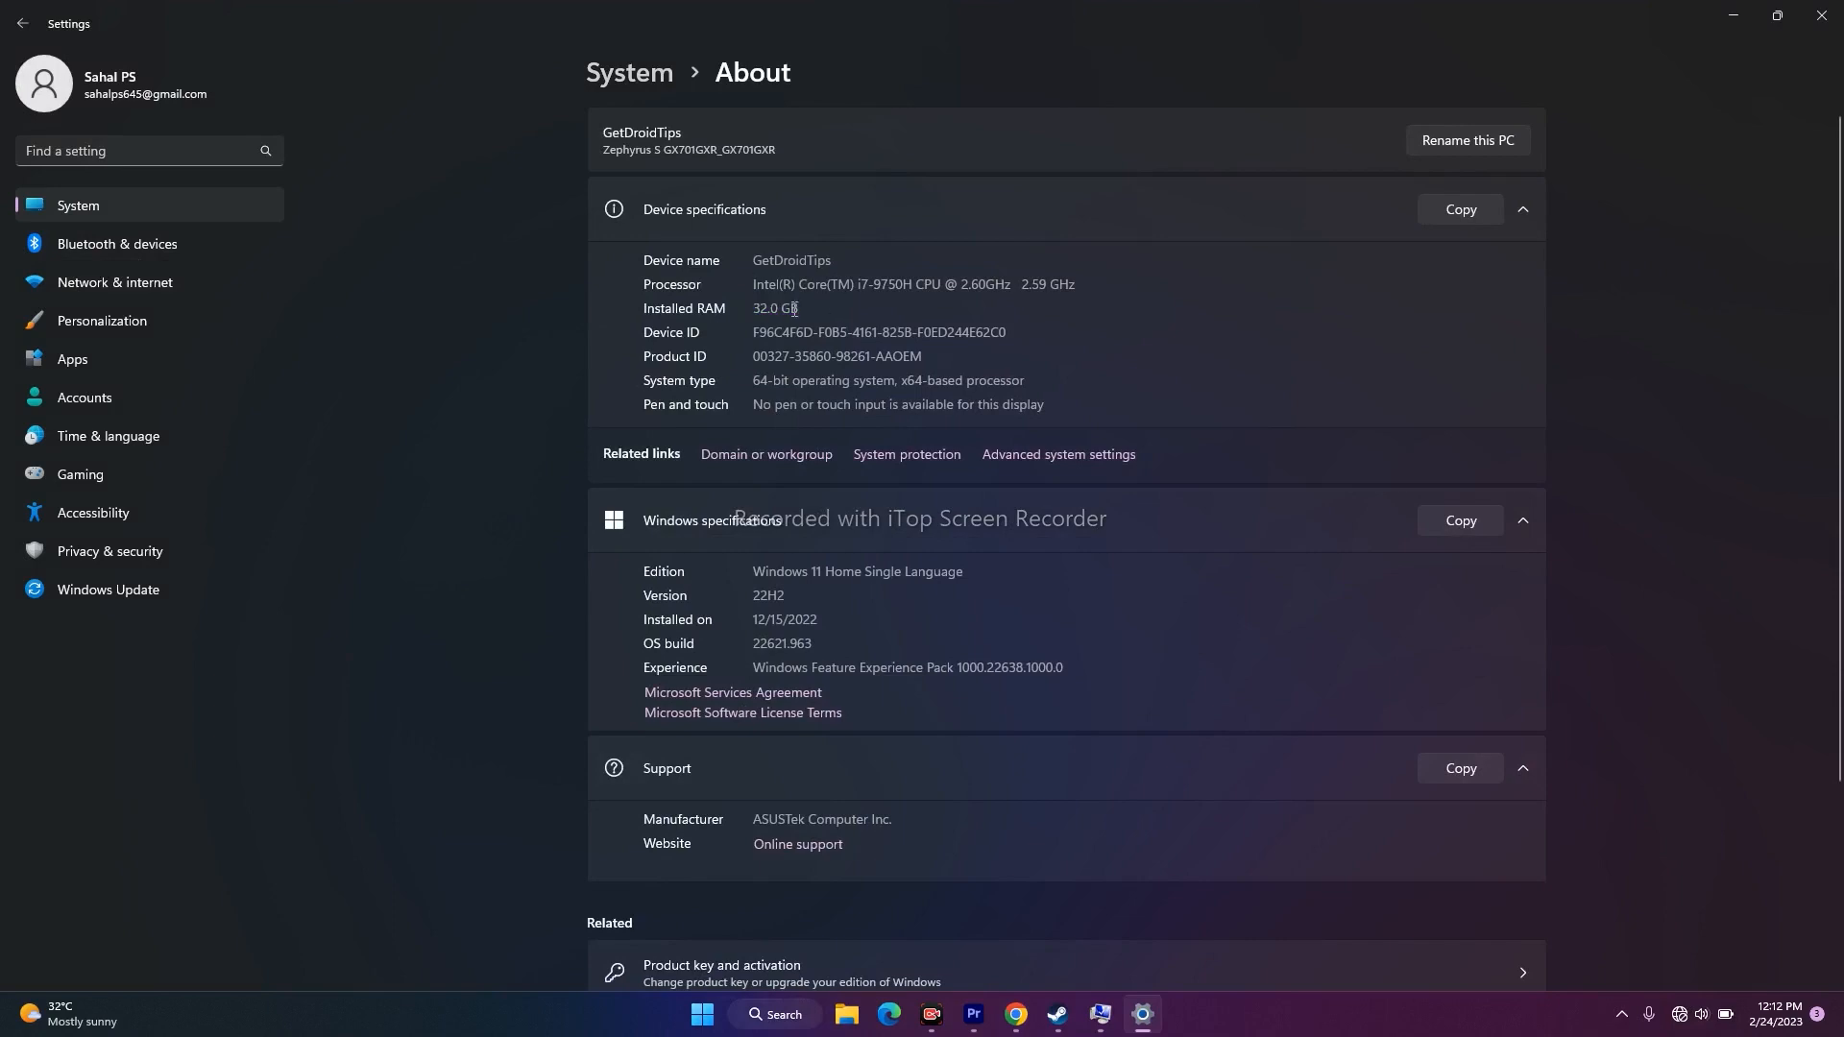
click(1821, 15)
Open Calculator and multiply 32 by 1024 to convert the installed RAM to megabytes.
click(805, 1010)
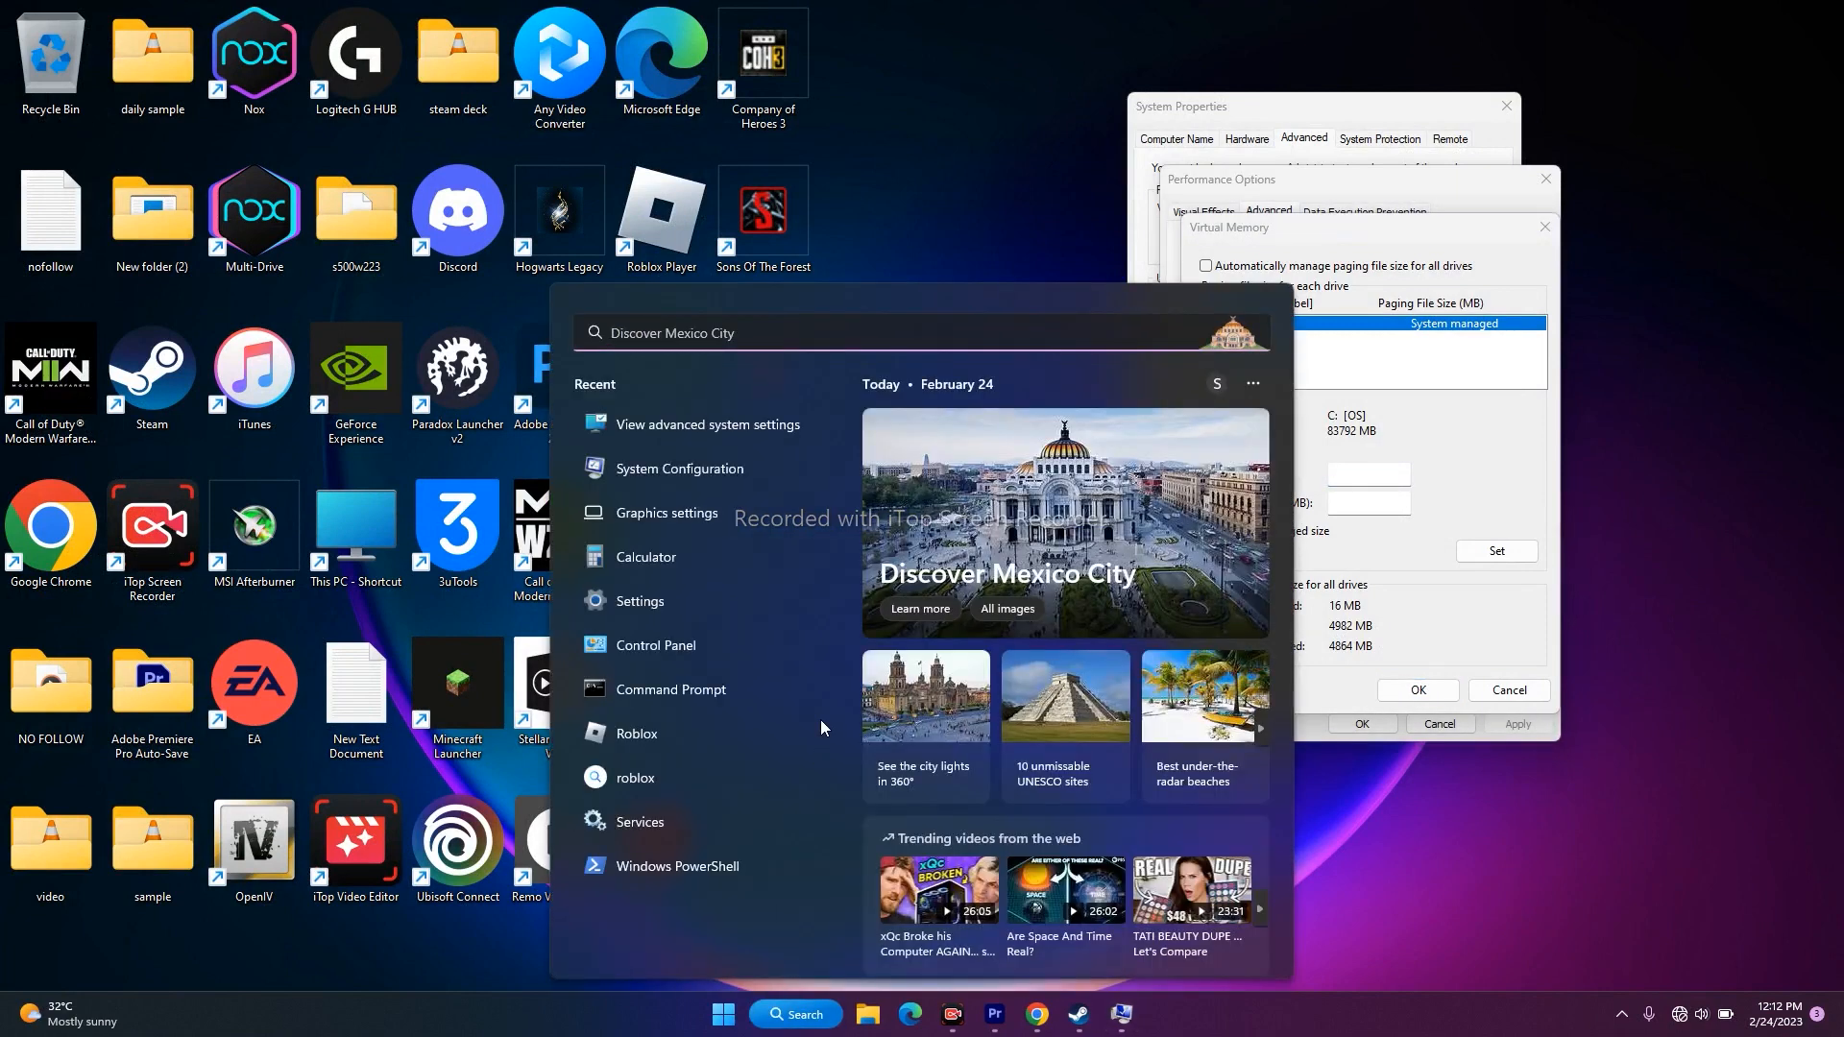
click(651, 545)
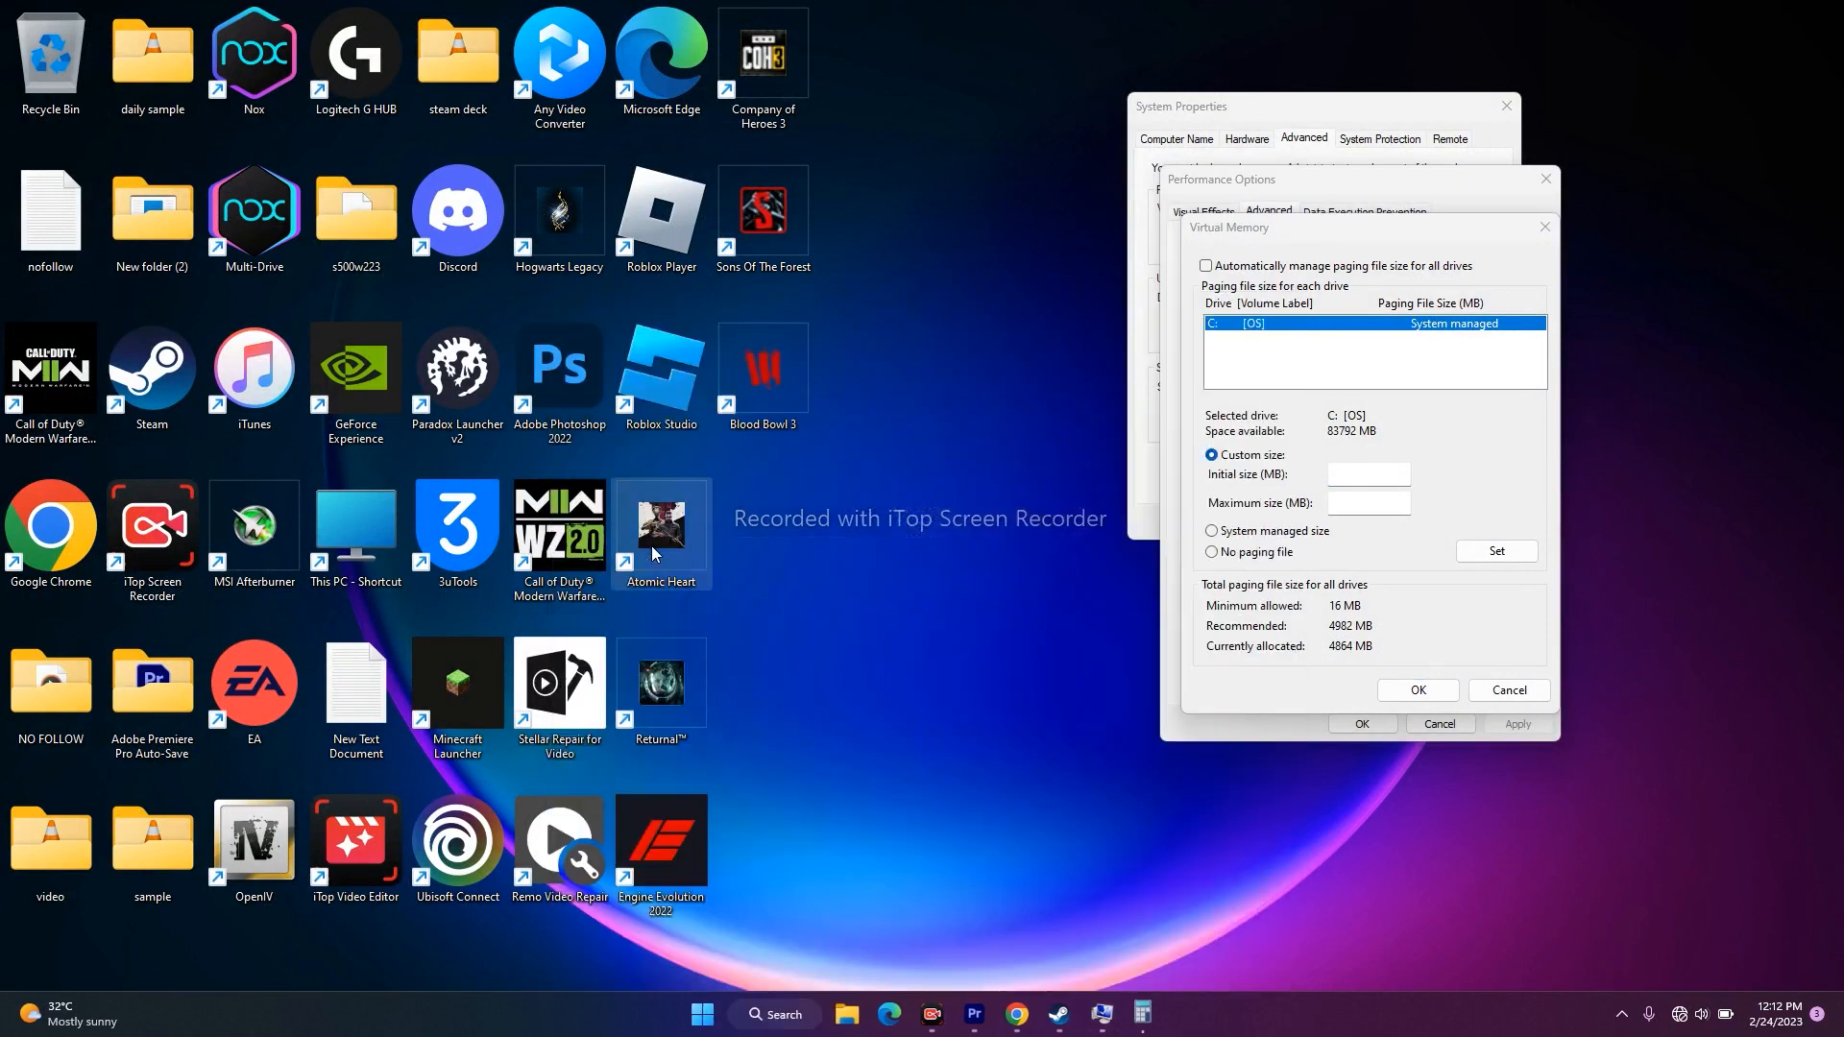
click(260, 409)
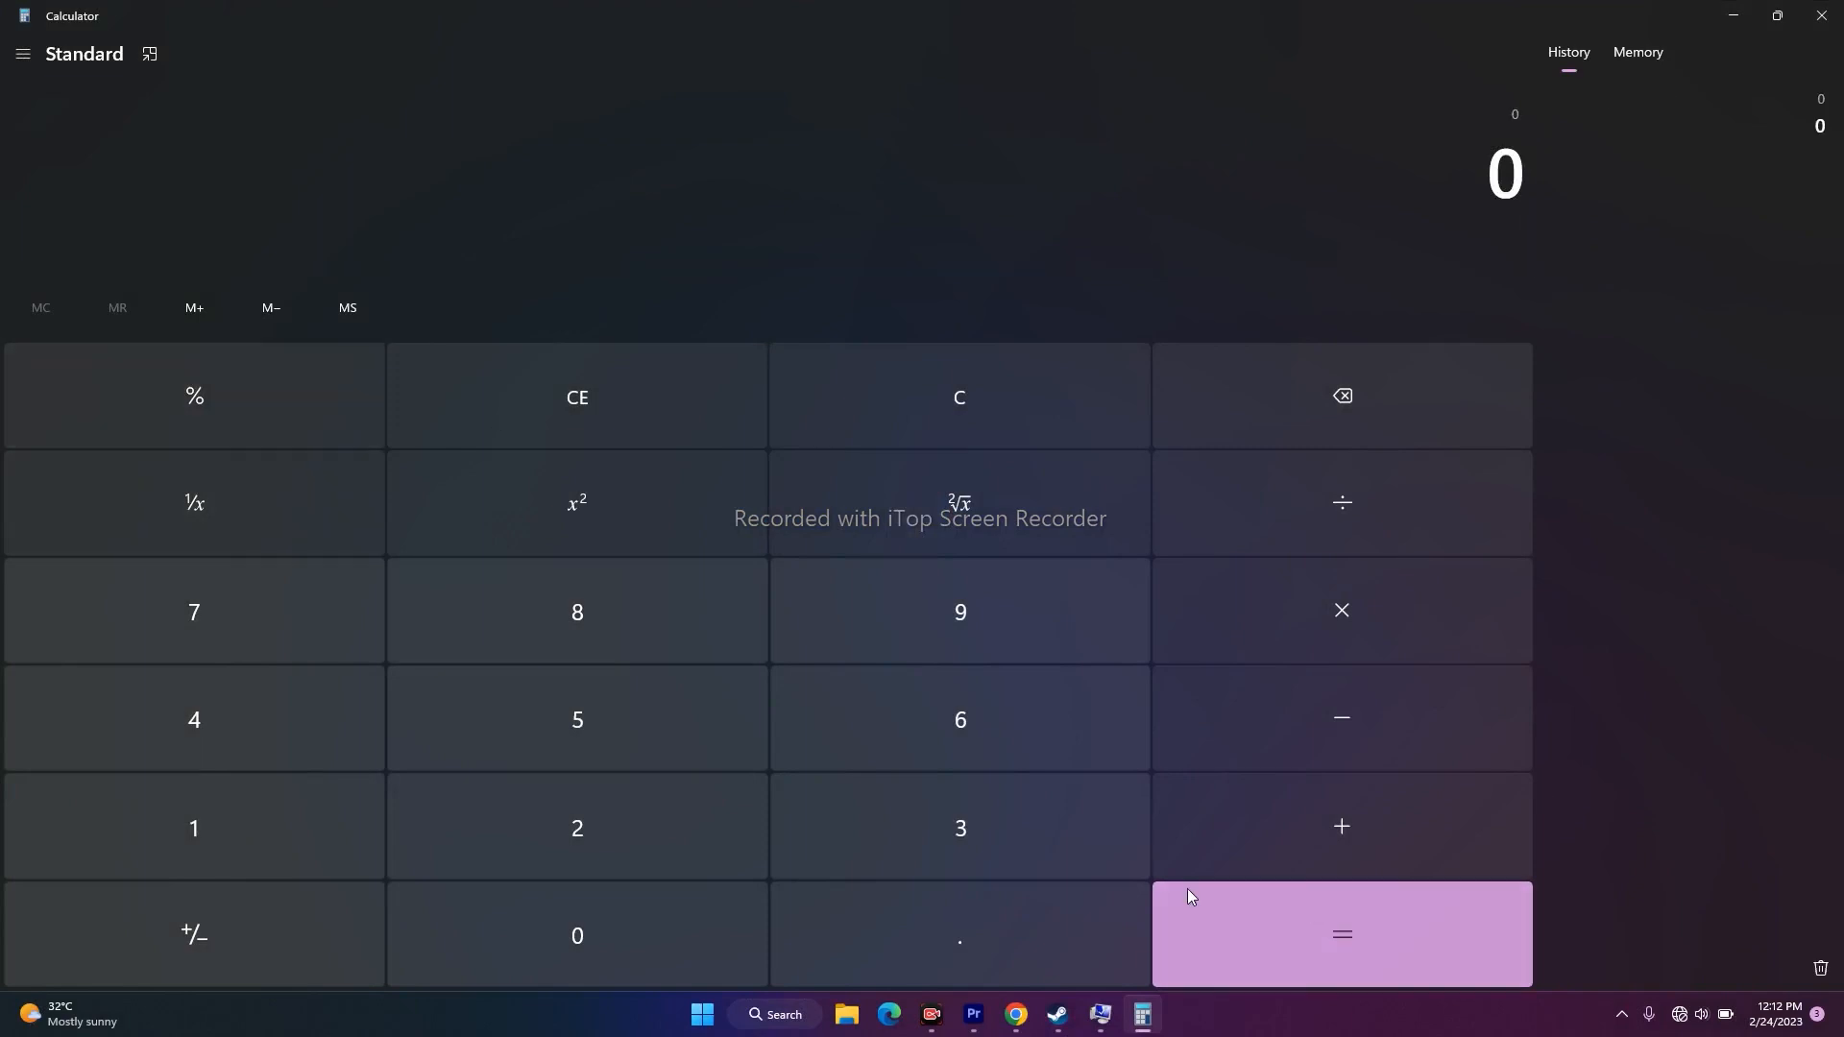
click(971, 835)
click(622, 824)
click(1275, 648)
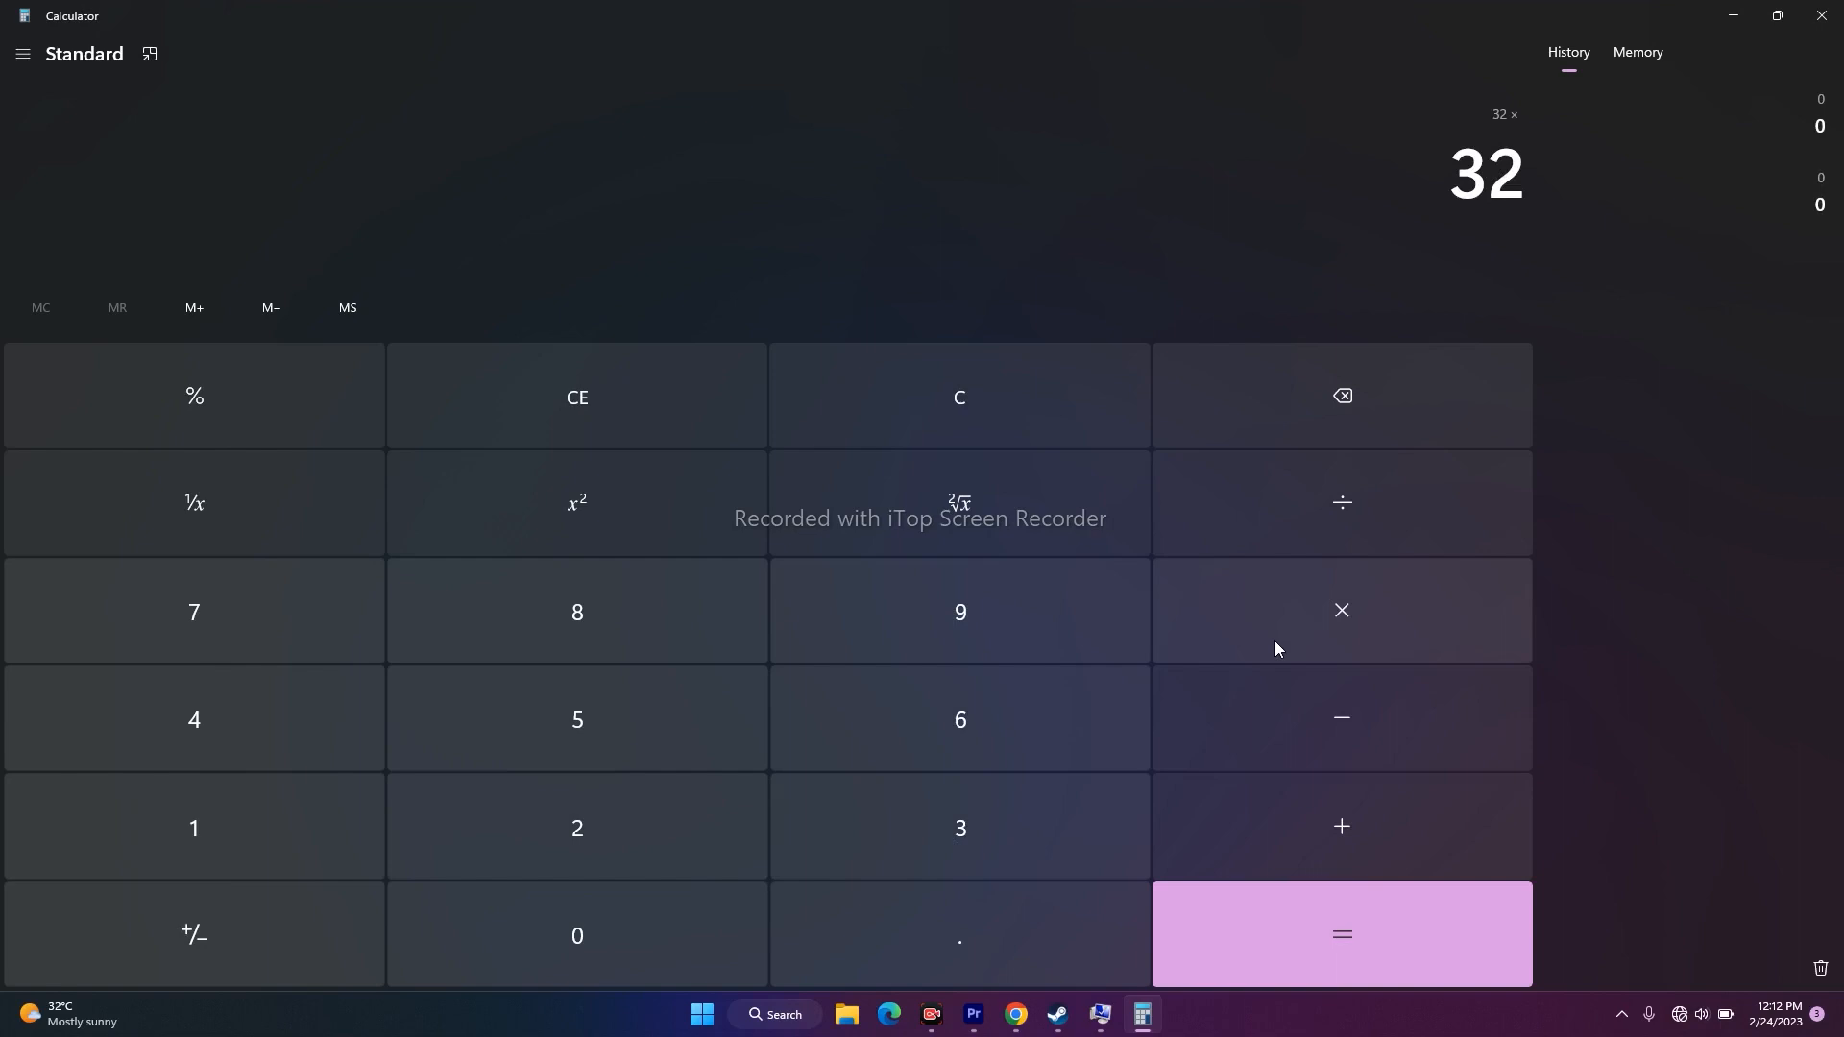
click(227, 844)
click(445, 910)
click(495, 850)
key(4)
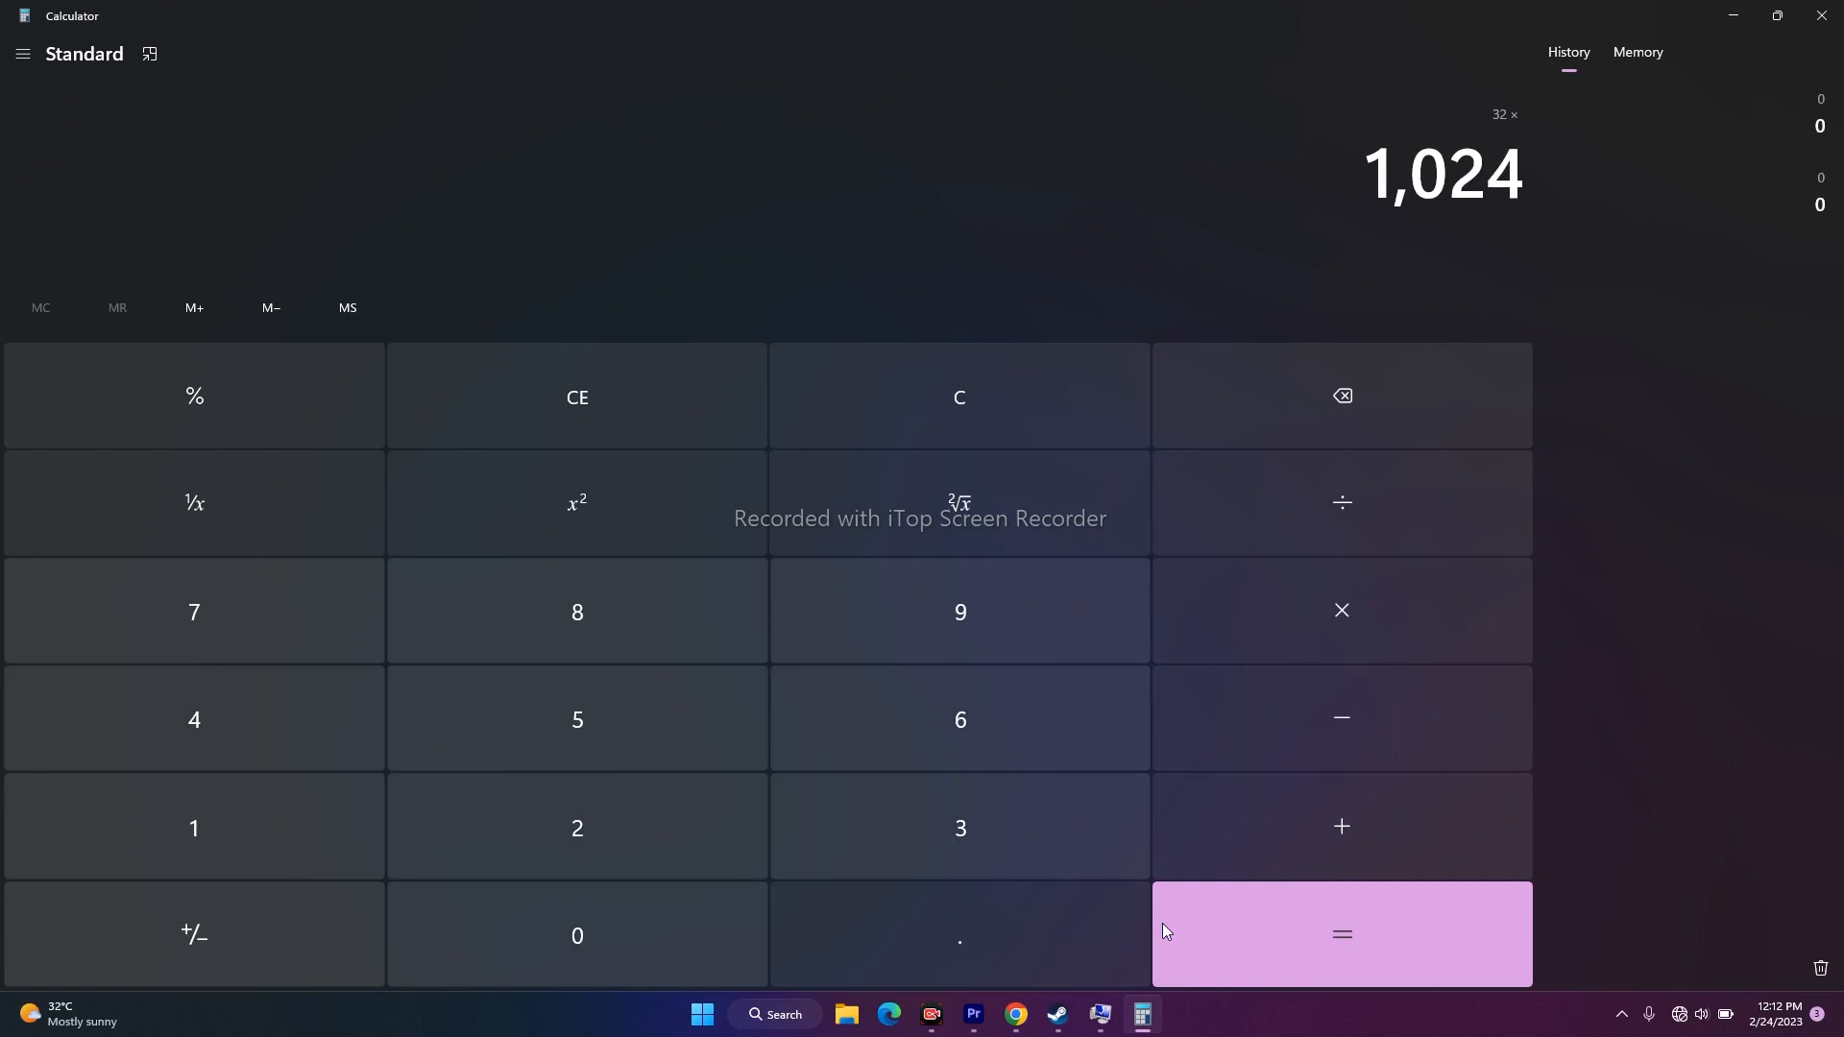
click(1253, 930)
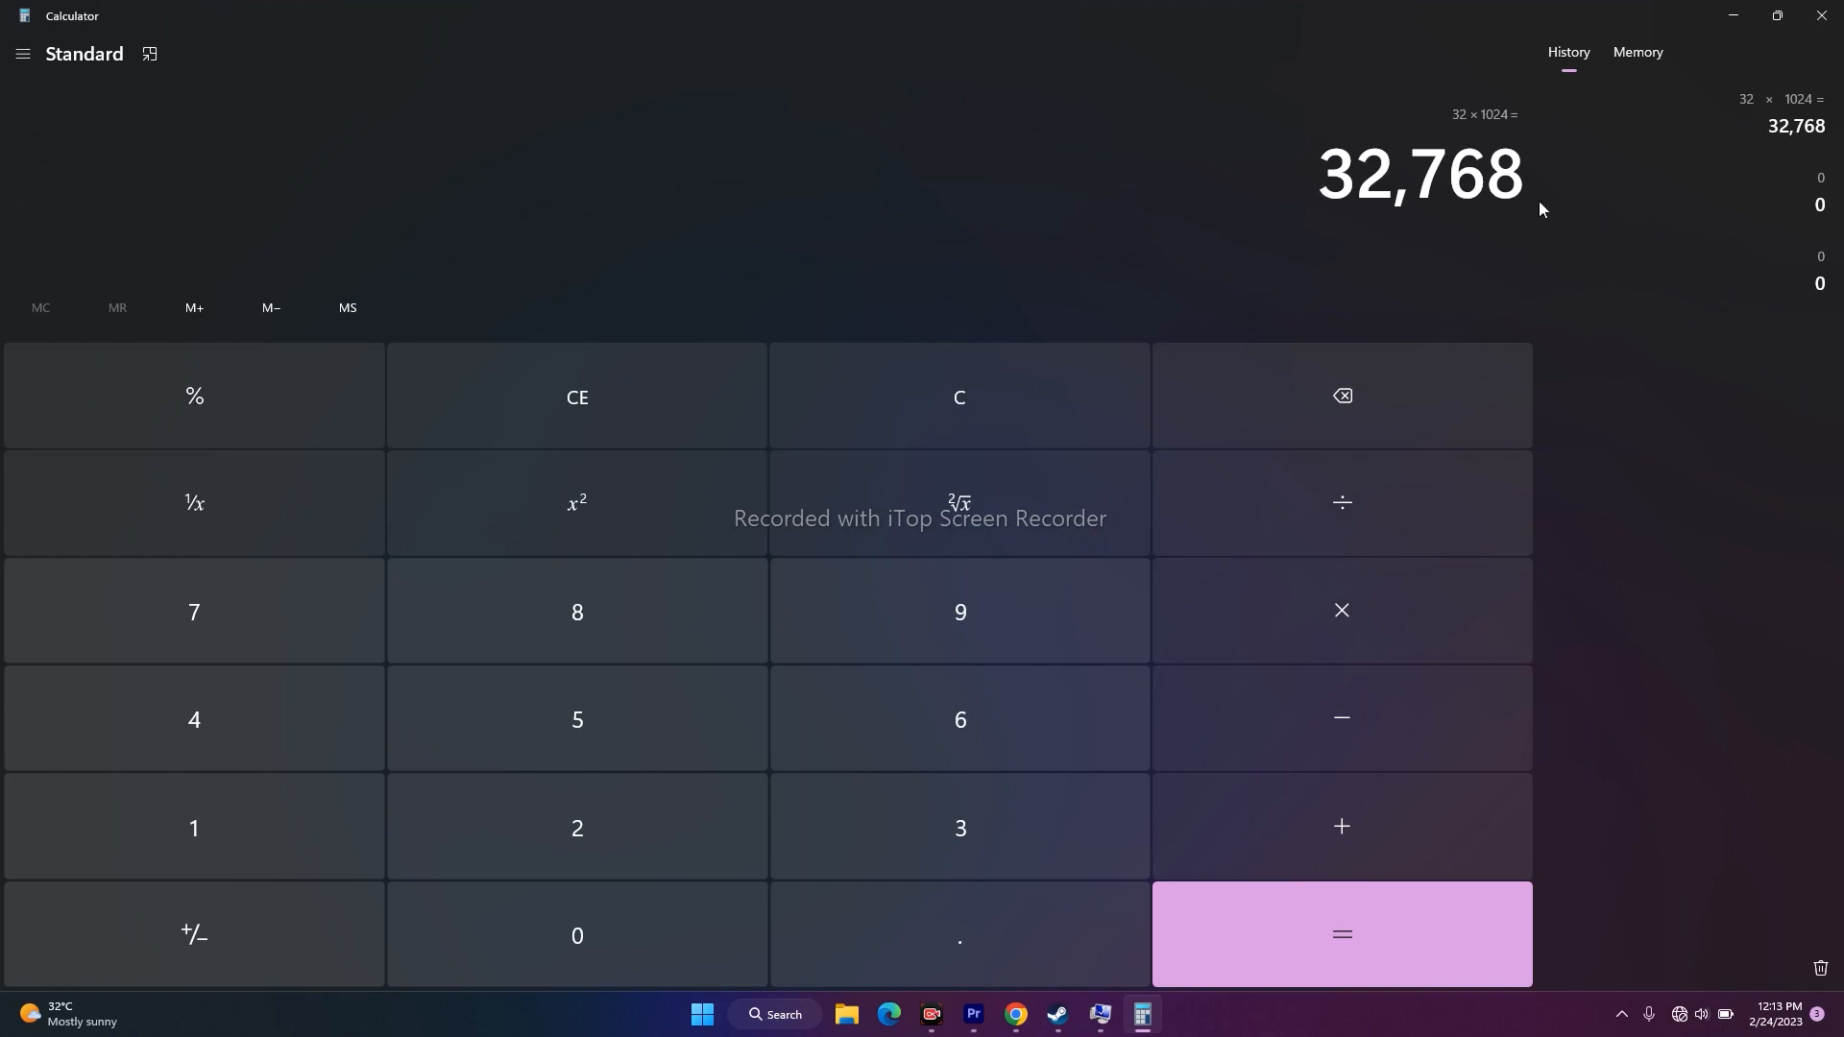
Multiply the converted RAM by 1.5, copy the result, and paste 49,152 as the initial paging file size.
click(1376, 602)
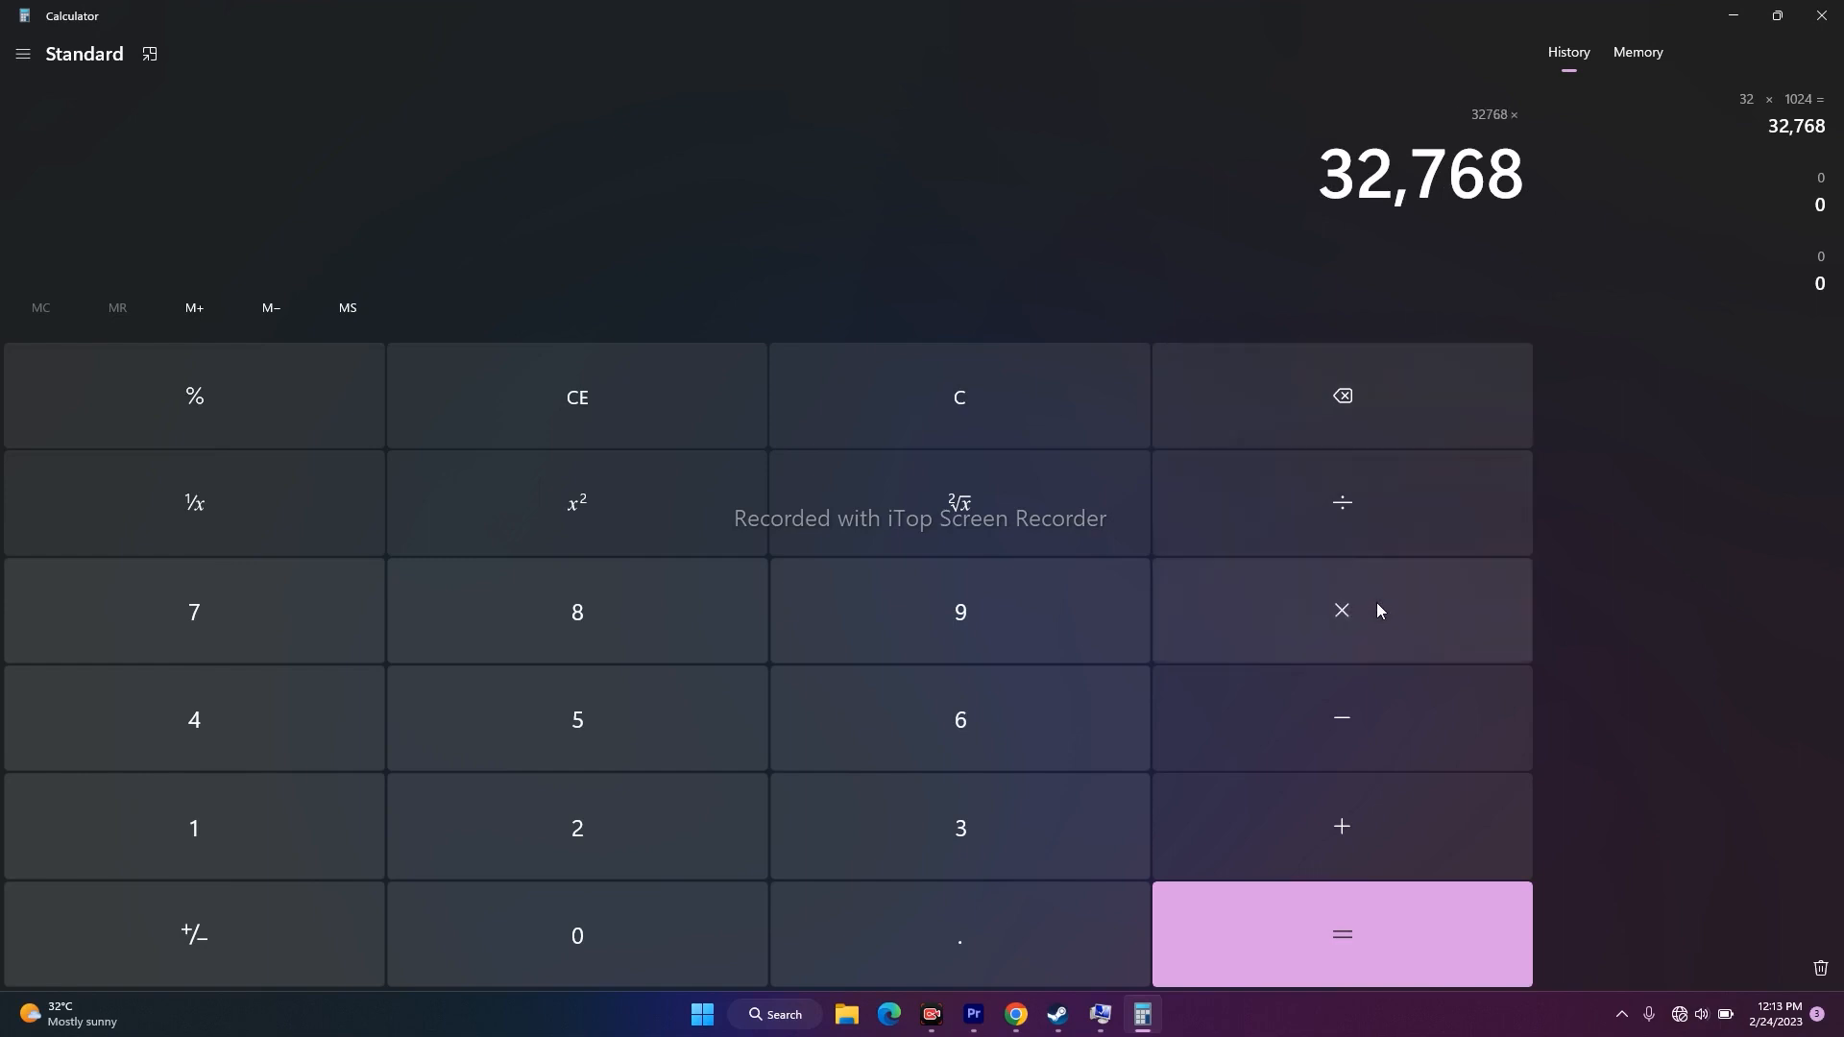
click(311, 819)
click(876, 931)
click(663, 711)
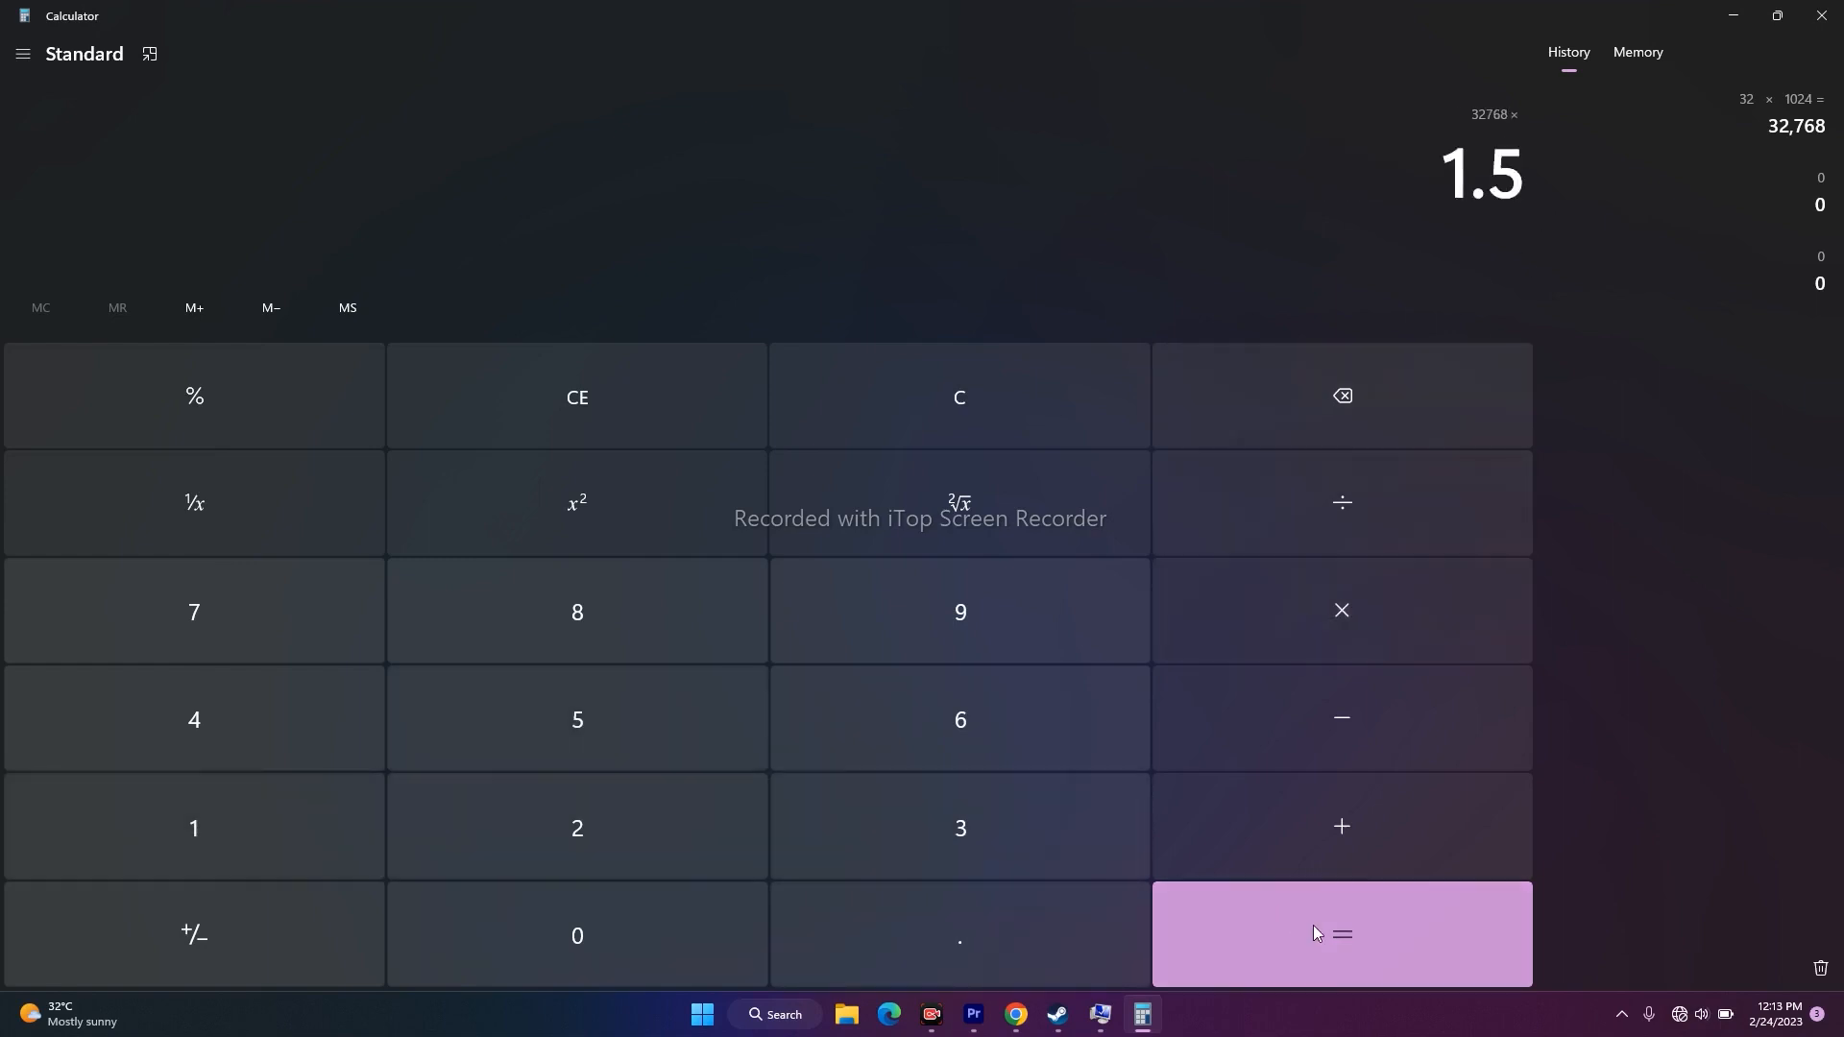
click(1301, 926)
key(ctrl+c)
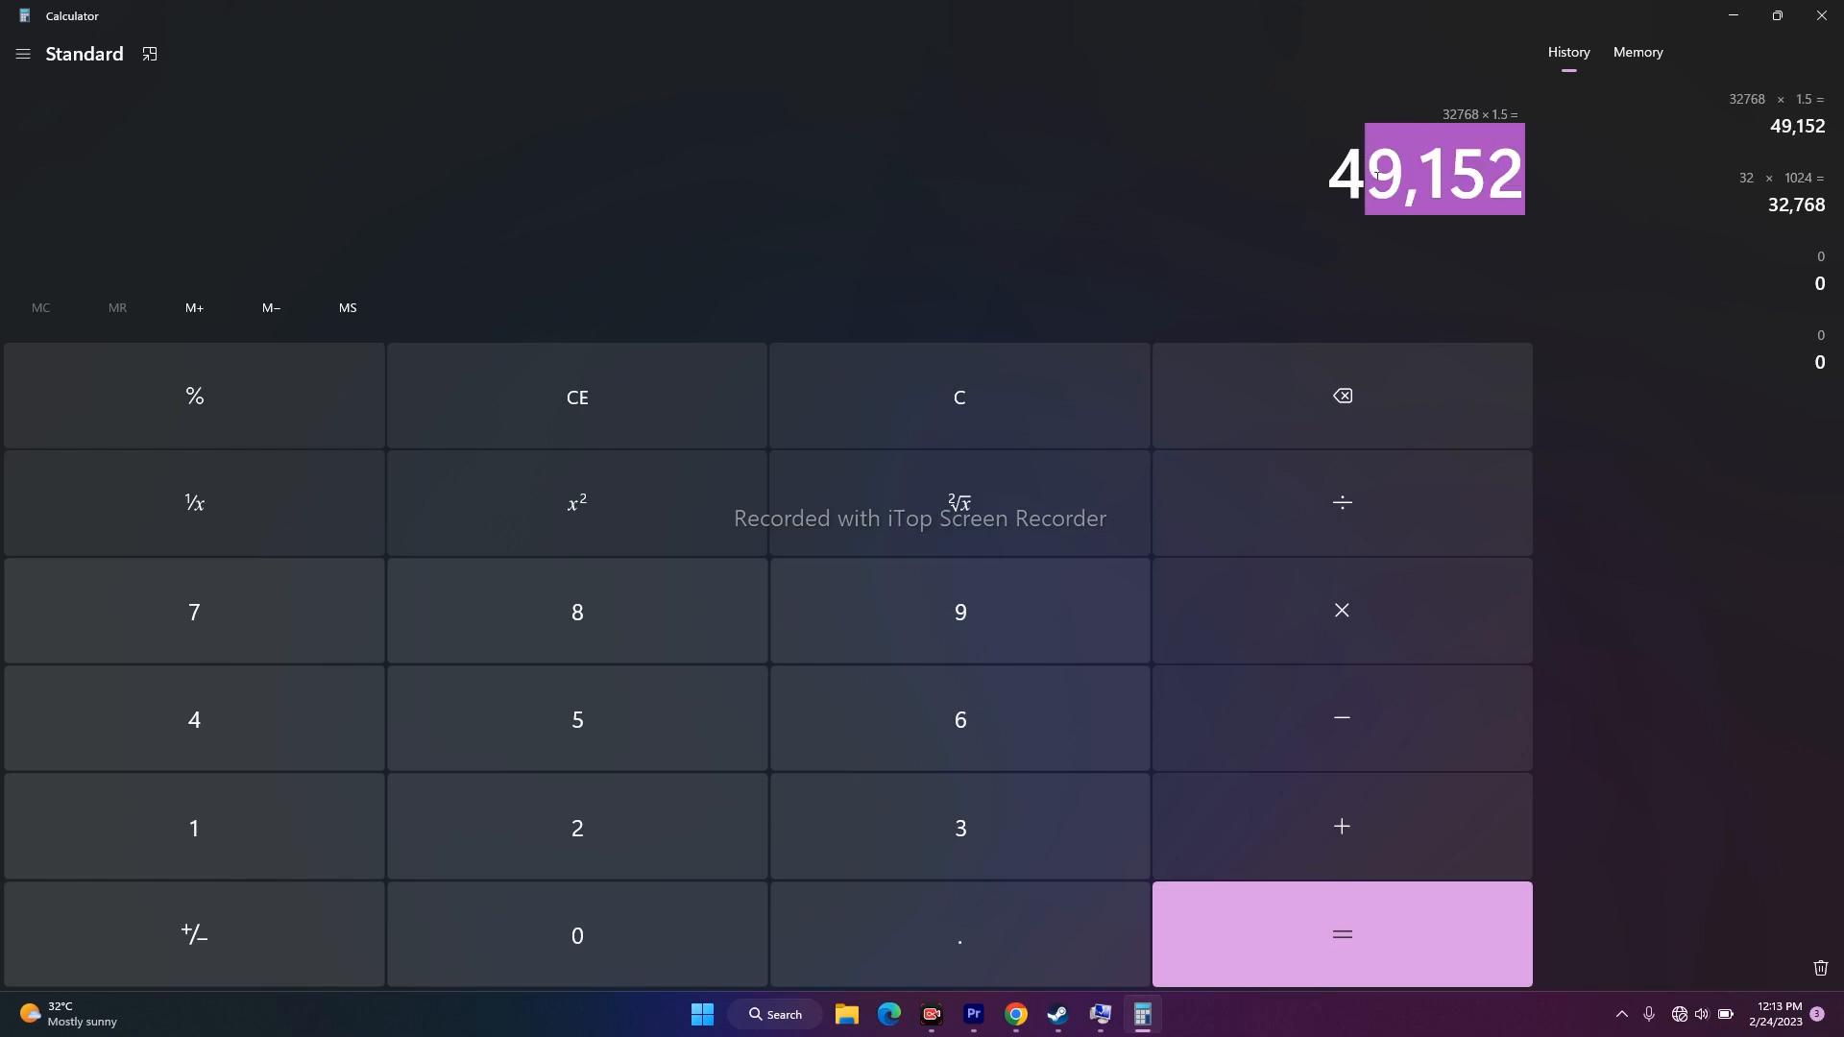
drag(1324, 182, 1500, 187)
click(1733, 15)
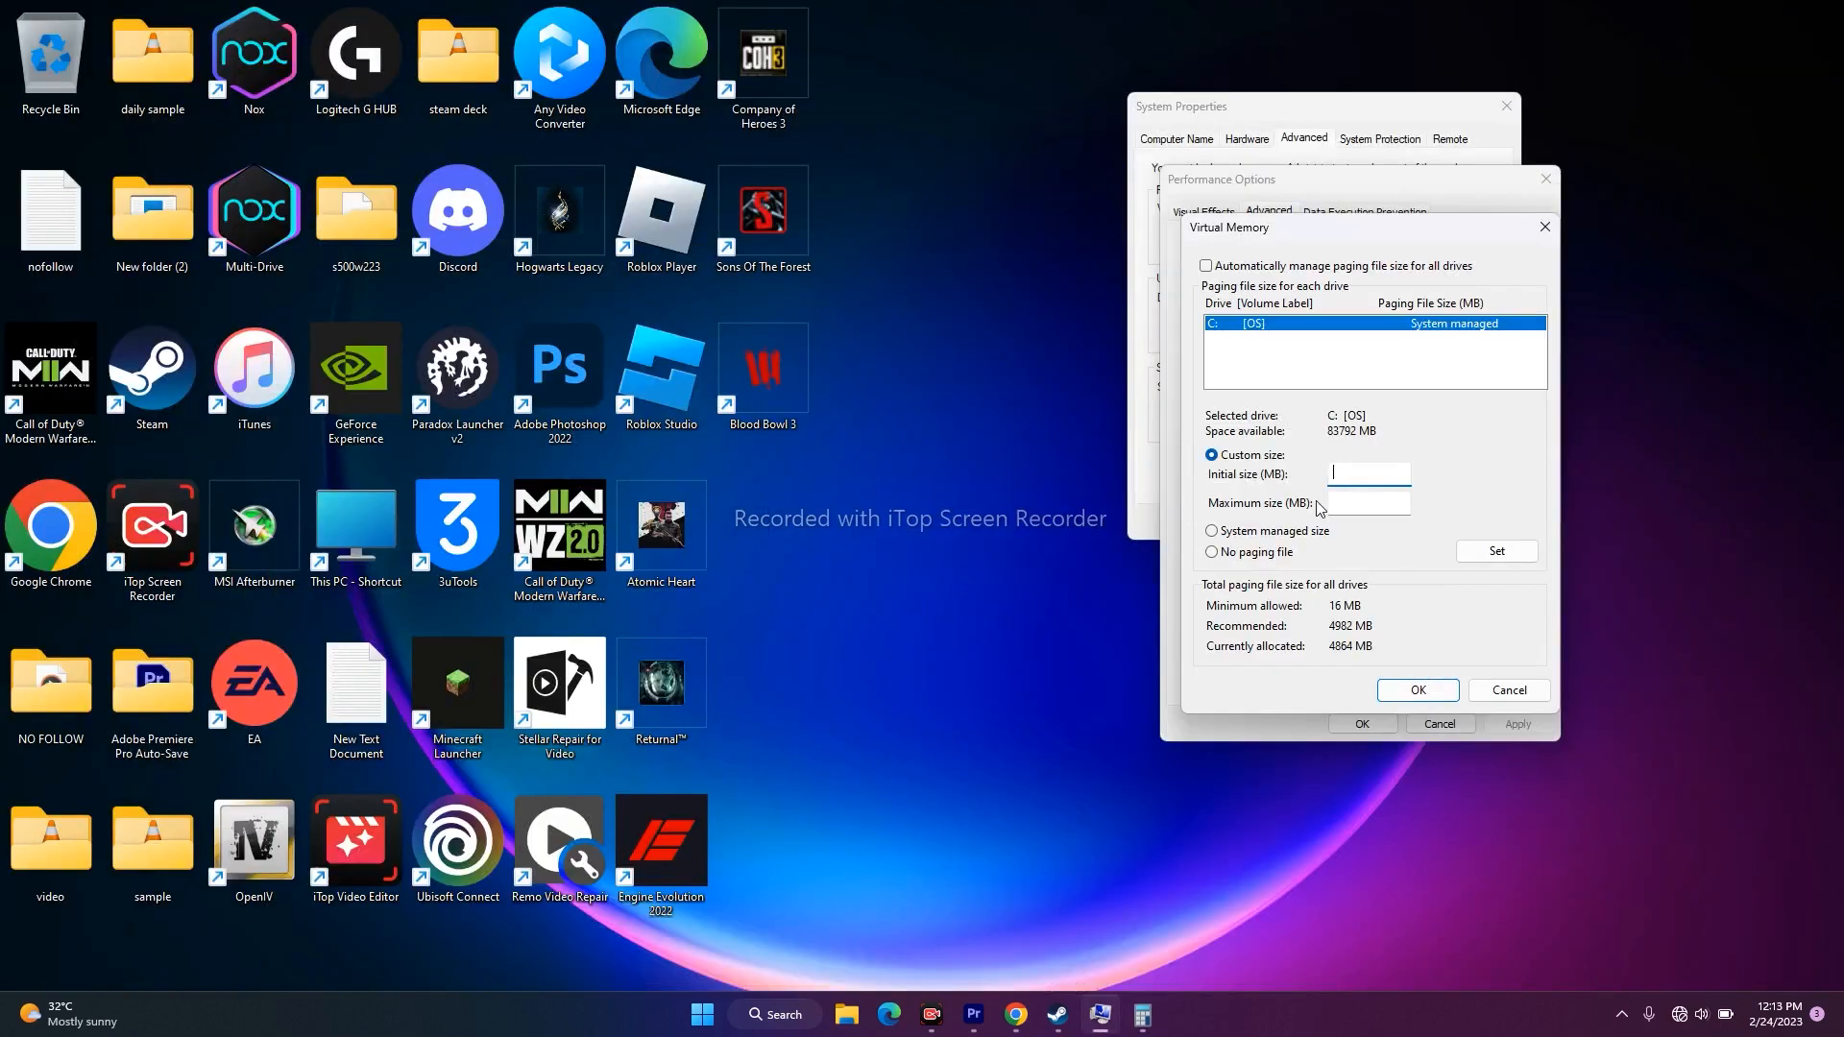
right_click(1350, 475)
click(1392, 552)
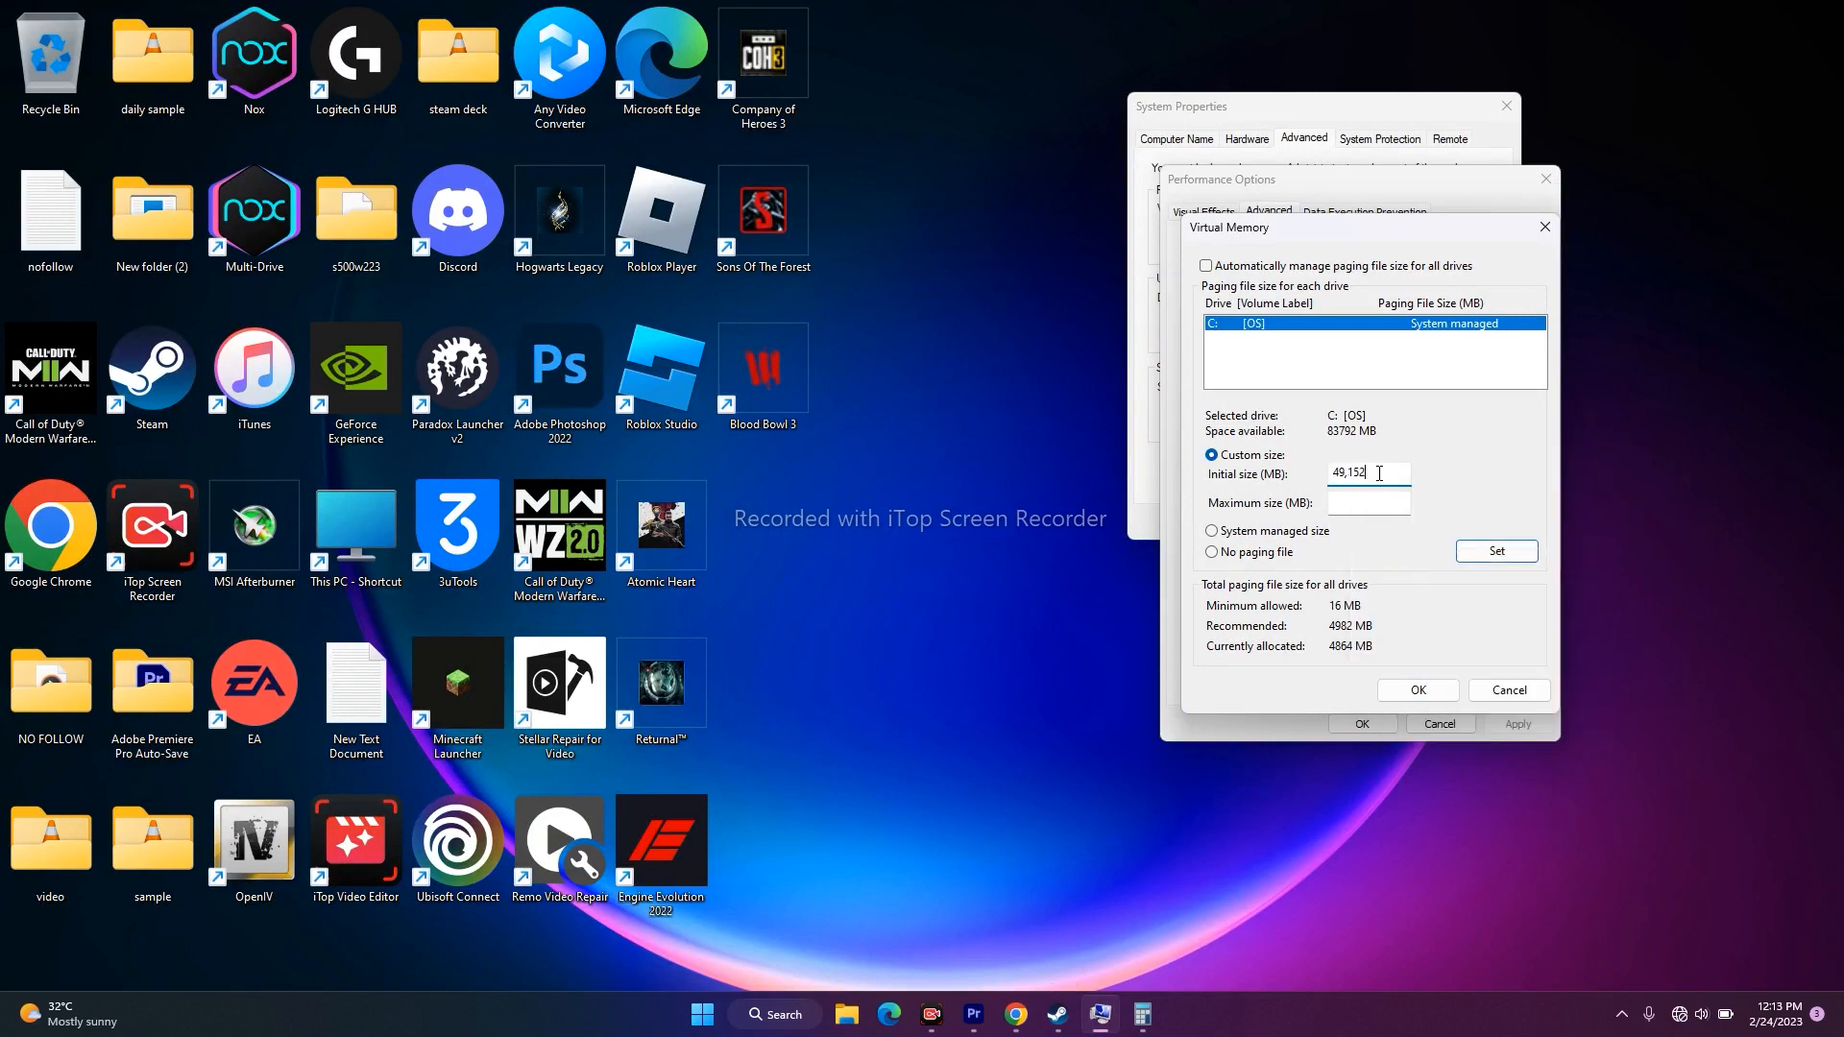
Return to Calculator, clear the last result, and calculate 32 × 1024 again.
click(1143, 1018)
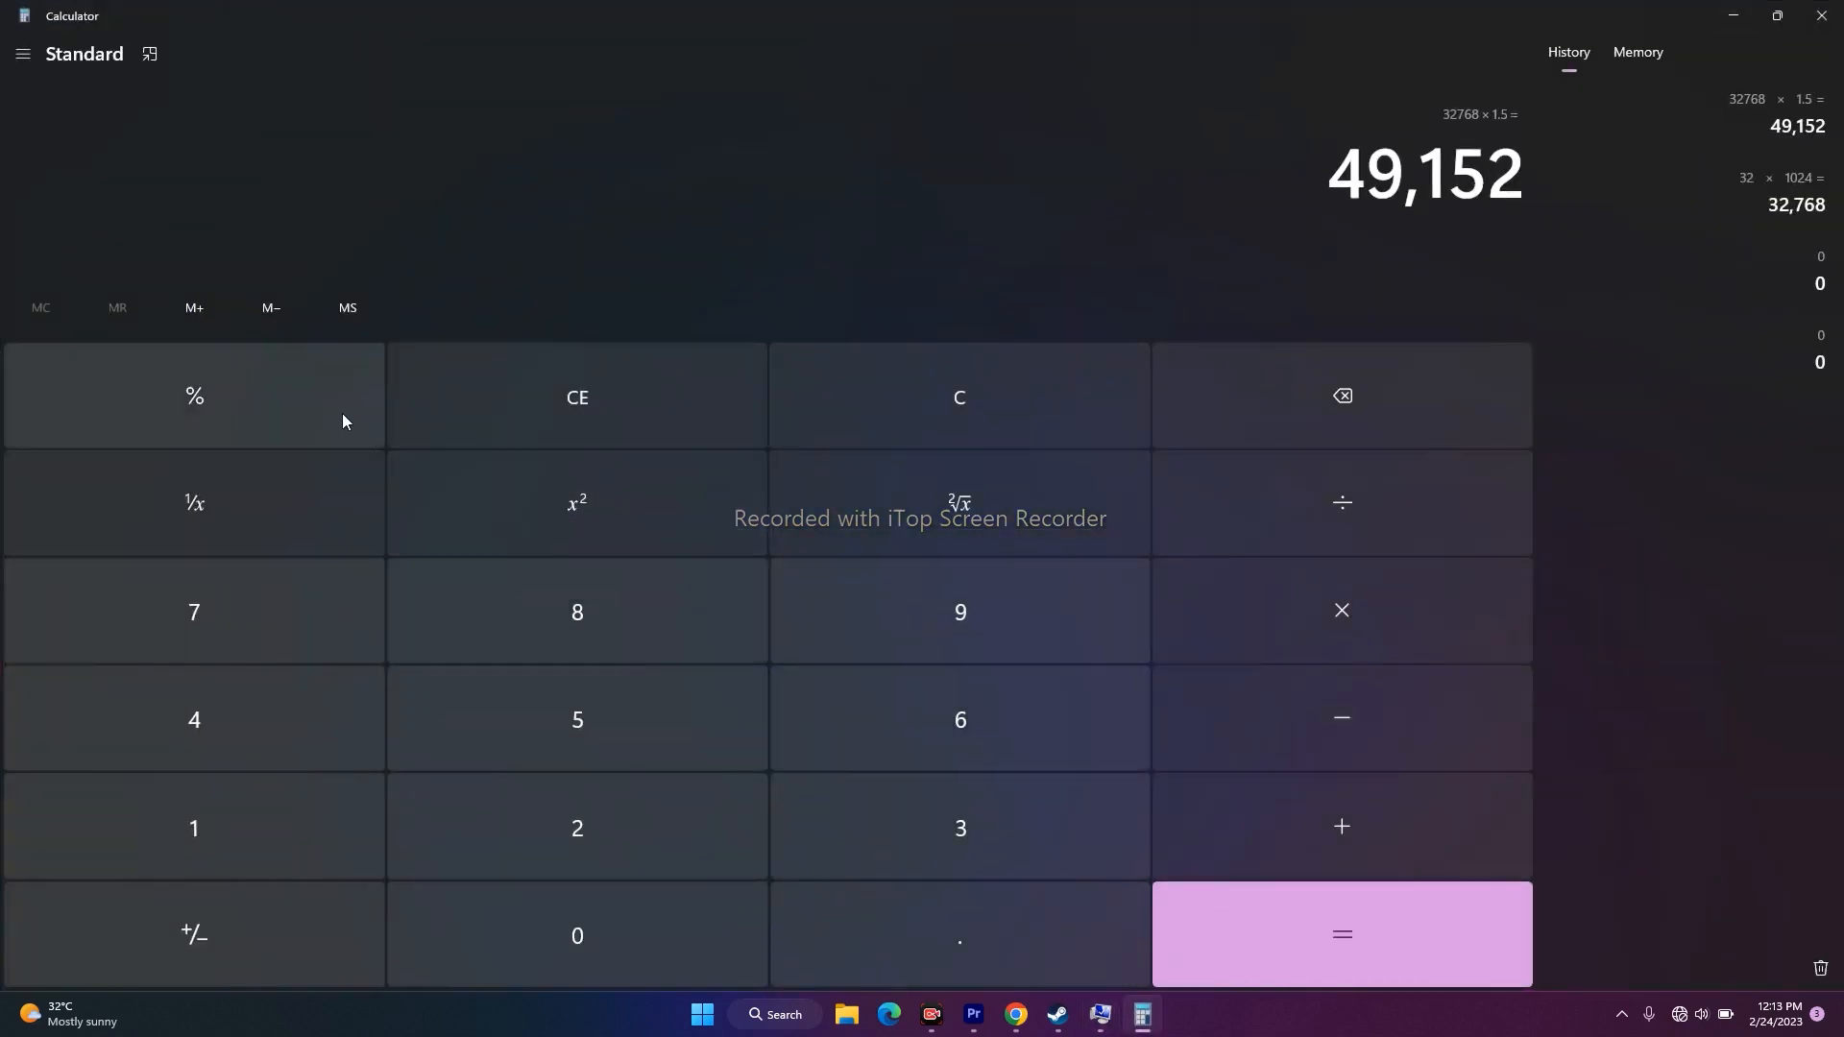
click(619, 396)
click(895, 803)
click(703, 842)
click(1341, 597)
click(365, 835)
click(577, 922)
click(556, 869)
click(192, 720)
click(1404, 928)
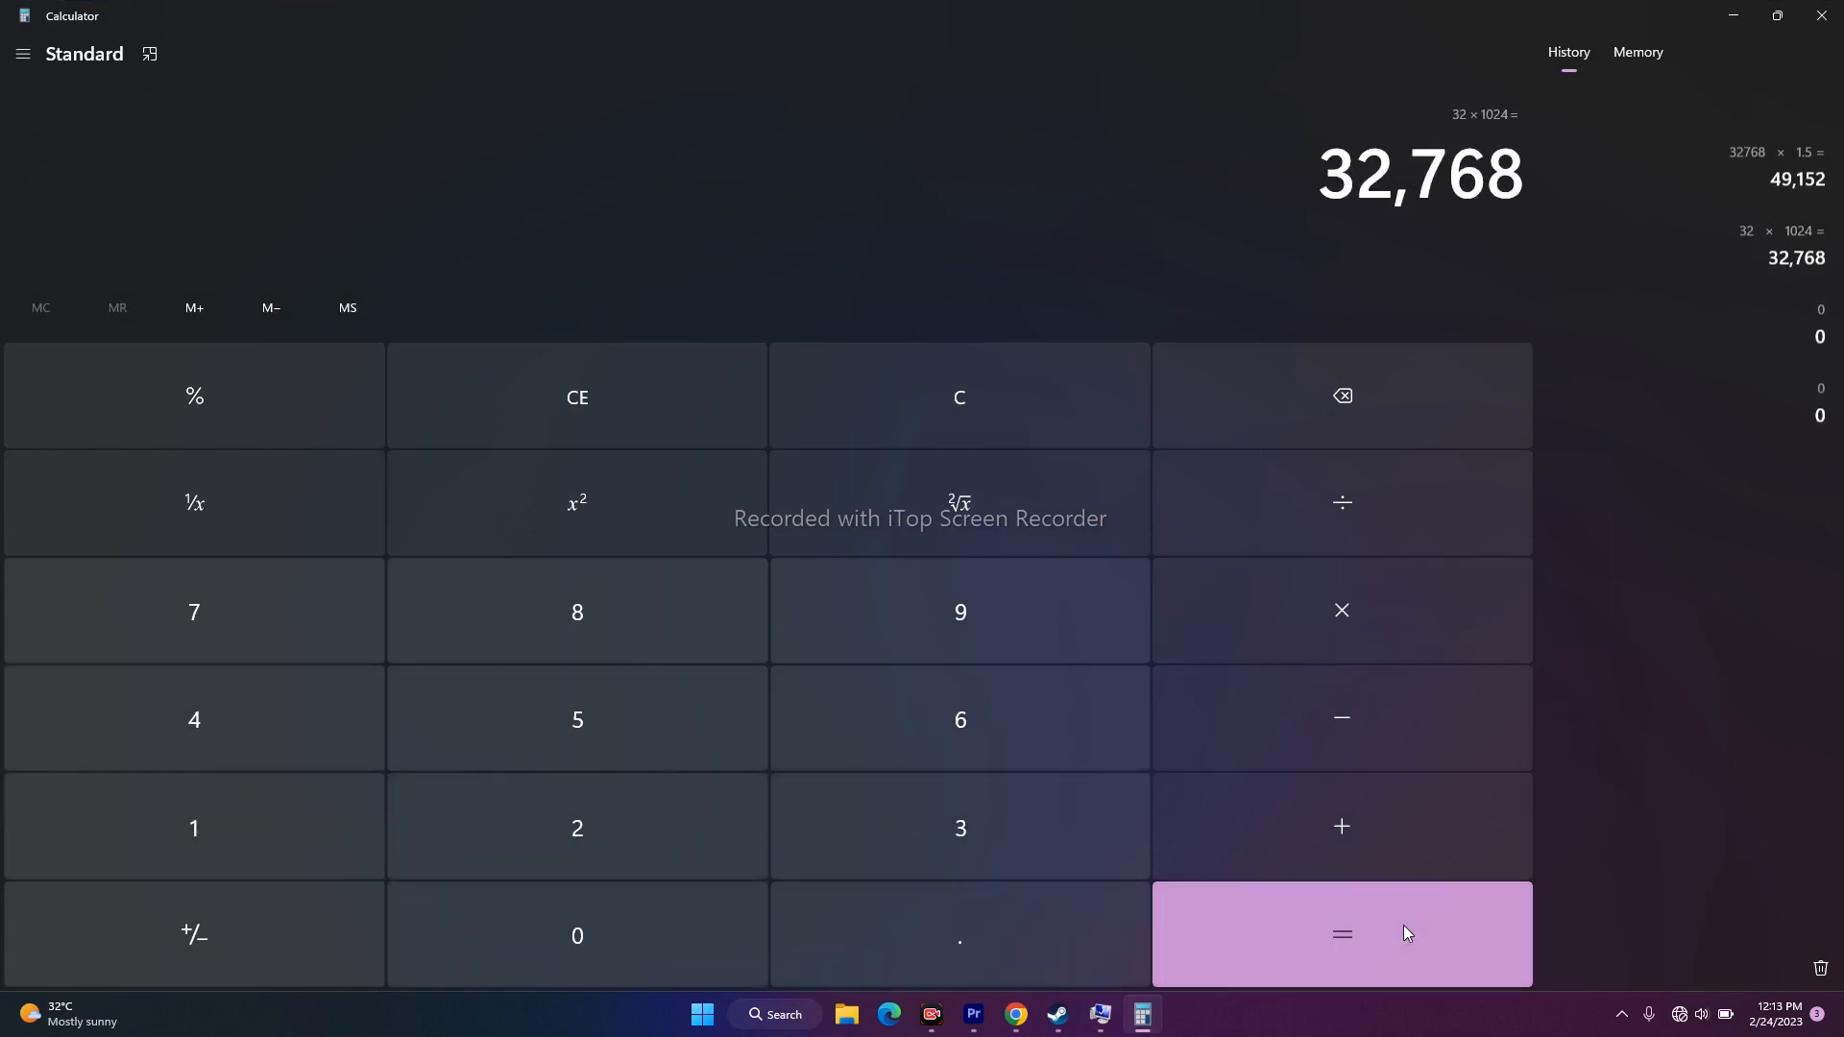
Multiply the RAM size in megabytes by 3, copy the result, and minimise Calculator.
click(1386, 597)
click(1020, 809)
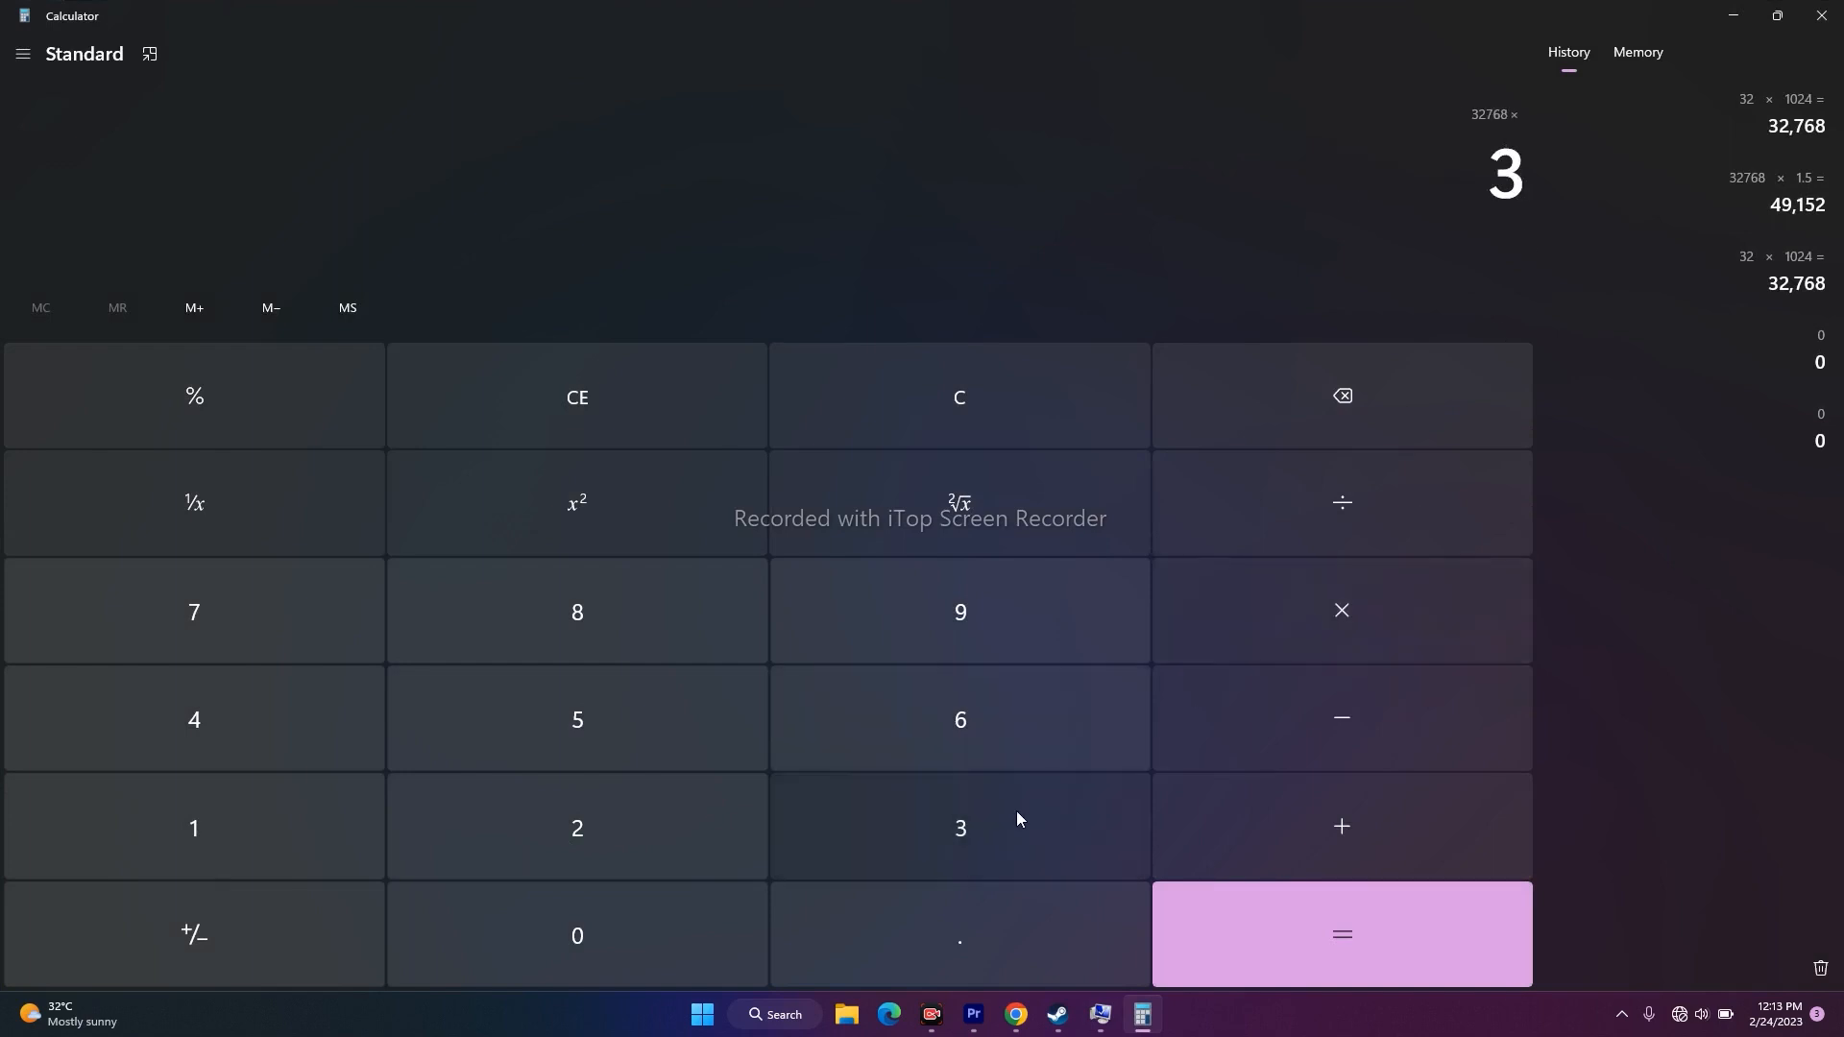
click(1294, 936)
drag(1324, 188, 1516, 171)
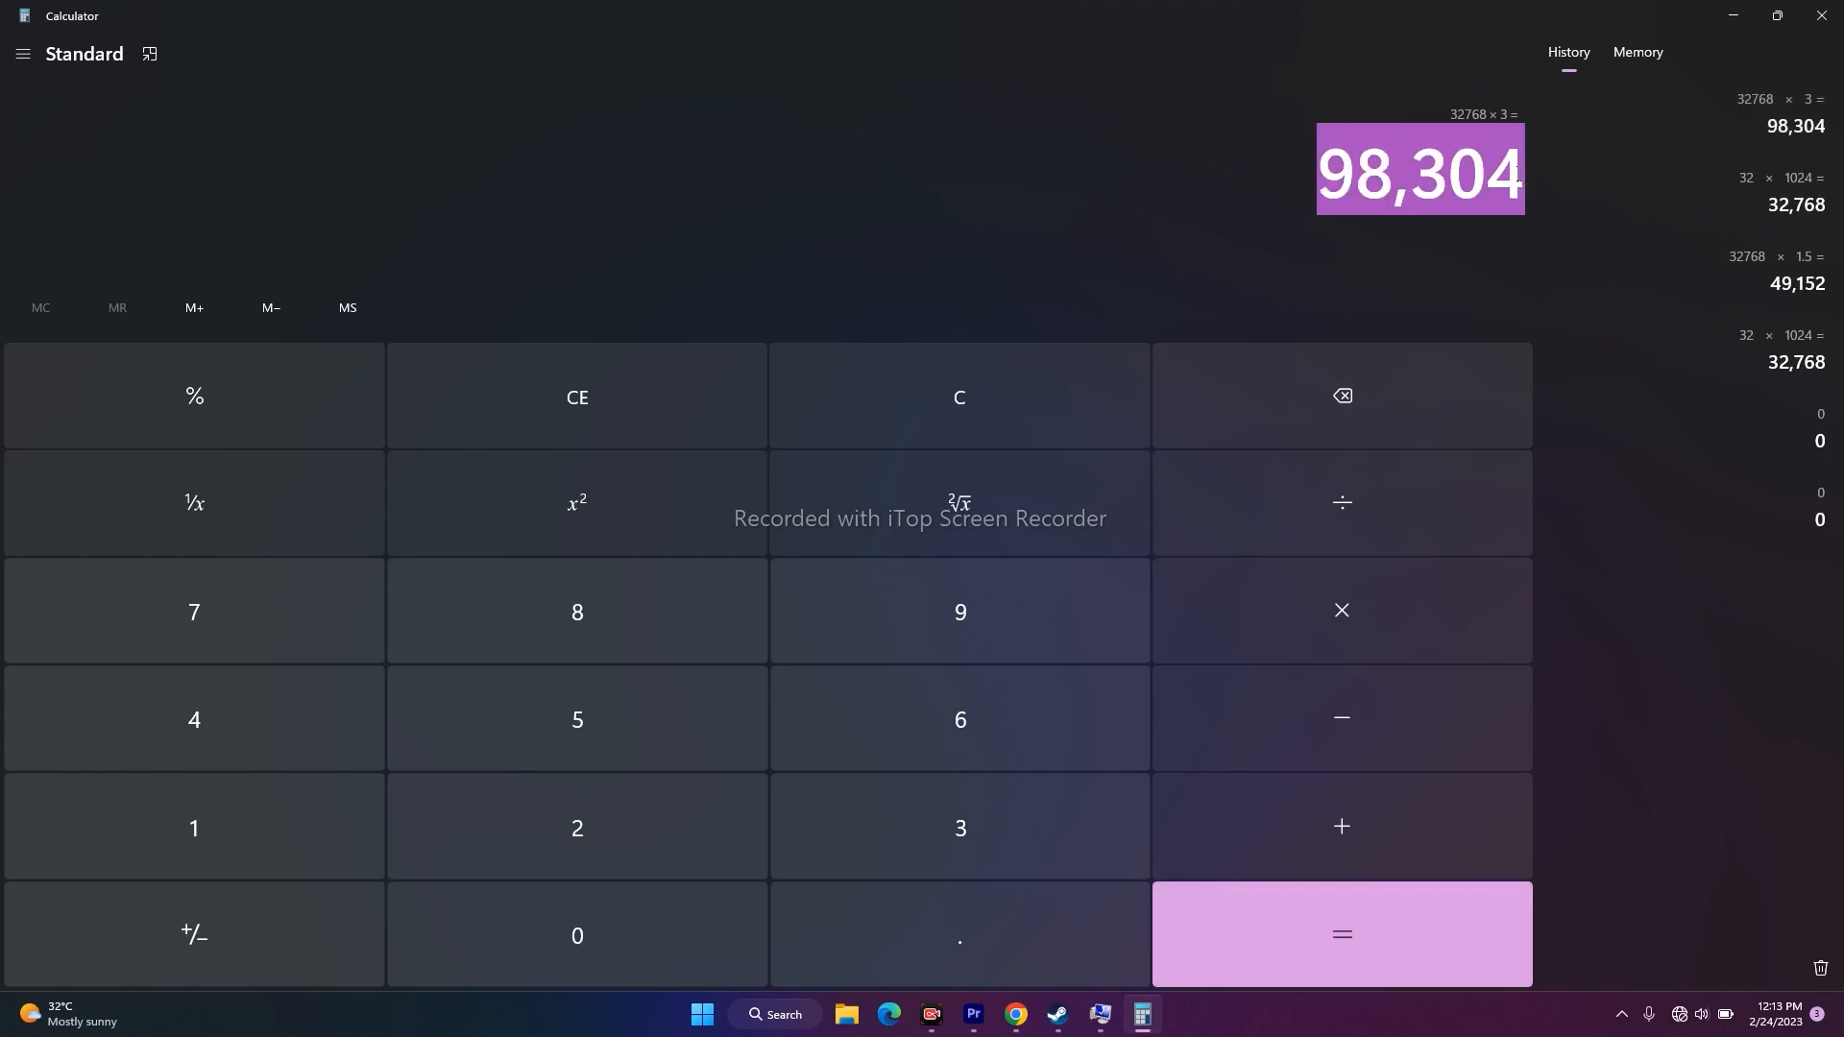
right_click(1513, 180)
click(1534, 195)
click(1734, 15)
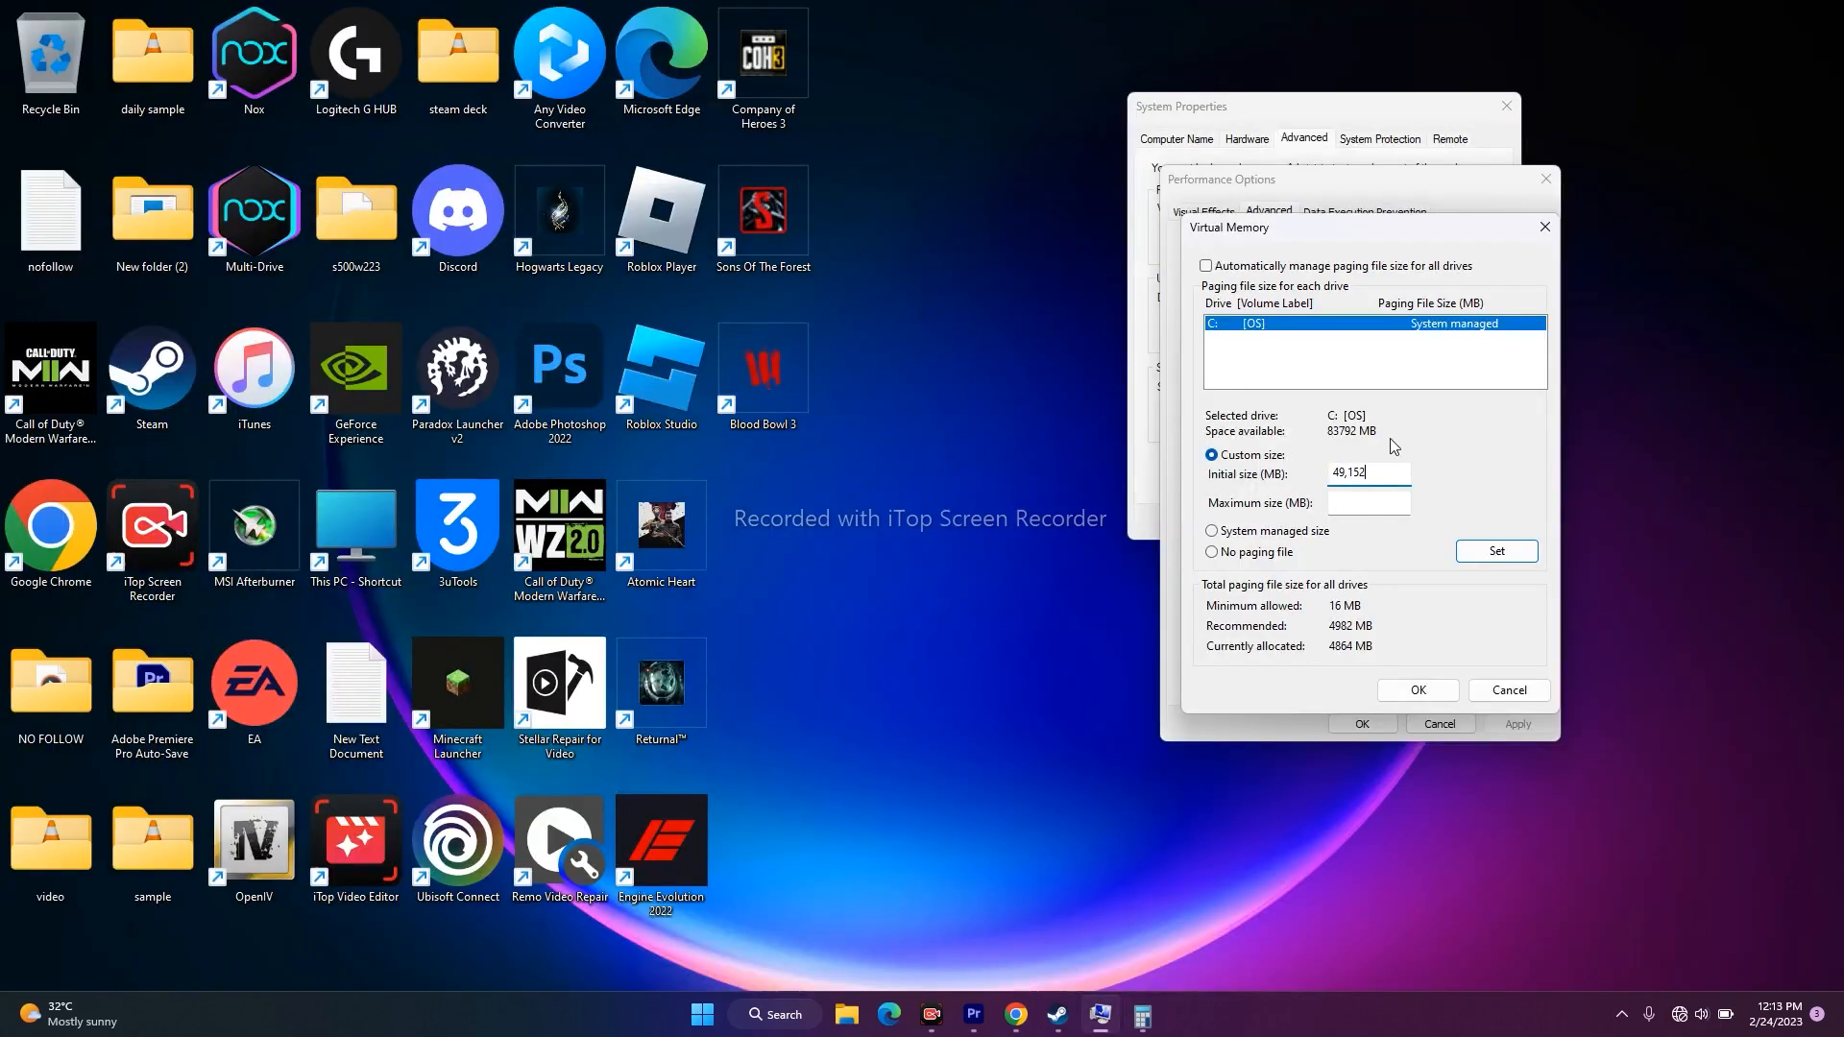
Paste 98,304 as the maximum paging file size, then cancel the virtual memory changes and close the Performance Options and System Properties.
right_click(1344, 501)
click(1398, 586)
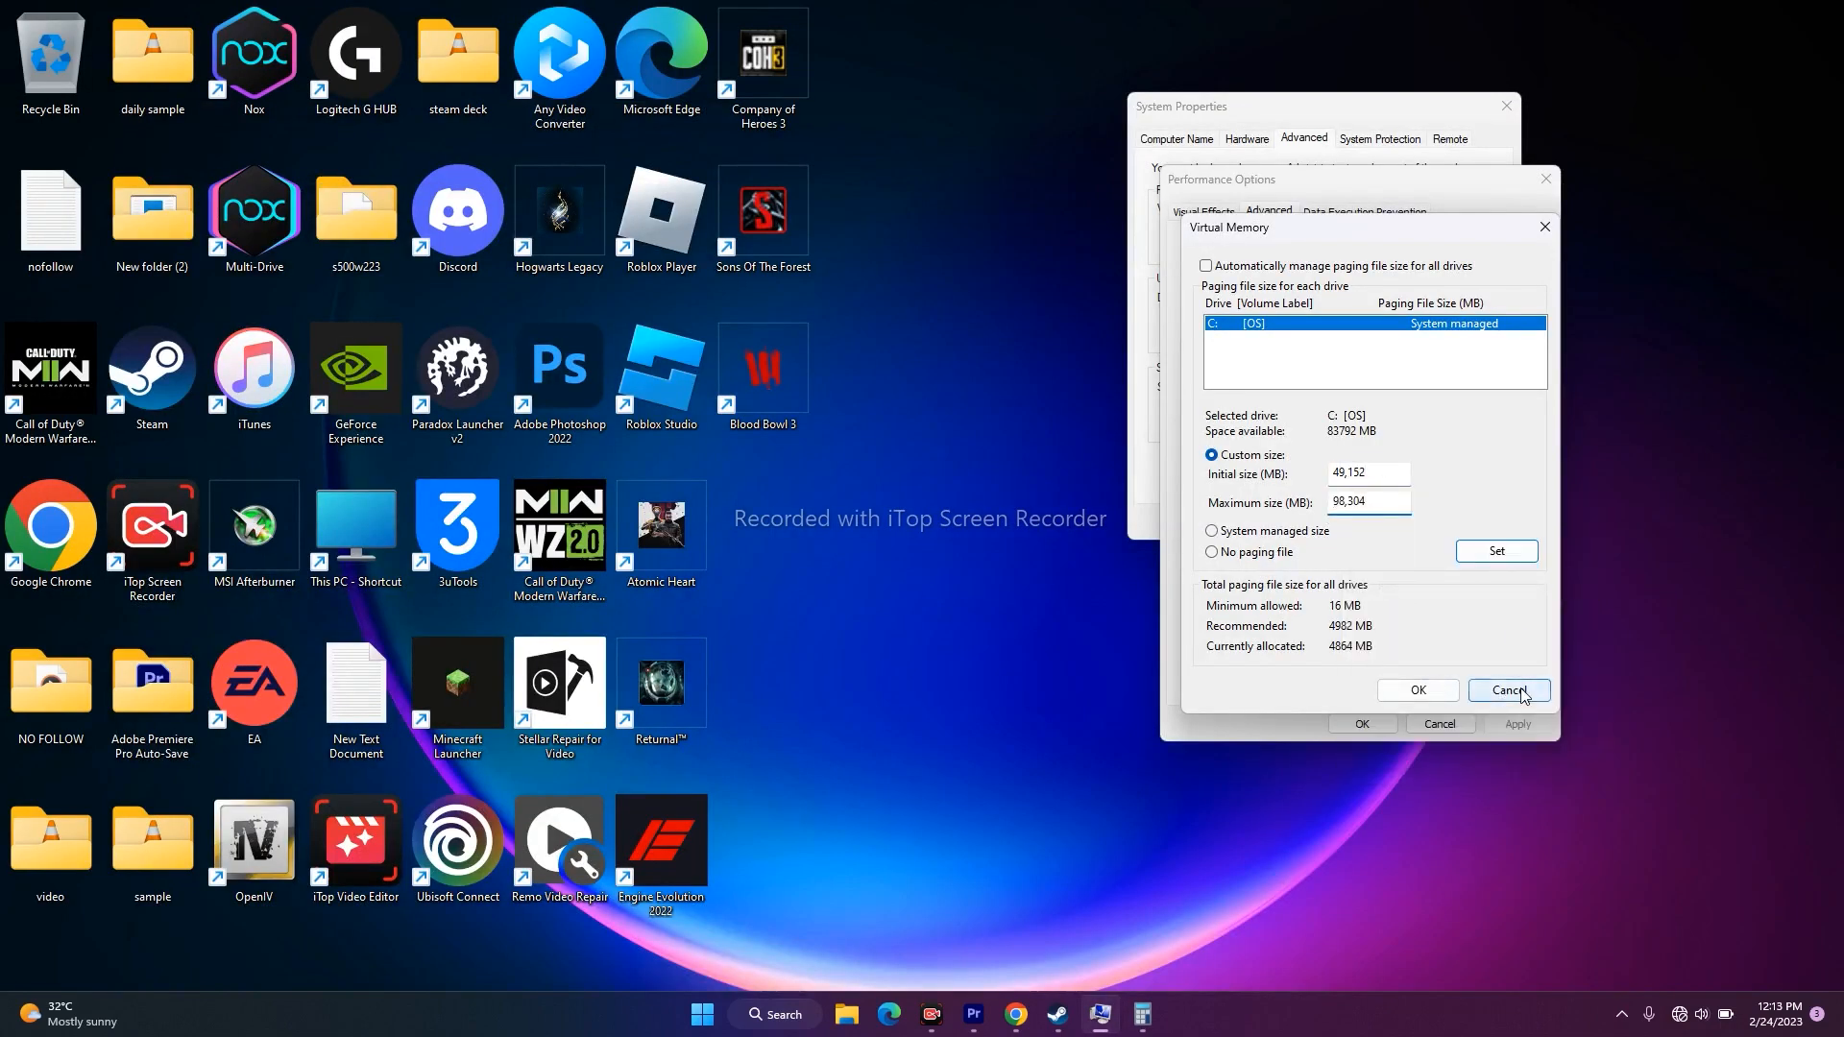
click(1484, 691)
click(1458, 726)
click(1506, 105)
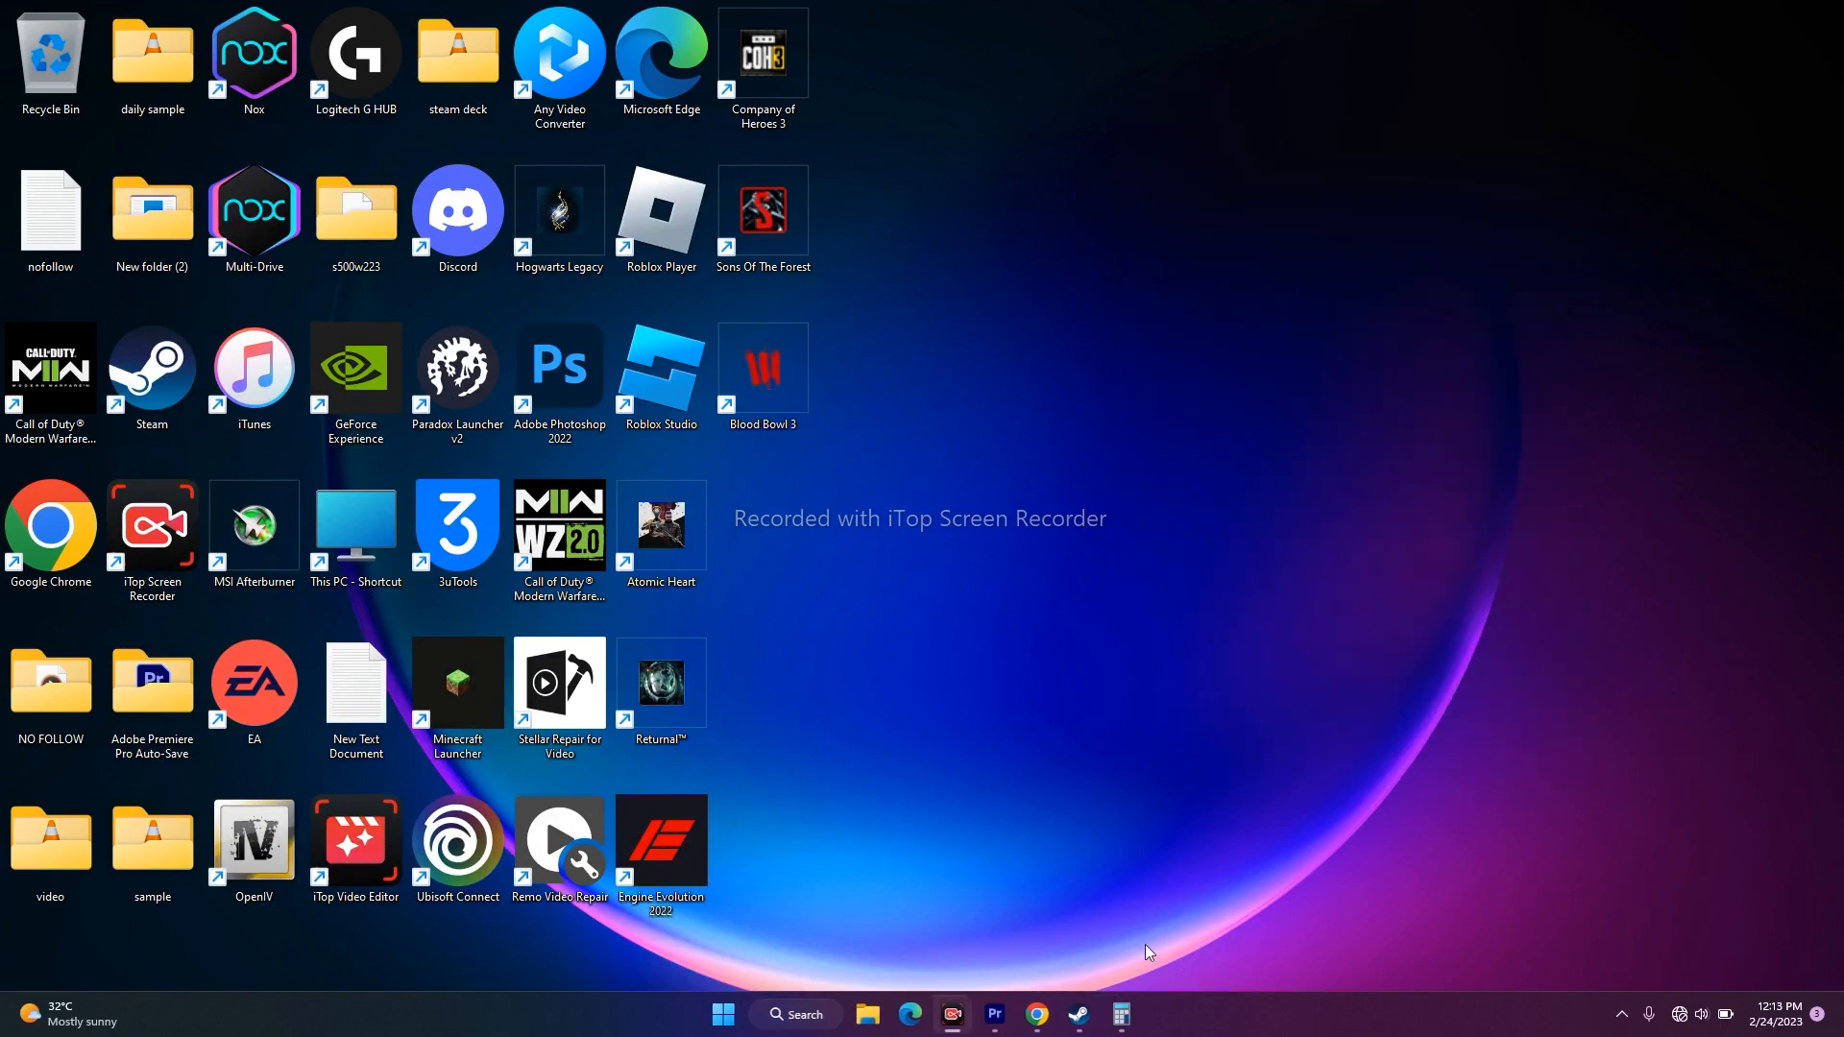
Switch to Steam with the Company of Heroes 3 library page.
click(1085, 1015)
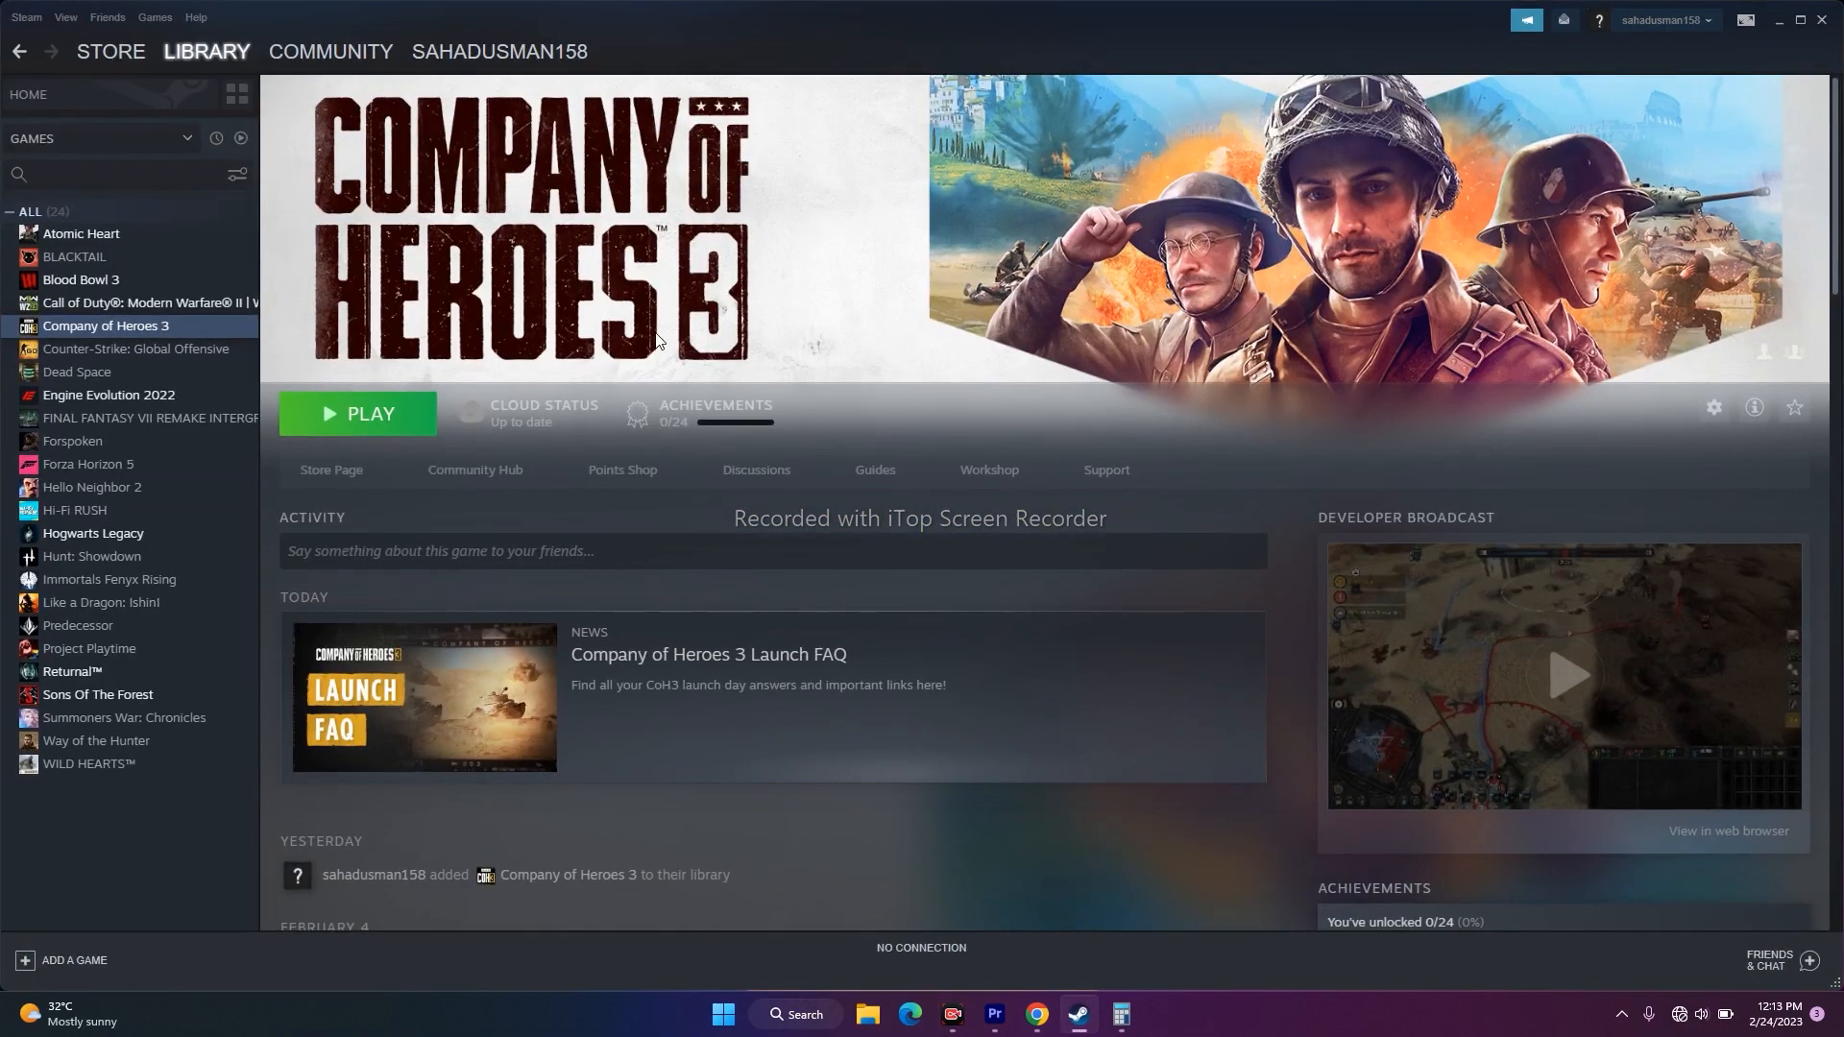